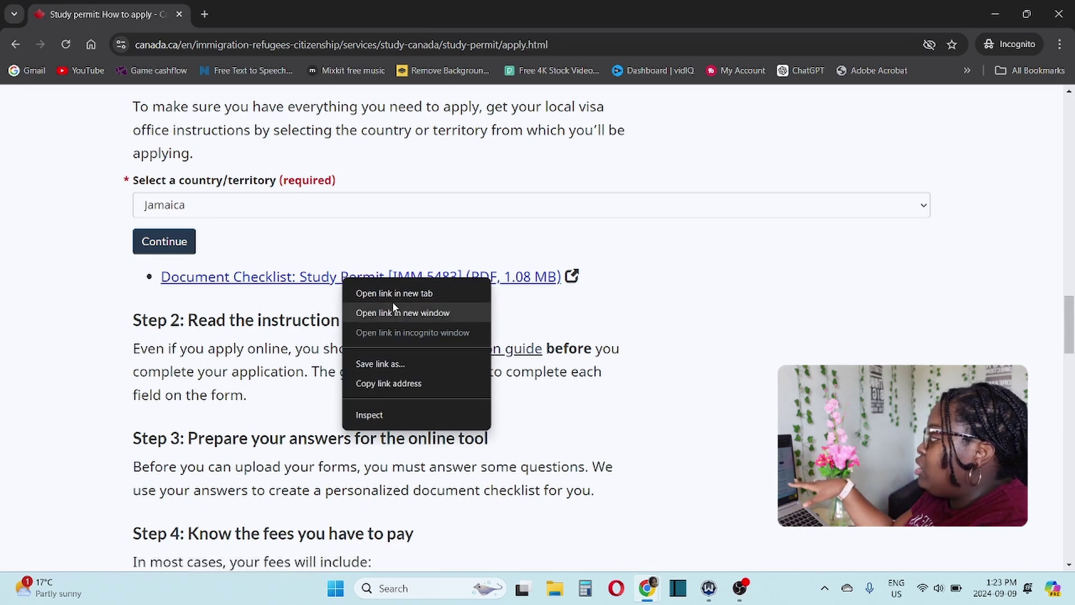
- Open the IMM 5483 Document Checklist: Study Permit PDF in a new tab and view it
key("Escape")
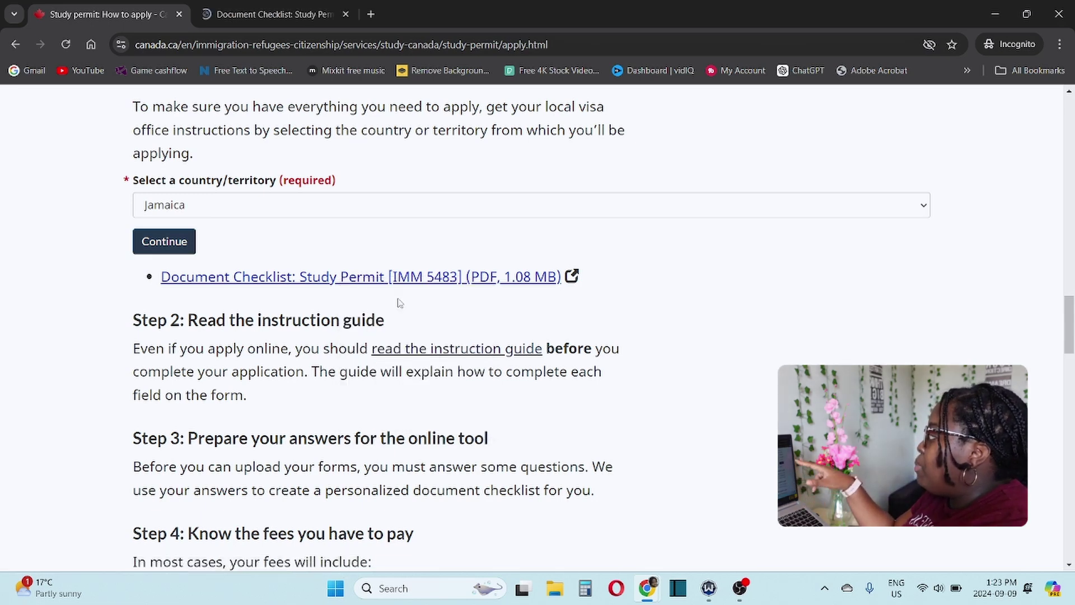
left_click(283, 12)
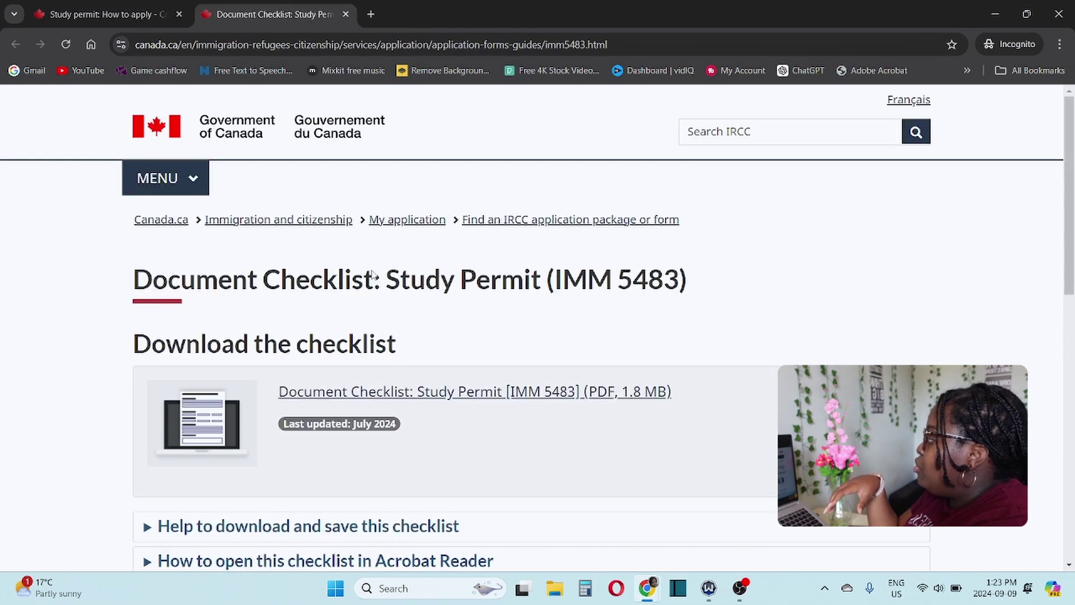
scroll(387, 340, "down", 6)
scroll(389, 344, "up", 4)
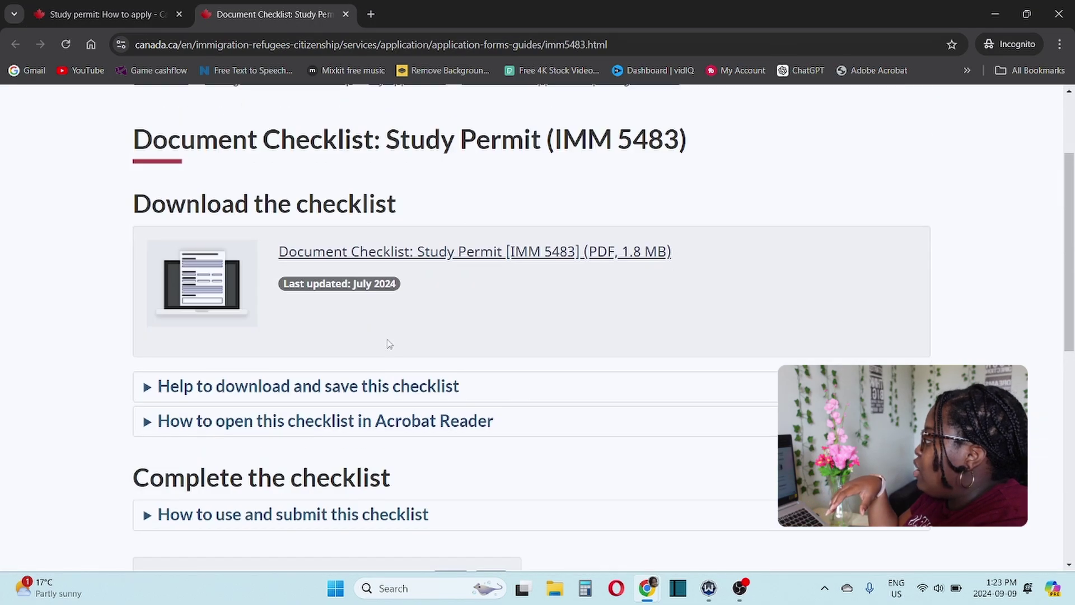
right_click(422, 253)
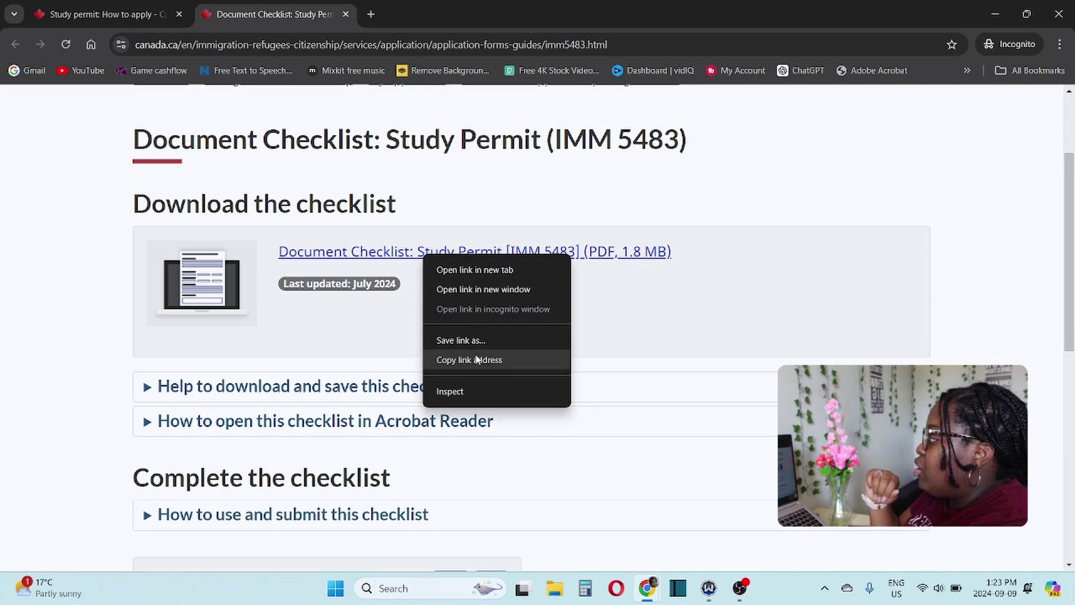
left_click(495, 269)
left_click(447, 13)
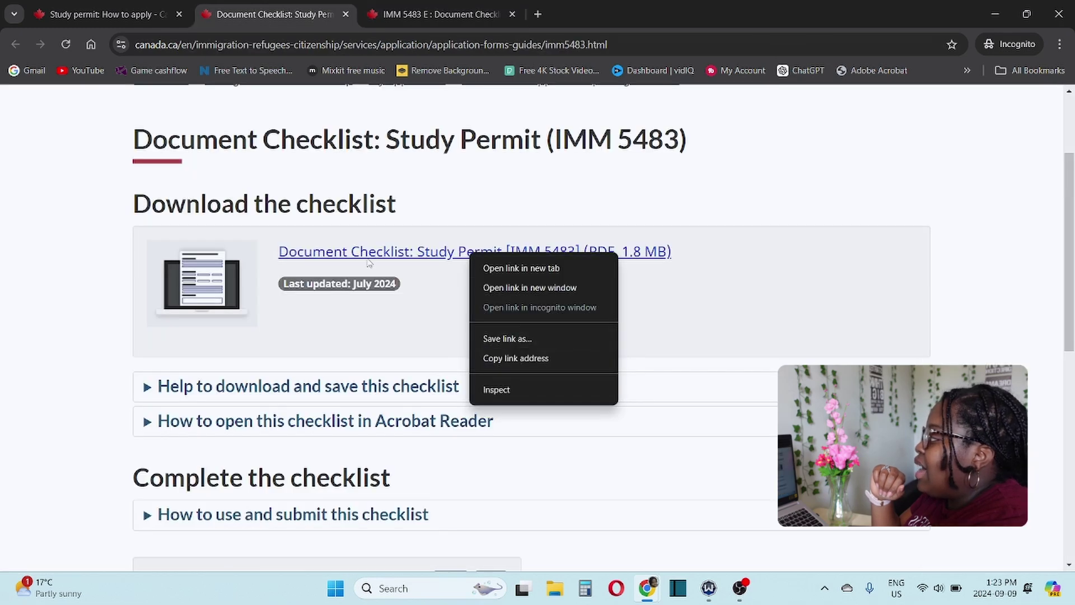
- Back on the Study permit: How to apply page, save the checklist PDF link into Documents
left_click(7, 276)
left_click(127, 18)
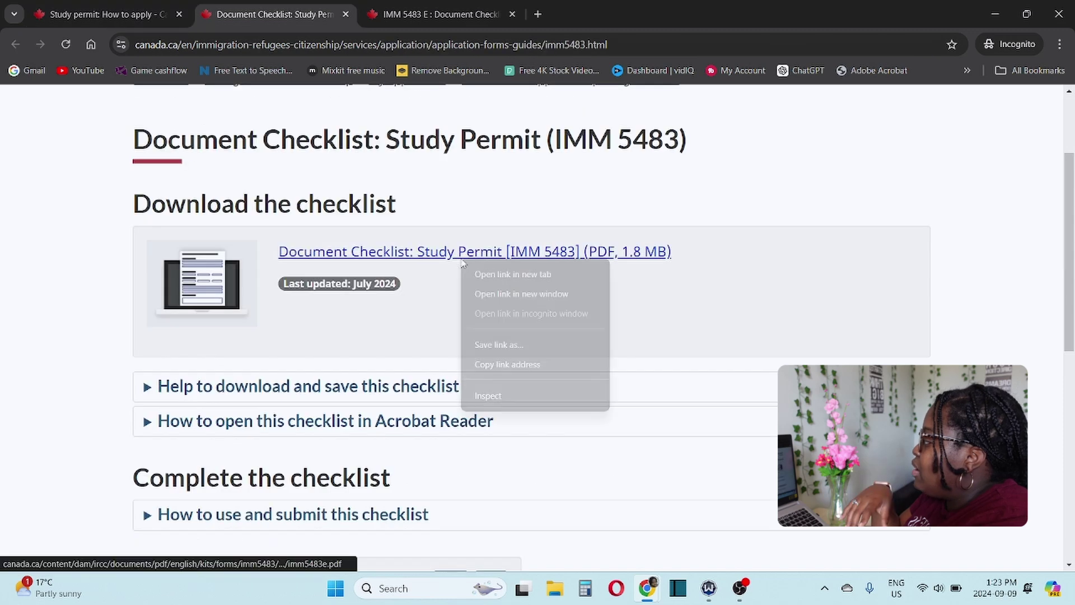
left_click(500, 346)
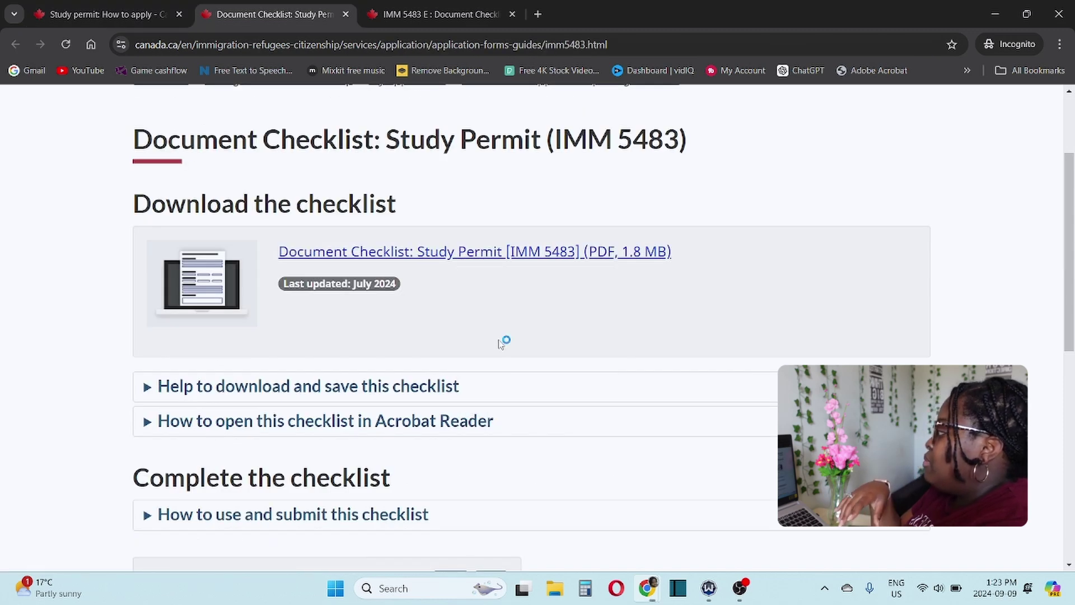
scroll(415, 247, "down", 1)
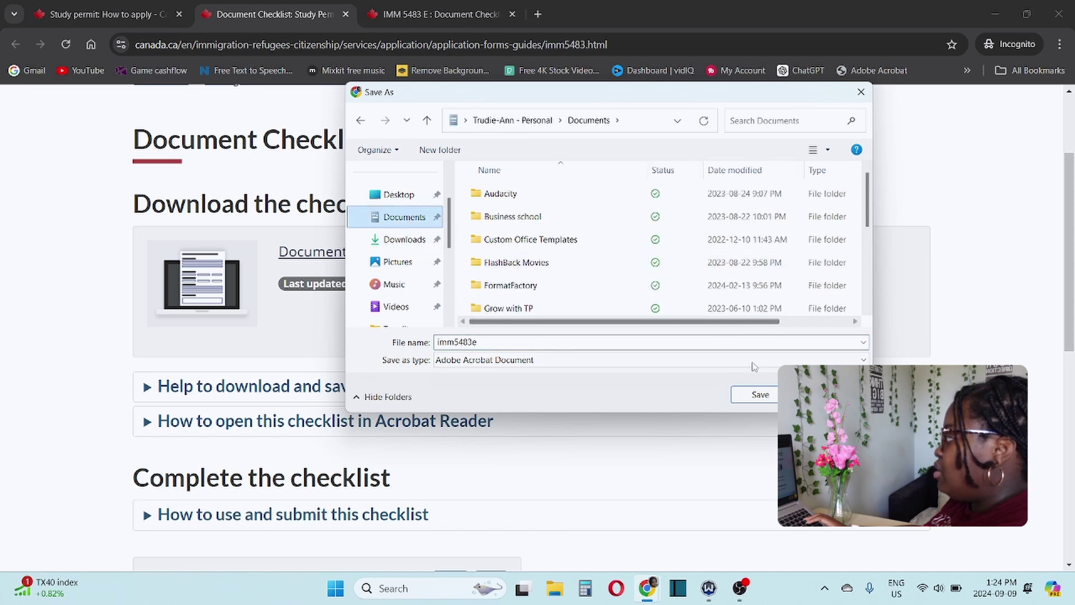
- Save imm5483e.pdf to Documents and open it in Adobe Acrobat
left_click(757, 395)
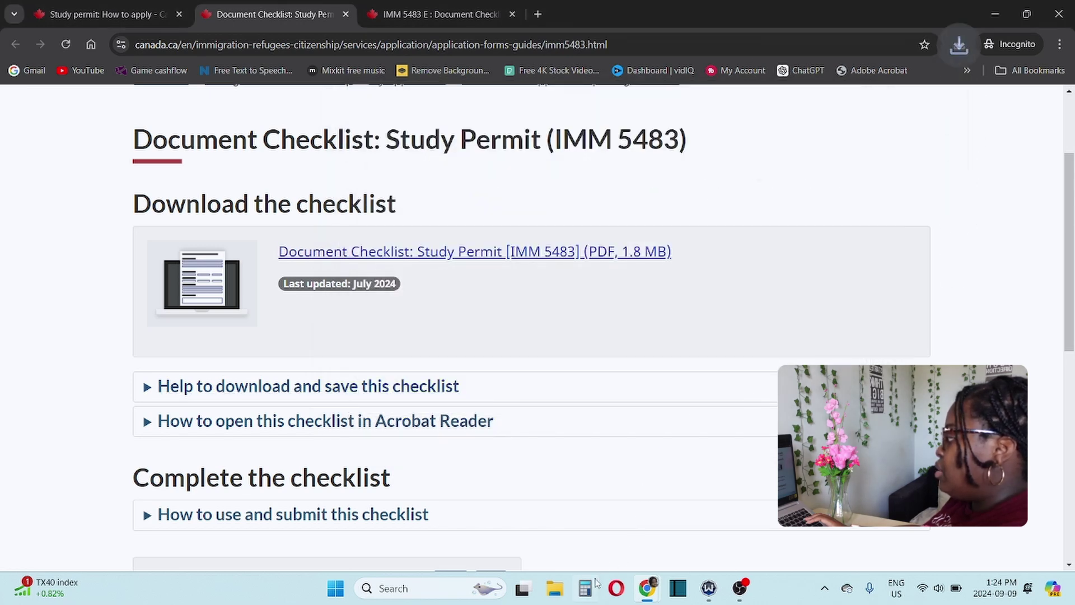
left_click(958, 82)
left_click(702, 471)
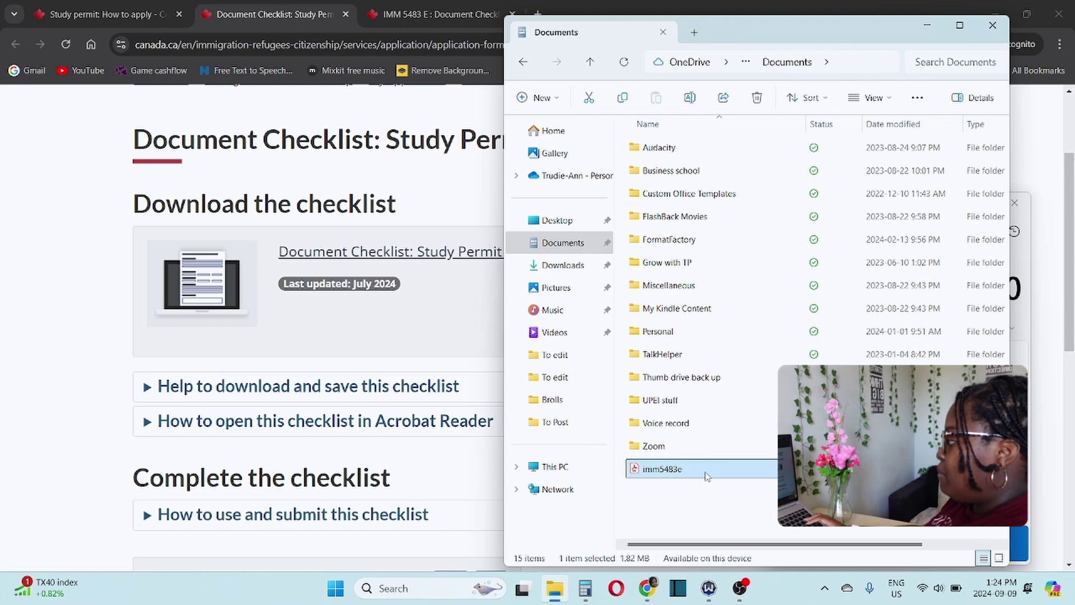
right_click(708, 474)
left_click(774, 172)
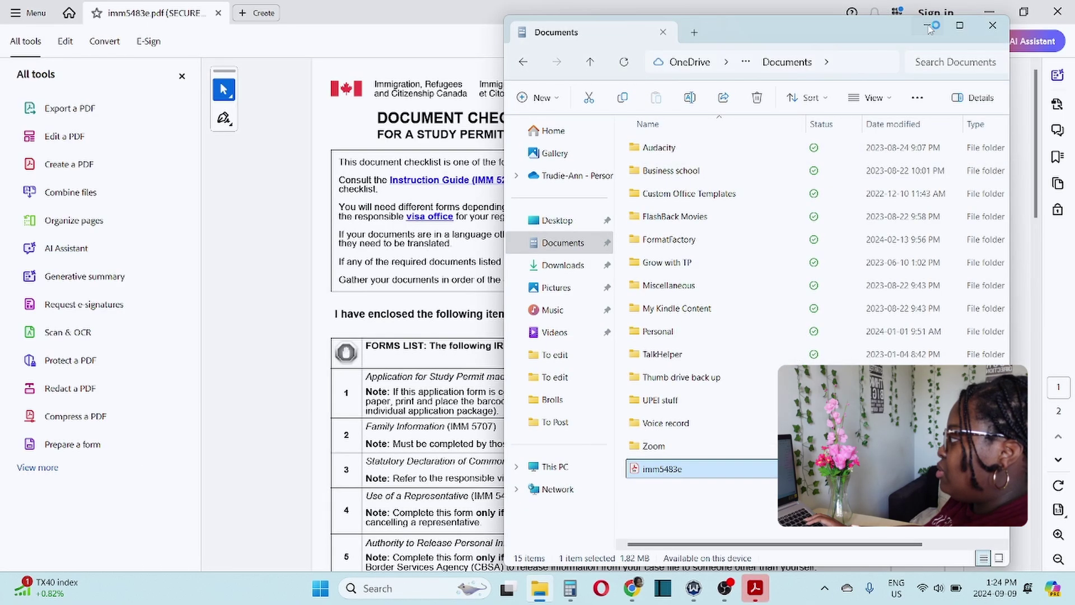
left_click(927, 26)
- Review both pages of the checklist's forms and documents lists, then close Calculator
scroll(632, 349, "down", 5)
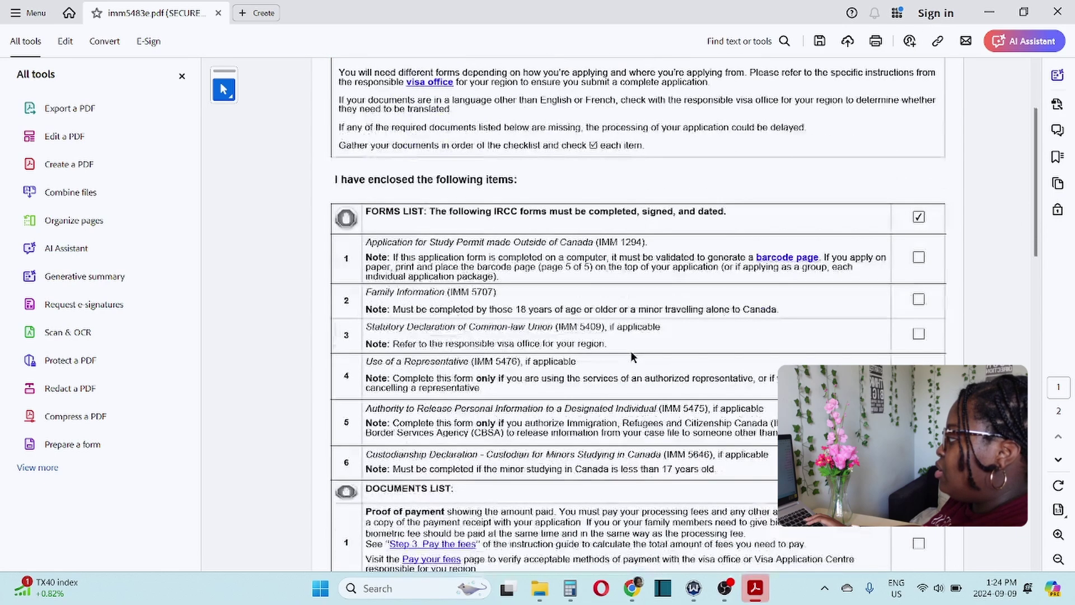
scroll(631, 351, "up", 2)
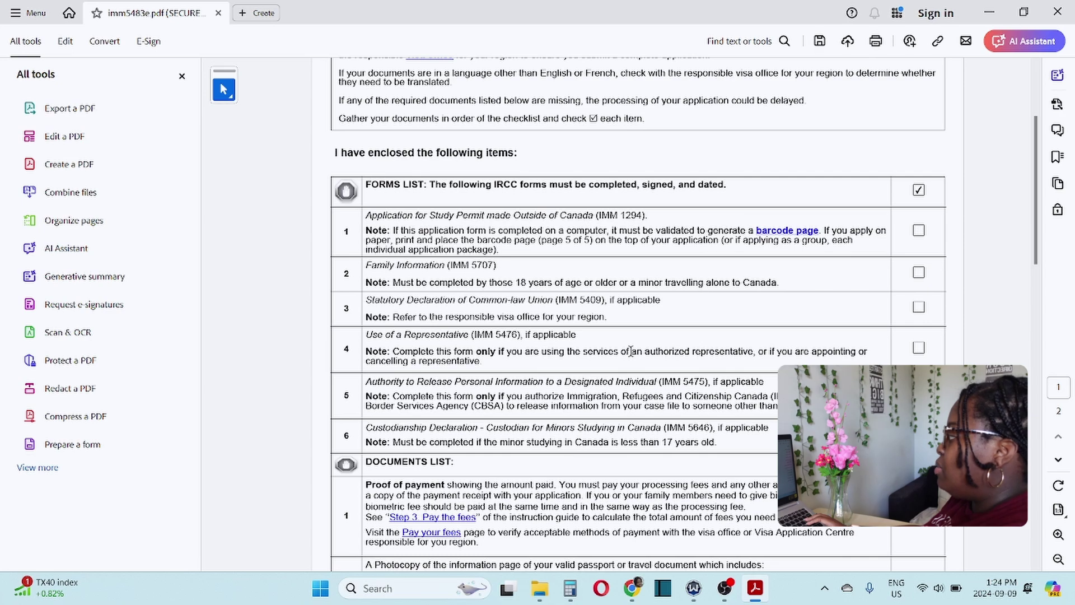
scroll(504, 489, "down", 10)
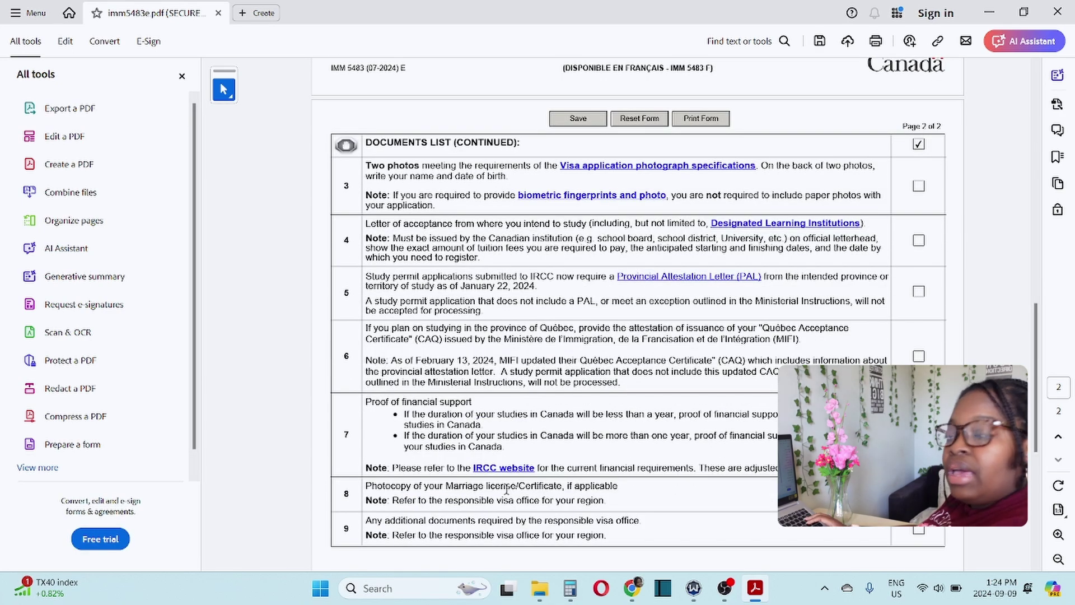
scroll(506, 488, "up", 15)
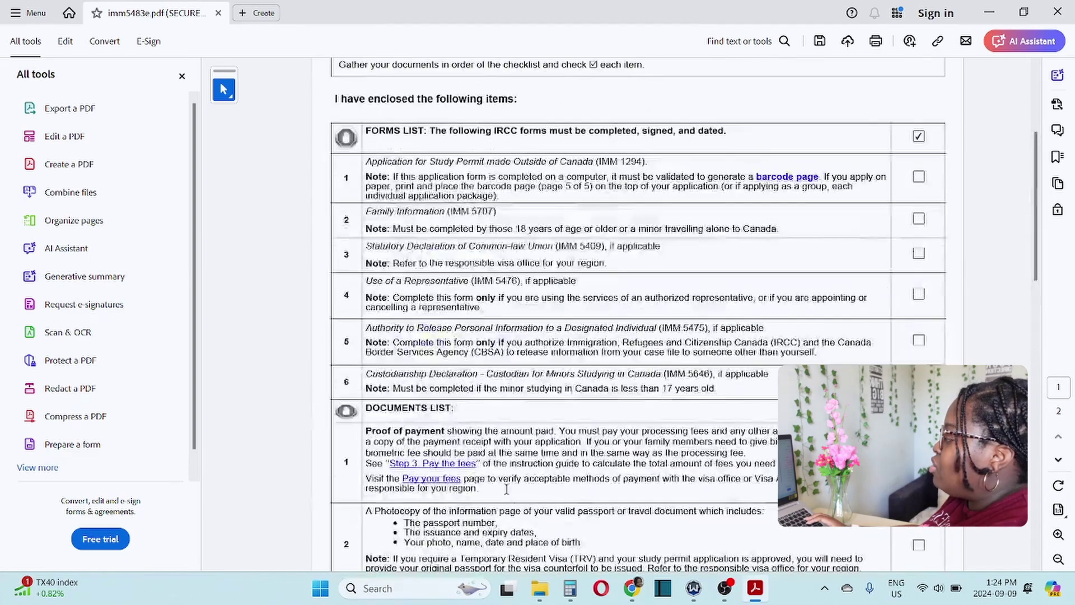
scroll(507, 488, "down", 2)
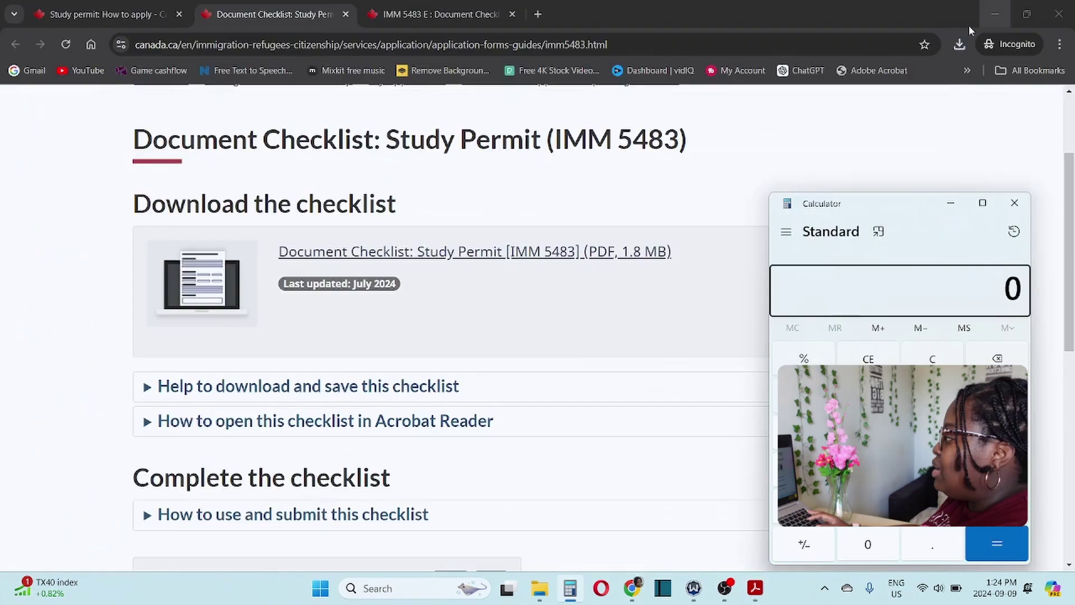
left_click(1014, 203)
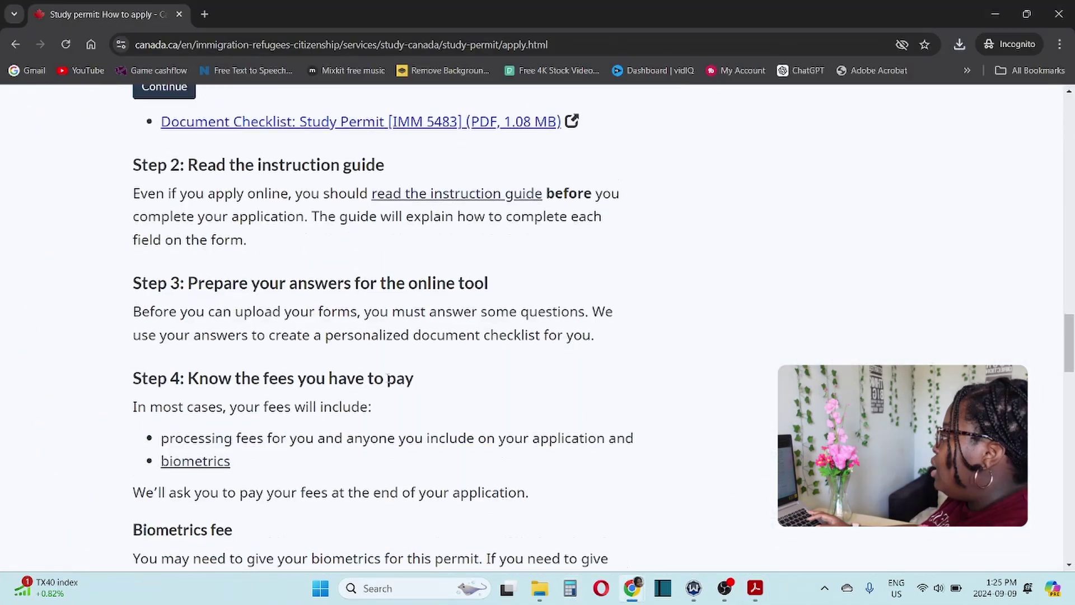
- Open instruction Guide 5269 in a new tab and read through it
scroll(244, 175, "up", 1)
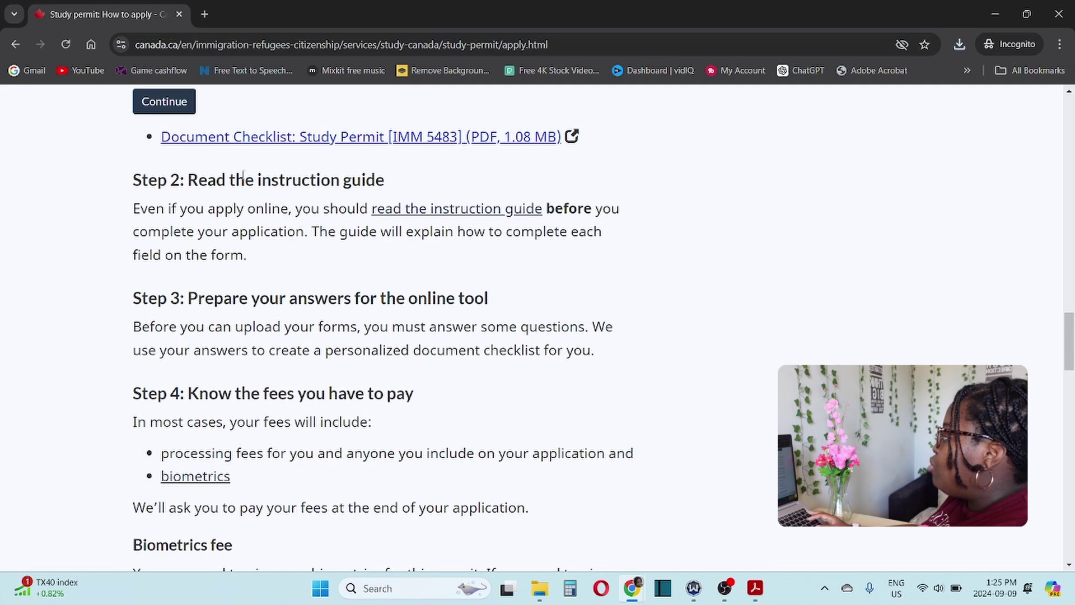
scroll(355, 321, "down", 2)
scroll(415, 165, "up", 2)
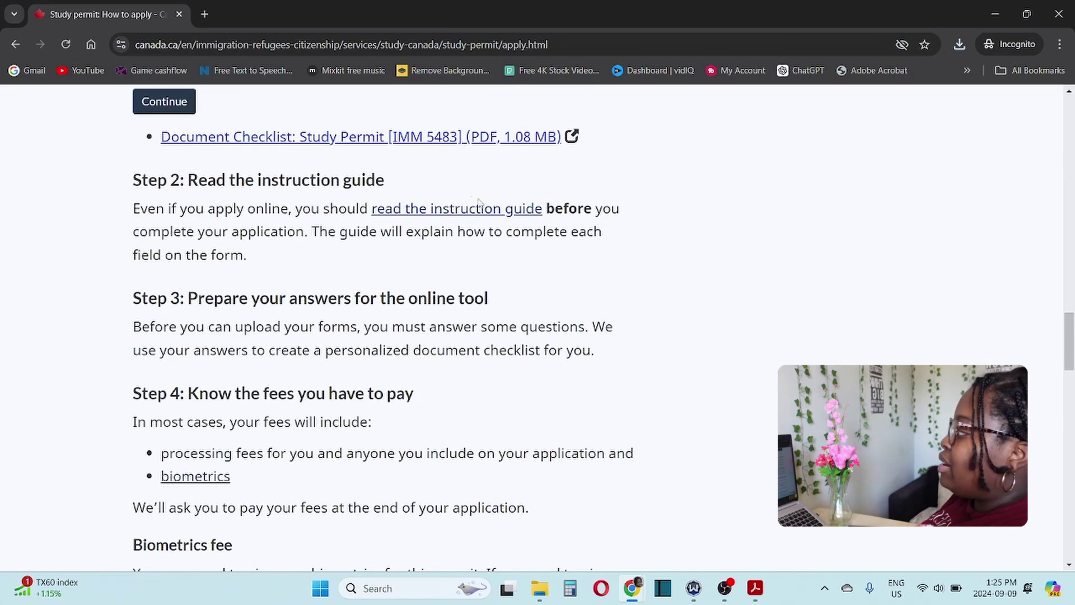
right_click(491, 215)
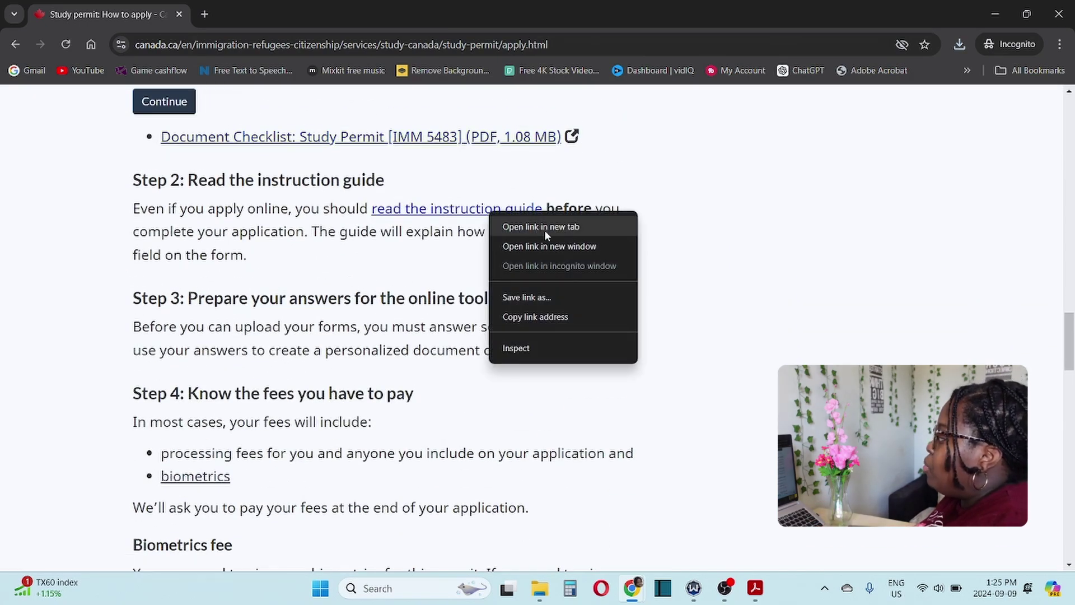
left_click(560, 226)
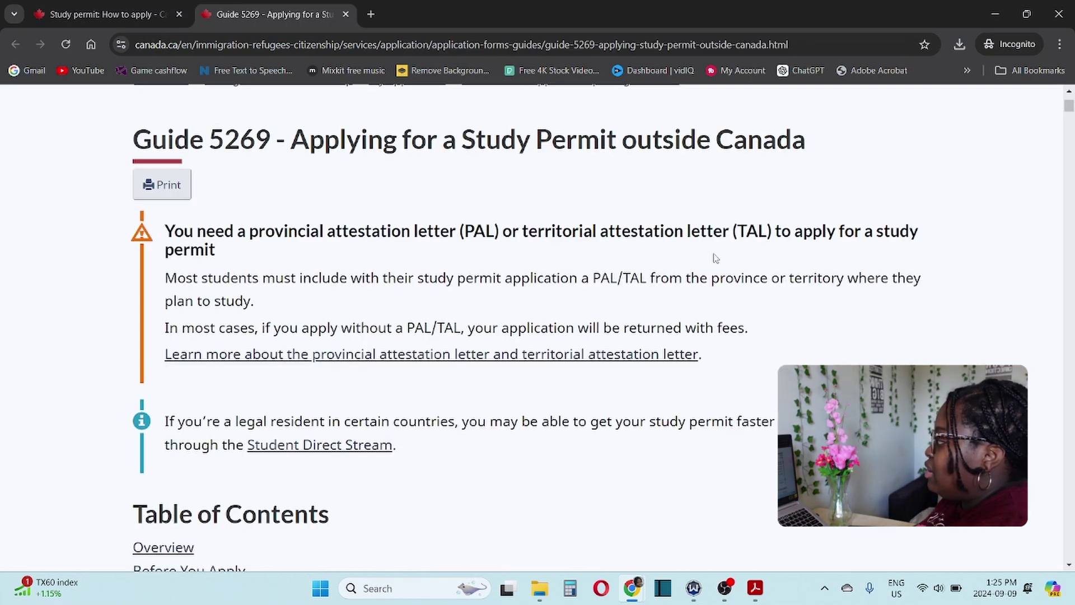
scroll(487, 334, "down", 10)
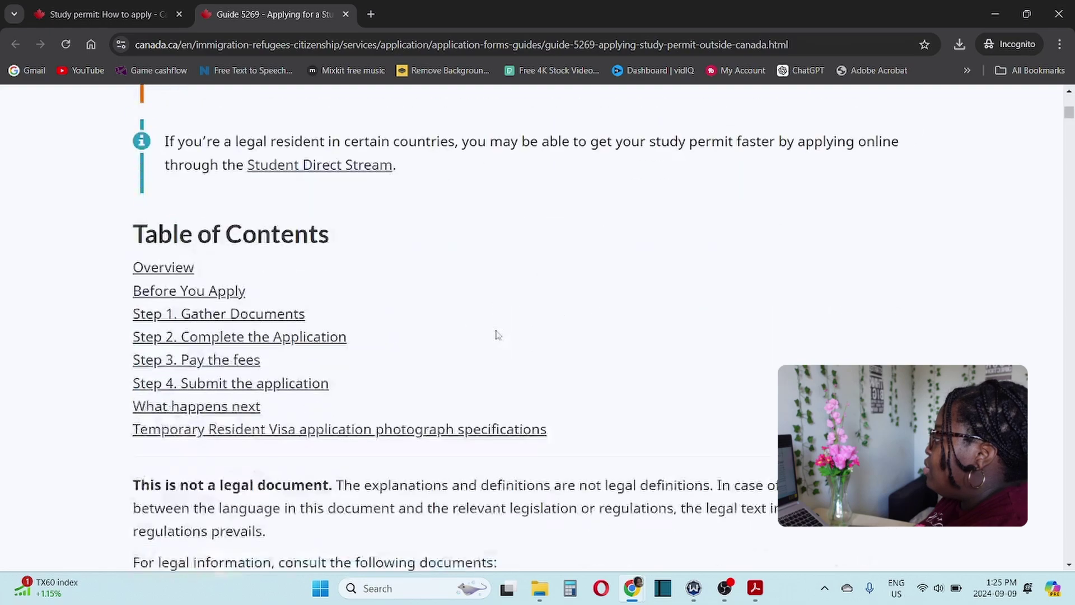
scroll(498, 334, "down", 6)
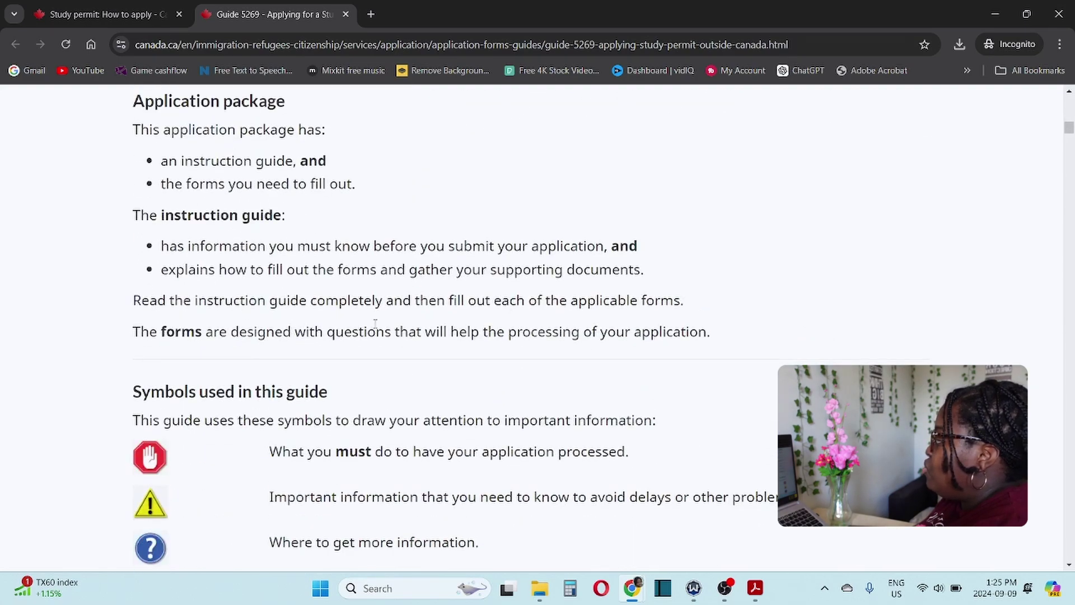
scroll(381, 330, "down", 6)
scroll(384, 336, "down", 10)
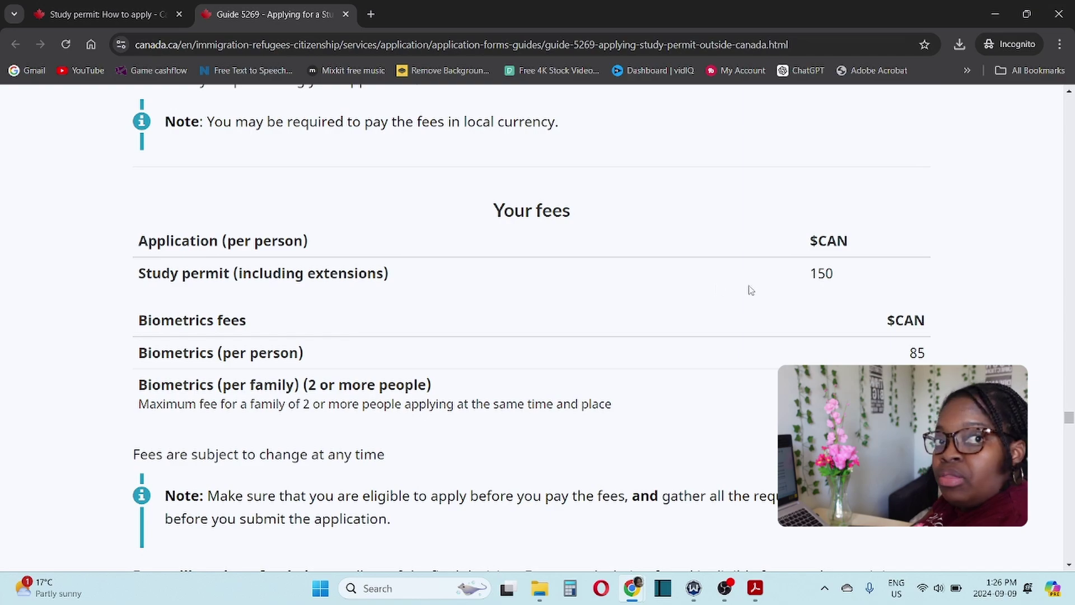
scroll(562, 364, "down", 20)
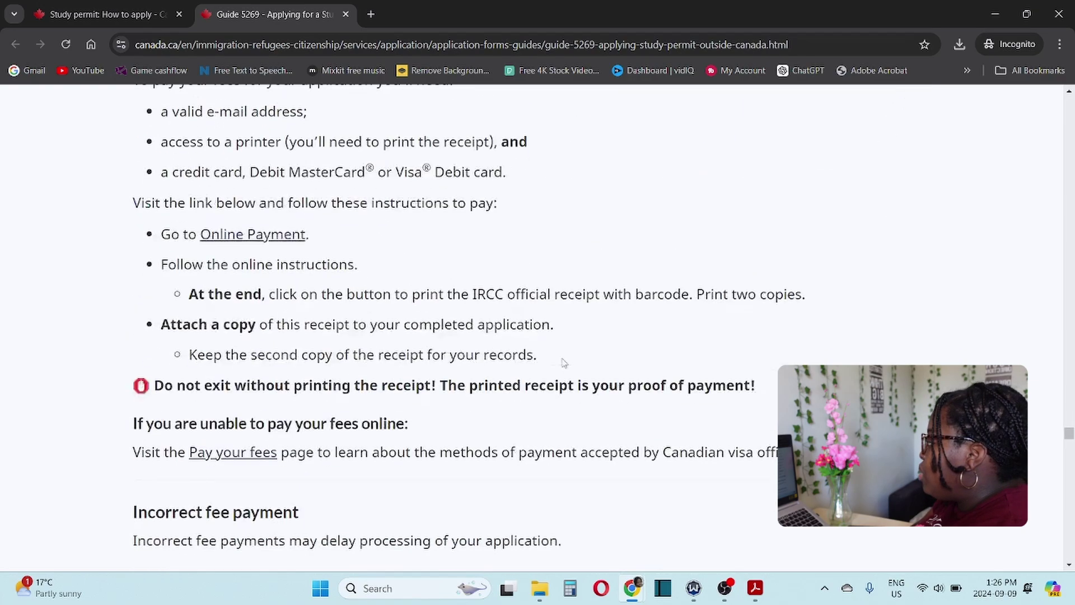
scroll(563, 359, "down", 15)
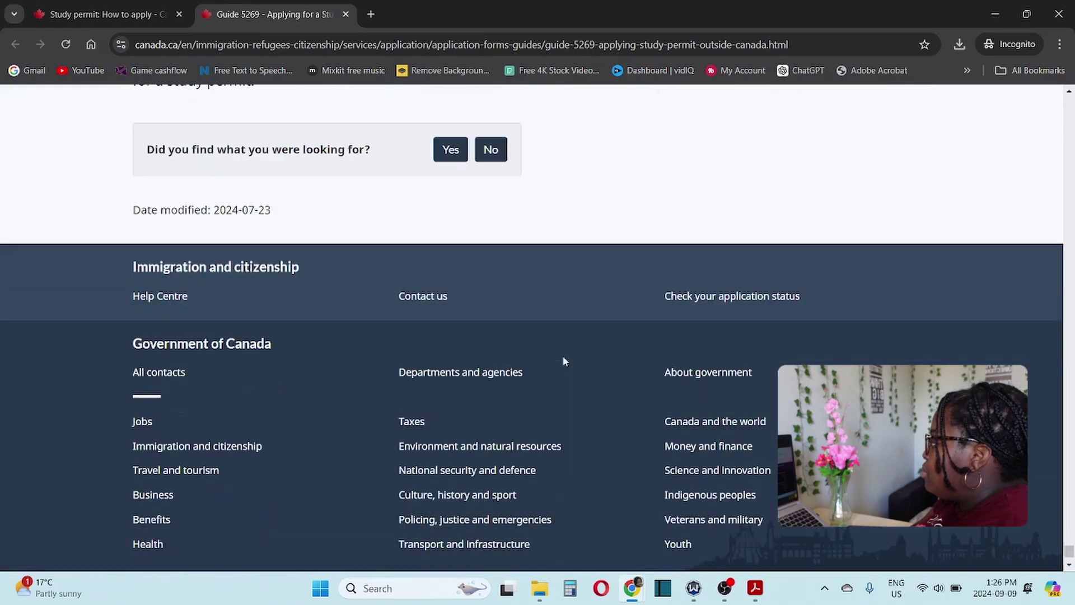
scroll(563, 358, "up", 10)
scroll(565, 354, "down", 15)
scroll(580, 355, "up", 8)
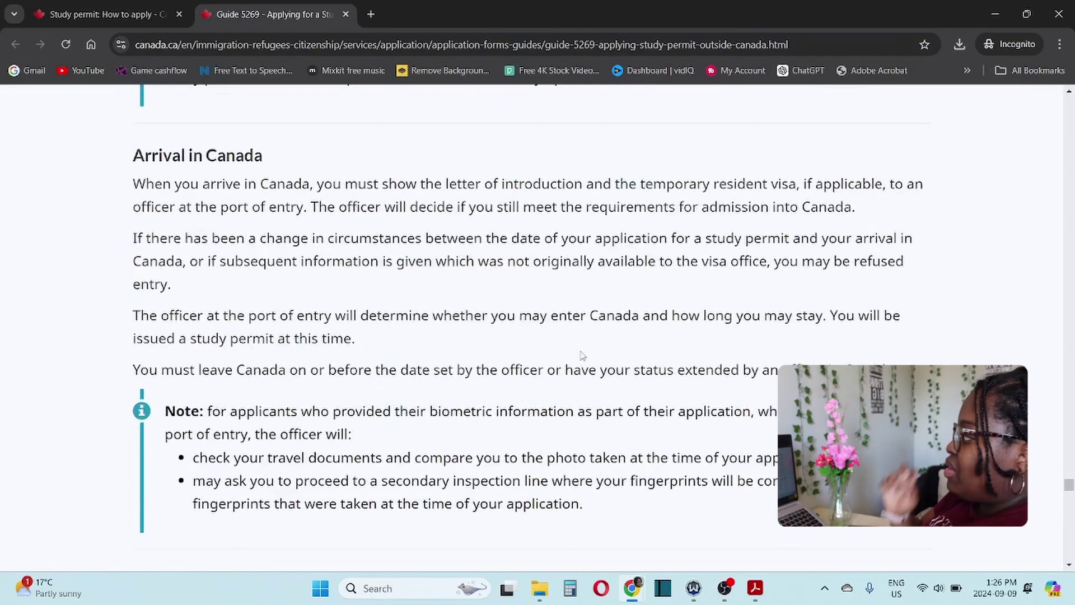
- Return to the Study permit: How to apply page and continue from Step 5 to the IRCC Portal
left_click(138, 20)
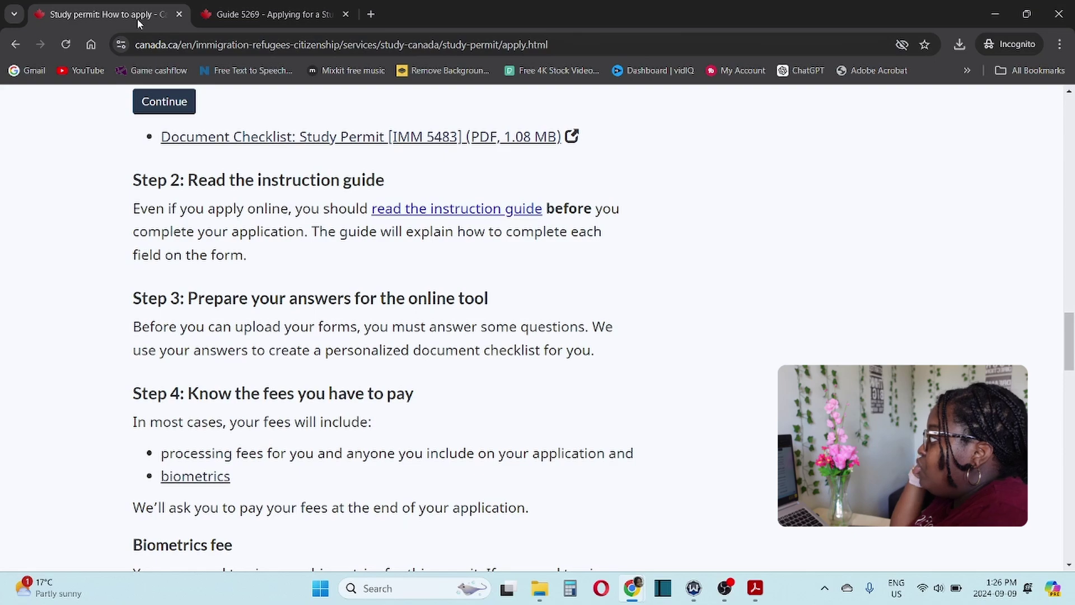
scroll(324, 263, "down", 10)
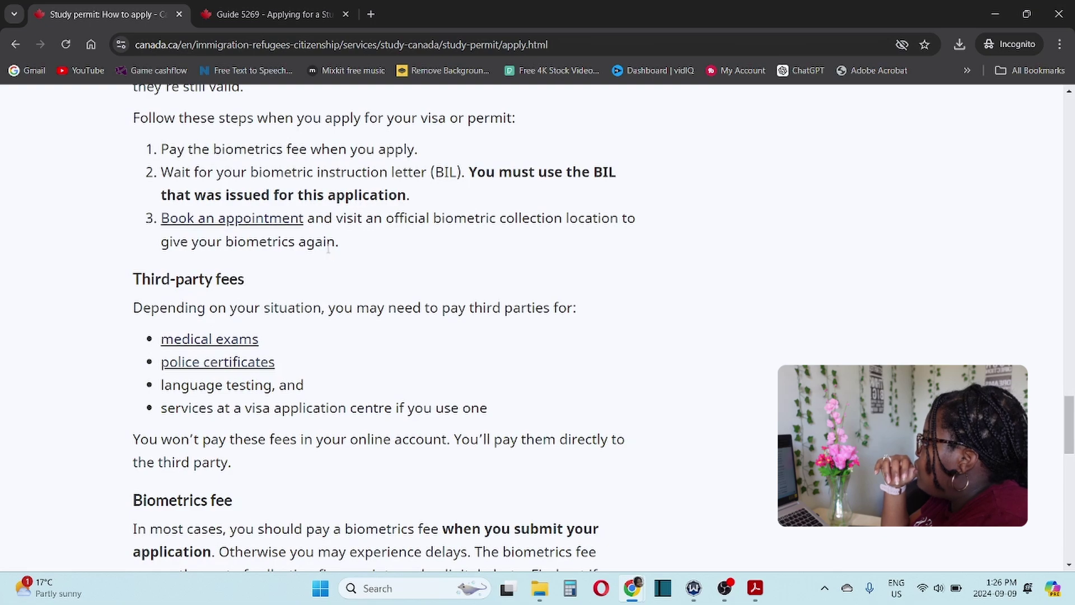
scroll(328, 249, "up", 4)
scroll(271, 267, "down", 10)
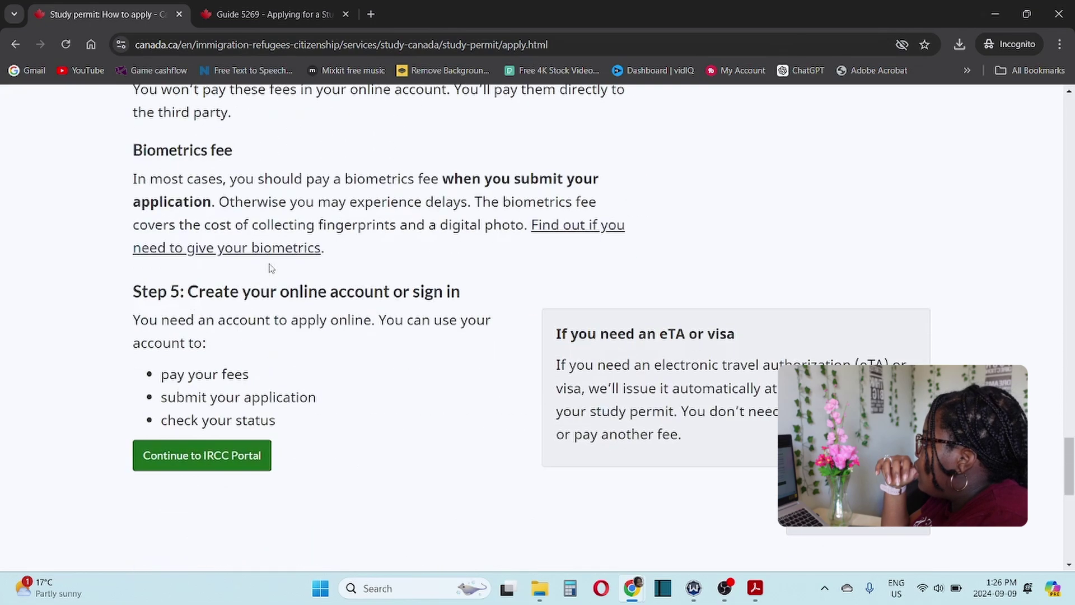
scroll(271, 268, "down", 1)
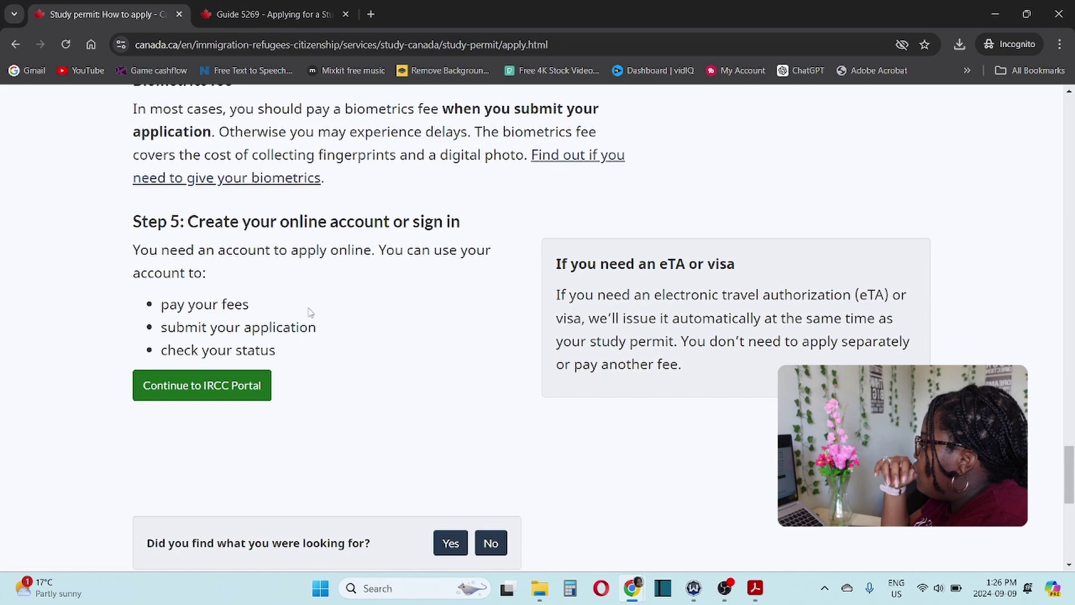
left_click(223, 392)
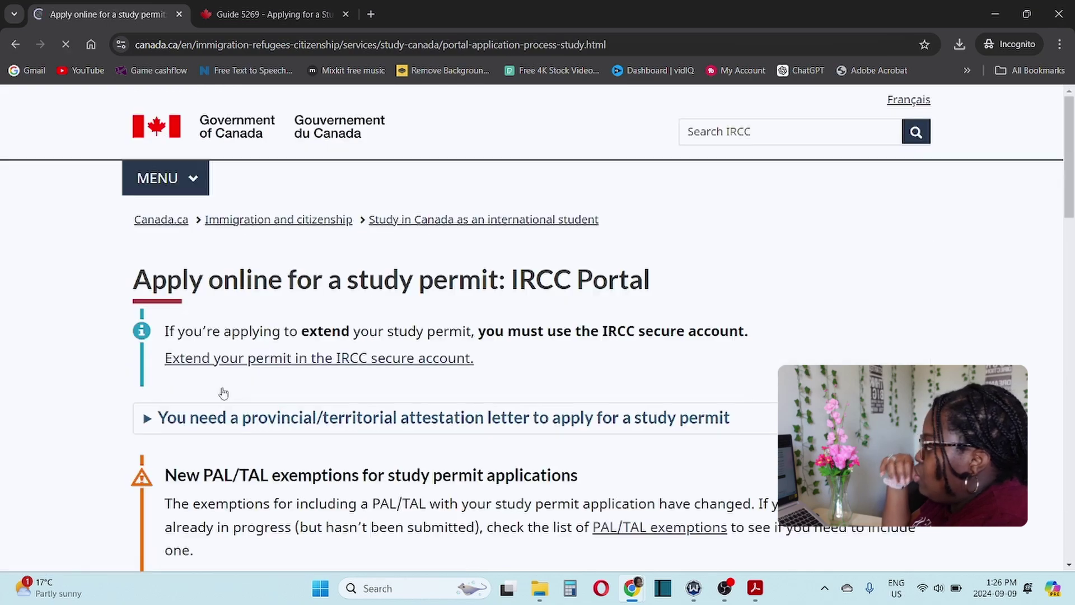
- Request an IRCC Portal invitation code using the applicant's e-mail address
scroll(384, 401, "down", 5)
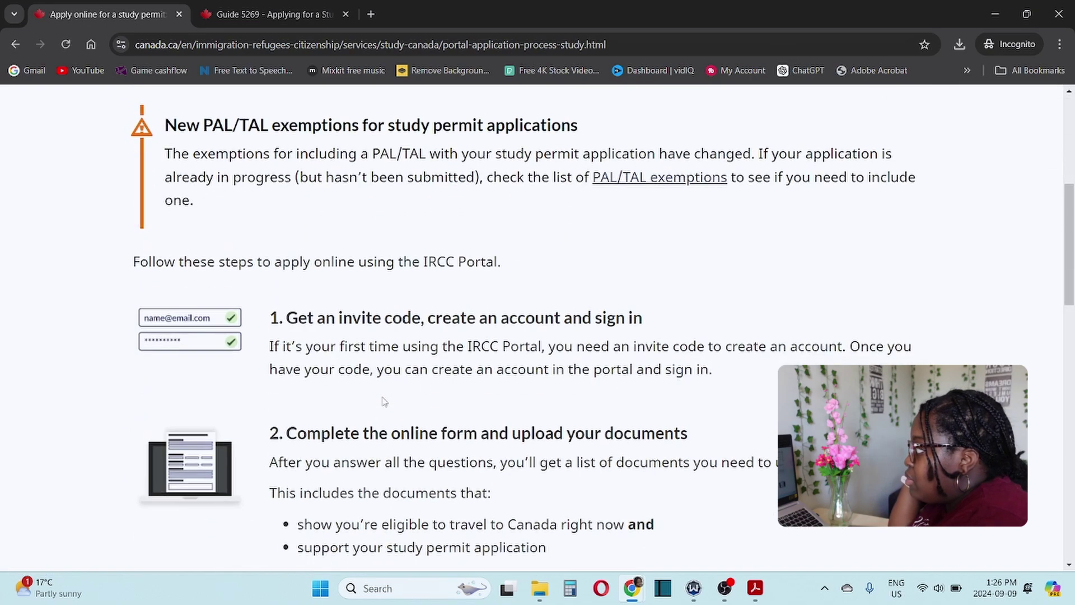
scroll(384, 401, "down", 2)
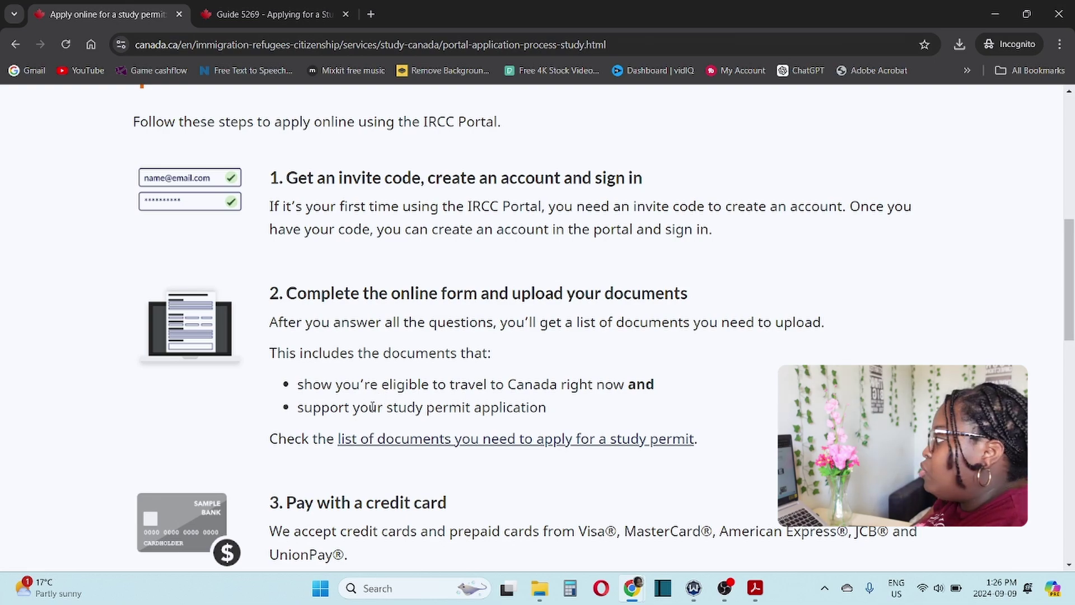
scroll(364, 414, "down", 7)
scroll(347, 428, "up", 6)
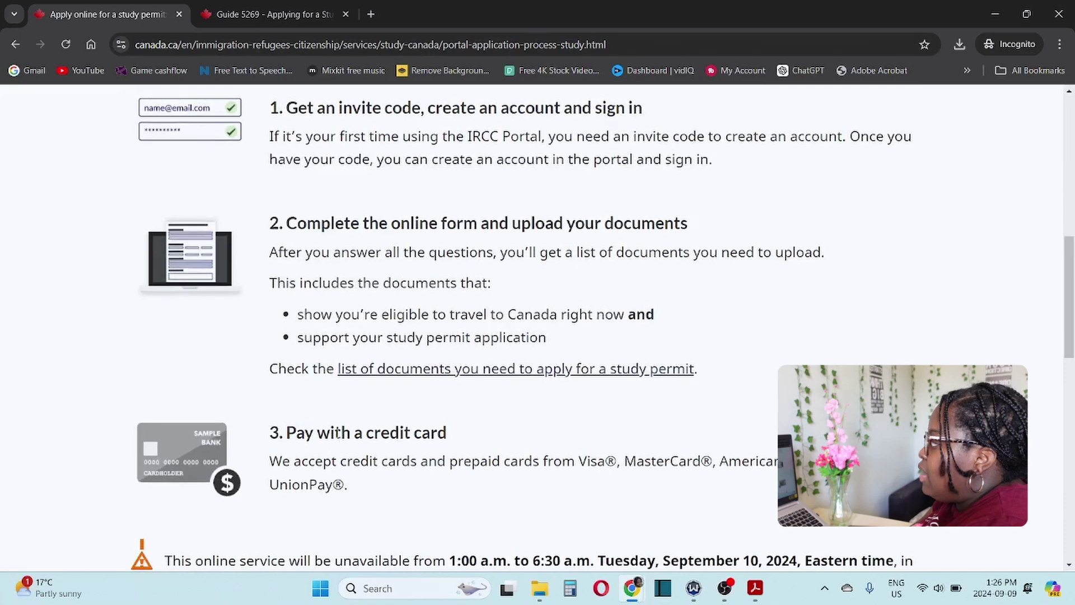
scroll(338, 432, "up", 1)
scroll(338, 432, "down", 6)
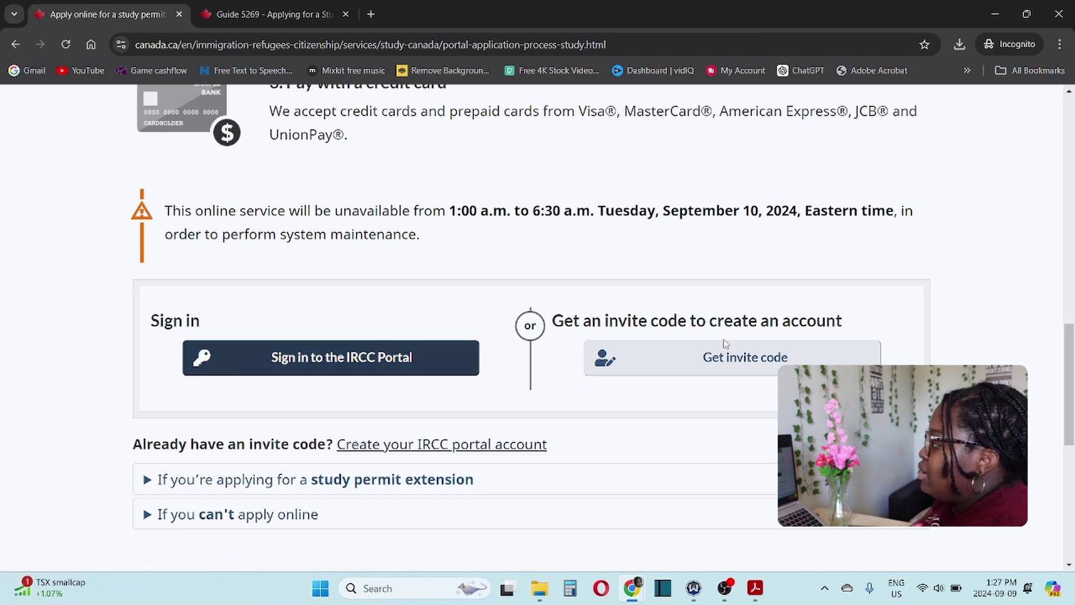
left_click(715, 358)
scroll(295, 445, "down", 3)
scroll(295, 447, "down", 1)
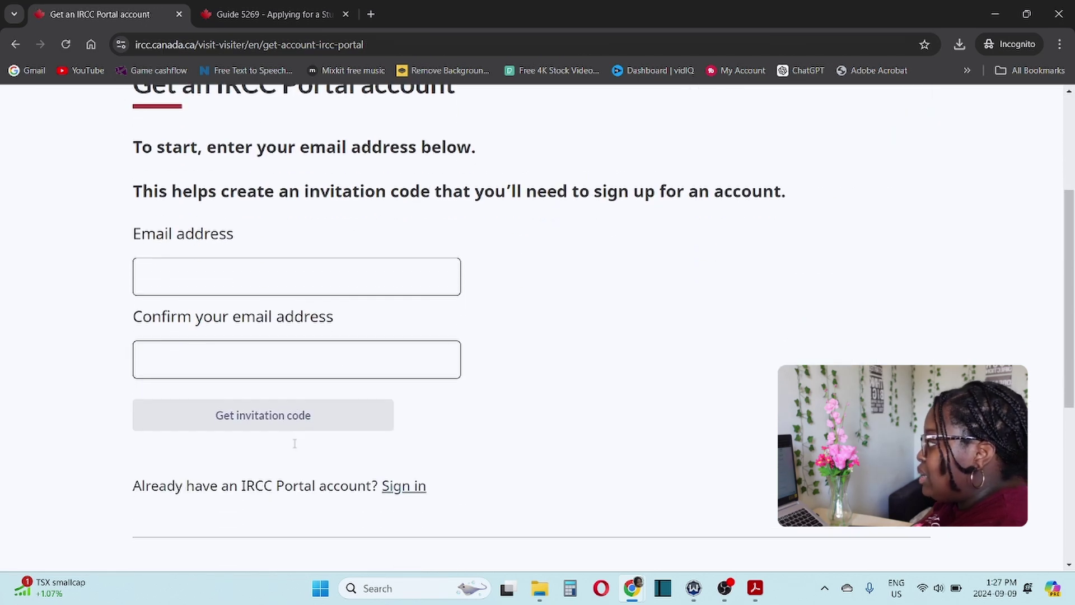
left_click(284, 364)
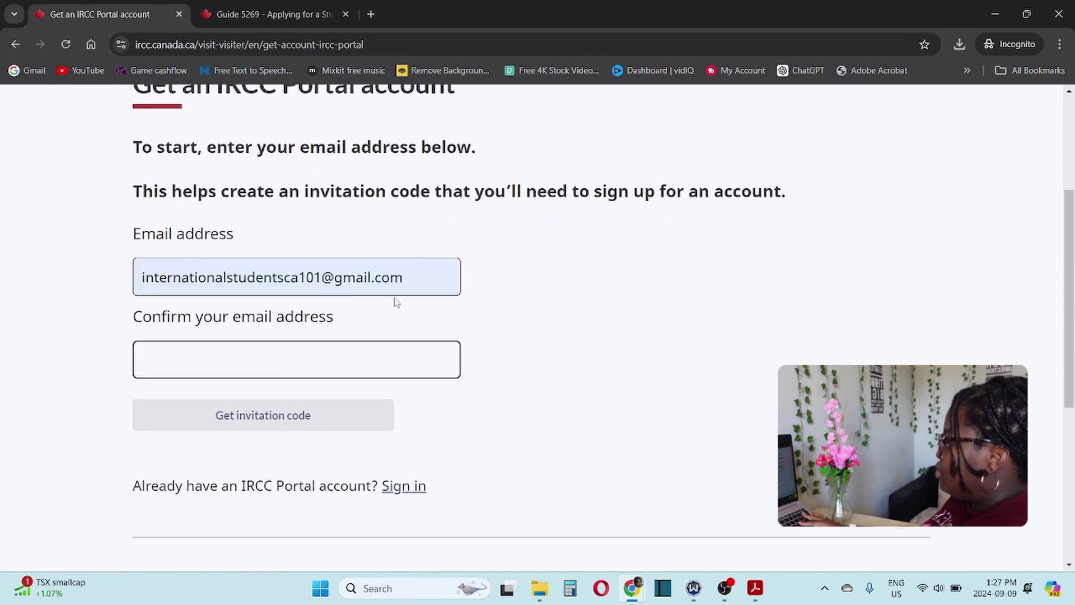
left_click_drag(401, 282, 354, 283)
key("Tab")
type("interna")
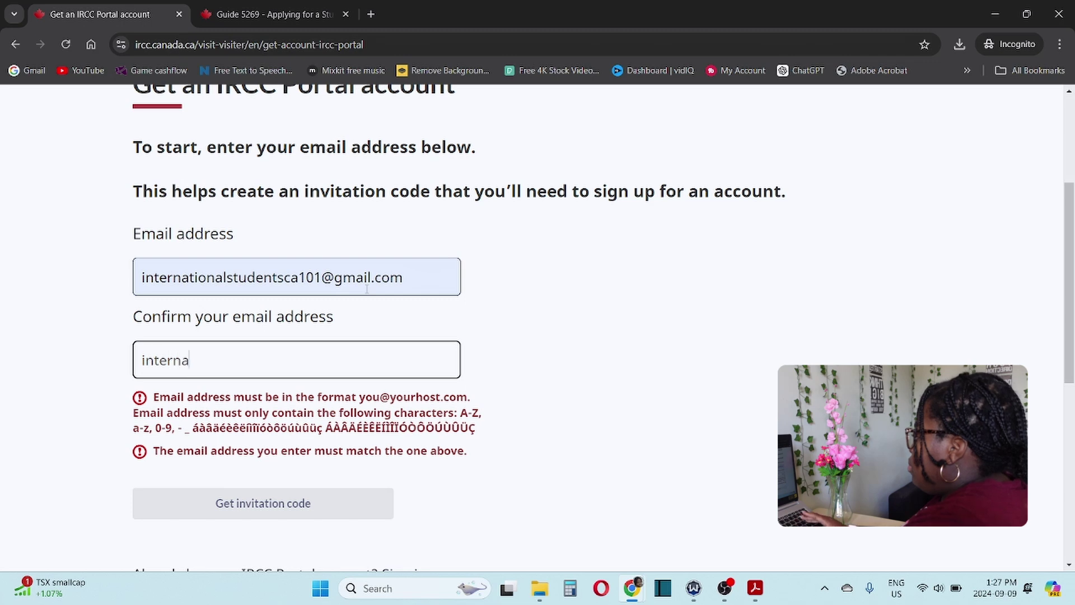
key("Down")
key("Return")
left_click(300, 415)
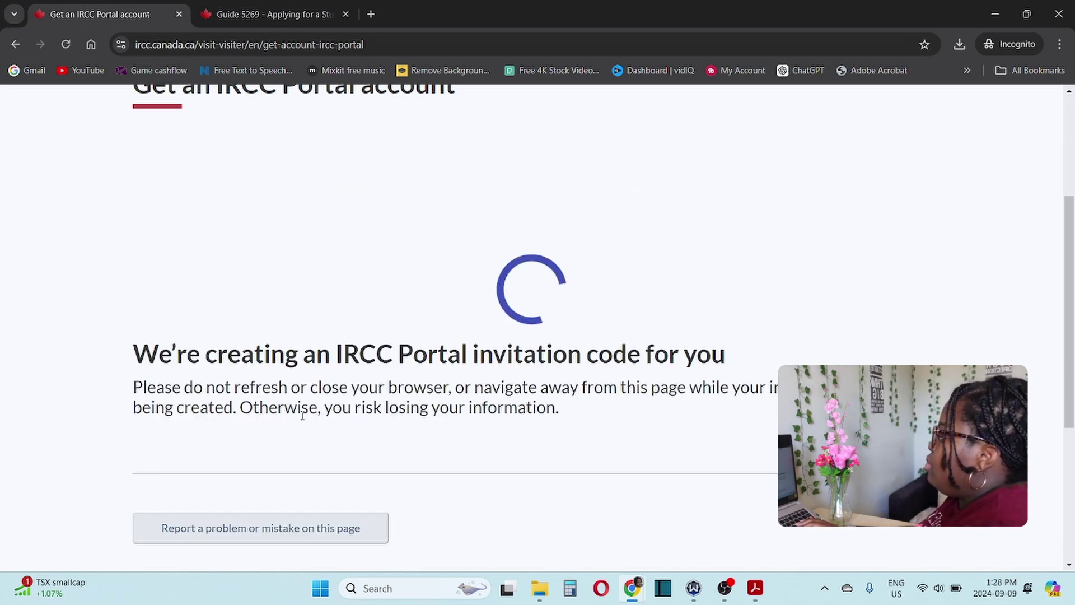
- Copy the invitation code and enter it with the e-mail address in the sign-up form
left_click(447, 206)
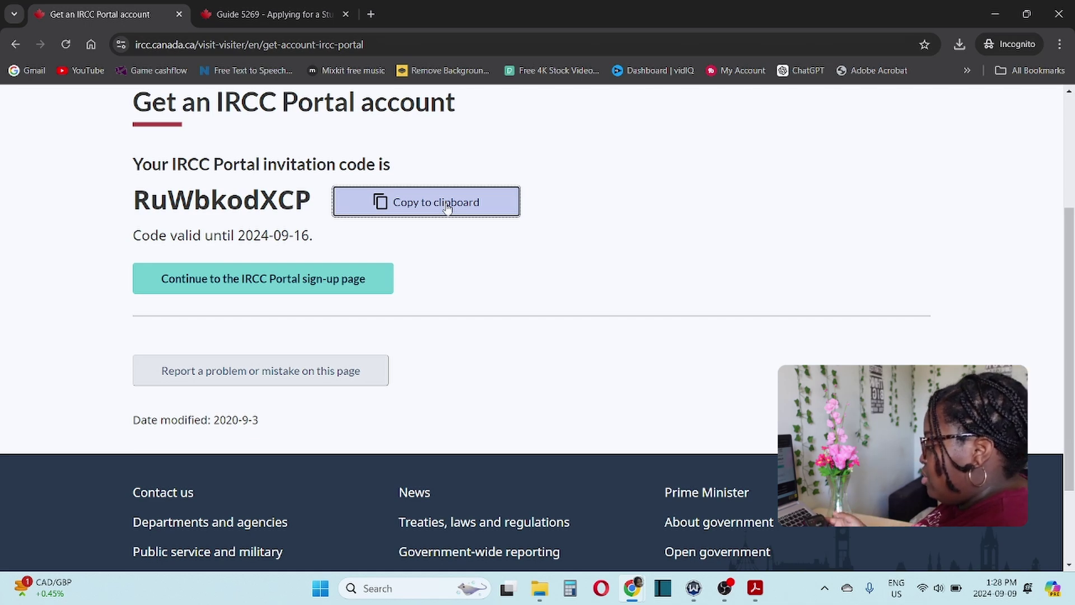
left_click(447, 207)
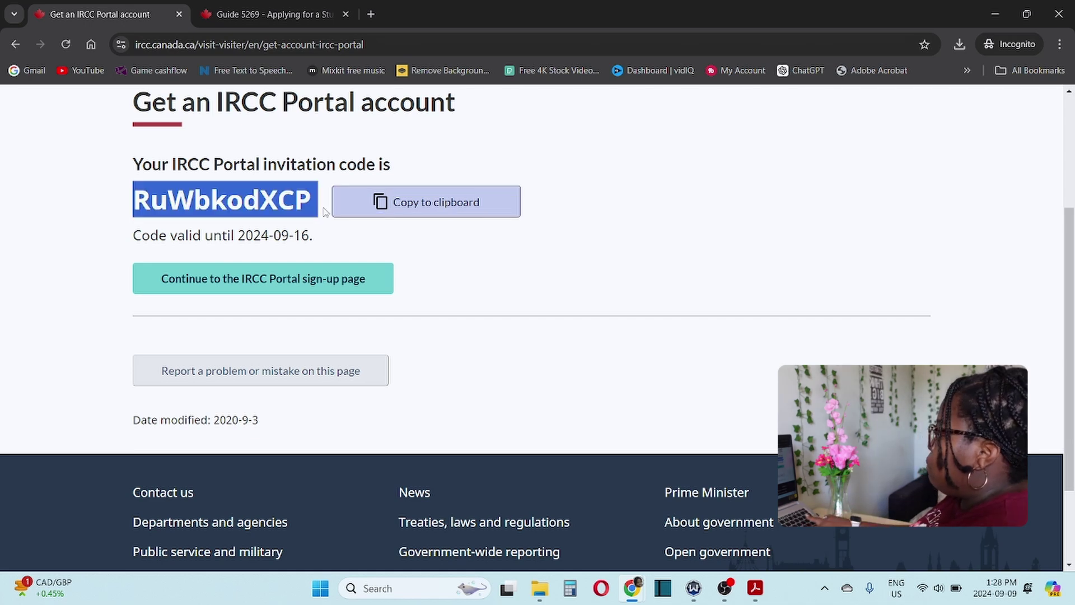
left_click(322, 279)
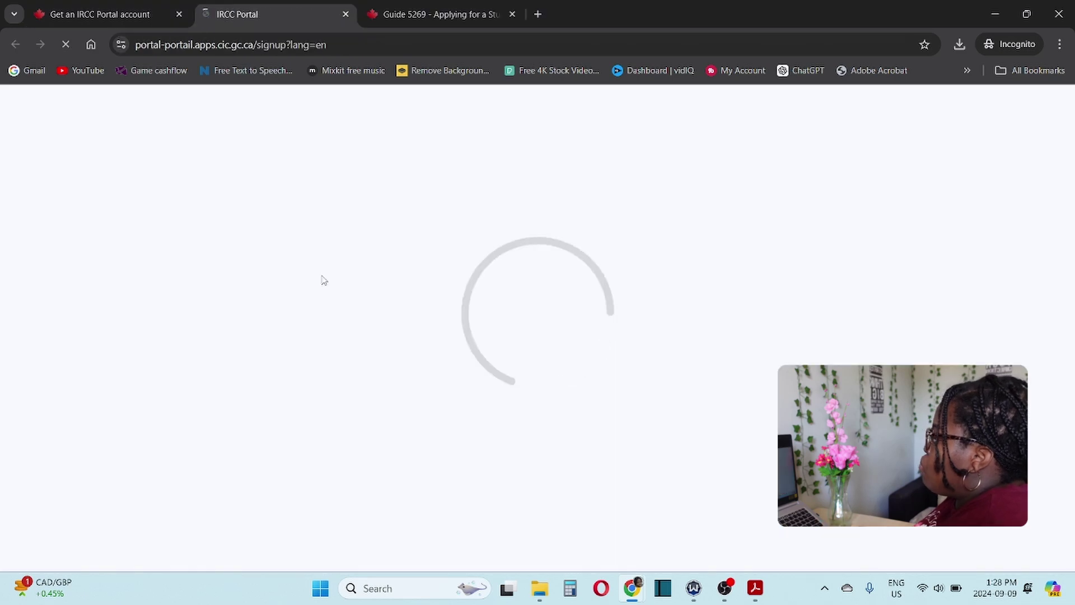
left_click(298, 304)
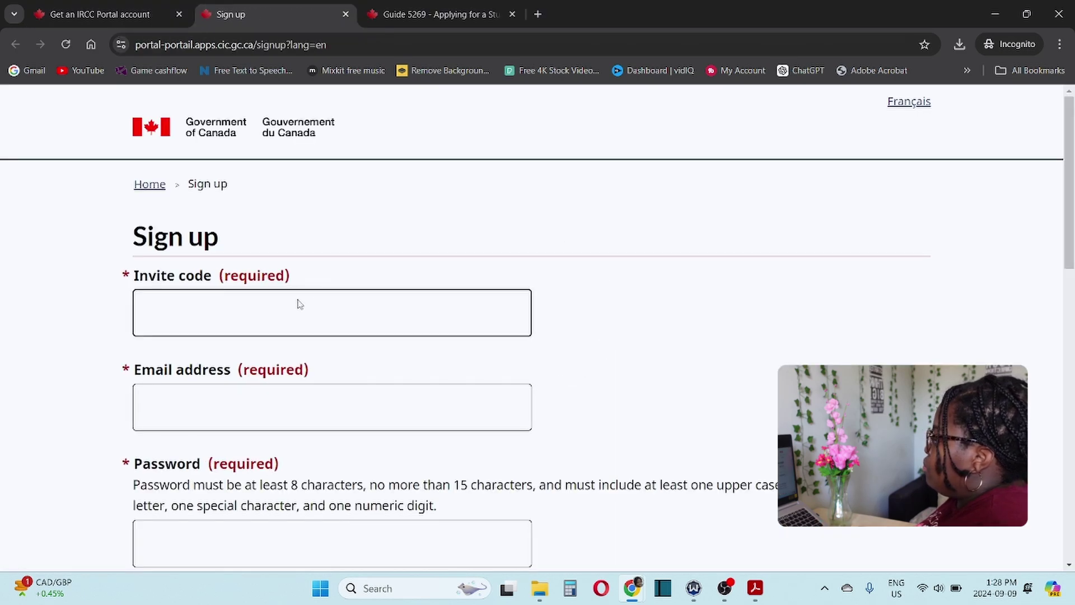
key("ctrl+v")
left_click(260, 433)
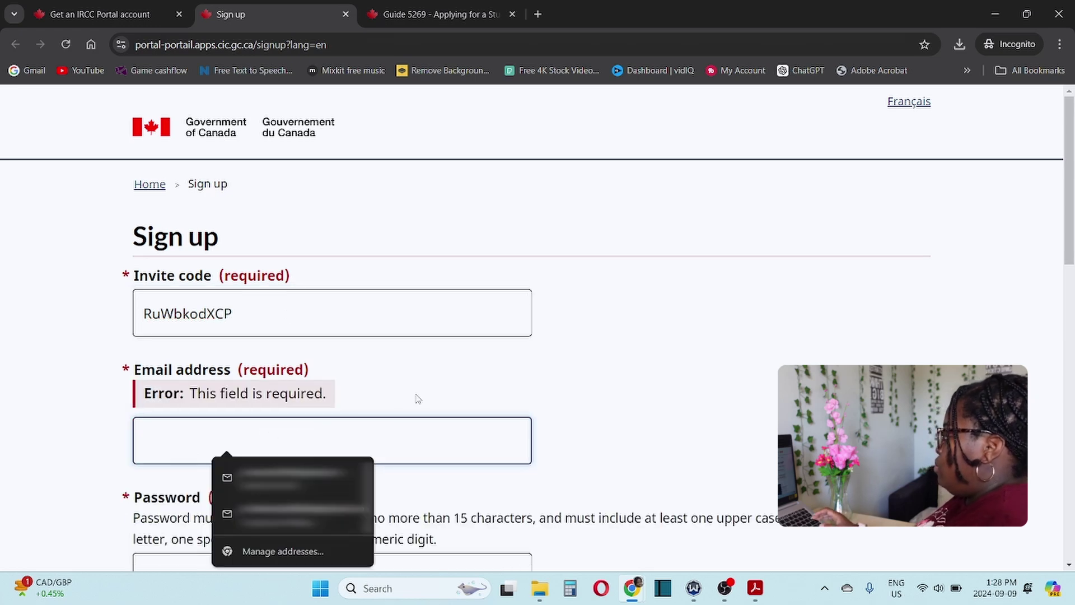
key("Tab")
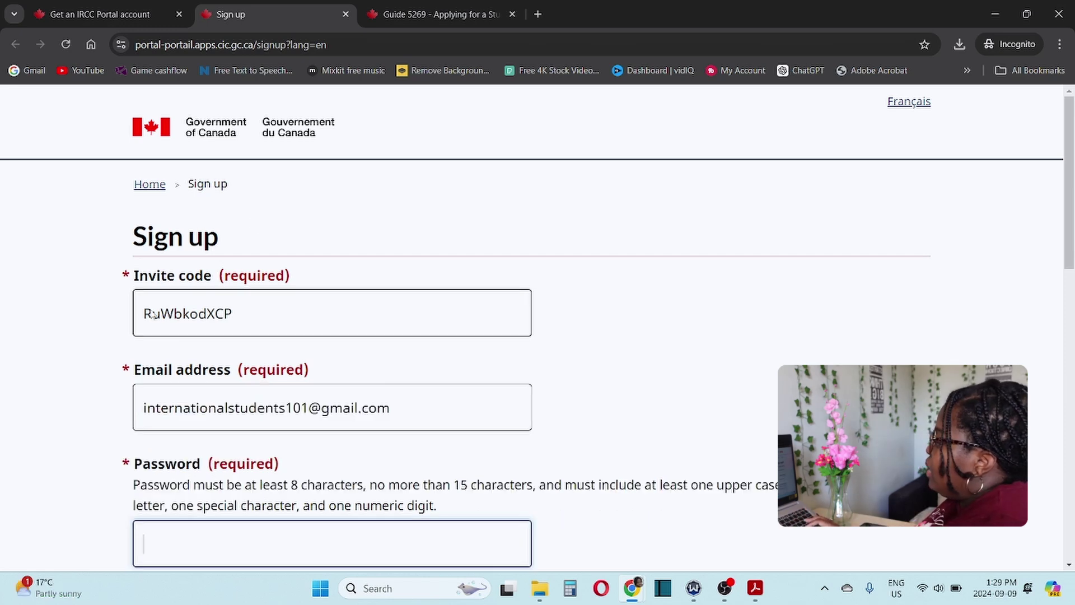
left_click_drag(247, 320, 95, 317)
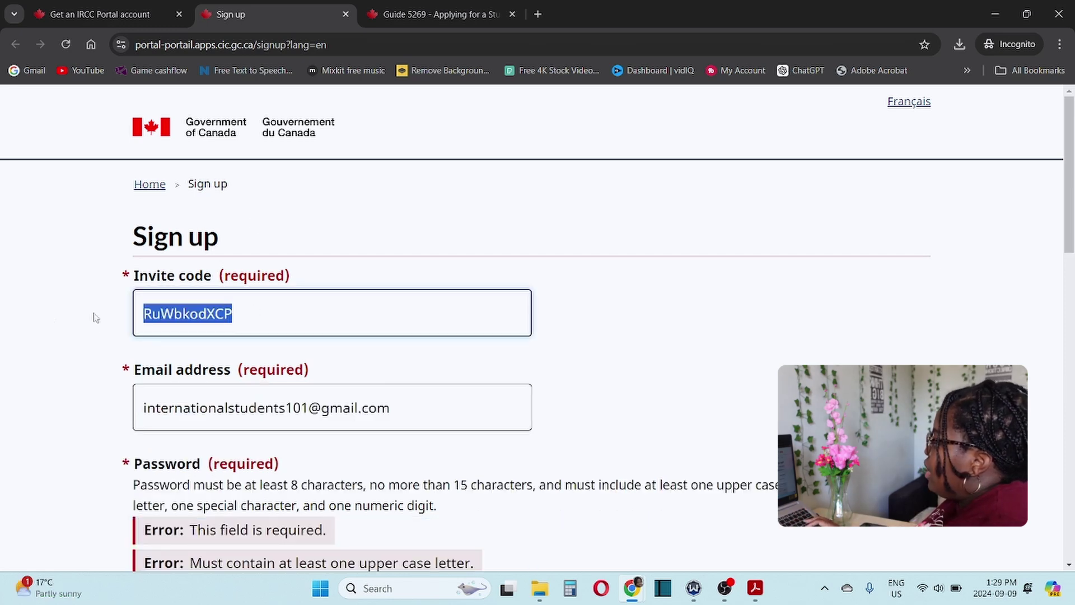
left_click(234, 313)
left_click(402, 410)
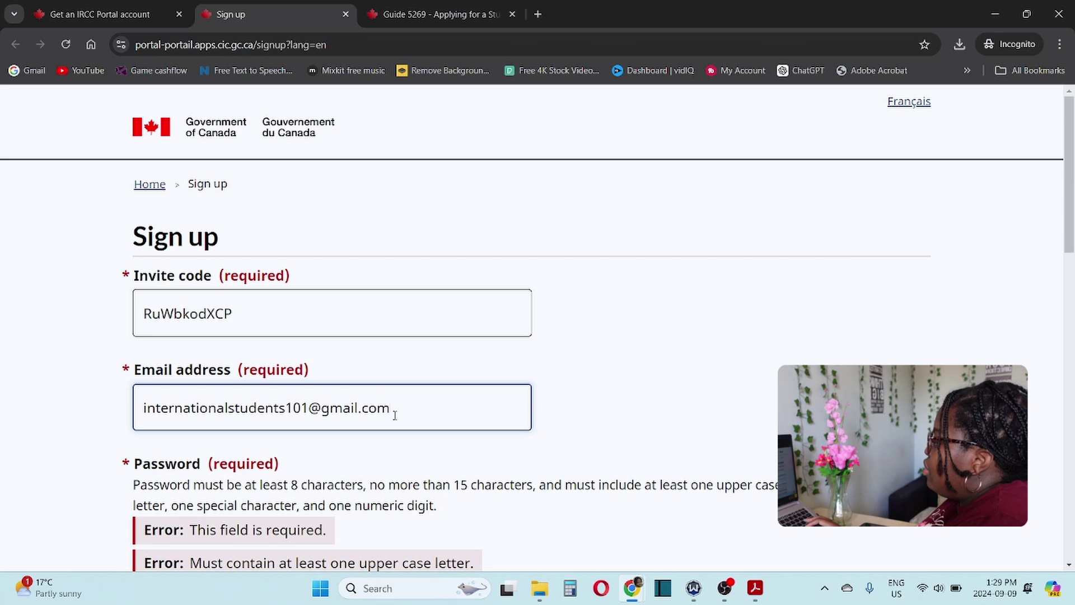
left_click_drag(413, 415, 115, 421)
left_click(423, 414)
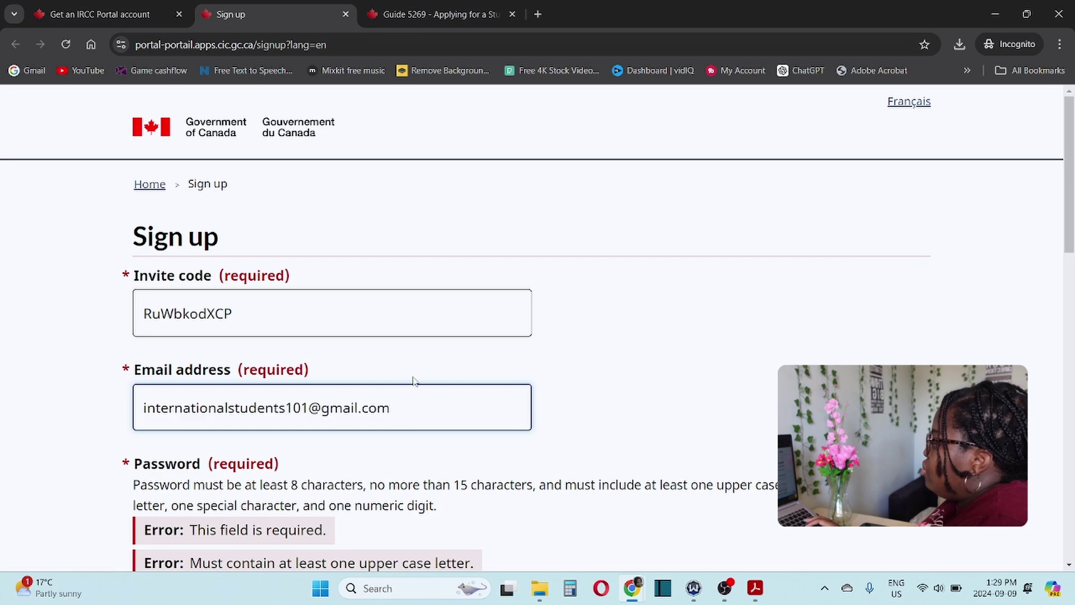
- Enter the applicant's surname and given name in the sign-up form
scroll(414, 381, "down", 1)
scroll(414, 381, "down", 1)
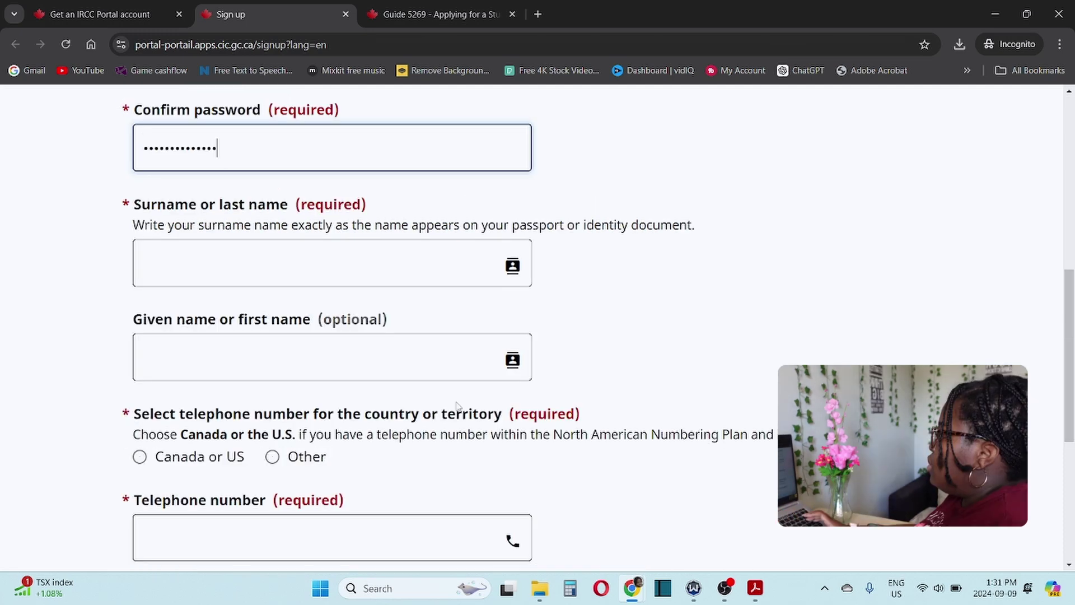
left_click(251, 279)
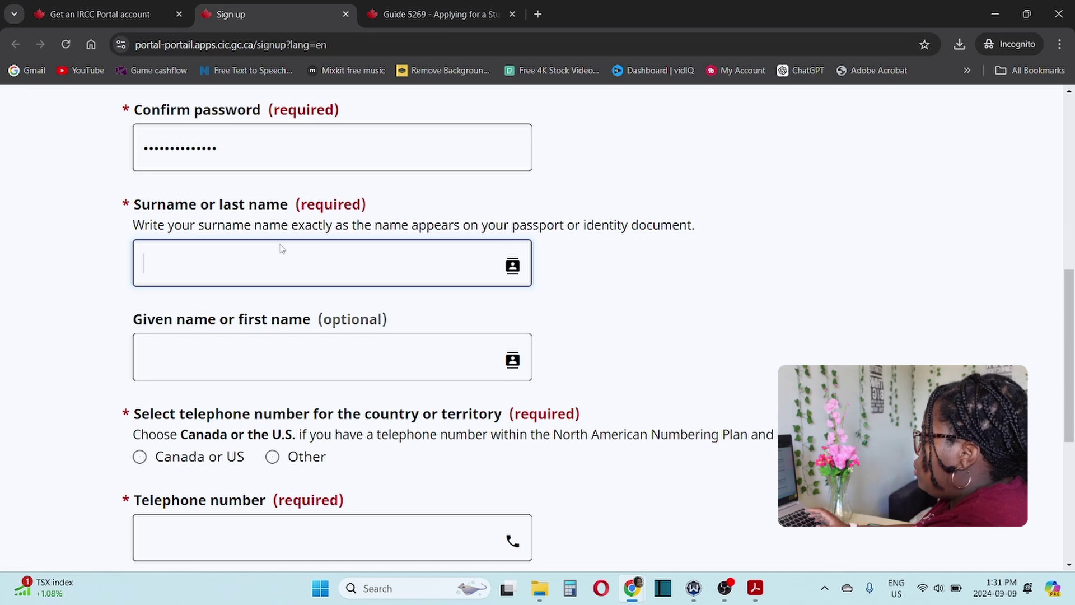
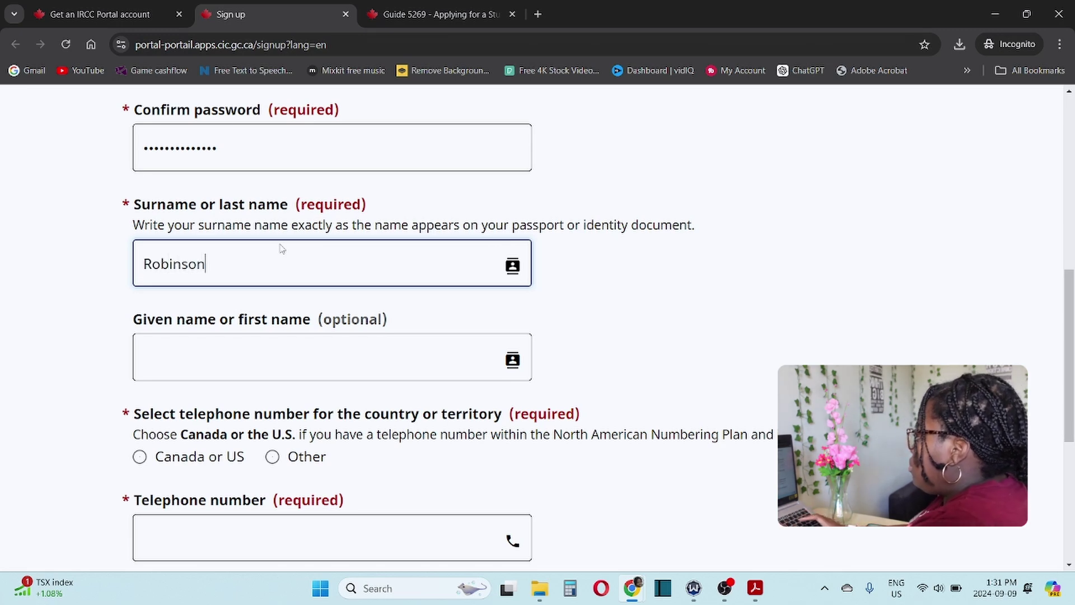
left_click(270, 334)
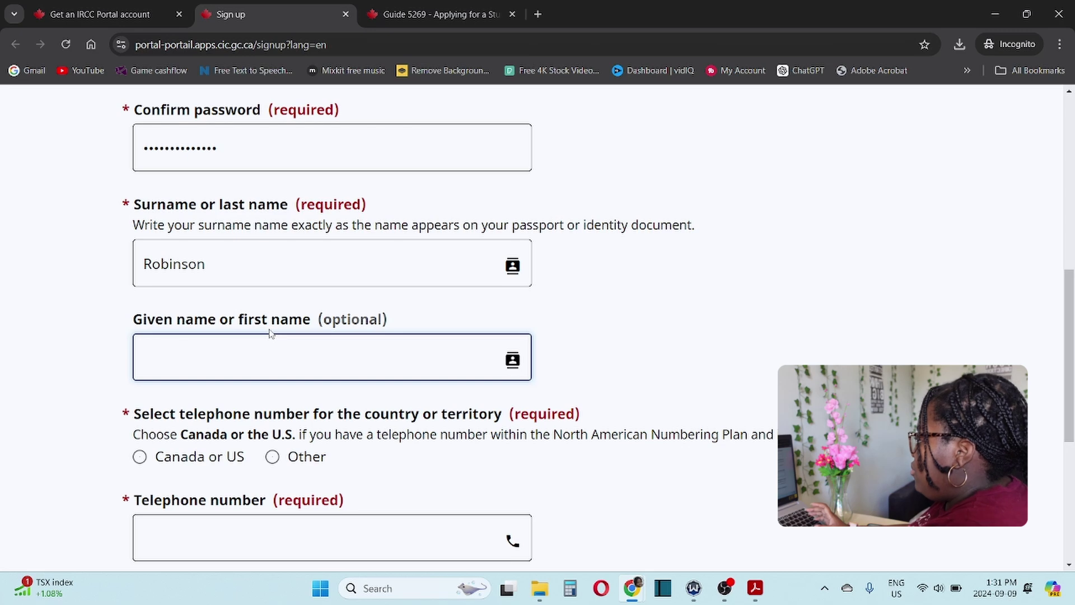
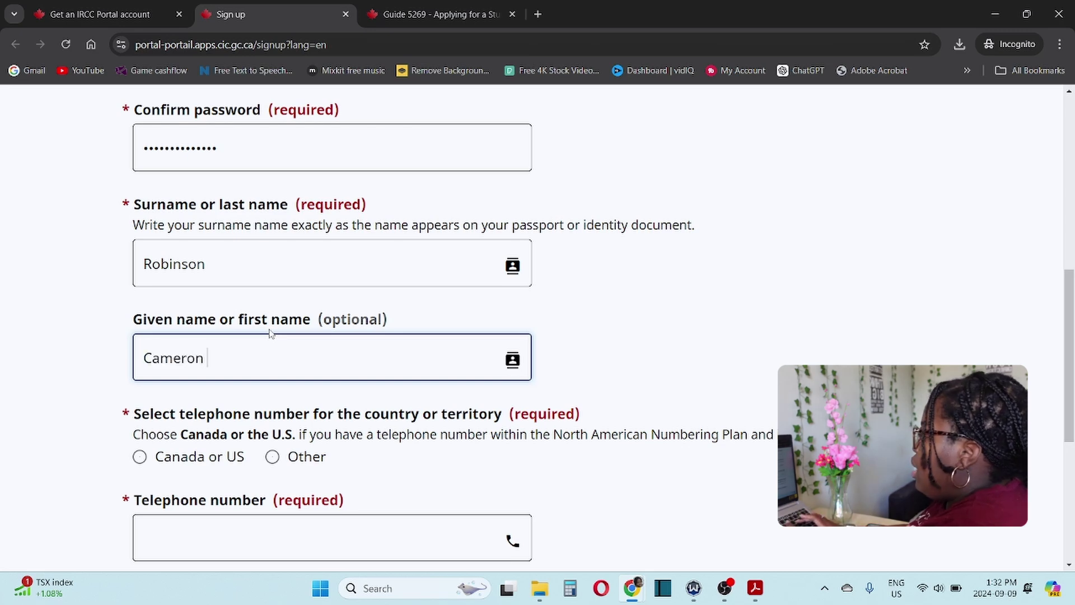
scroll(420, 378, "down", 2)
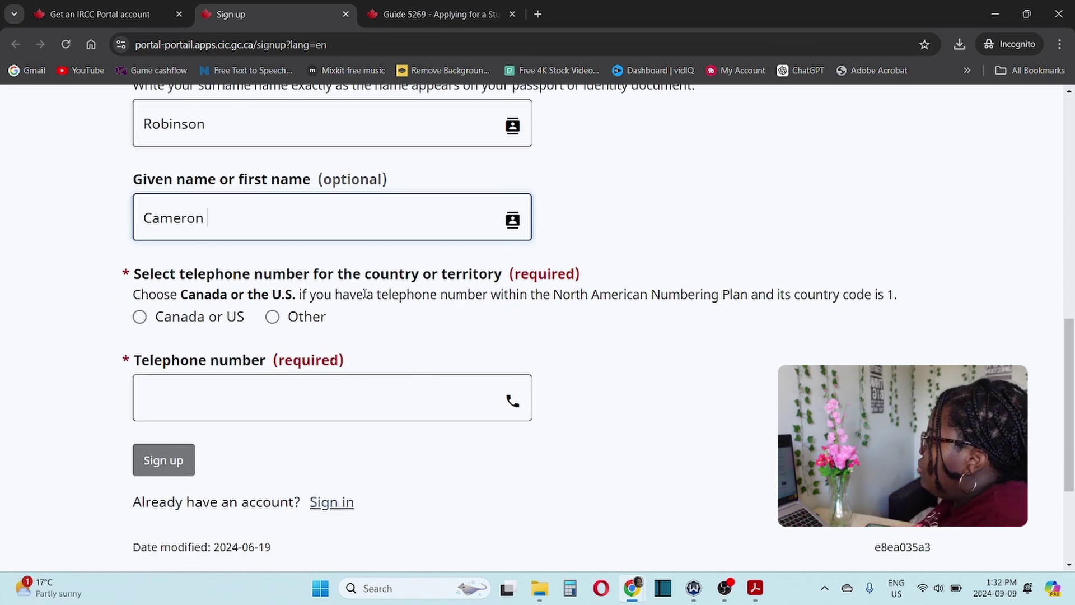
- Choose Other for the phone, set dial code 1876, and enter the telephone number
left_click(272, 318)
left_click(258, 387)
type("876")
scroll(259, 439, "down", 4)
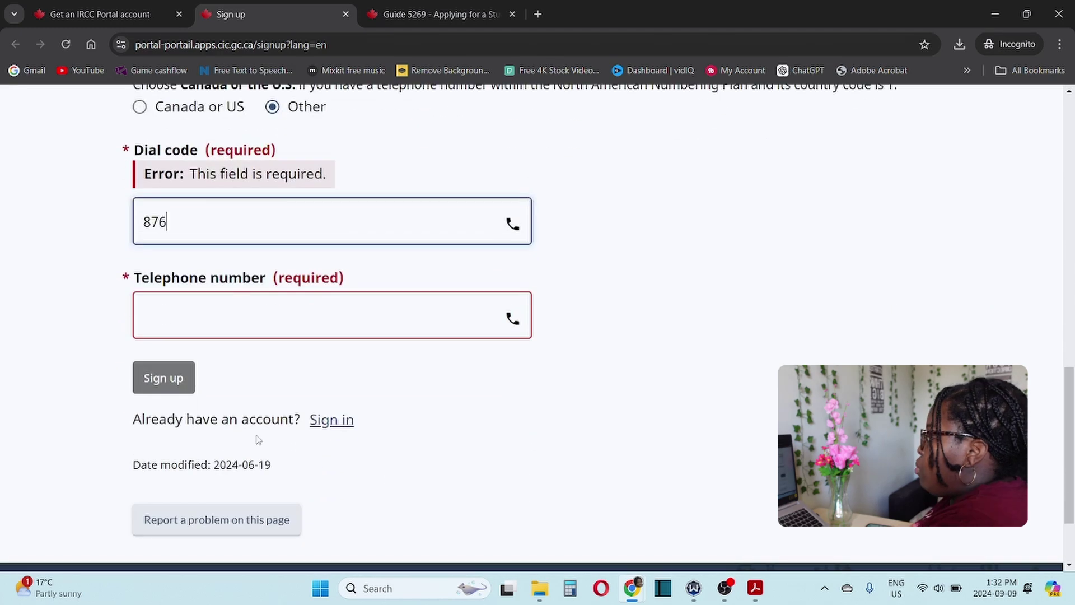
left_click(144, 316)
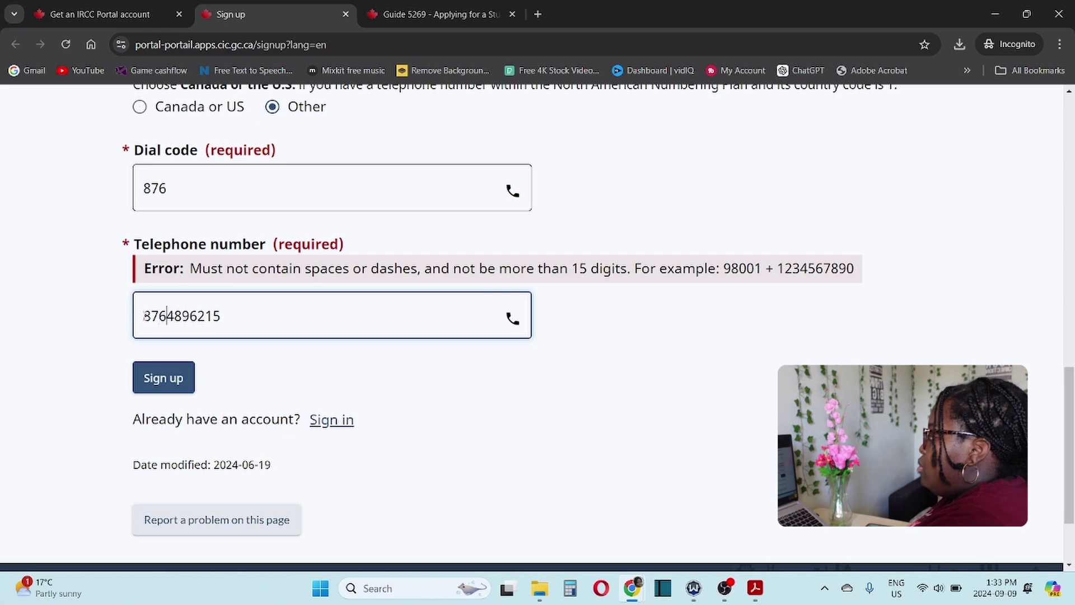
left_click(202, 192)
left_click_drag(202, 192, 144, 187)
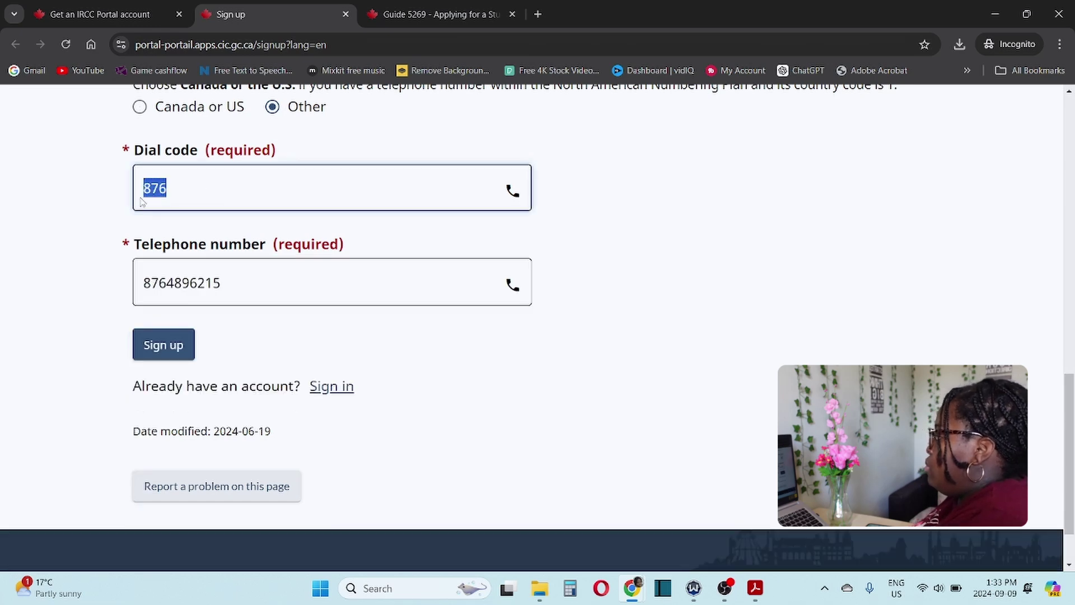
type("1876")
left_click(242, 314)
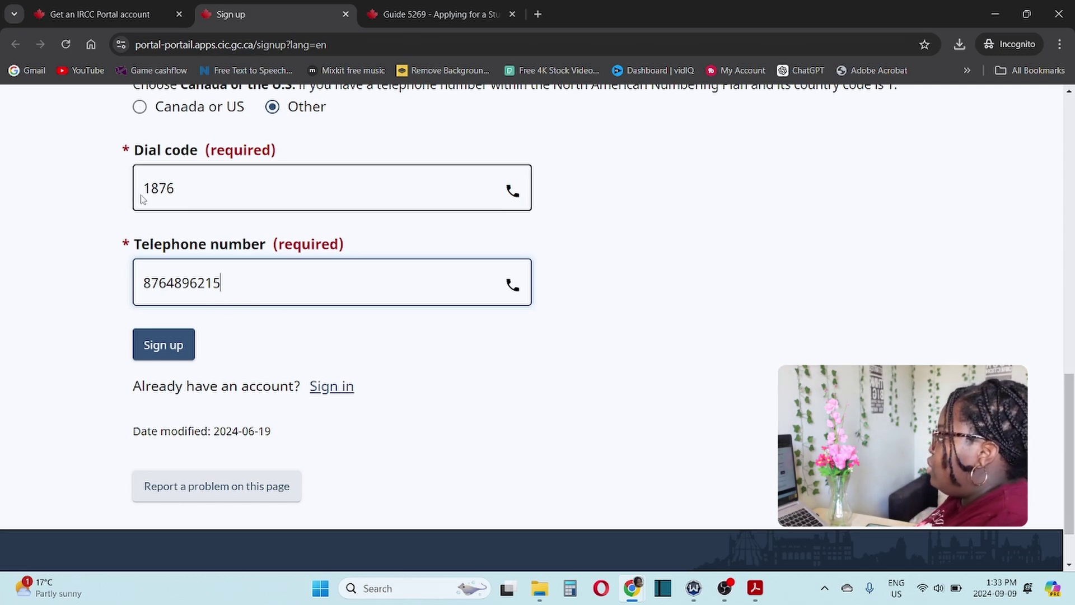
left_click_drag(227, 194, 147, 208)
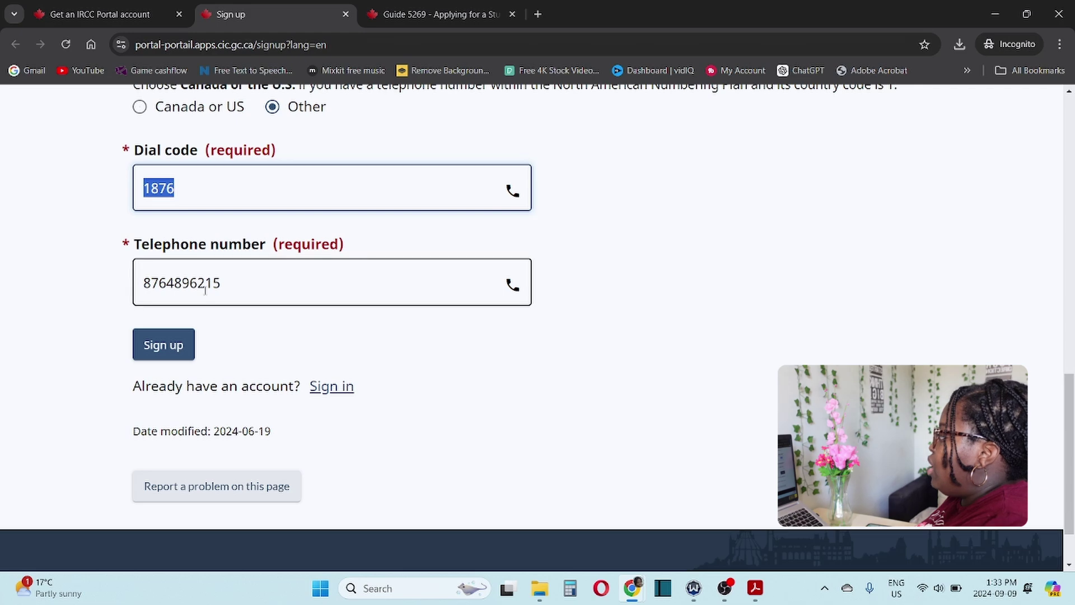
left_click_drag(231, 278, 125, 284)
- Submit the sign-up and confirm the account with the emailed verification code
left_click(252, 285)
left_click(180, 347)
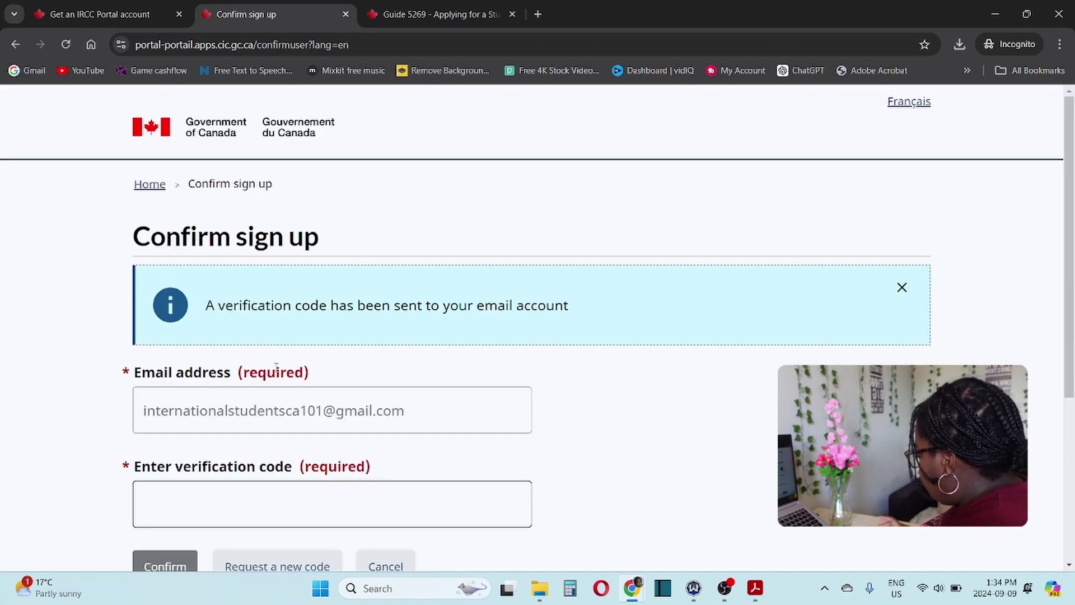
scroll(276, 367, "down", 1)
left_click(289, 427)
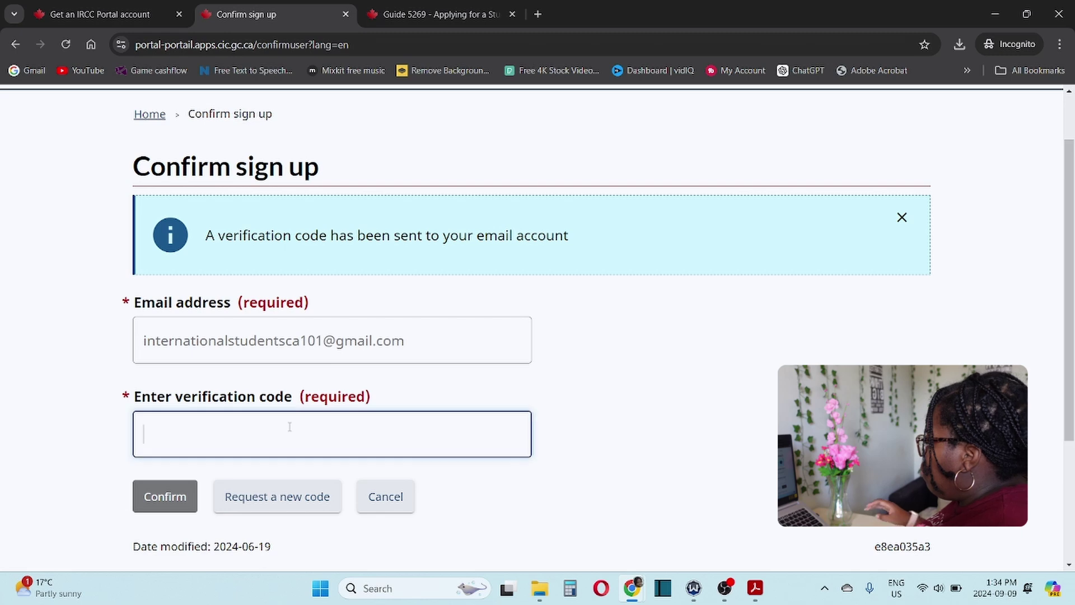
left_click(186, 496)
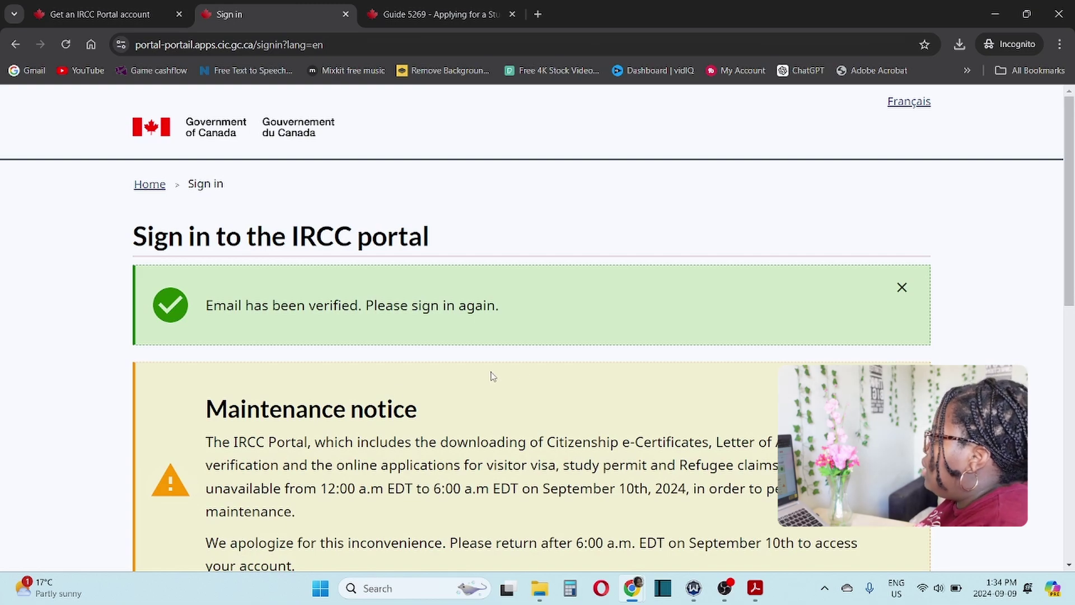
- Sign in to the IRCC Portal with the account e-mail and password
scroll(492, 376, "down", 4)
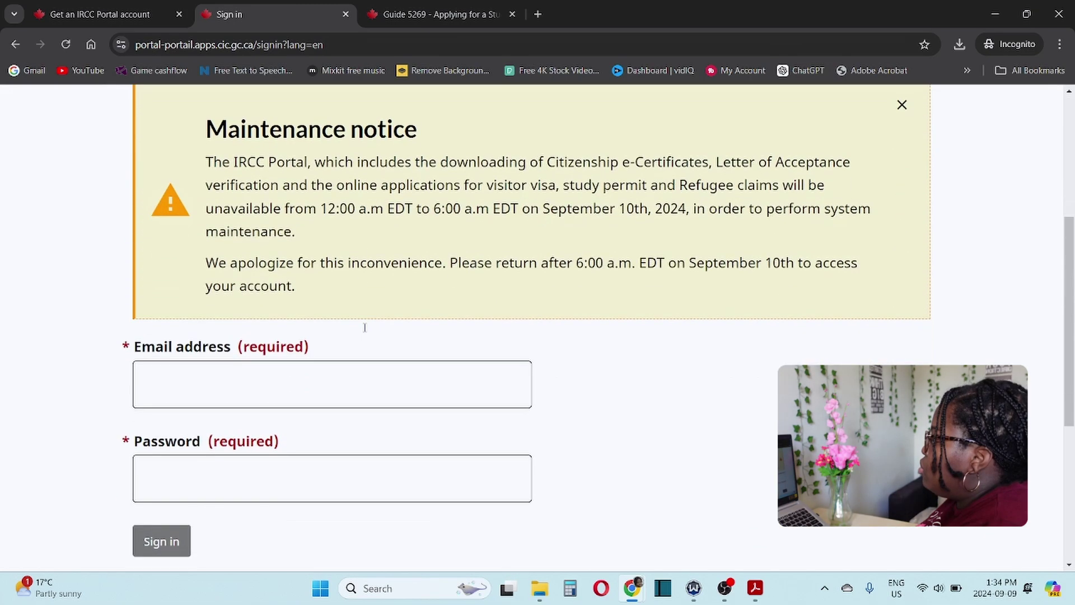
scroll(365, 332, "down", 1)
left_click(301, 251)
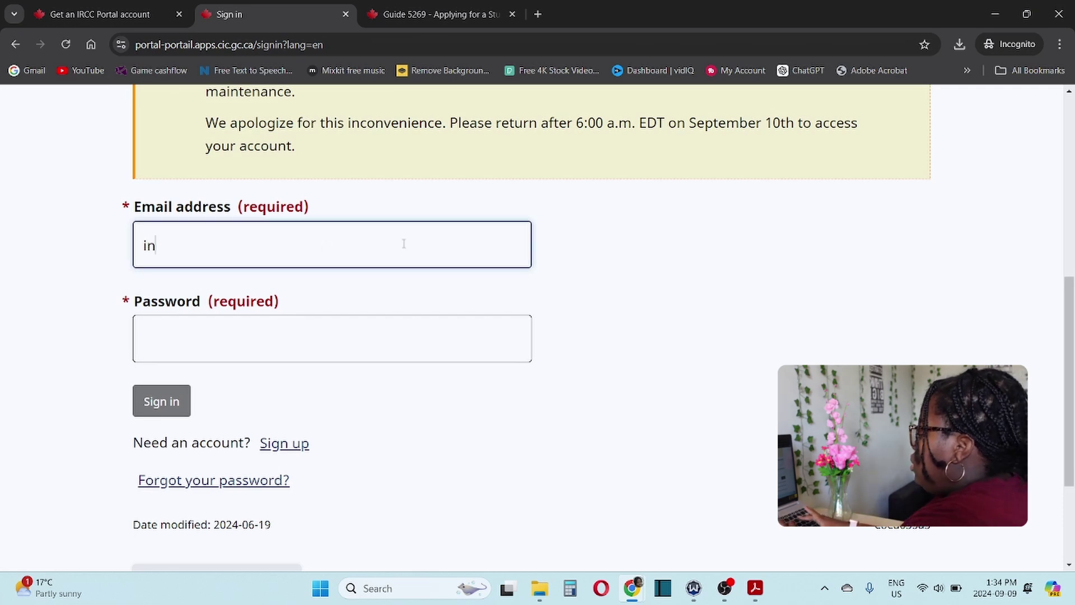
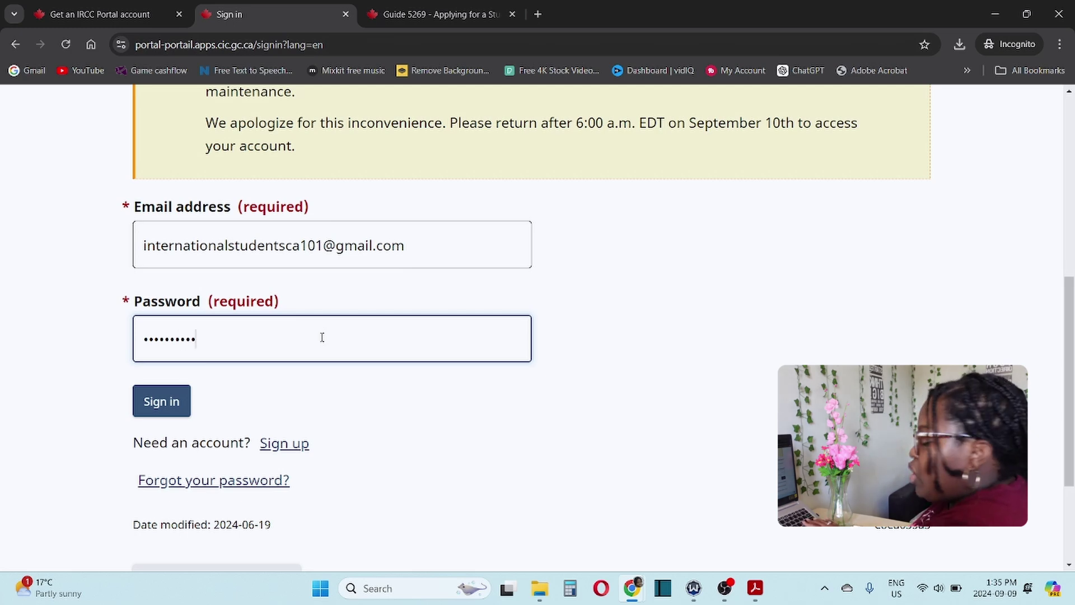
type("•")
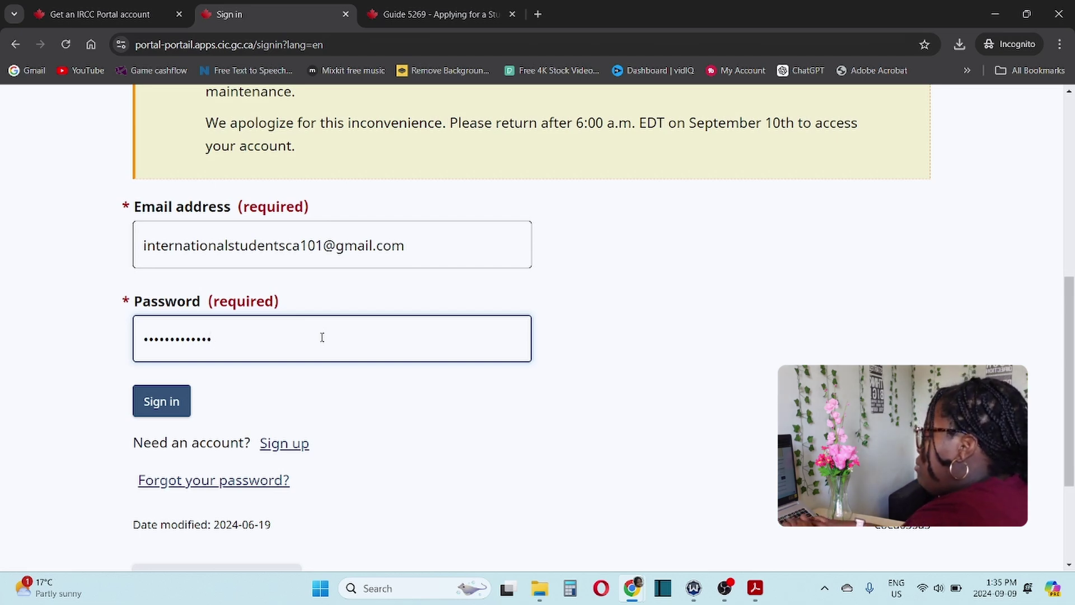
left_click(145, 402)
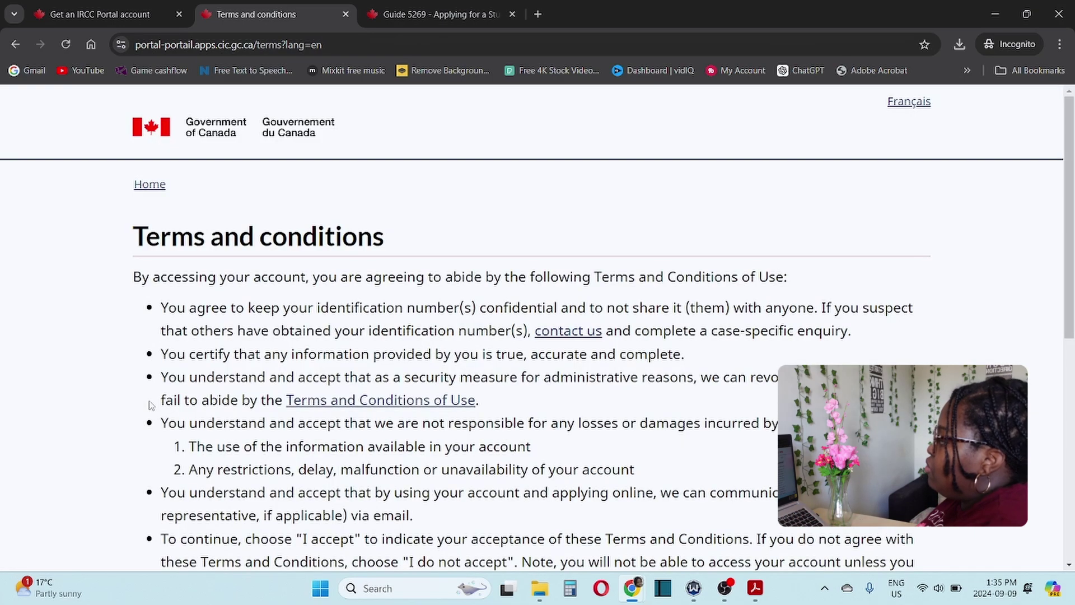
- Accept the IRCC Portal terms and conditions
scroll(406, 412, "down", 6)
left_click(167, 331)
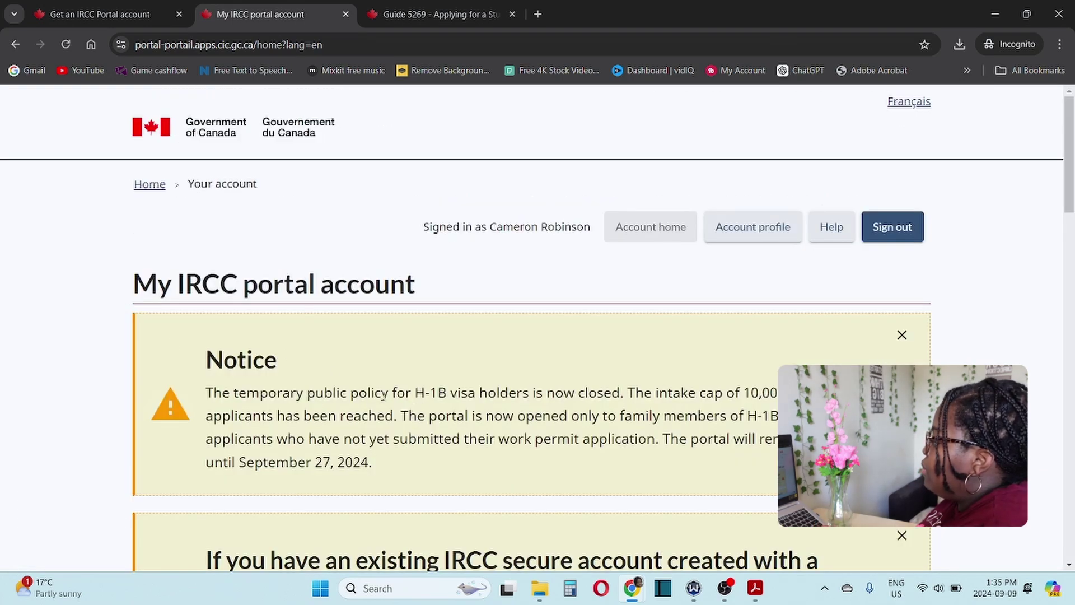
scroll(384, 395, "down", 3)
scroll(389, 397, "down", 3)
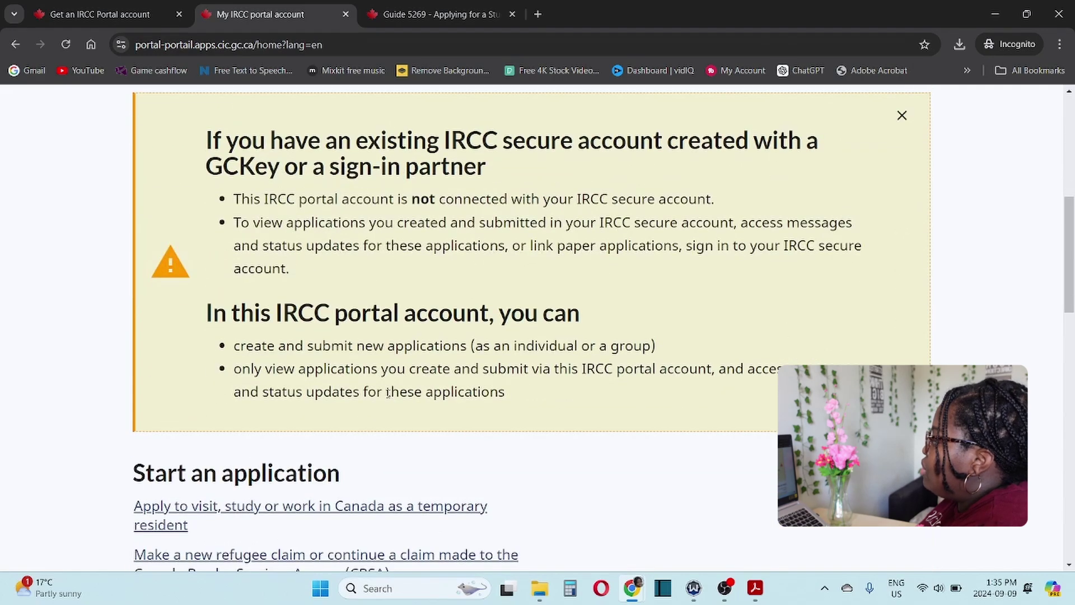
scroll(388, 393, "down", 5)
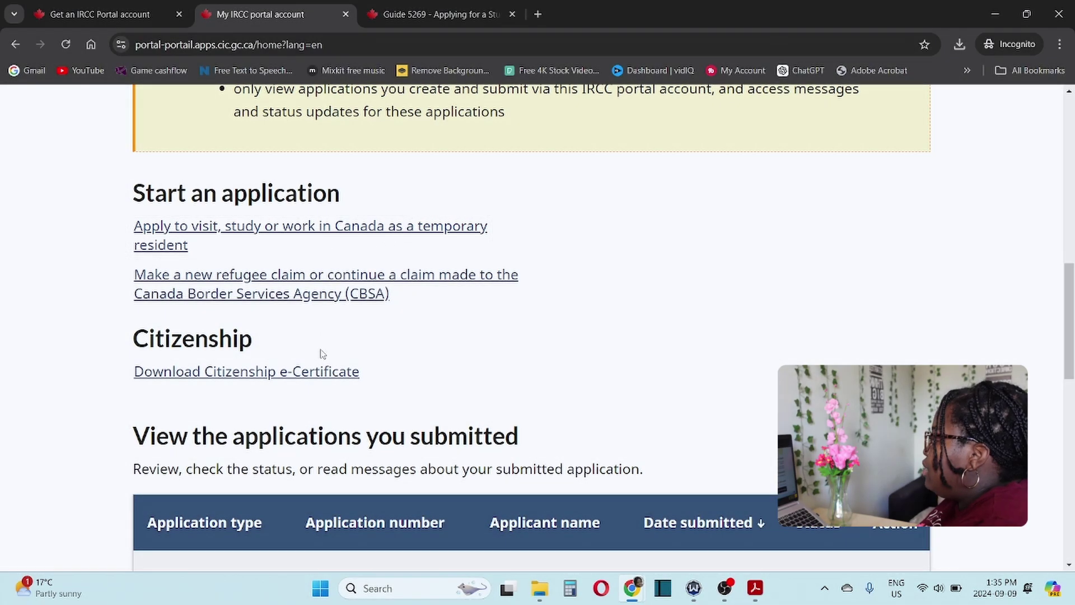
- Review the My IRCC portal account page and choose 'Apply to visit, study or work in Canada as a temporary resident'
scroll(323, 354, "down", 3)
scroll(302, 314, "up", 3)
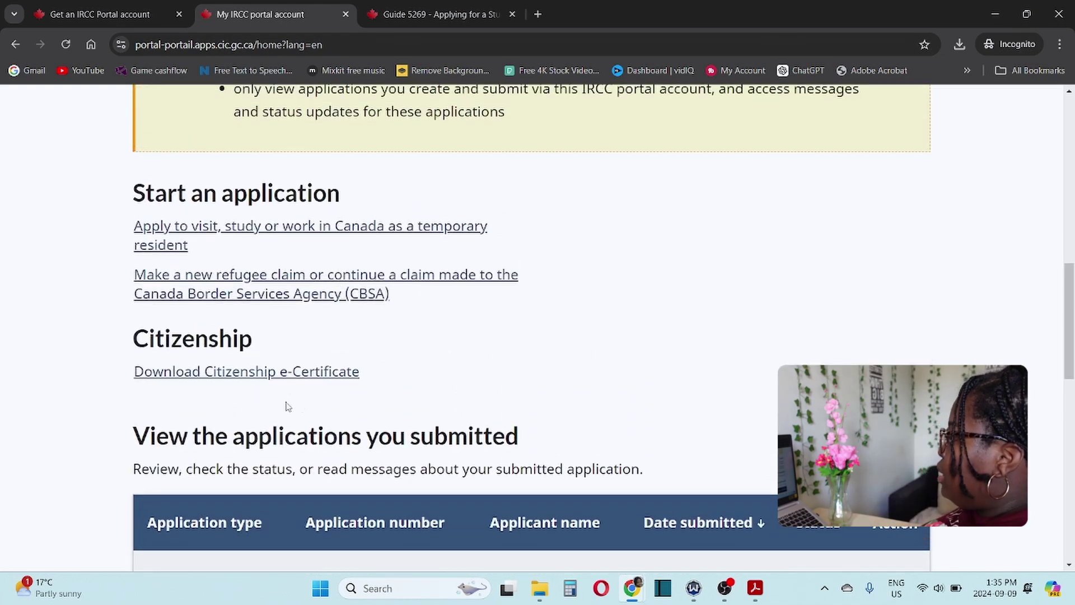
scroll(259, 409, "down", 5)
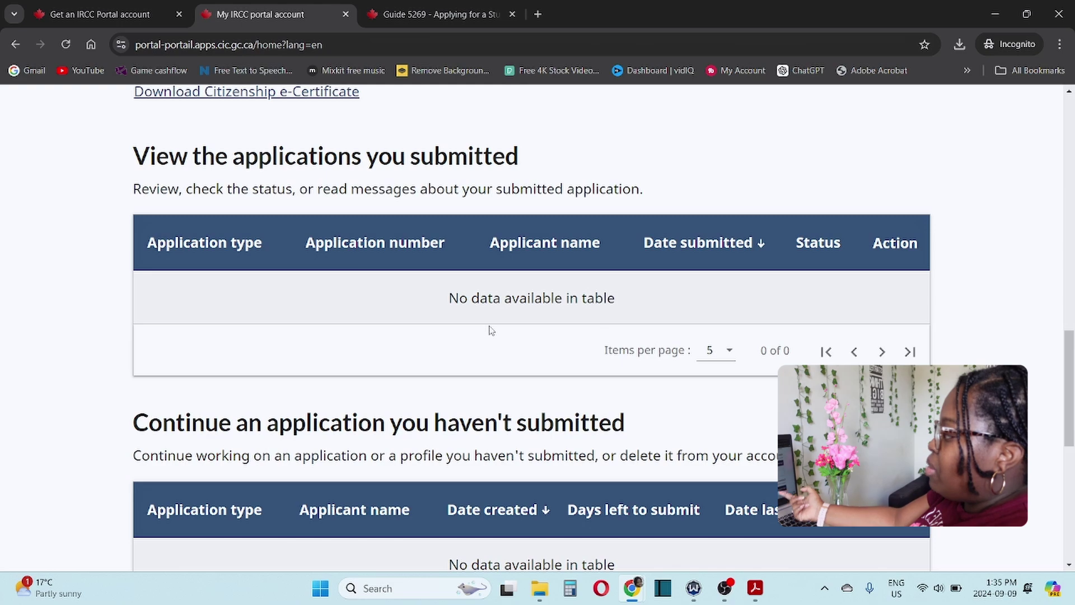
scroll(485, 354, "down", 5)
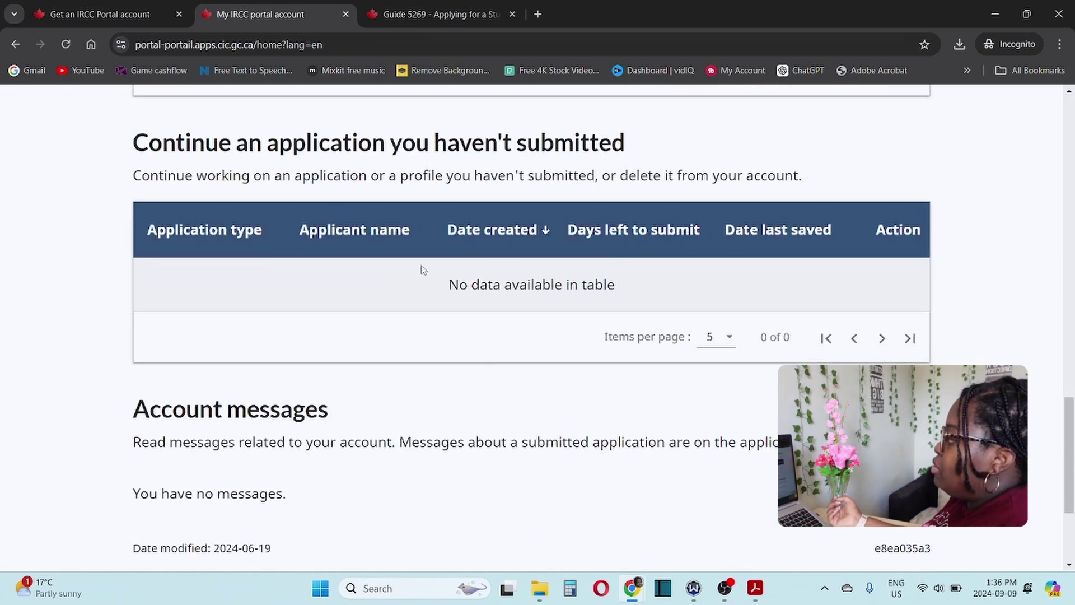
scroll(314, 288, "down", 3)
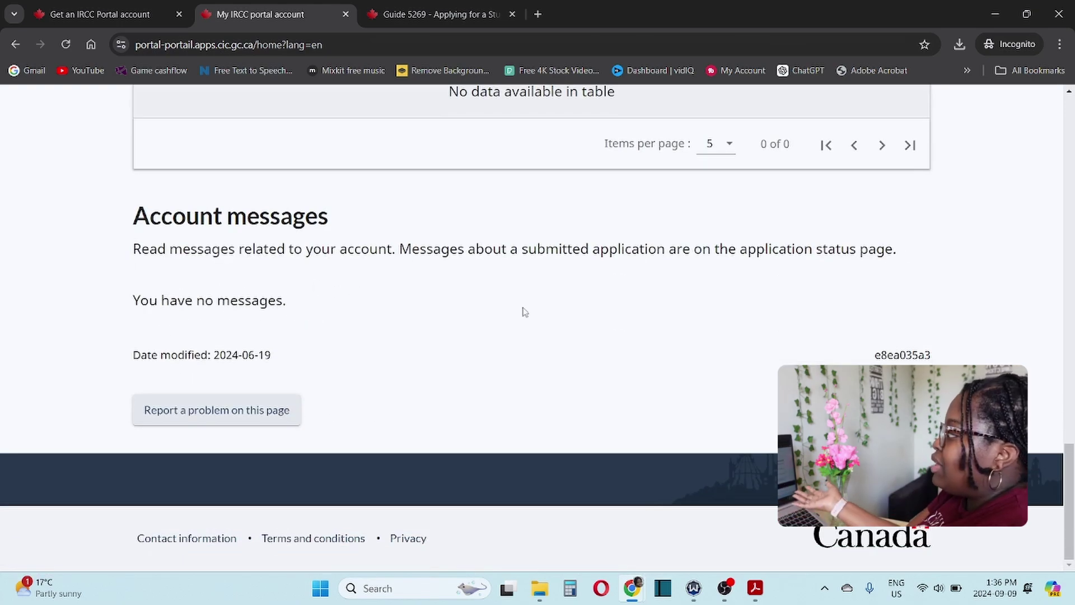
scroll(524, 312, "up", 15)
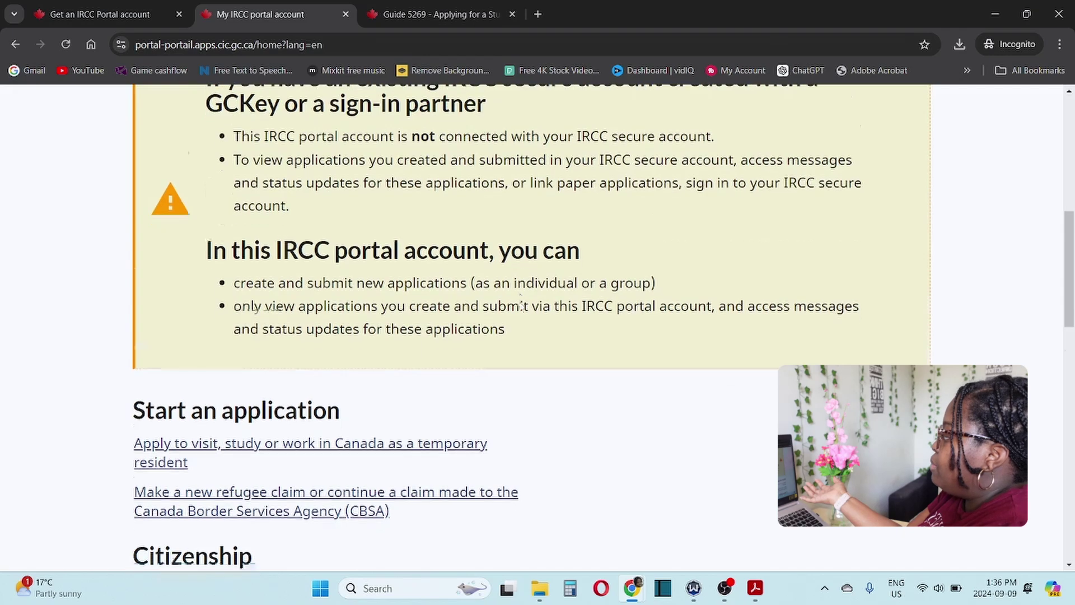
scroll(521, 305, "down", 3)
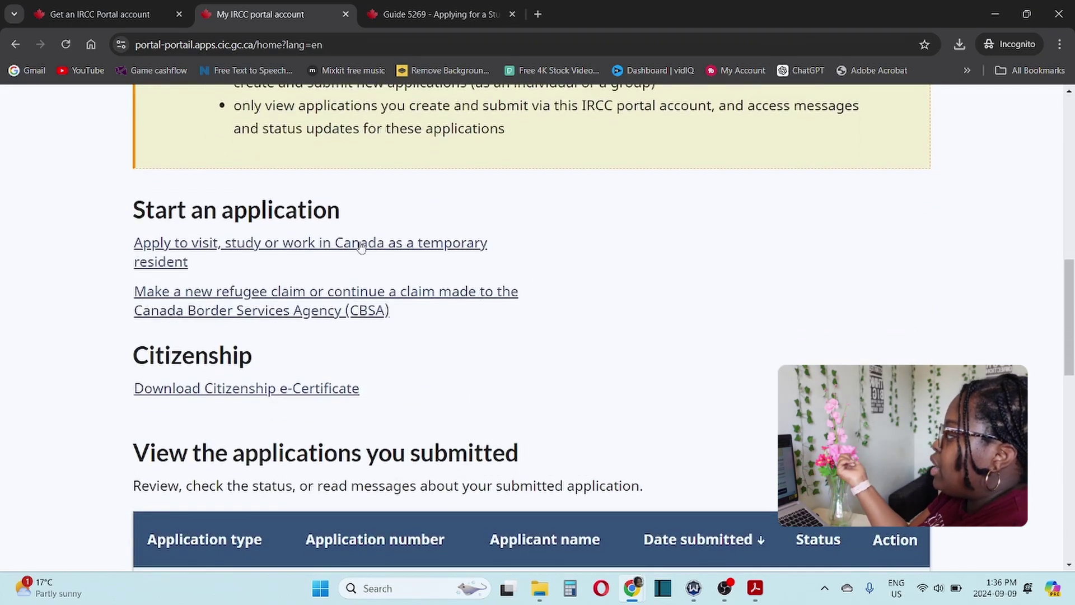
left_click(385, 246)
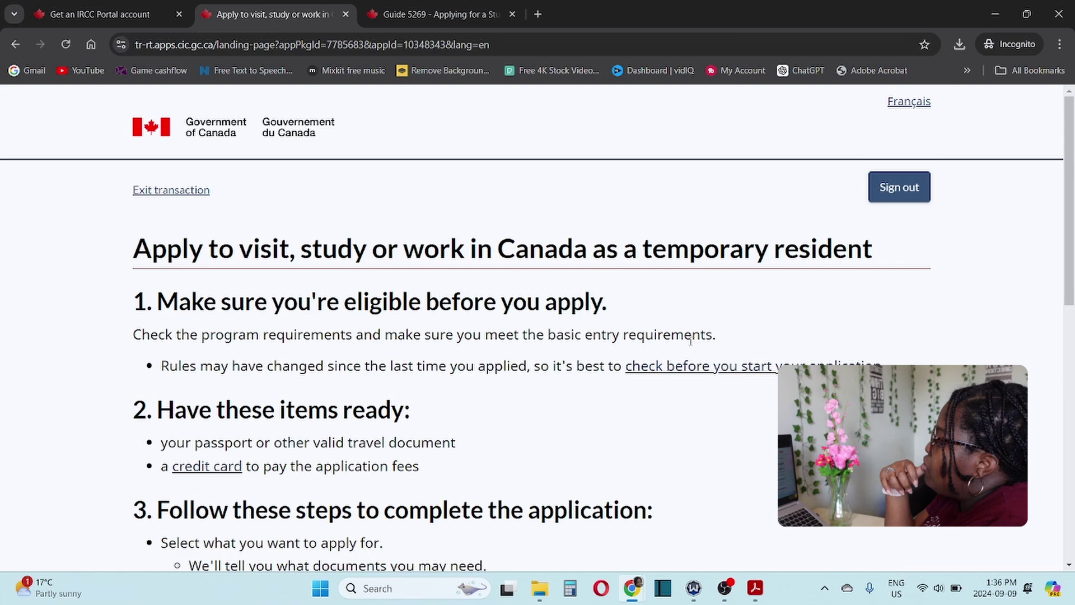
- Acknowledge the instructions, start the application, and answer No to applying as a group
scroll(452, 335, "down", 5)
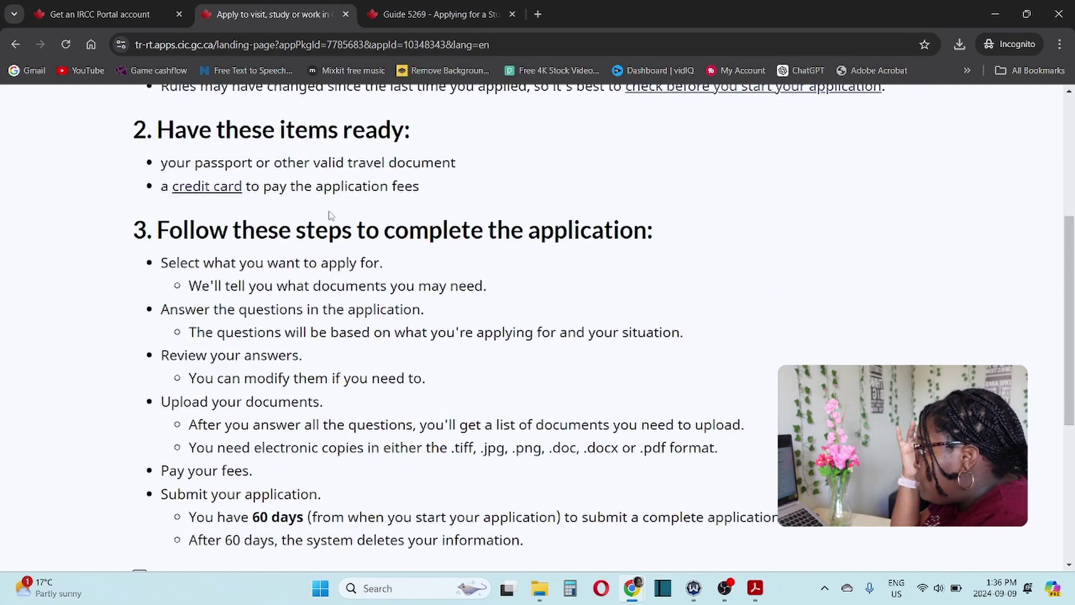
scroll(478, 312, "down", 1)
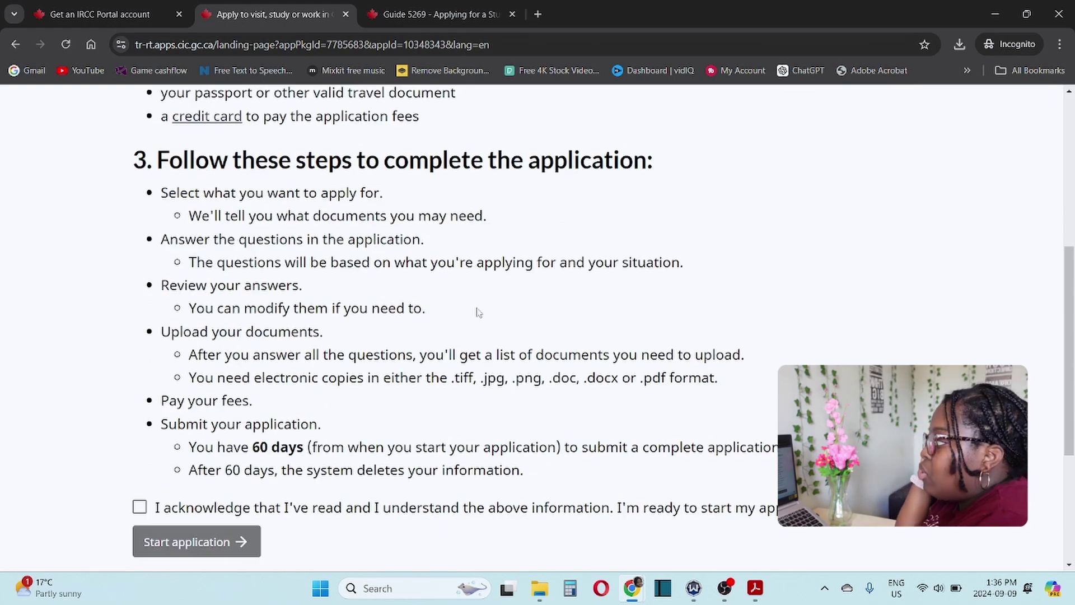
left_click(391, 507)
scroll(399, 507, "down", 2)
left_click(200, 412)
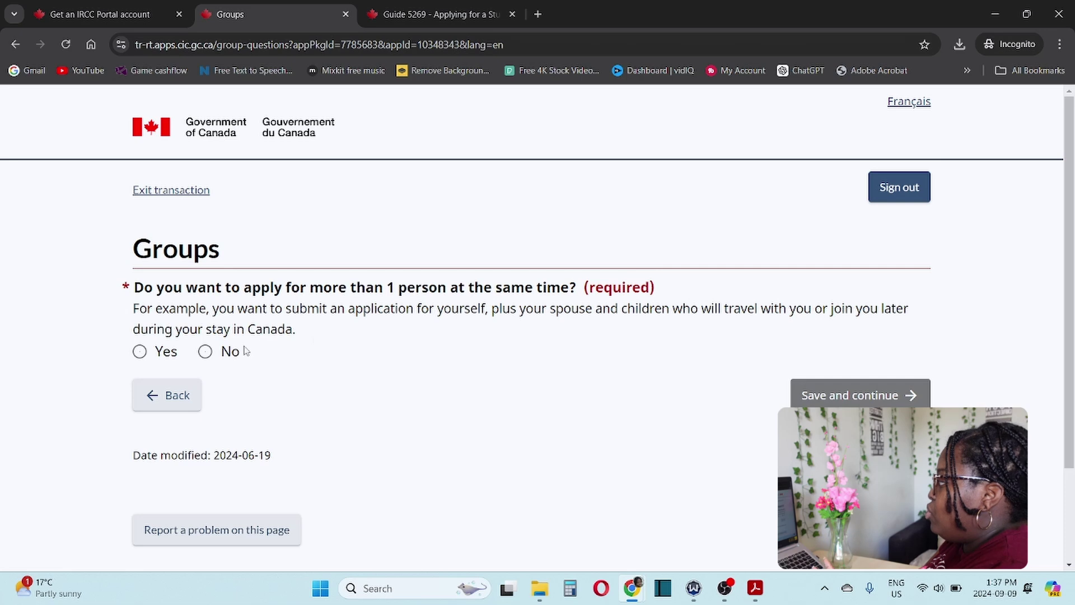
left_click(218, 360)
left_click(816, 395)
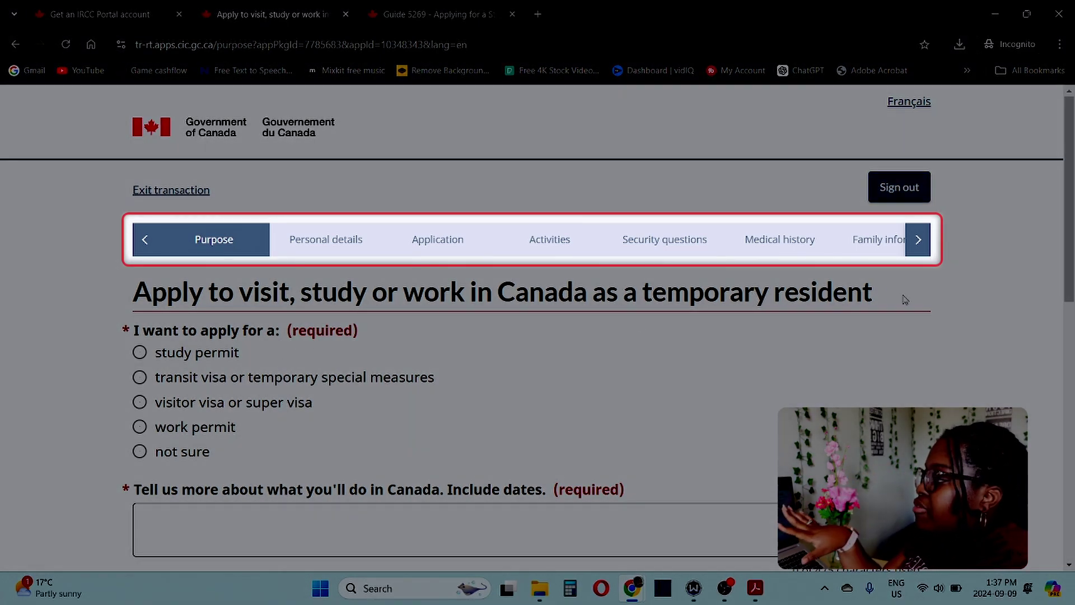
- Expand the application's step list to show all remaining steps
left_click(918, 239)
left_click(918, 239)
left_click(916, 246)
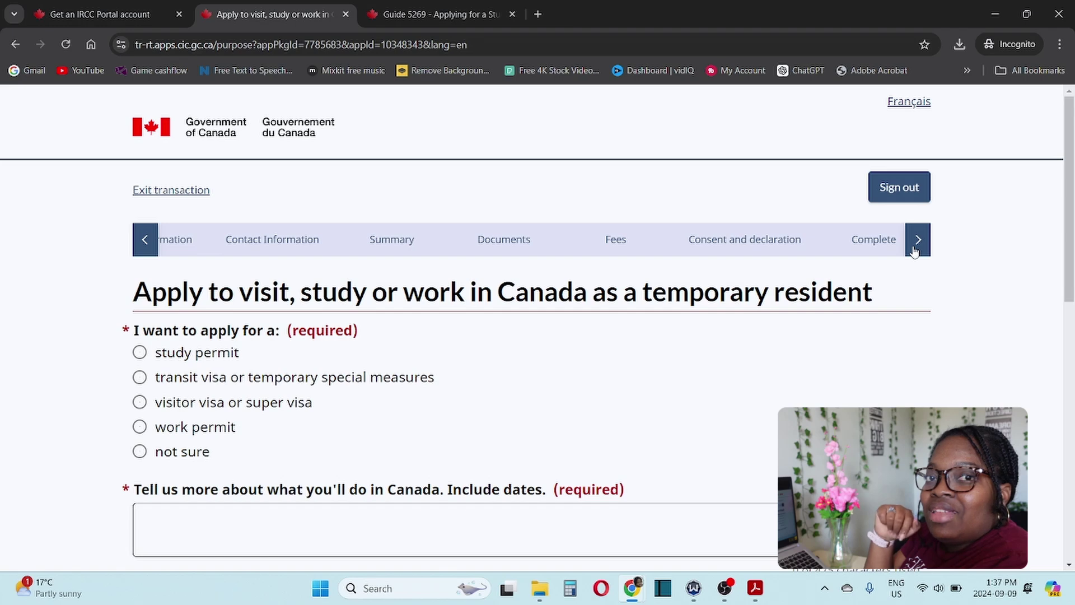
left_click(916, 246)
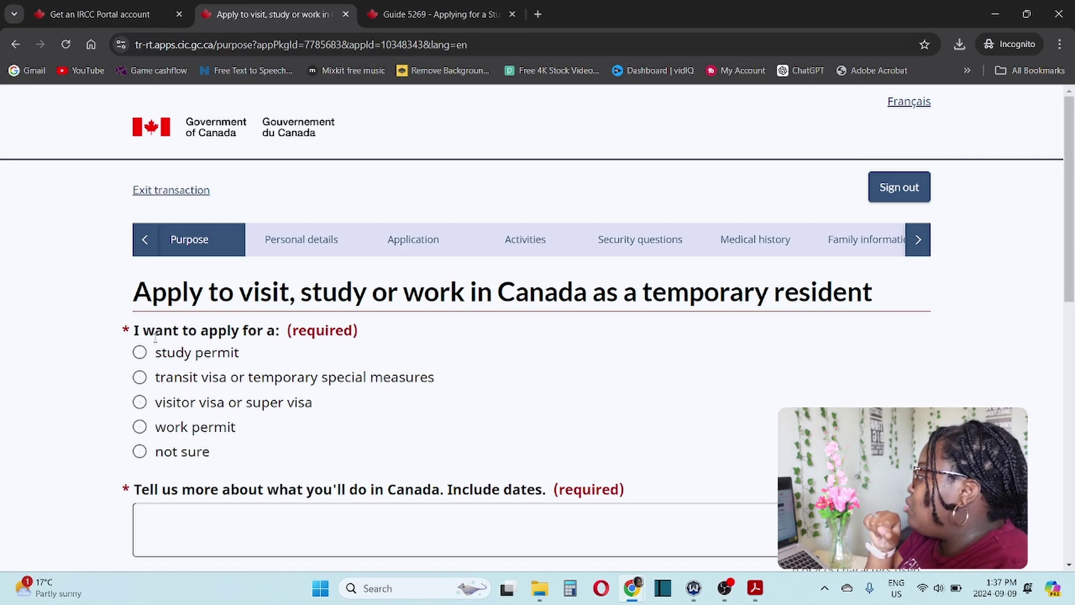
- Choose a study permit for more than 6 months as the application purpose
left_click(183, 356)
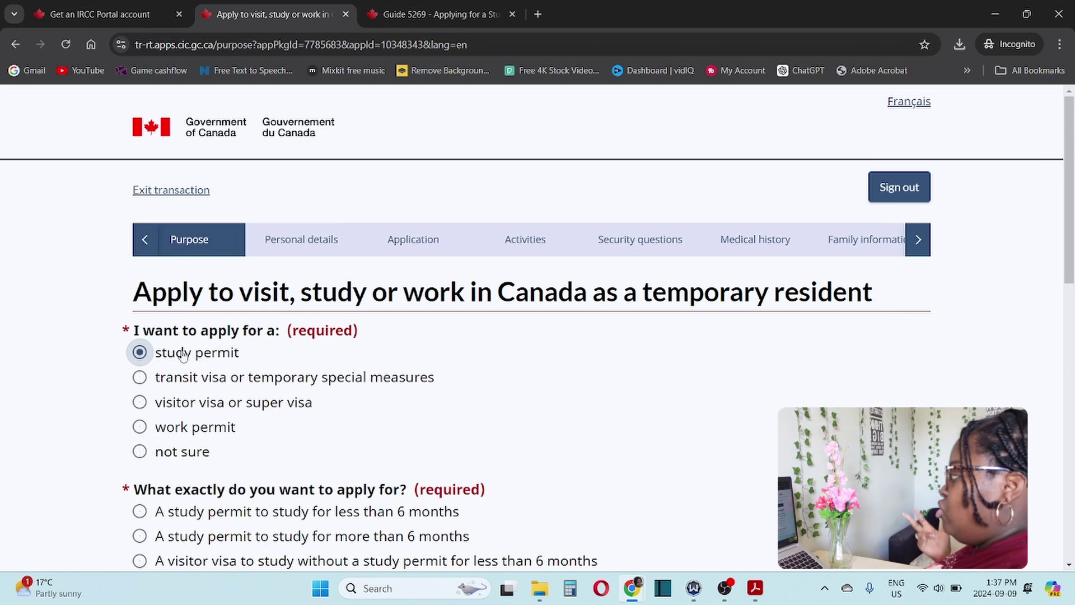
scroll(302, 392, "down", 2)
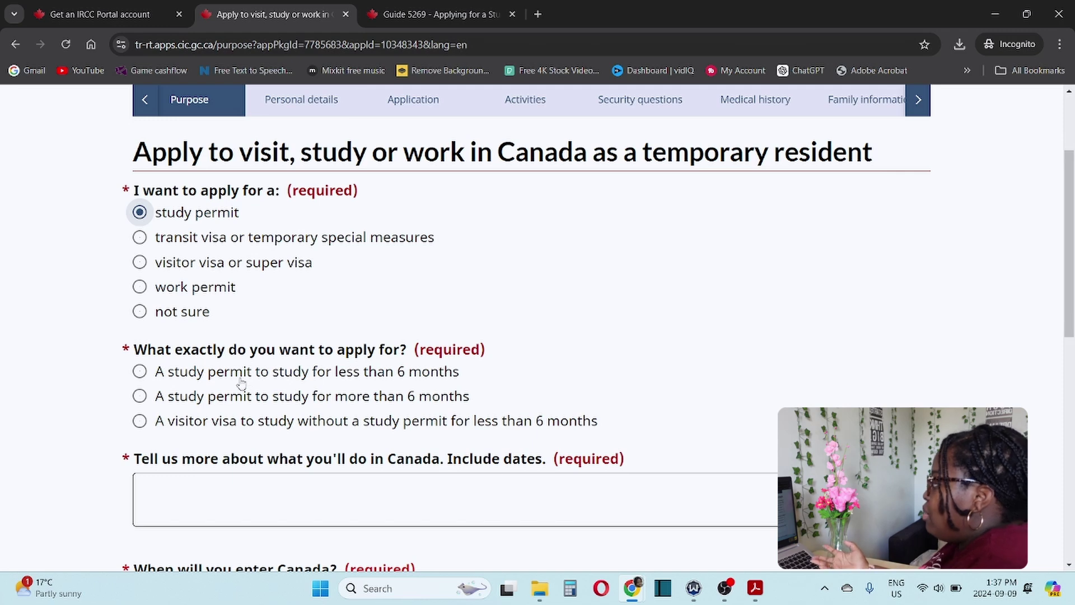
scroll(373, 376, "down", 2)
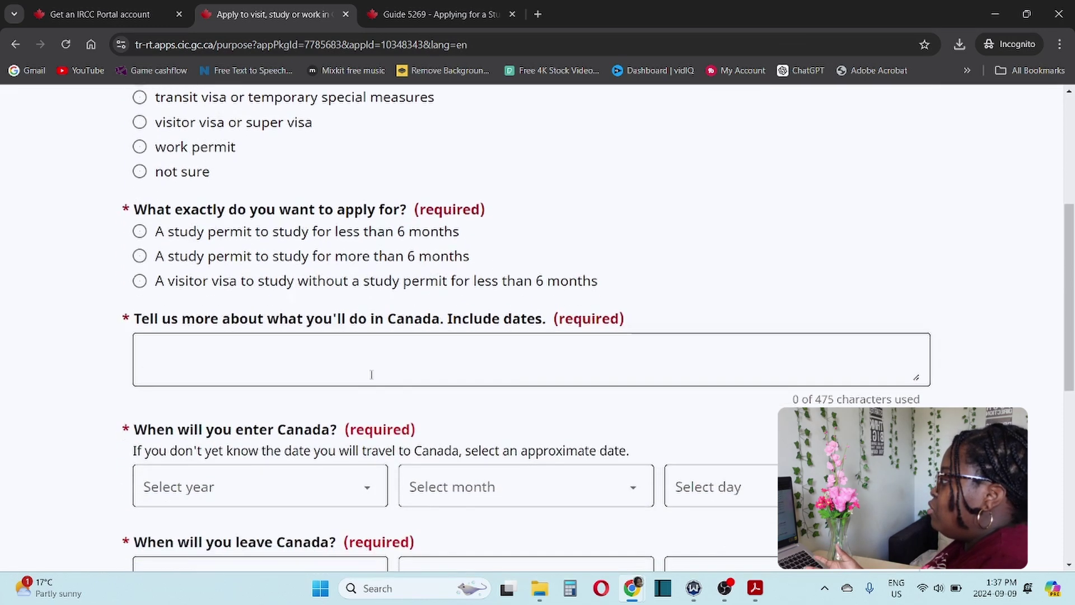
left_click(390, 263)
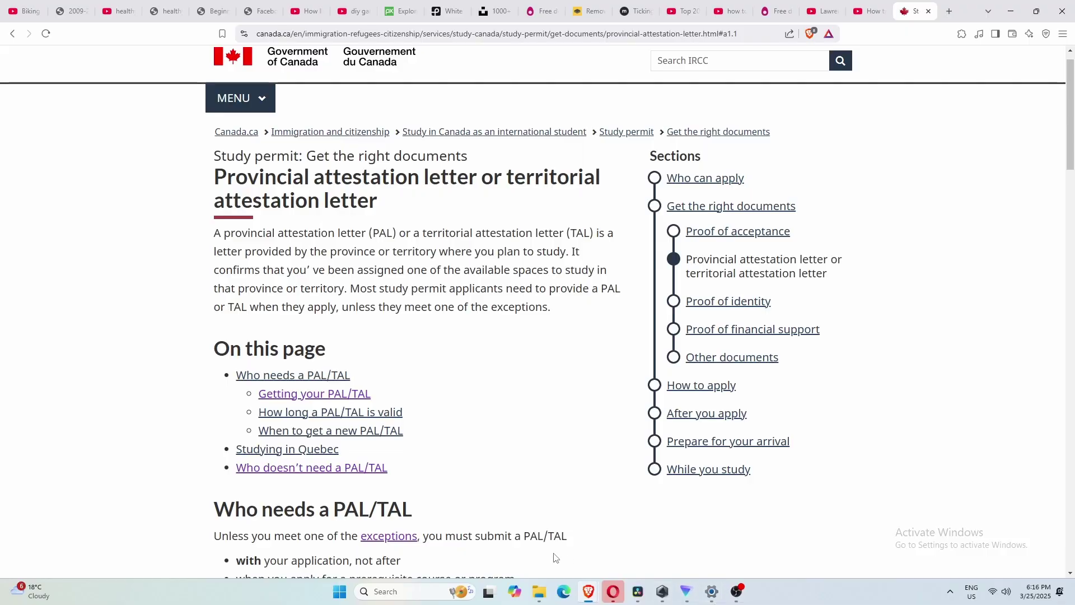
scroll(554, 558, "down", 7)
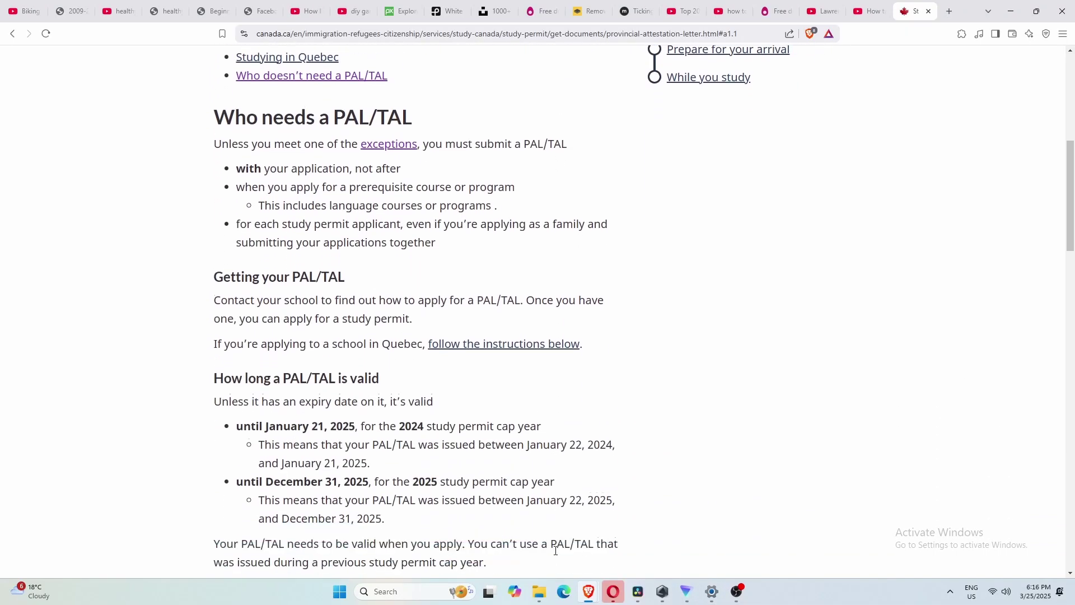
scroll(555, 550, "down", 1)
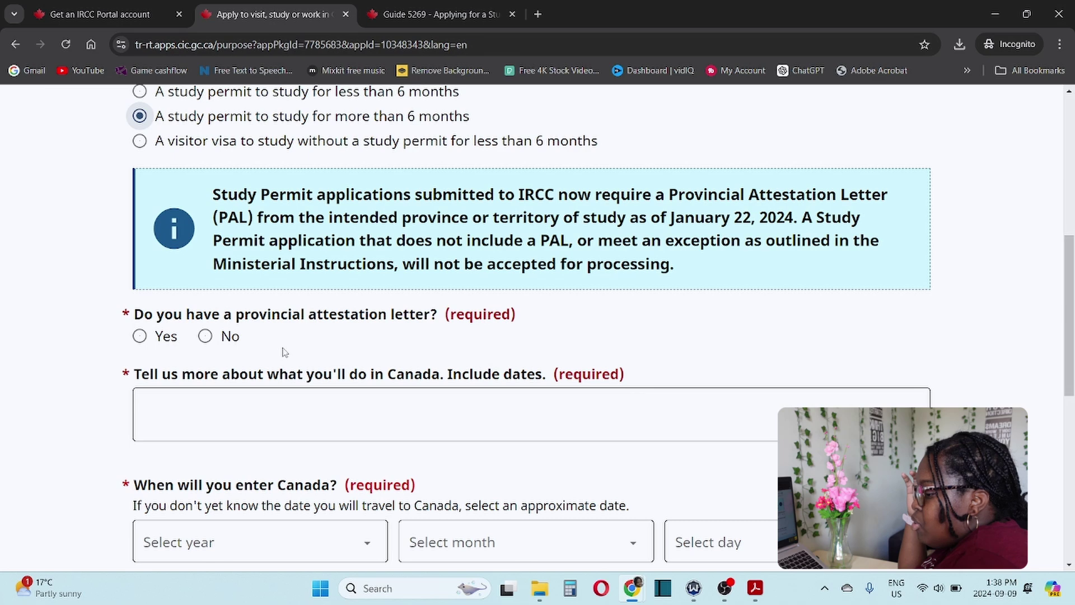
- Answer No to having a PAL, Yes to an exception, and choose 'another exception listed on the IRCC website'
left_click(219, 340)
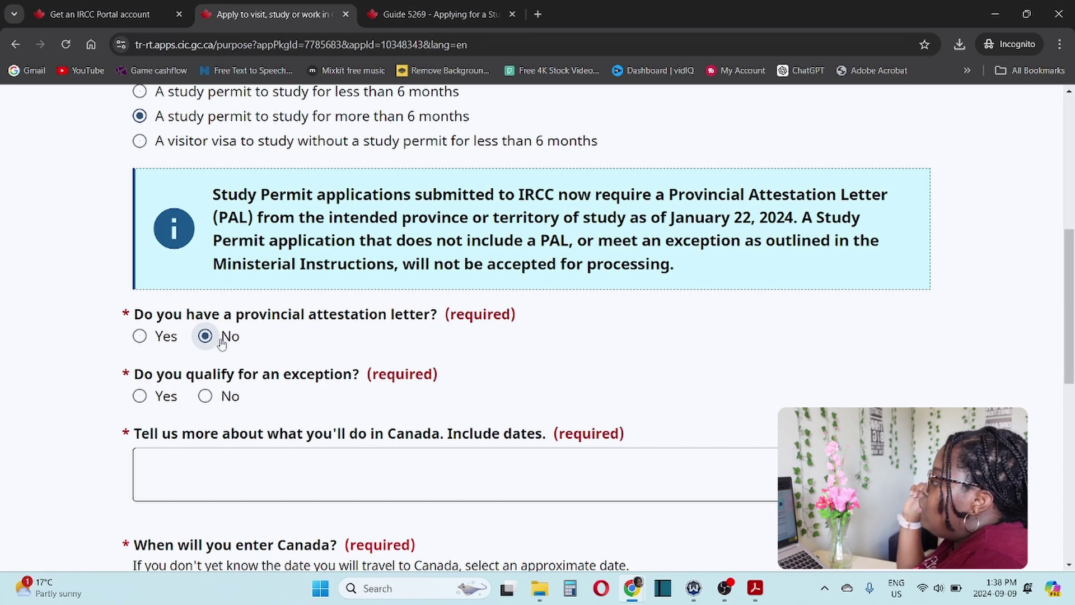
left_click(162, 397)
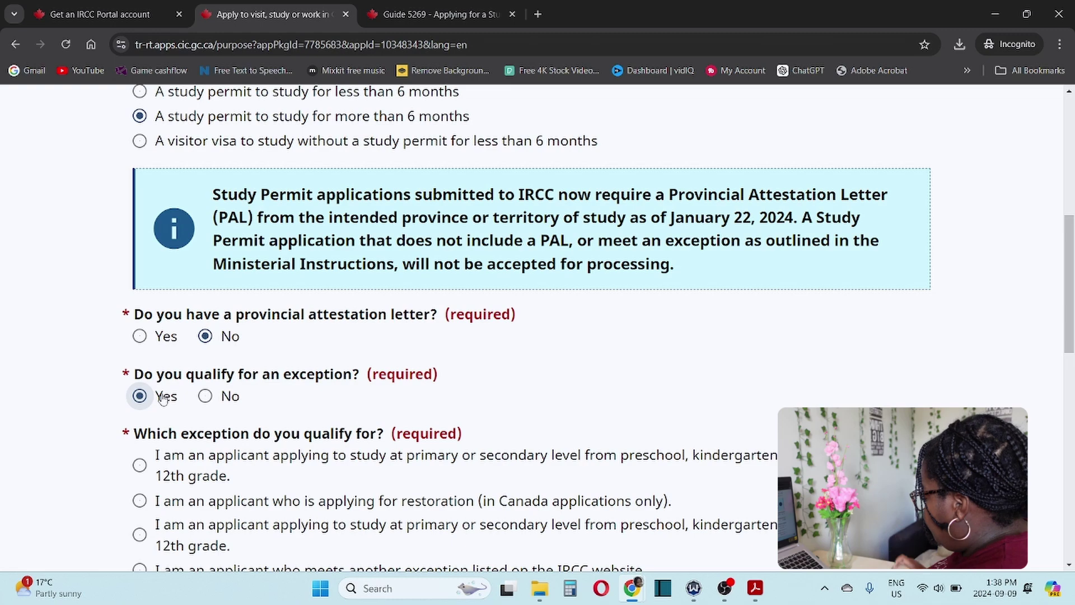
scroll(353, 425, "down", 3)
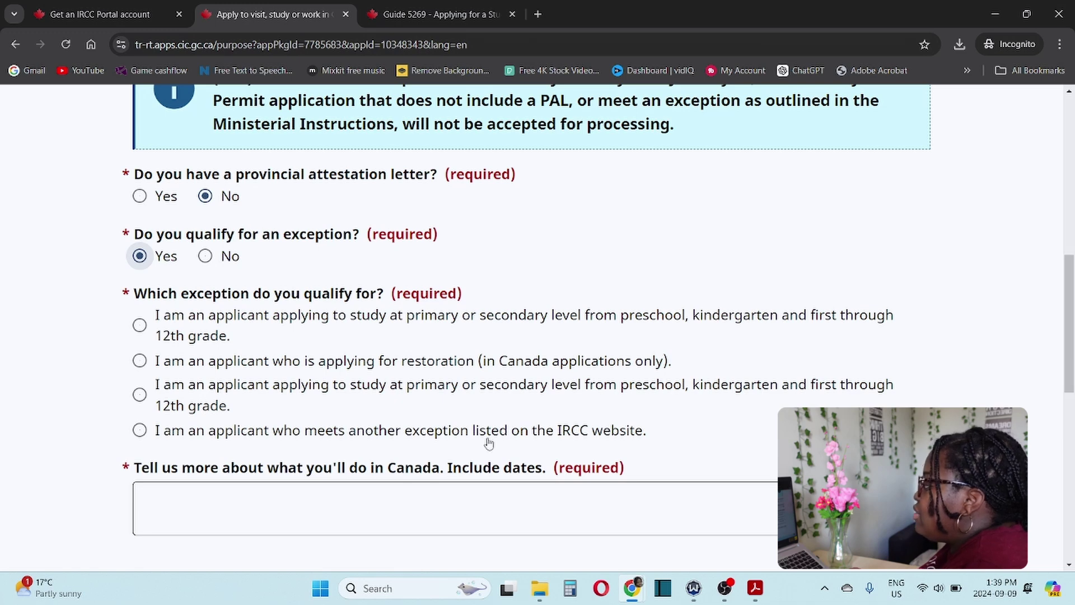
left_click(509, 441)
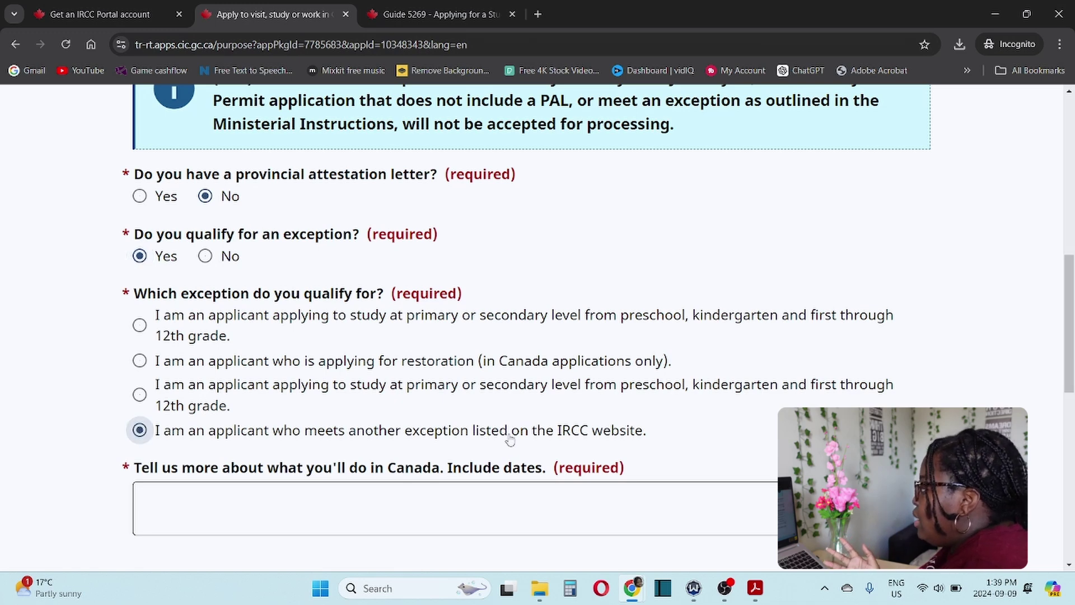
scroll(210, 298, "down", 3)
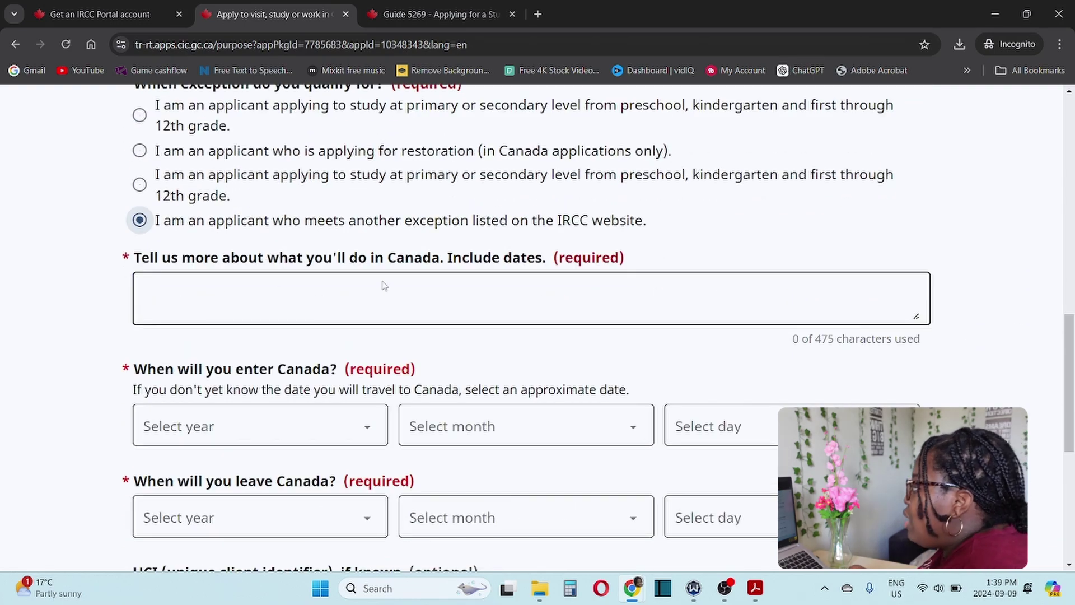
- Write the study plan: a Masters in Business Administration in Canada, January 2025 to December 2026, correcting 'betwen'
left_click(447, 292)
type("Pursue a M")
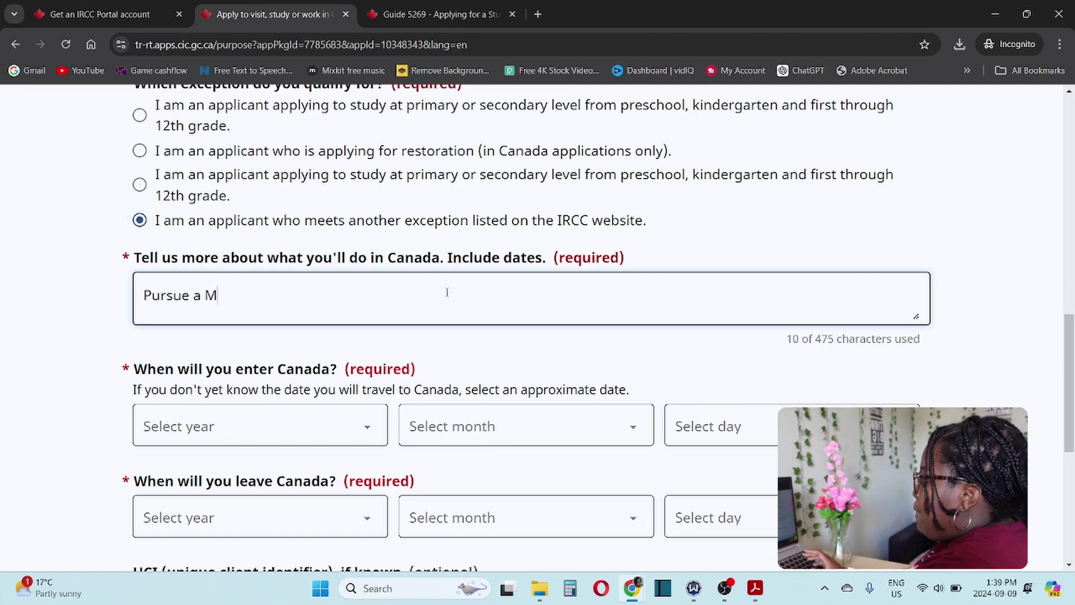
type("asters Degree in Busin")
type("ess Administration")
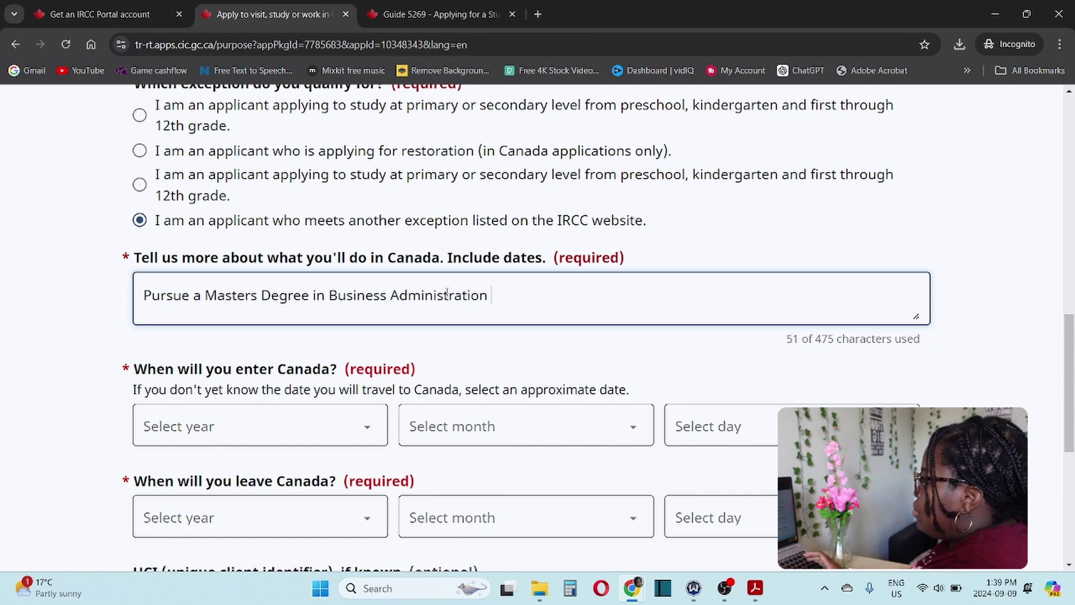
type(" in Canada be")
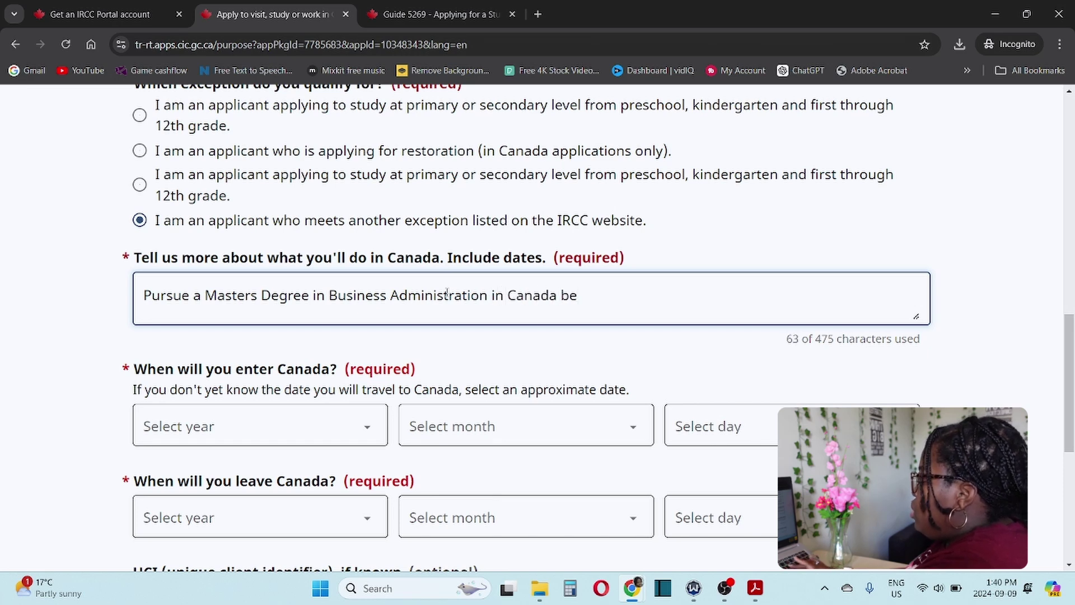
type("twen the dated")
type(" January 2025 to")
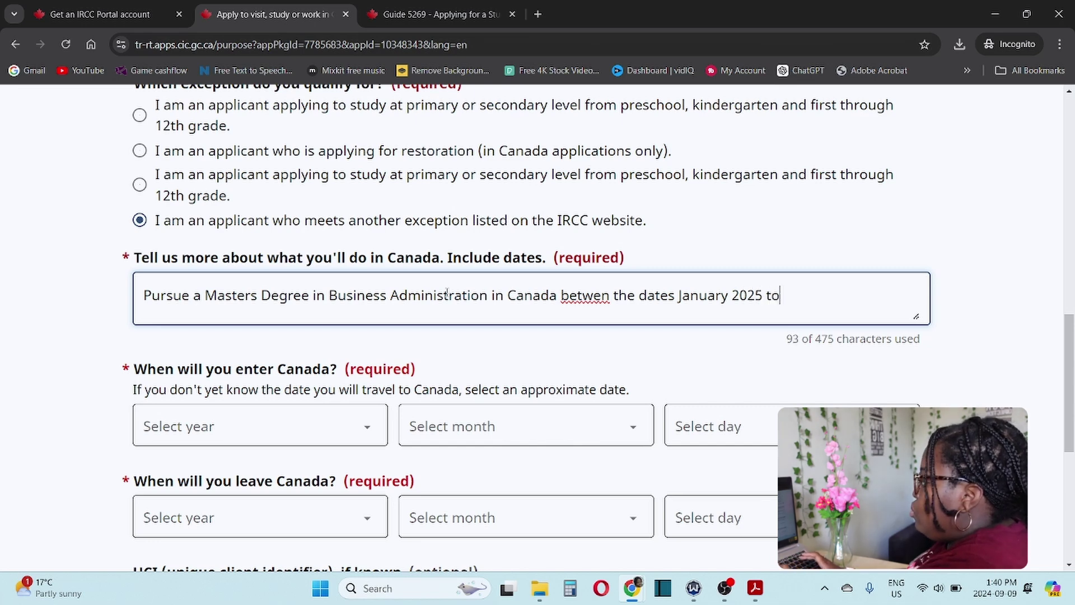
type("ec")
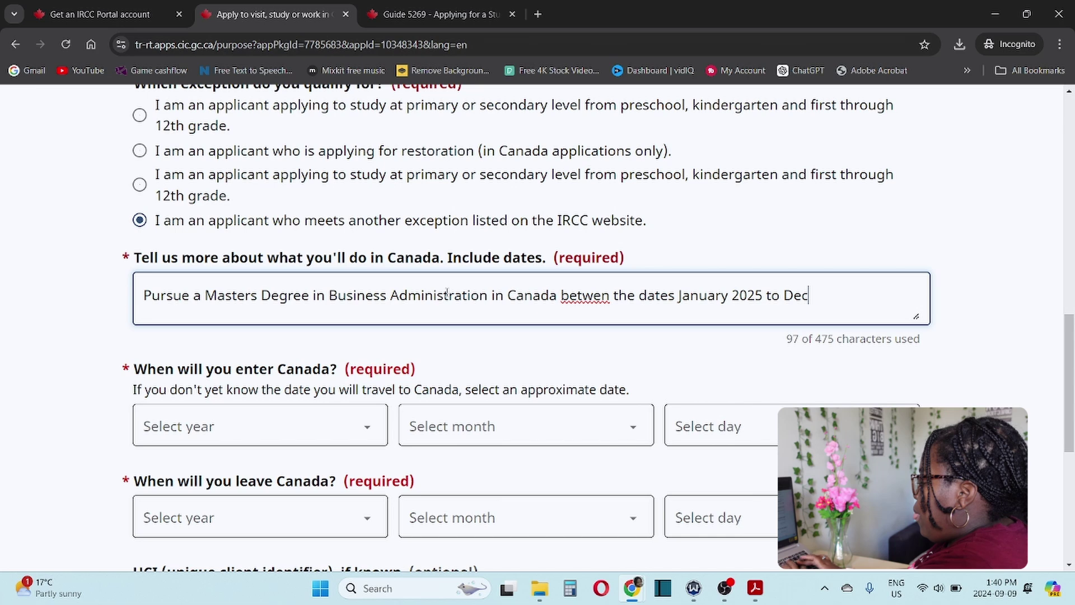
type("ember 2026")
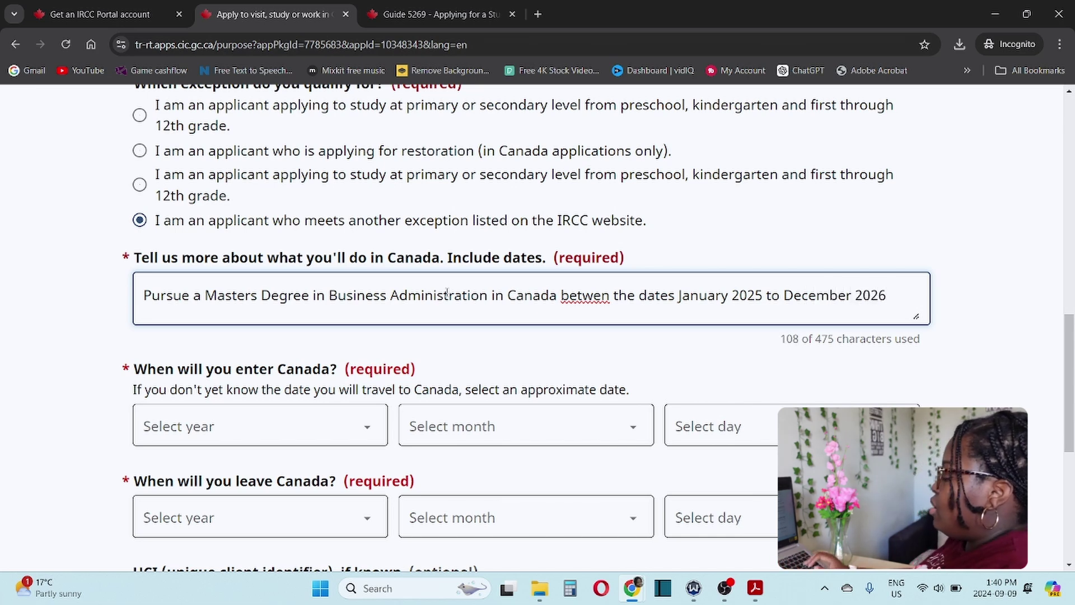
left_click(595, 295)
type("e")
scroll(595, 297, "down", 2)
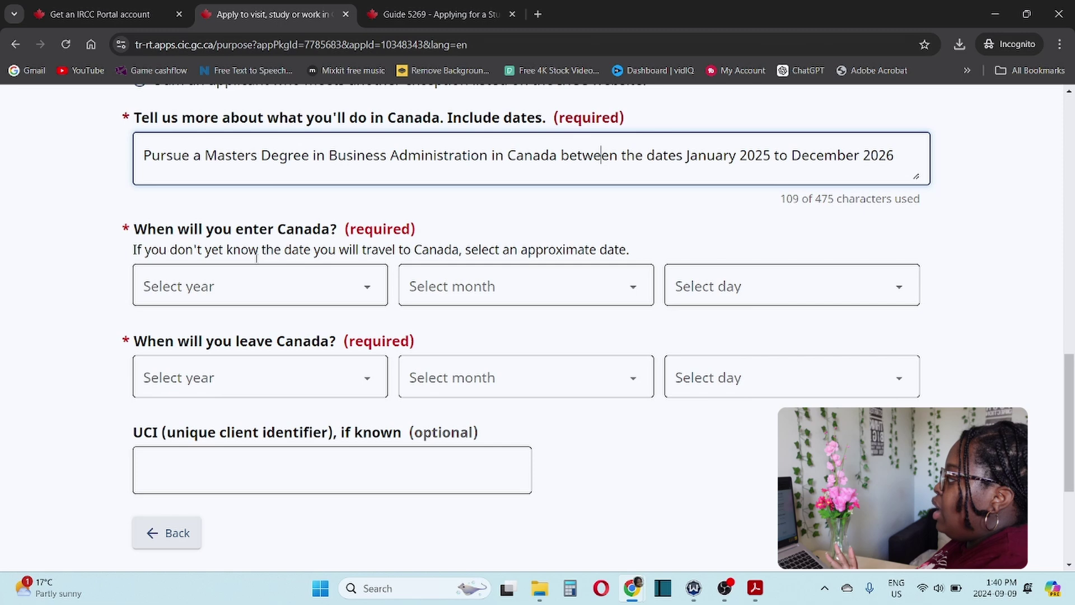
- Set the date of entering Canada to 29 December 2024
left_click(270, 292)
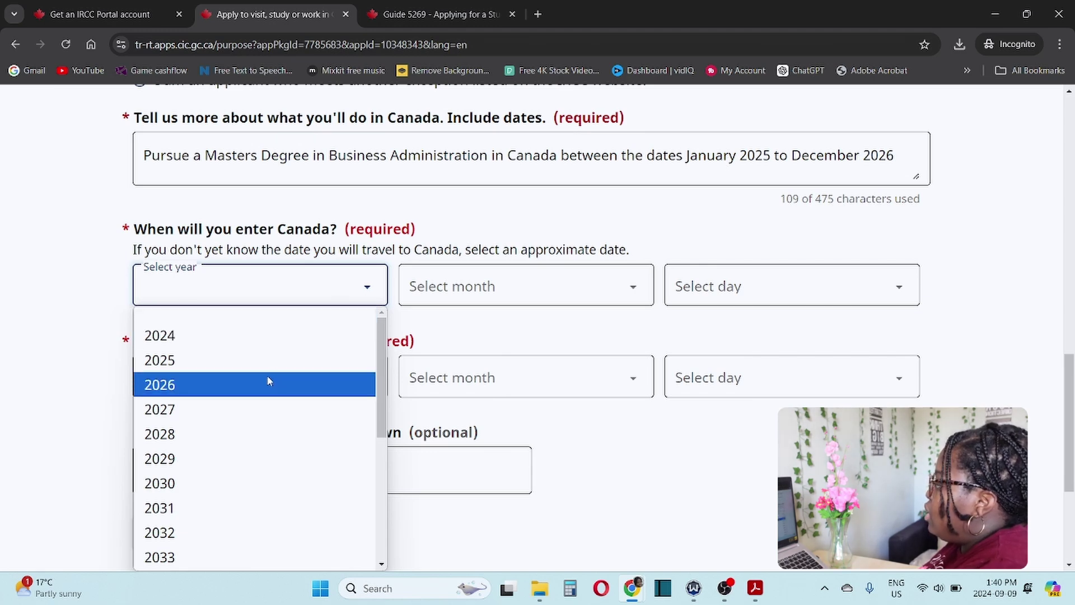
left_click(255, 336)
left_click(421, 300)
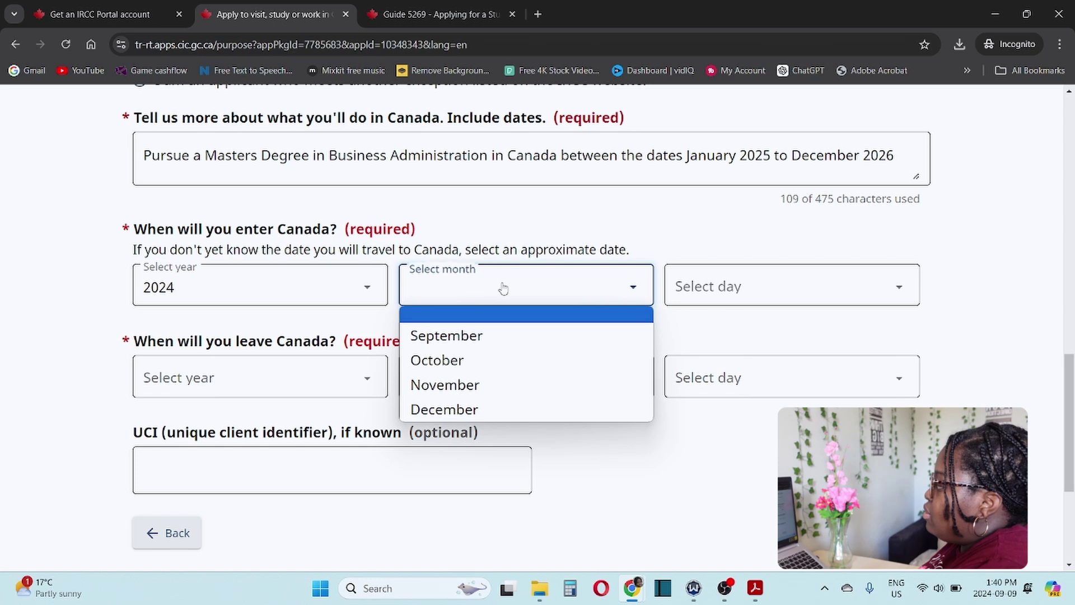
left_click(488, 404)
left_click(758, 271)
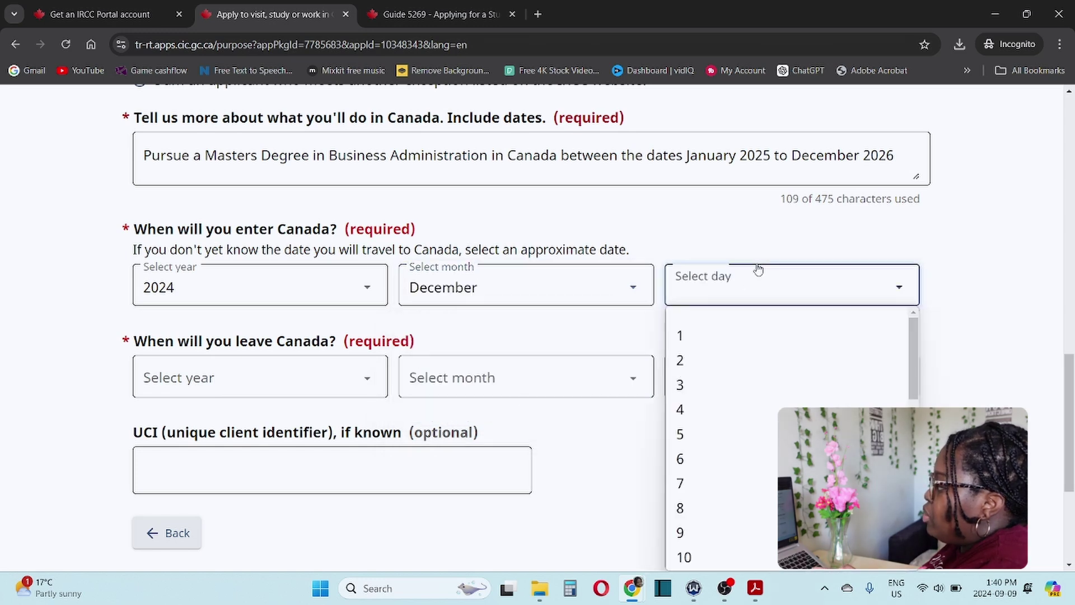
scroll(747, 436, "down", 5)
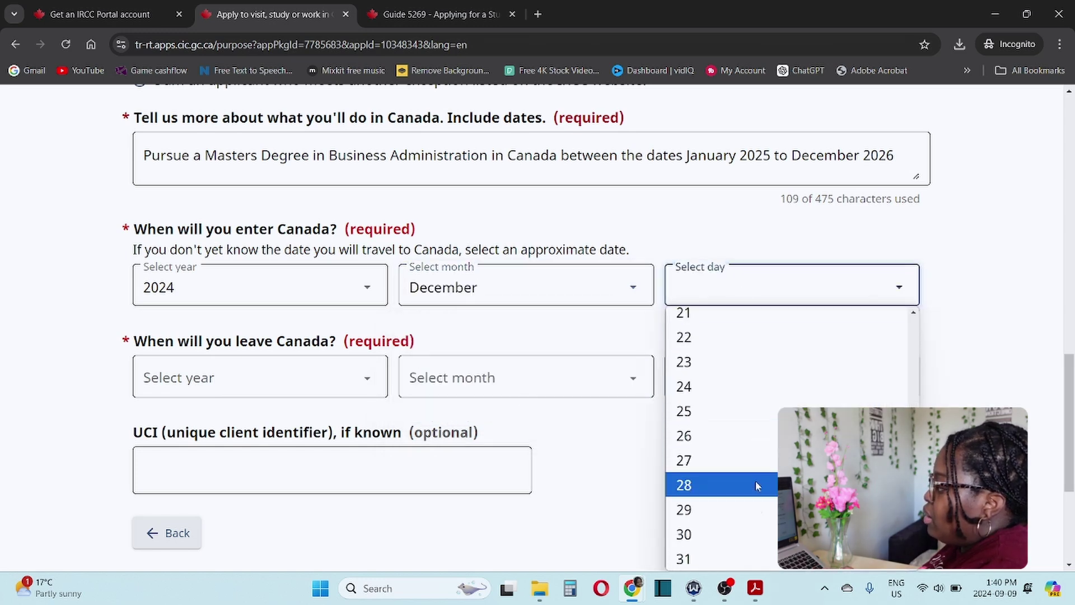
left_click(746, 520)
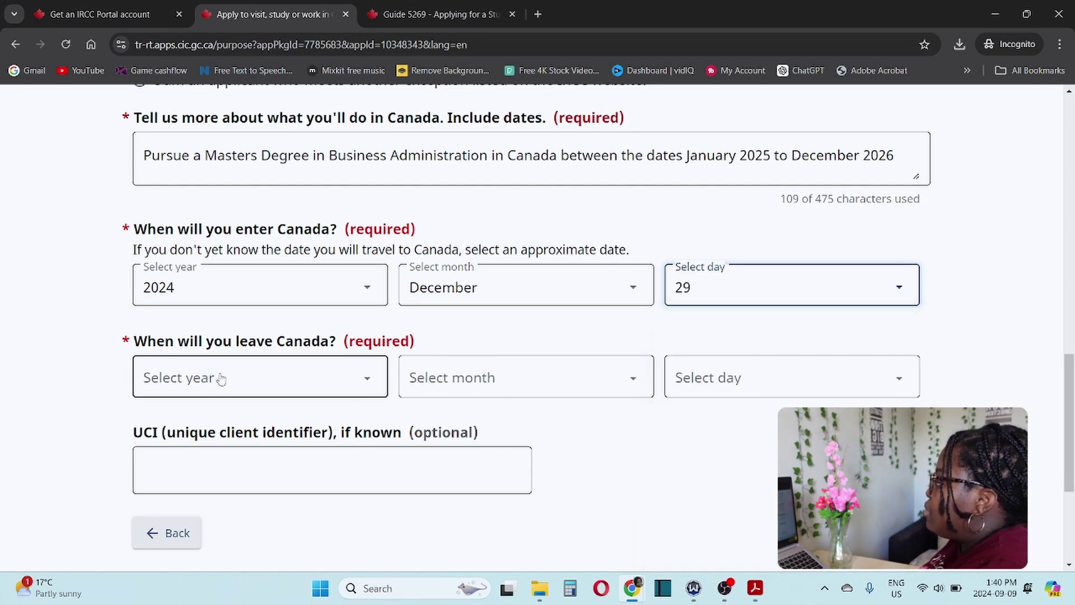
- Set the date of leaving Canada to 12 January 2027
left_click(326, 377)
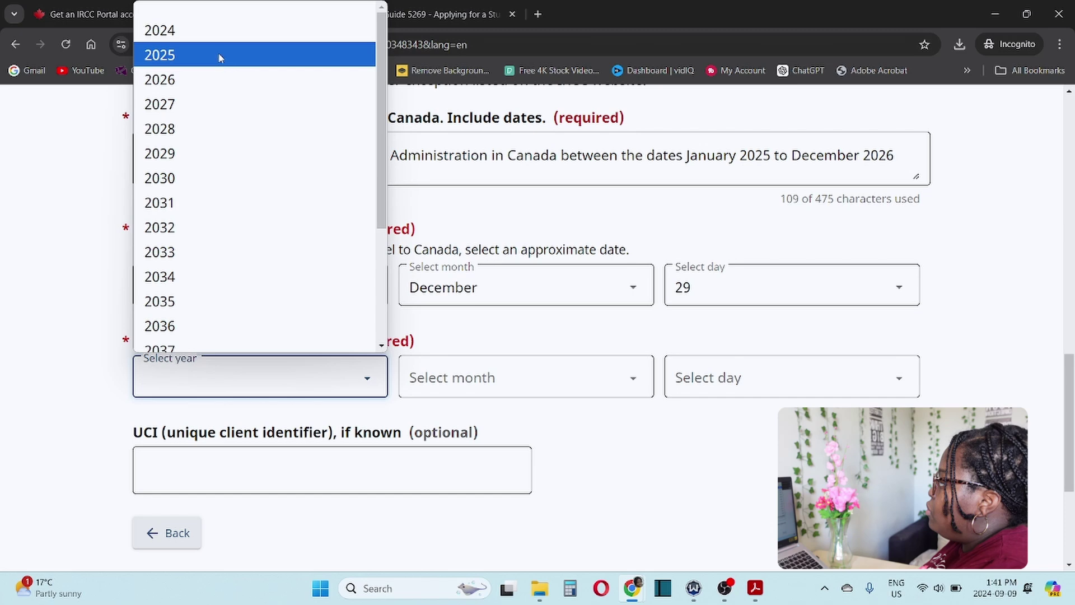
left_click(213, 104)
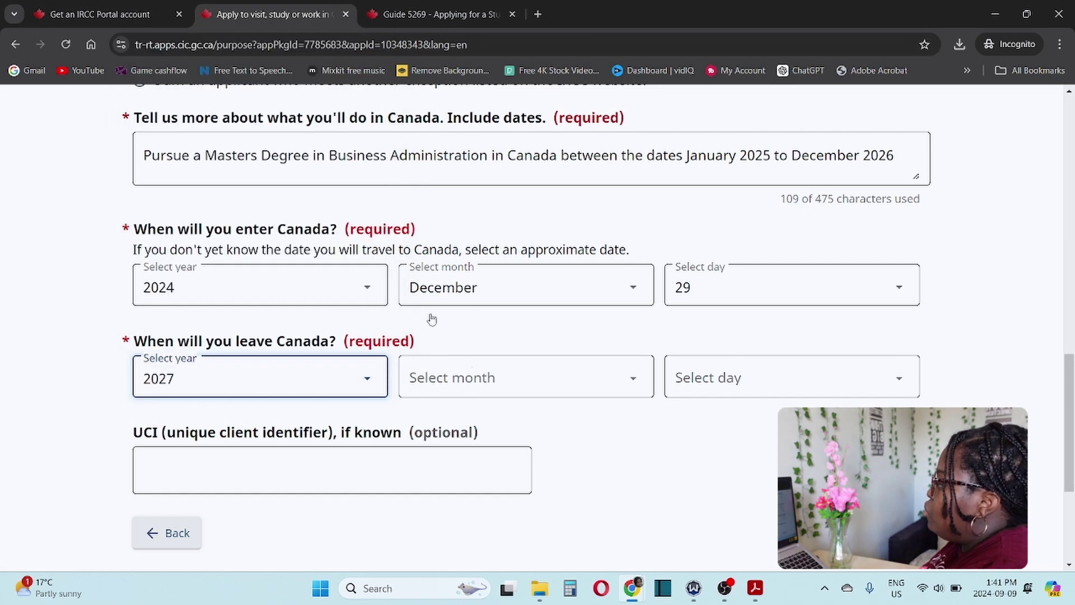
left_click(579, 381)
left_click(583, 70)
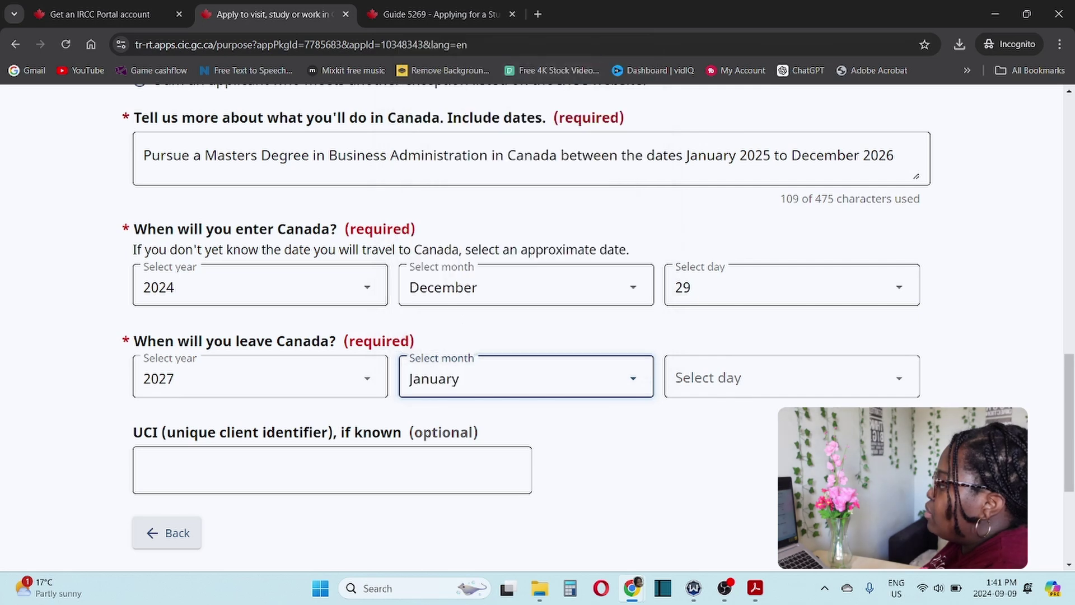
left_click(830, 381)
scroll(775, 232, "down", 5)
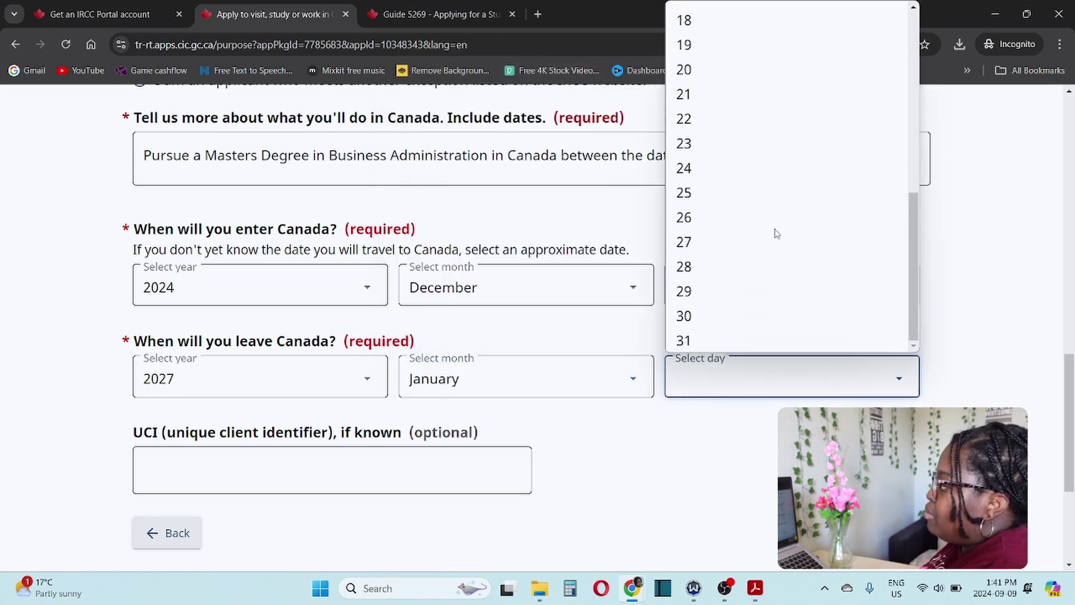
scroll(775, 231, "up", 5)
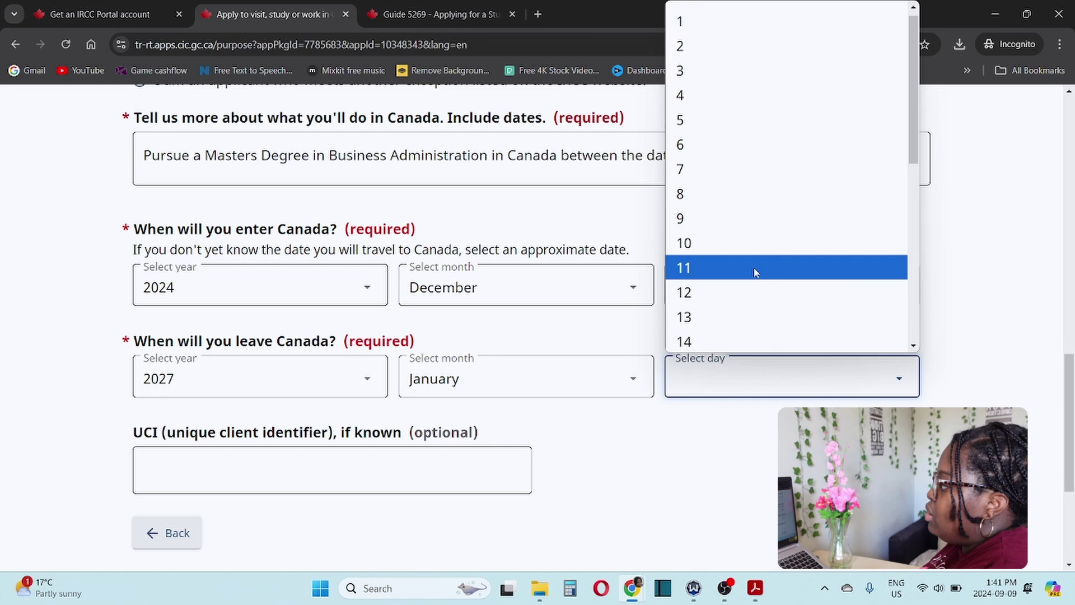
left_click(737, 296)
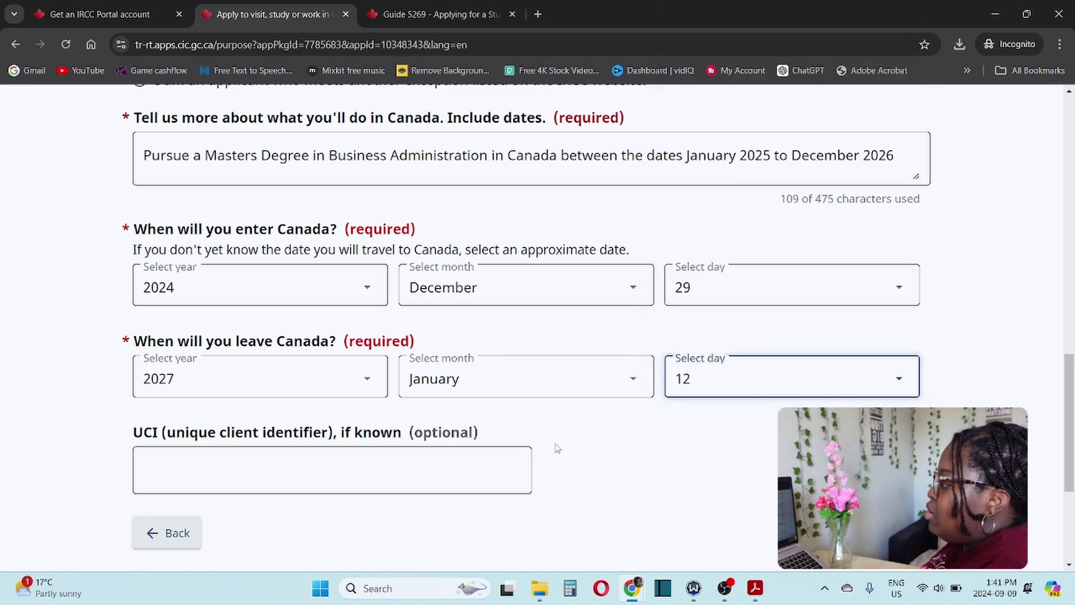
scroll(592, 449, "down", 2)
scroll(181, 406, "up", 1)
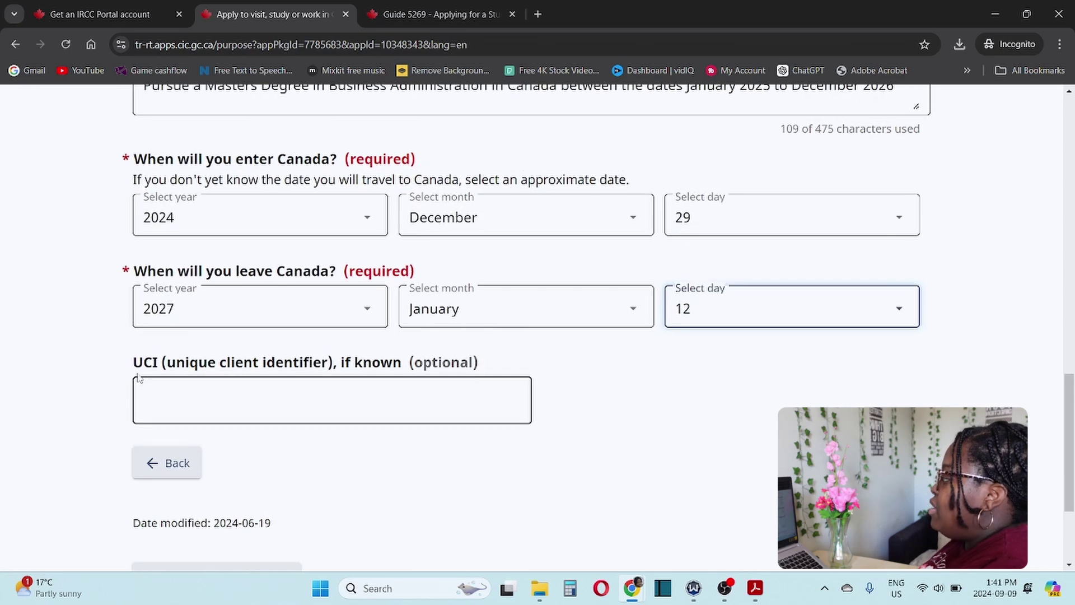
- Review the 'You selected' study permit summary and continue to the Representative question
left_click_drag(135, 361, 533, 365)
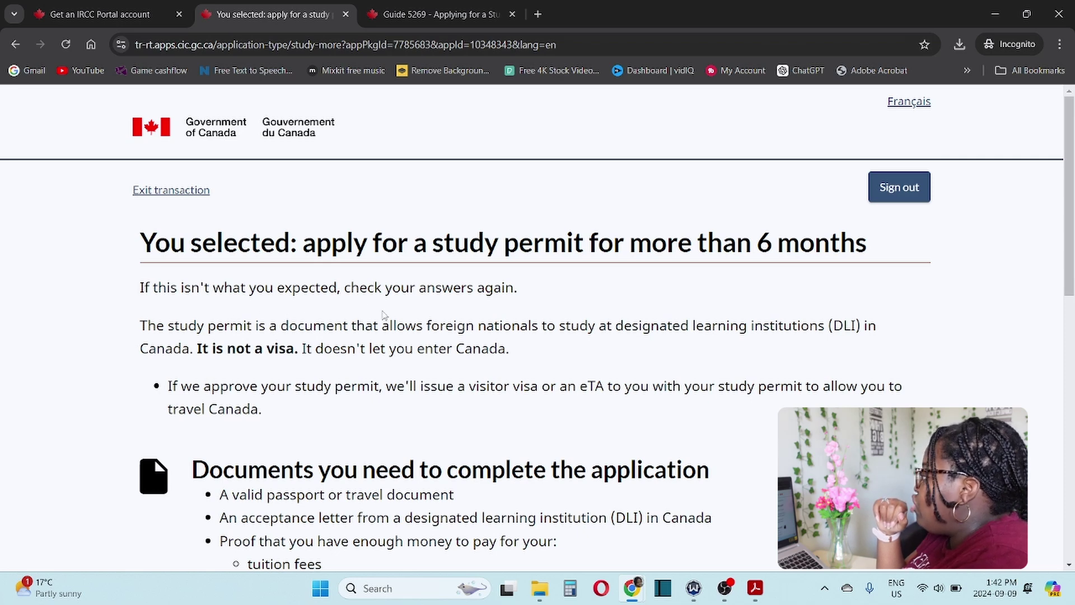
scroll(384, 314, "down", 1)
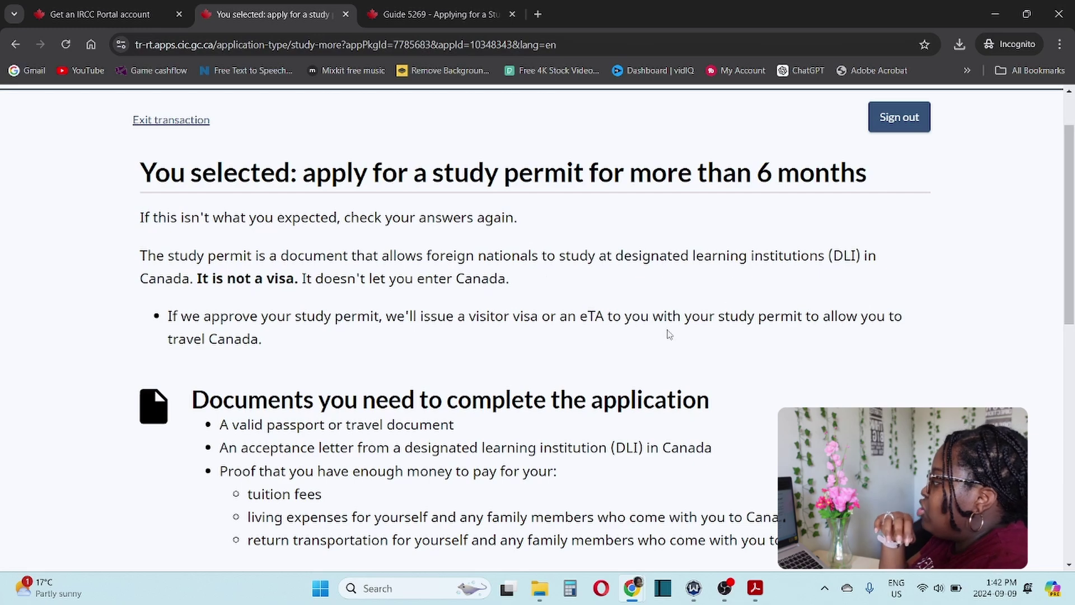
scroll(697, 324, "down", 3)
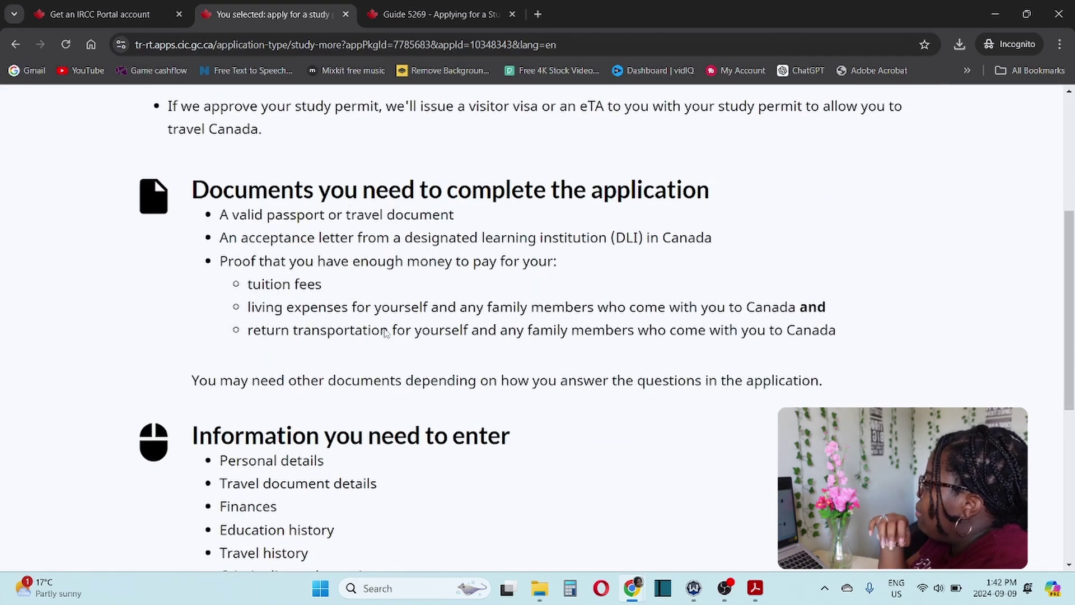
scroll(459, 367, "down", 3)
left_click(840, 489)
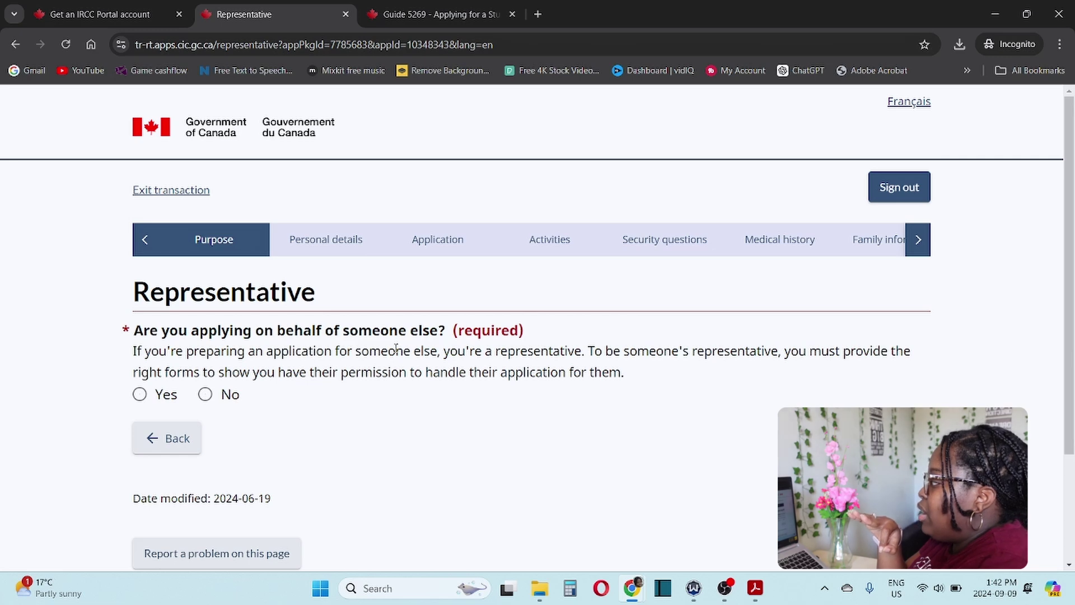
- Answer No to applying for someone else, then enter the applicant's surname and given name
left_click(205, 394)
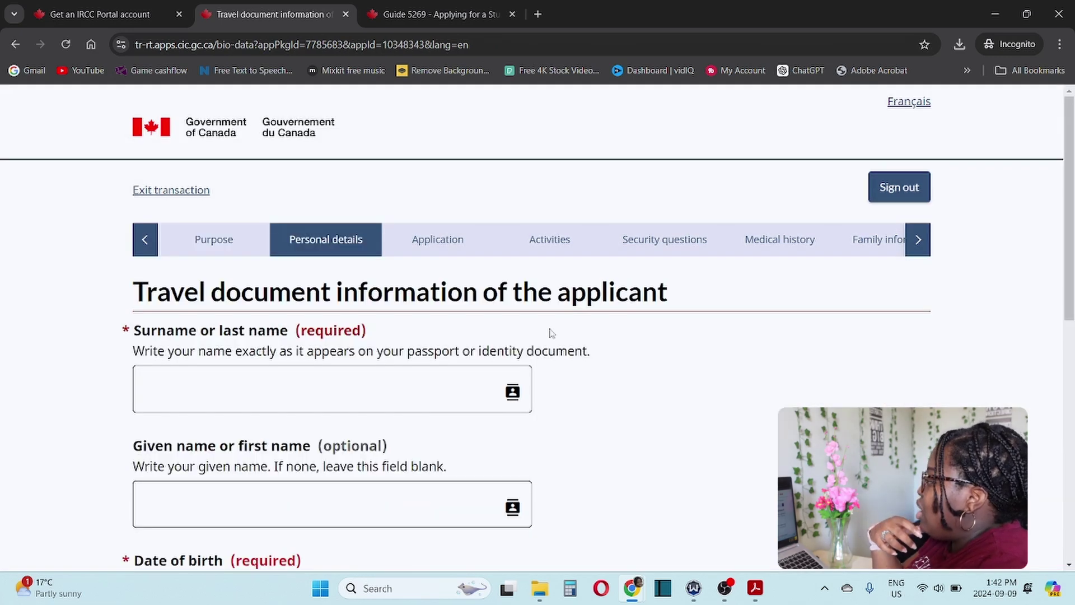
left_click(348, 383)
scroll(283, 379, "down", 1)
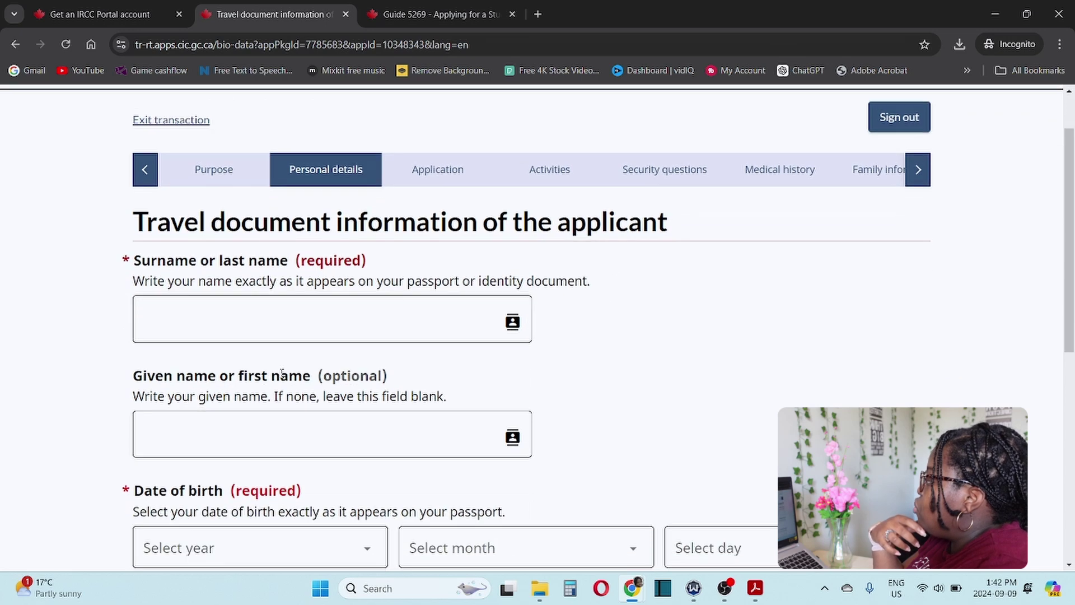
left_click(242, 322)
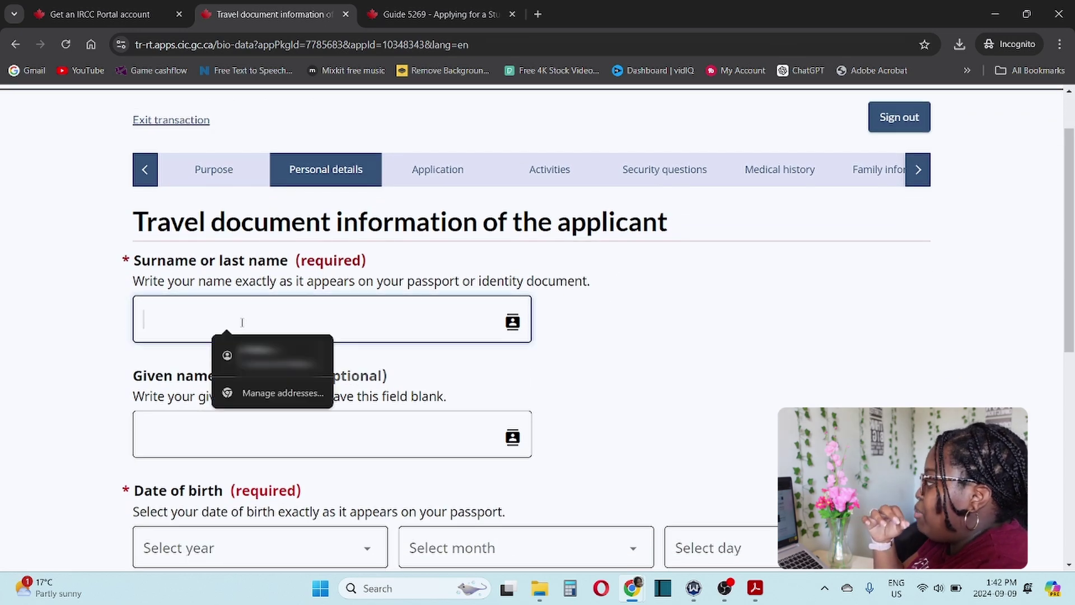
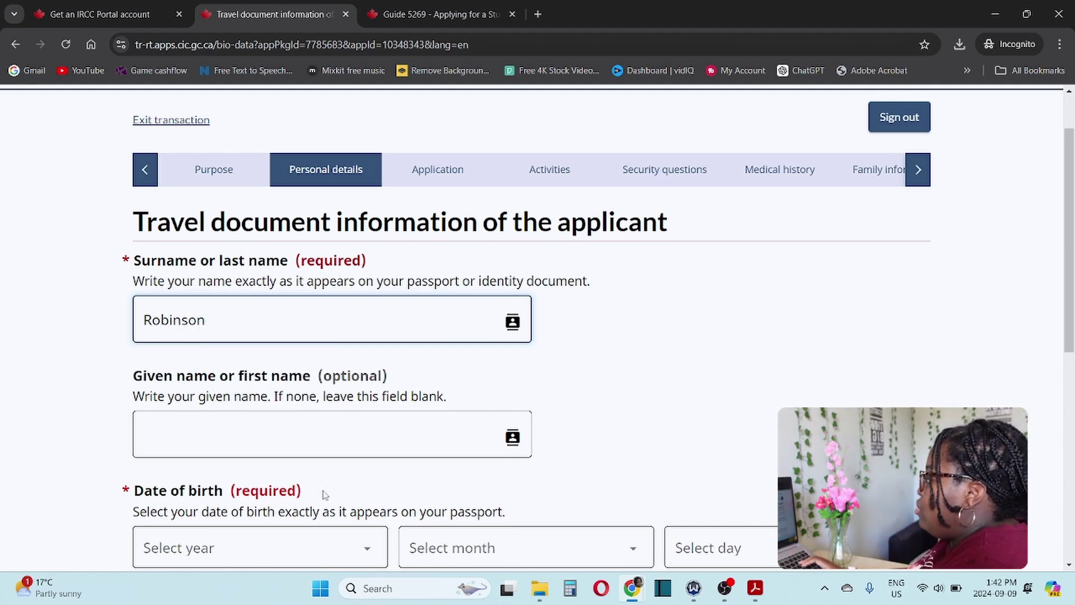
left_click(313, 426)
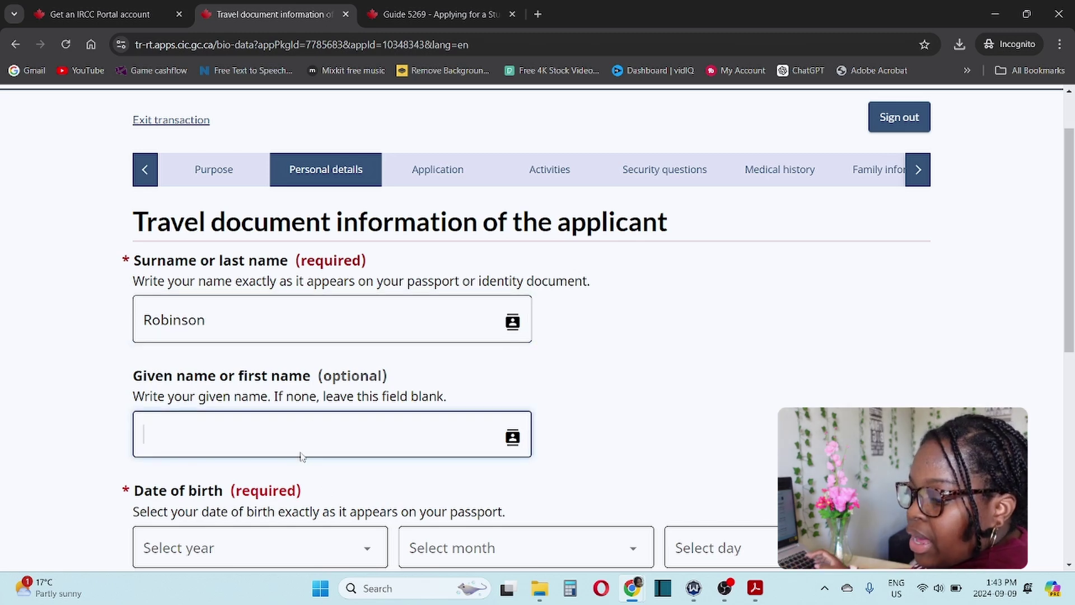
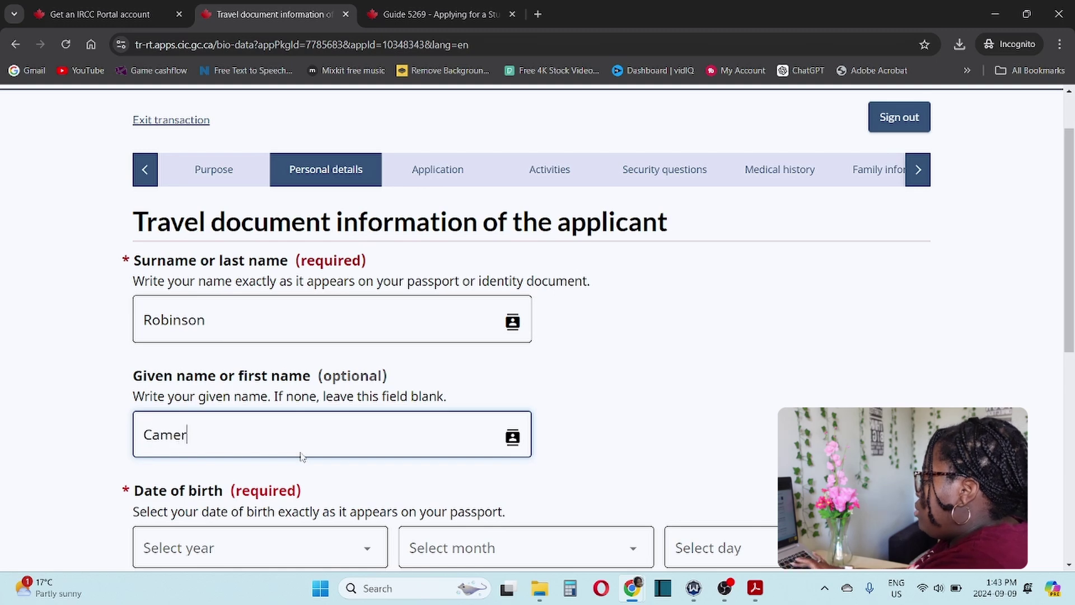
scroll(329, 414, "down", 3)
left_click(342, 335)
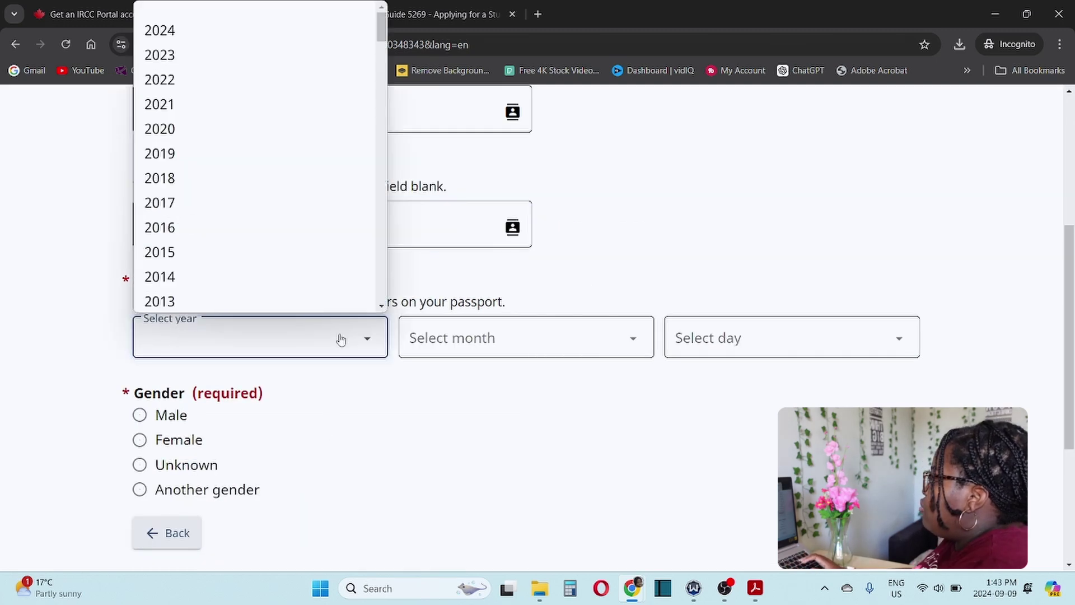
scroll(266, 178, "down", 10)
scroll(266, 180, "up", 5)
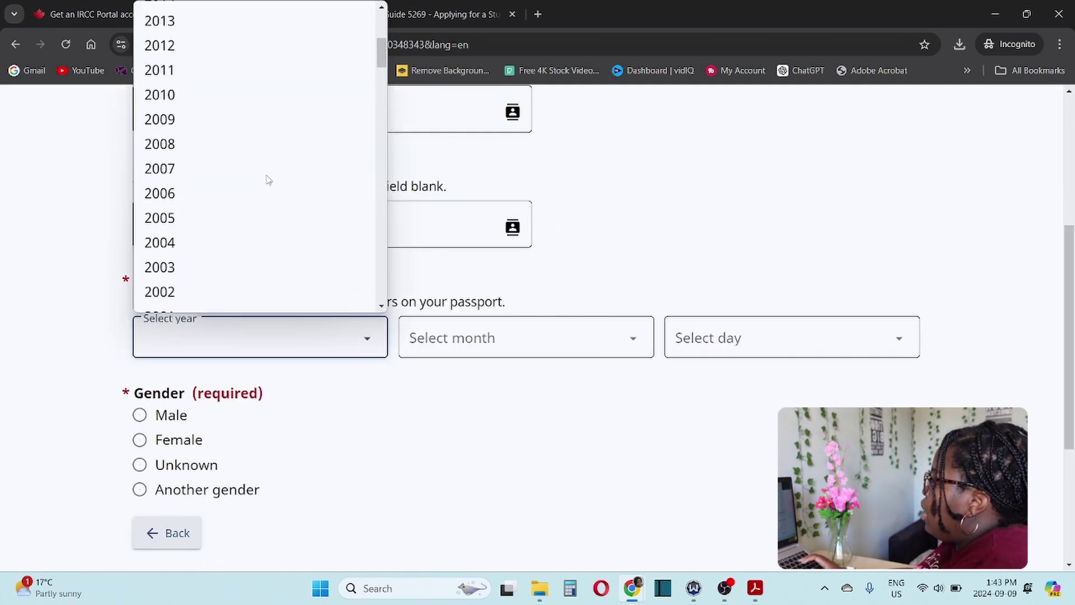
scroll(267, 180, "down", 5)
scroll(267, 179, "down", 3)
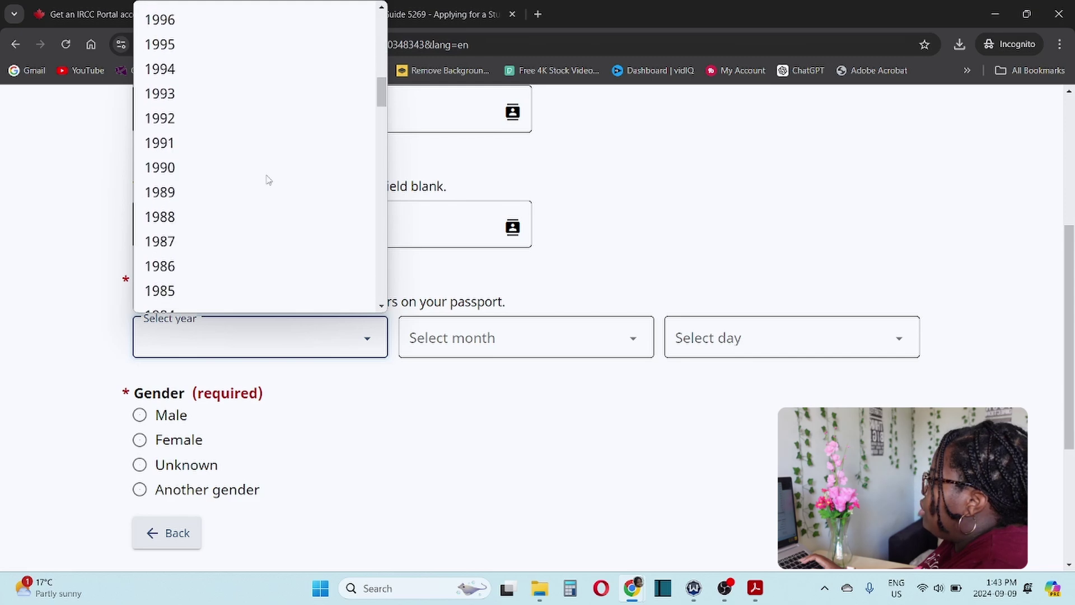
left_click(216, 142)
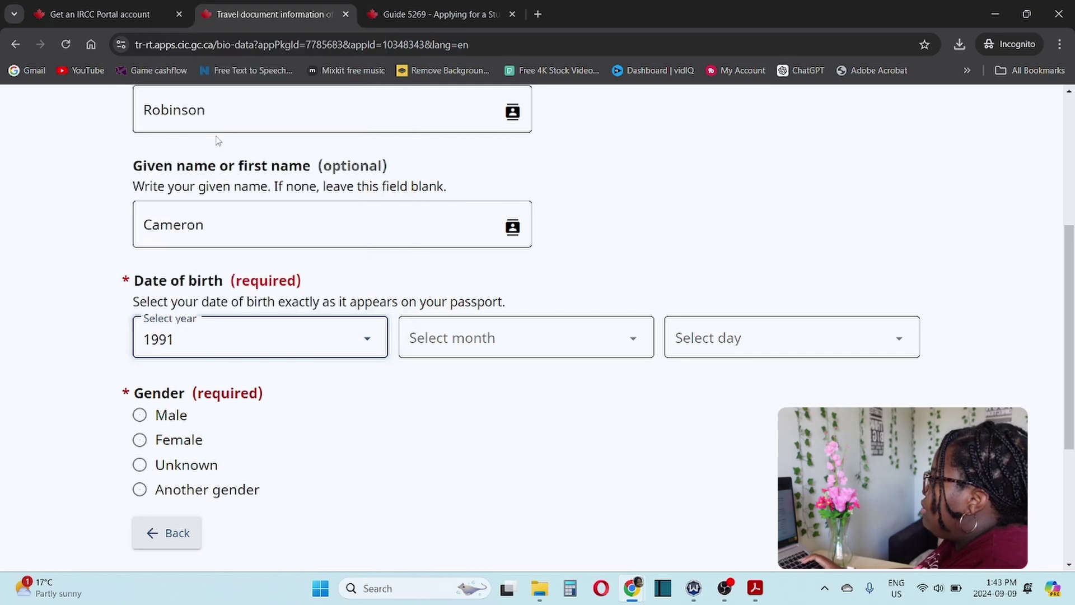
left_click(585, 339)
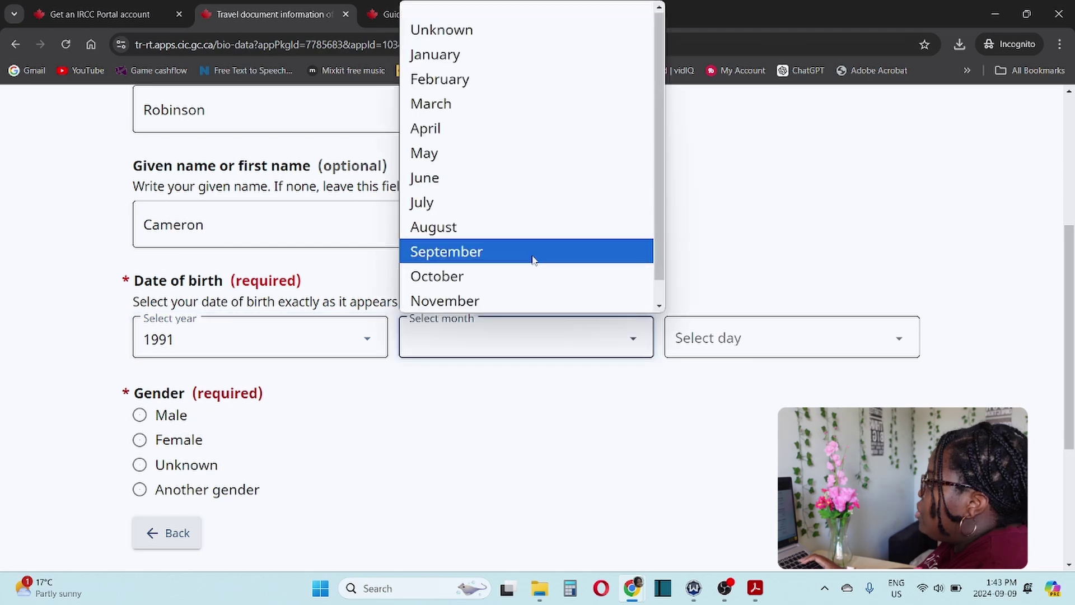
left_click(525, 124)
left_click(827, 355)
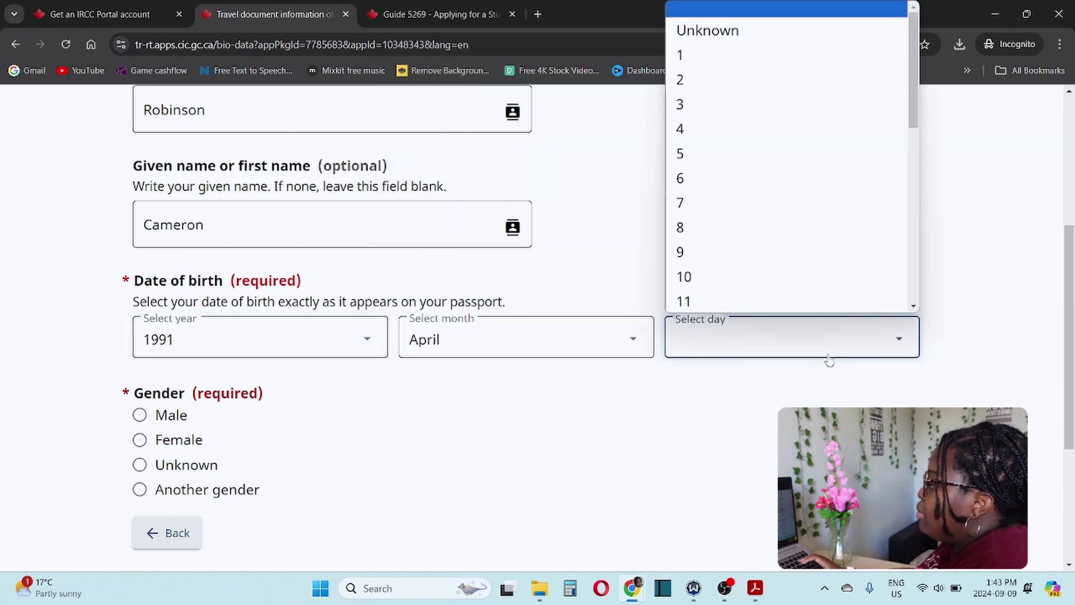
left_click(768, 209)
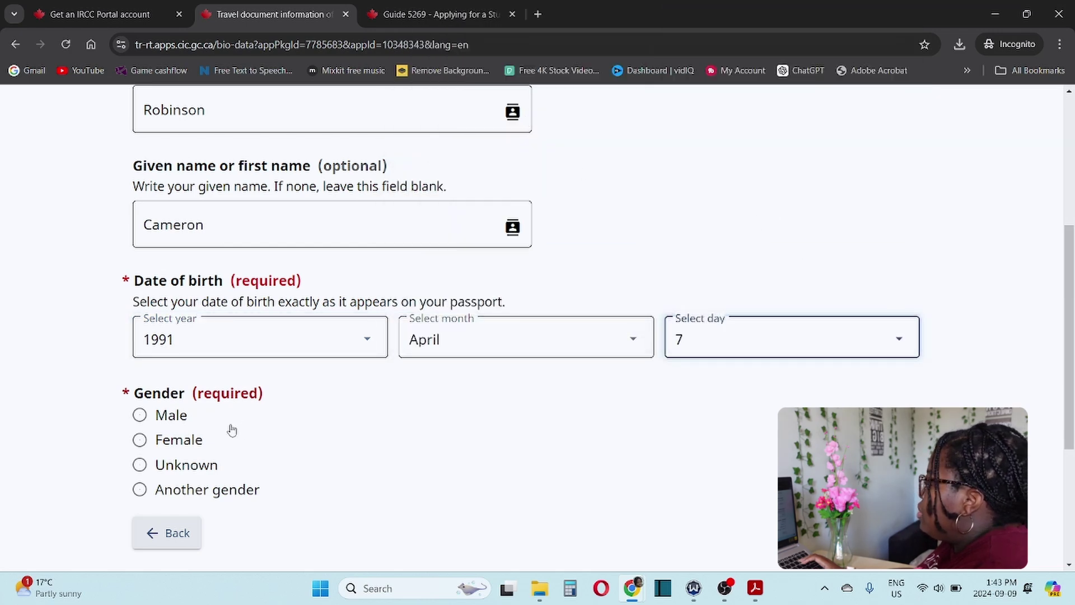
left_click(141, 440)
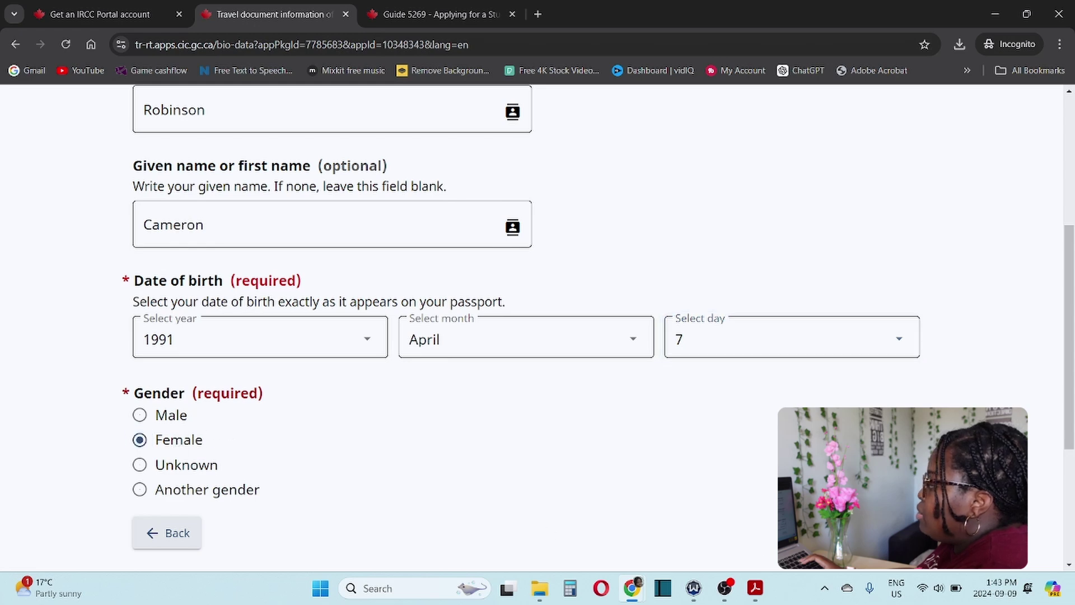
left_click(891, 533)
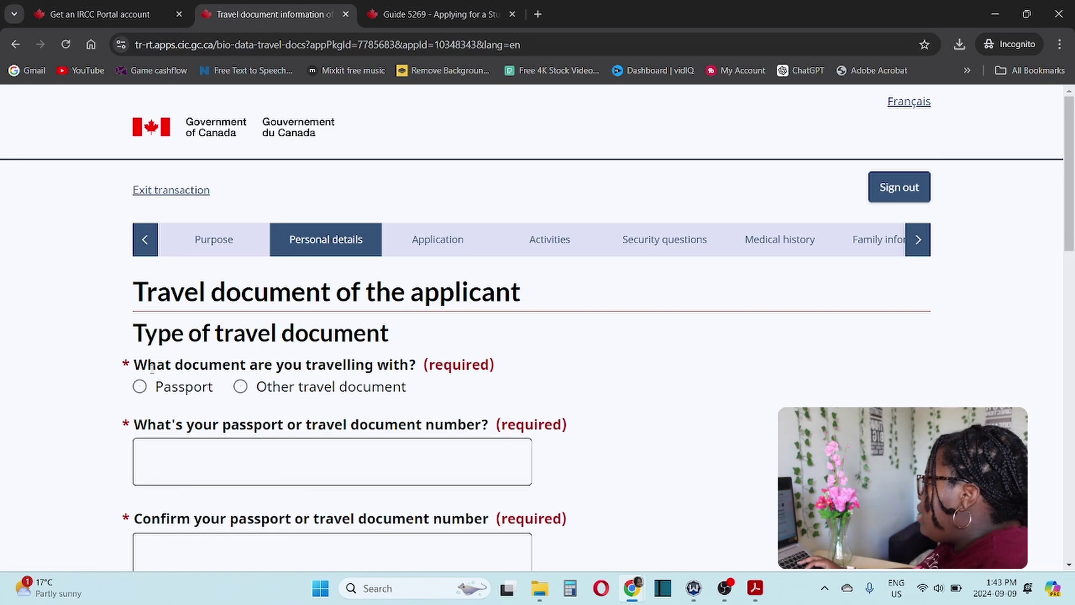
- Choose a Regular passport with country code JAM (Jamaica) and nationality Jordan
scroll(406, 372, "down", 1)
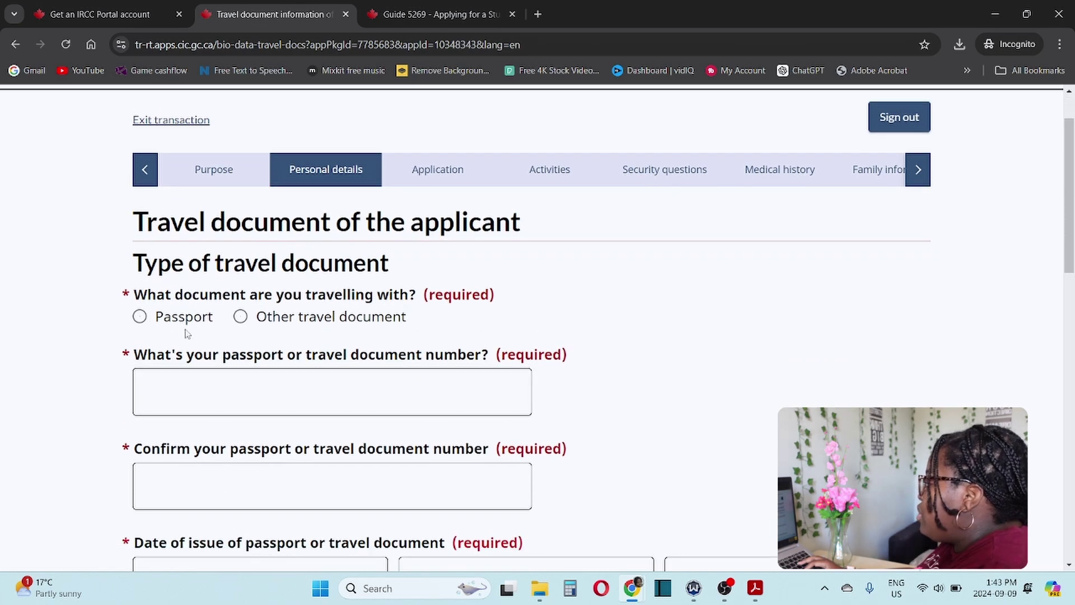
left_click(140, 316)
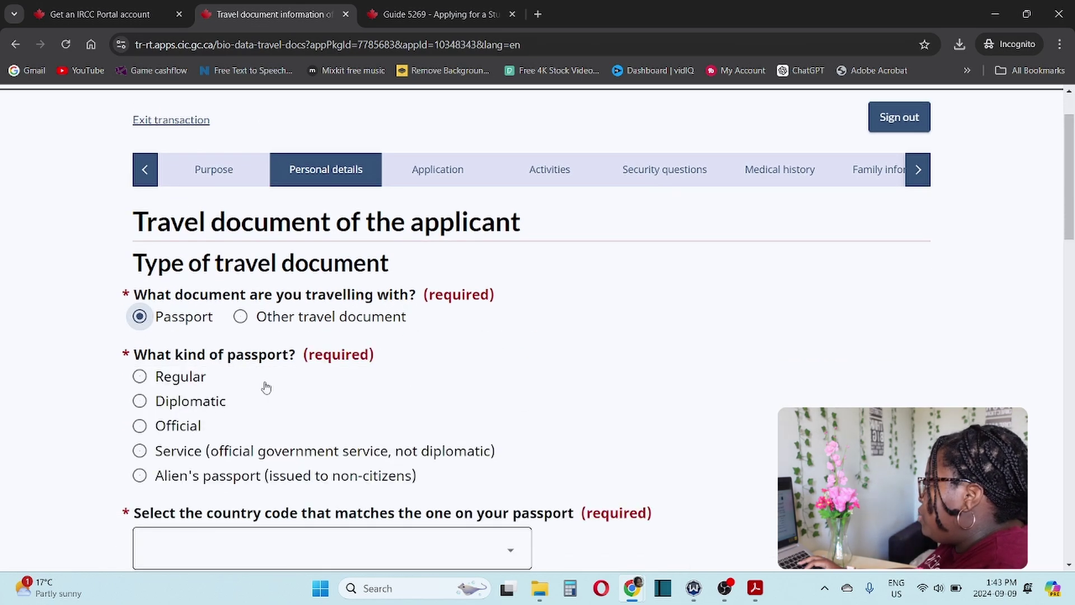
left_click(208, 380)
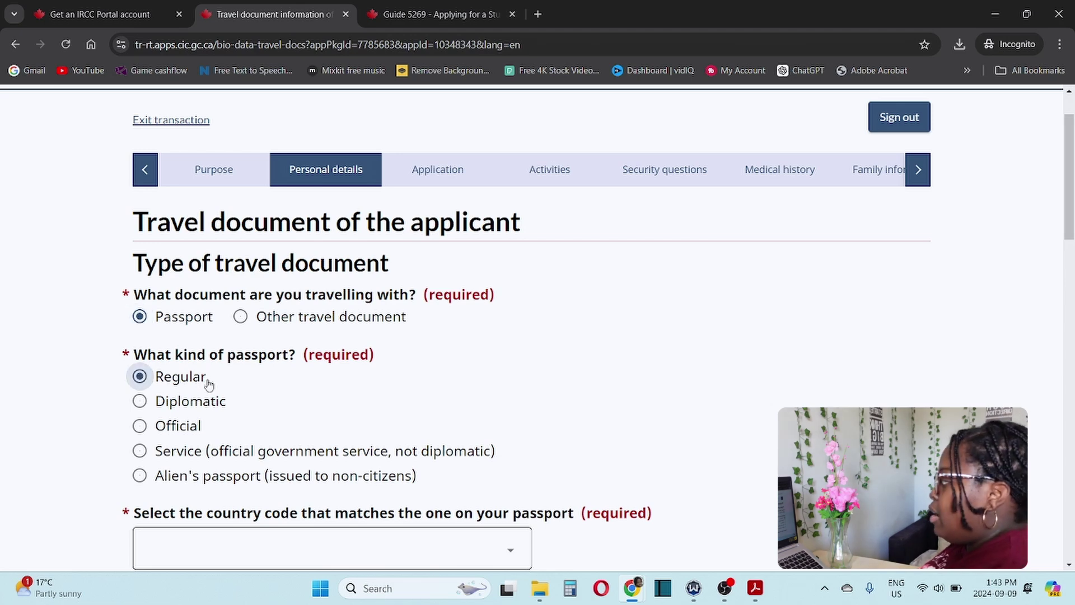
scroll(209, 383, "down", 4)
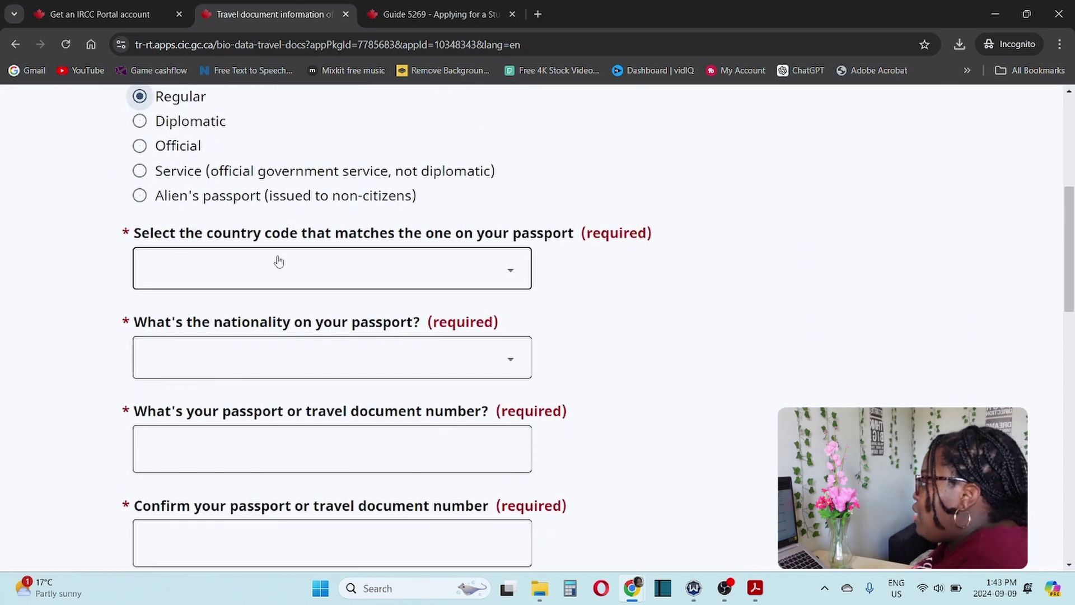
left_click(501, 269)
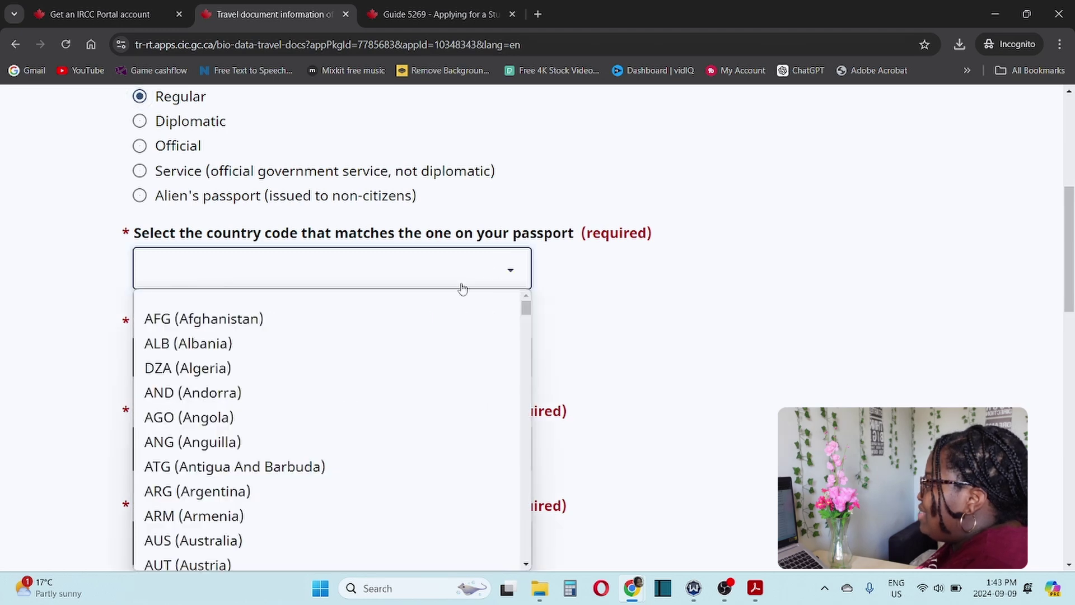
key("j")
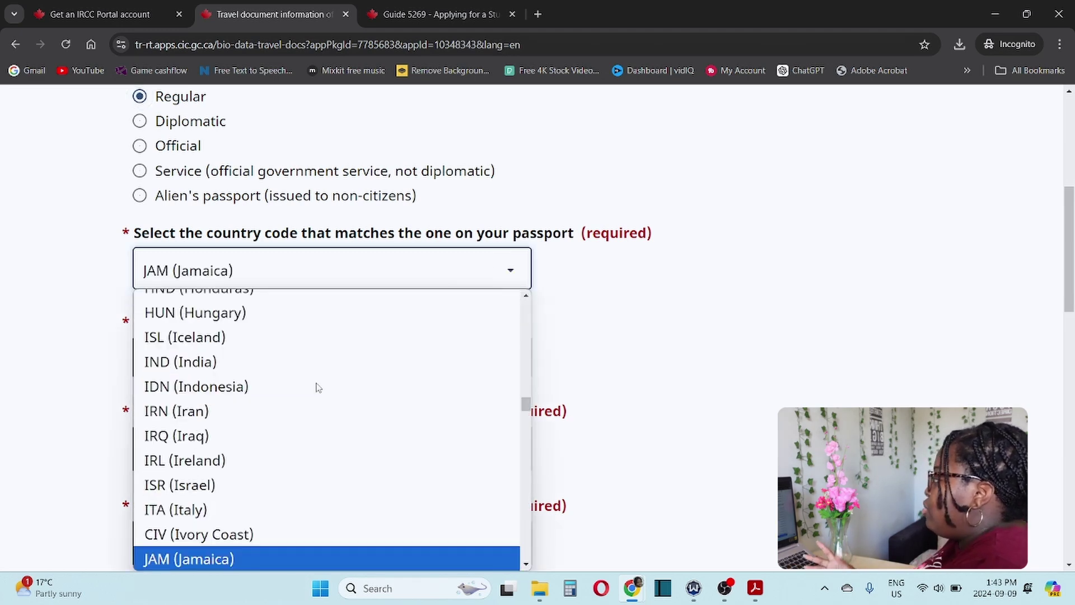
left_click(227, 558)
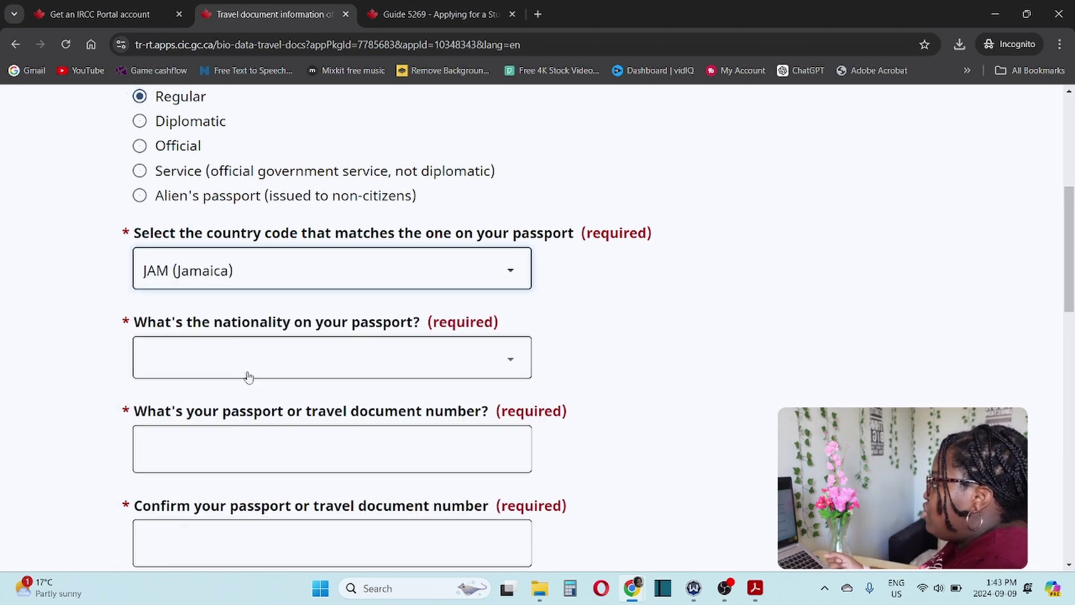
left_click(270, 365)
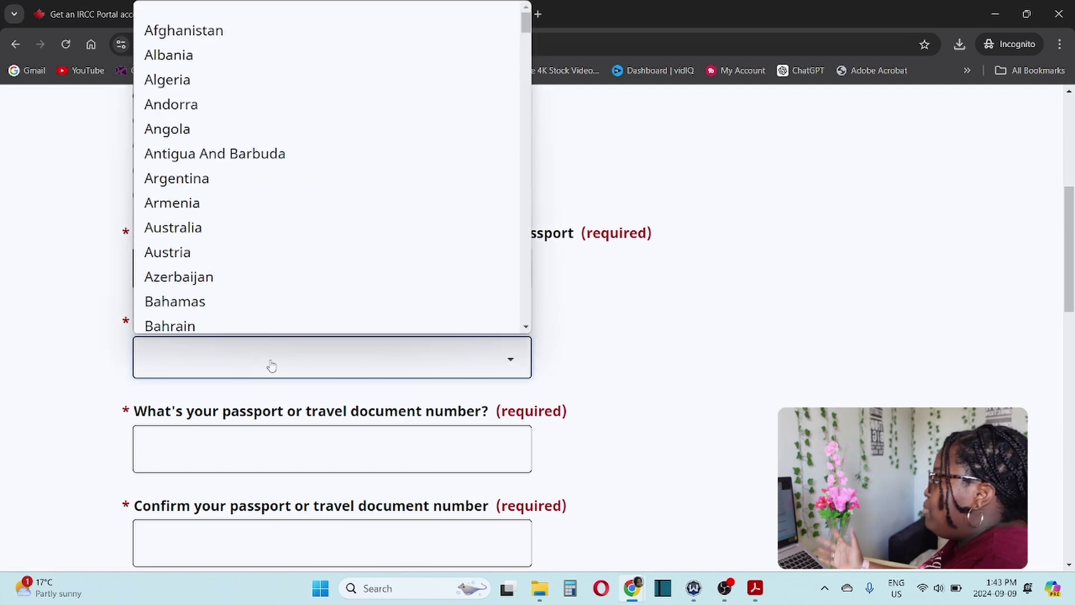
key("j")
key("j")
key("j")
left_click(286, 324)
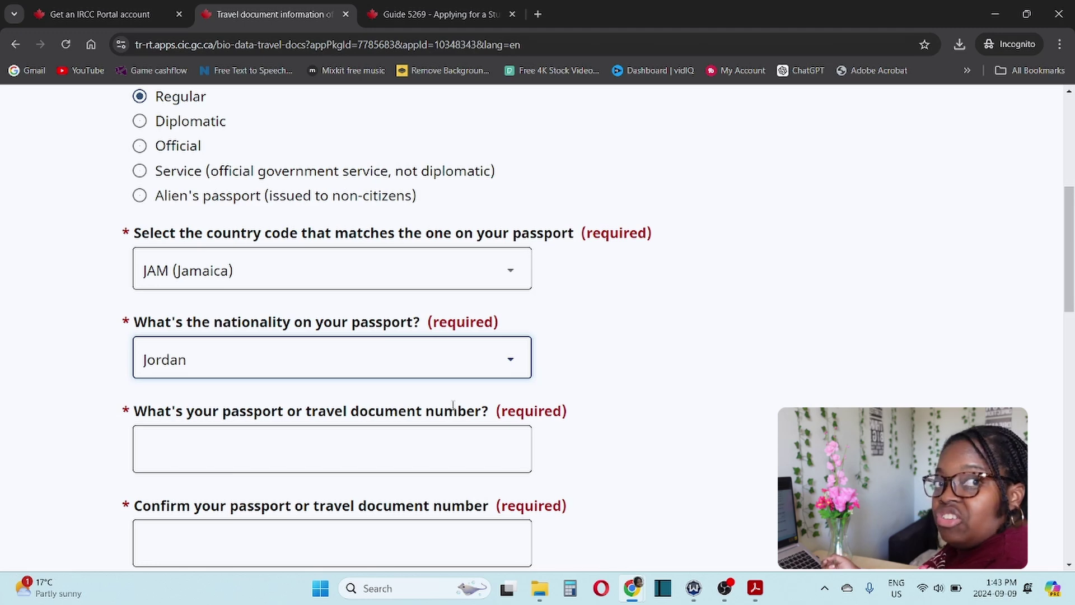
- Enter the passport number and repeat it in the confirmation field
scroll(389, 414, "down", 2)
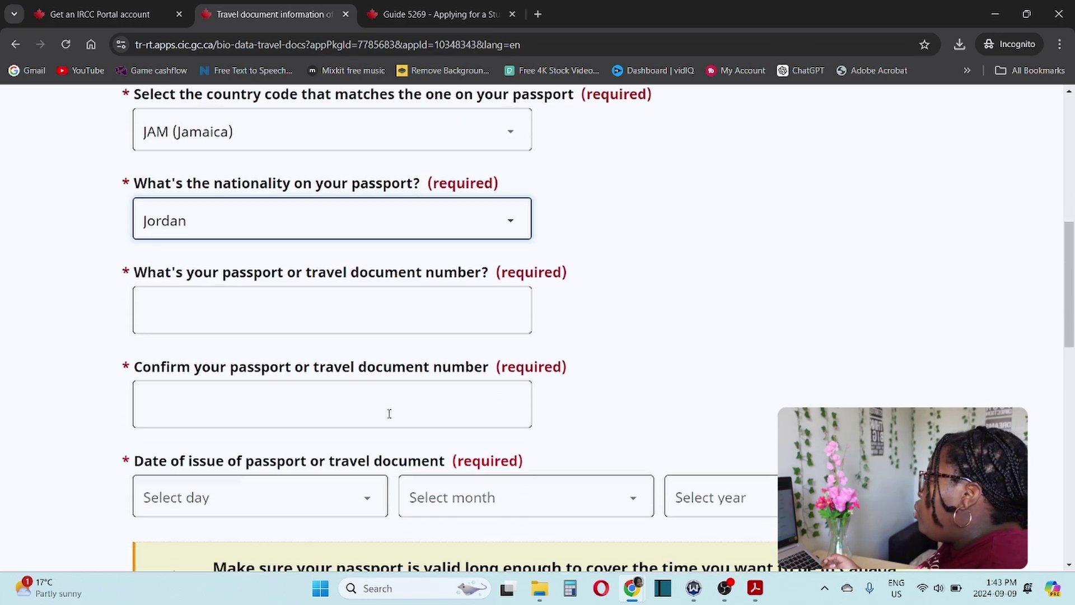
left_click(382, 305)
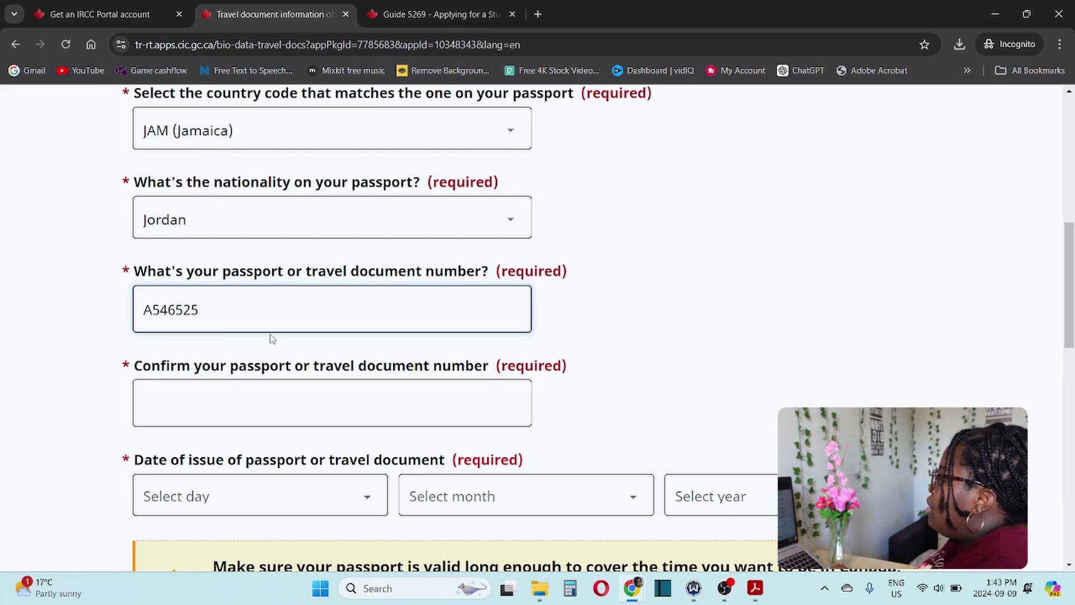
scroll(369, 384, "down", 2)
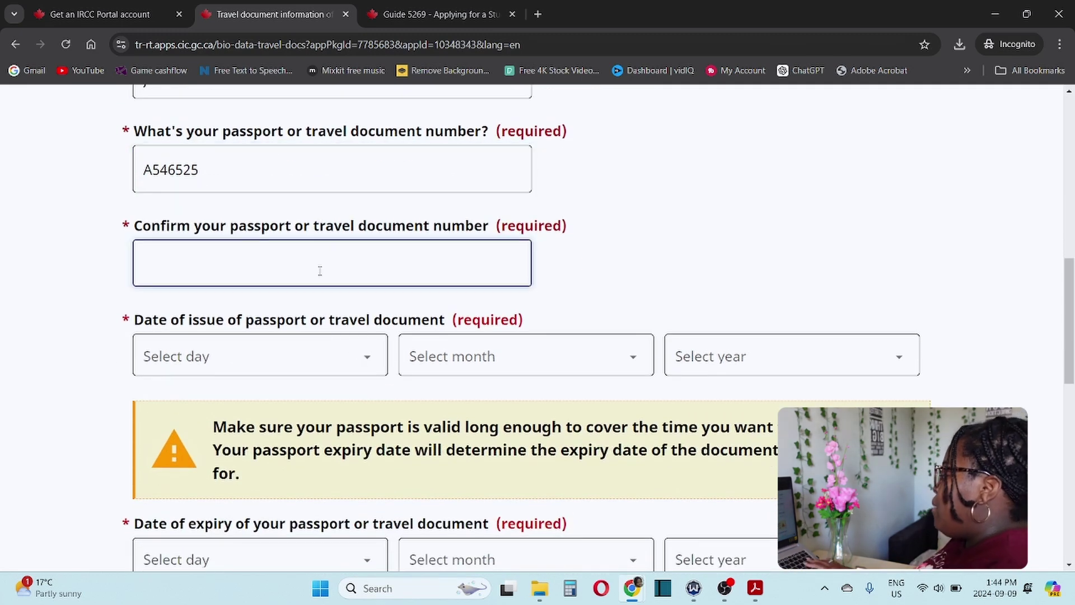
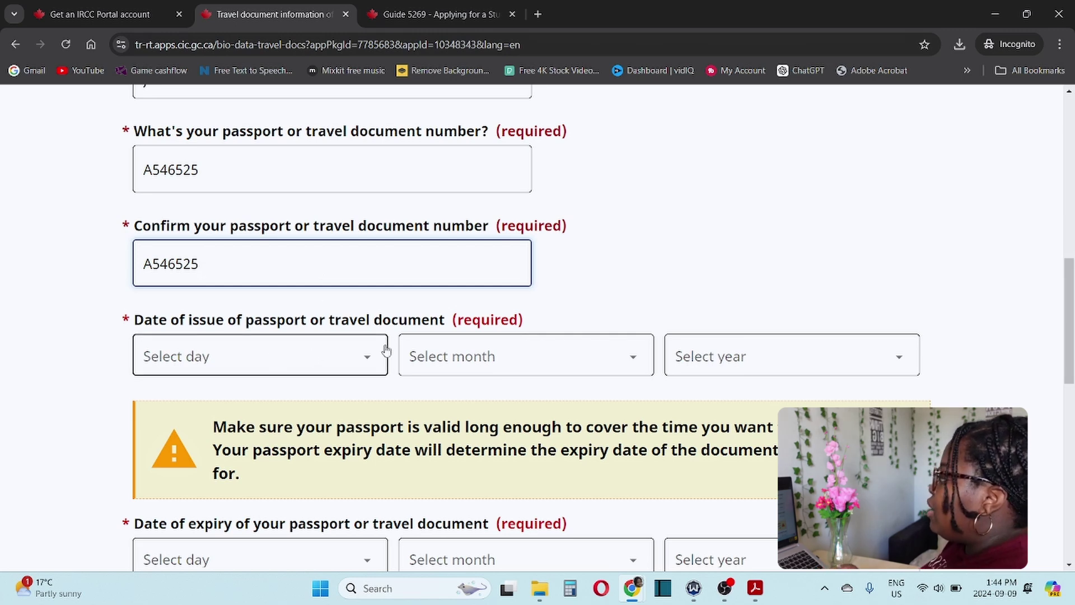
- Set the passport issue date to 11 September 2018
left_click(369, 365)
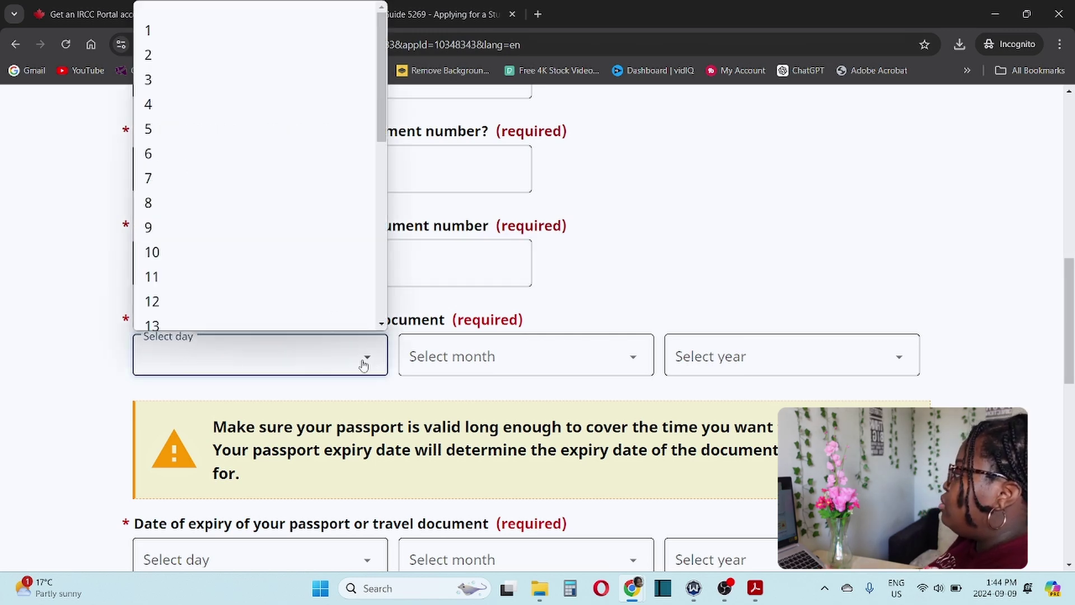
left_click(247, 276)
left_click(495, 357)
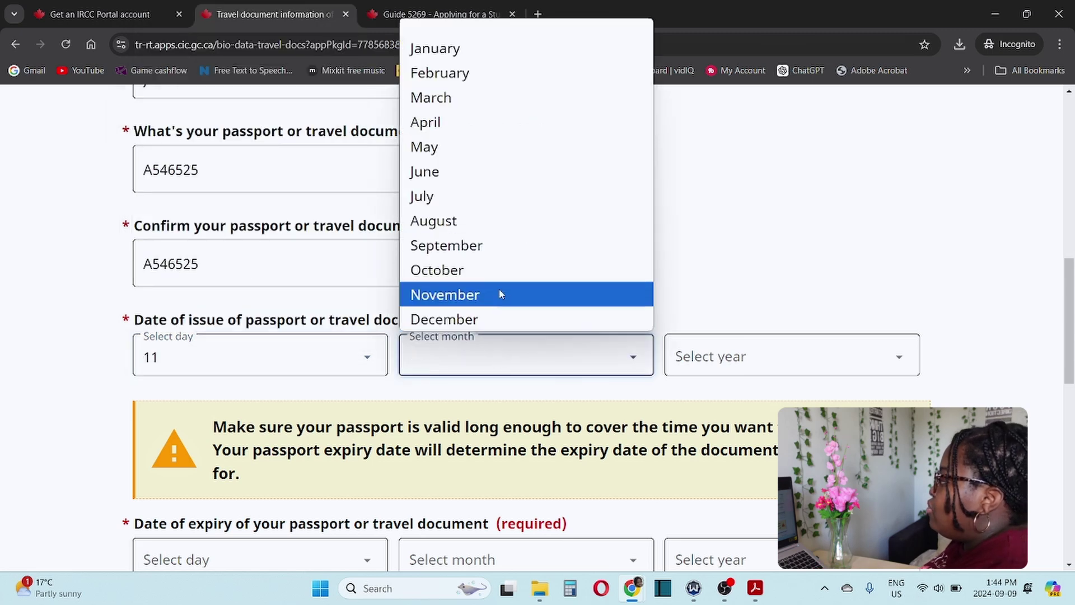
left_click(498, 246)
left_click(741, 363)
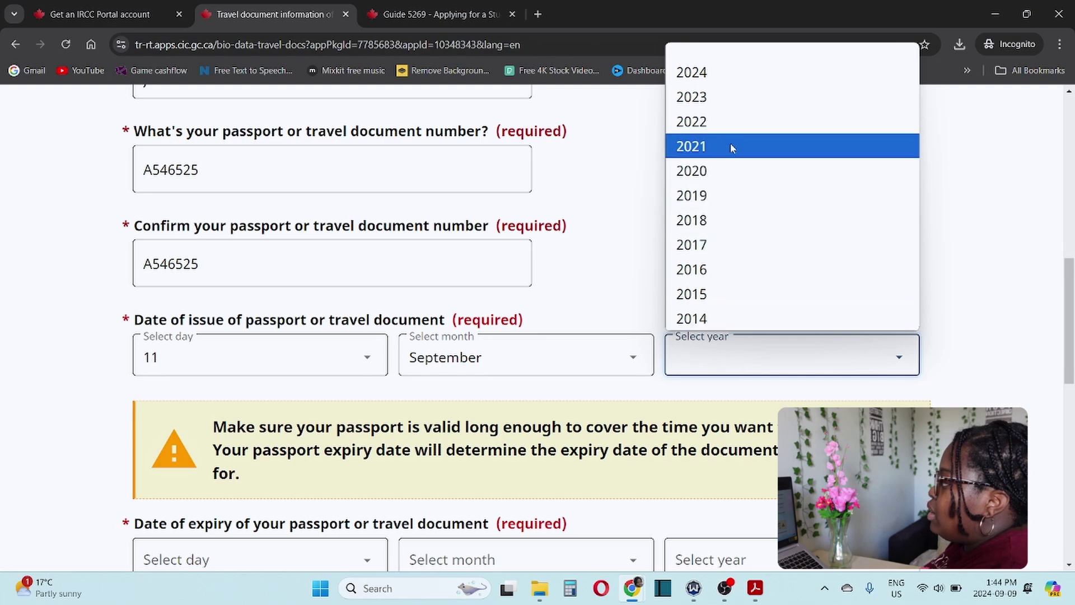
left_click(731, 220)
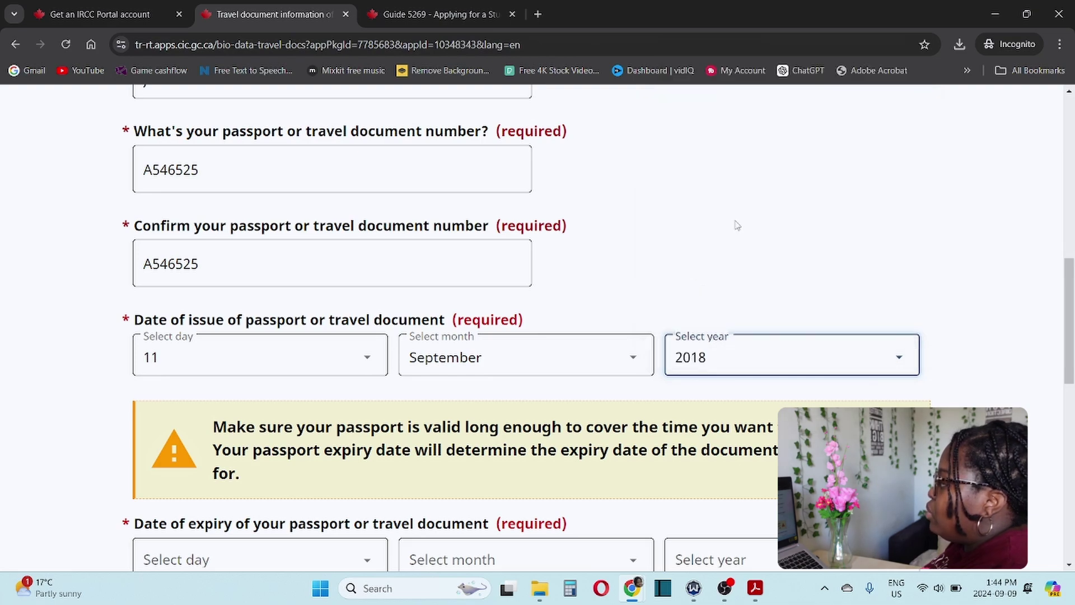
- Set the passport expiry date to 7 March 2030
scroll(526, 391, "down", 2)
scroll(501, 412, "down", 2)
left_click(197, 283)
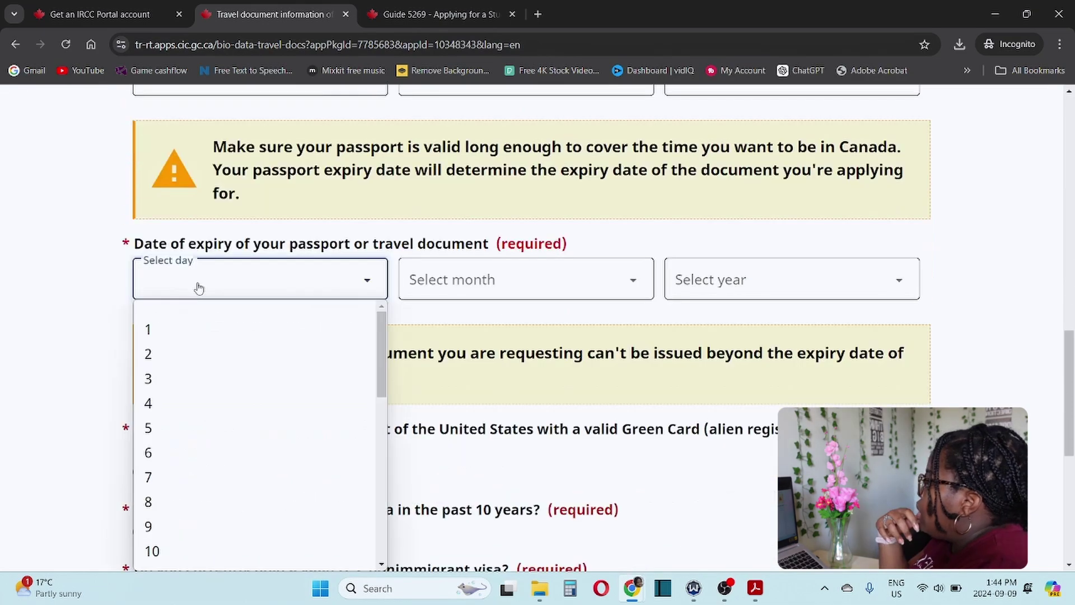
left_click(233, 477)
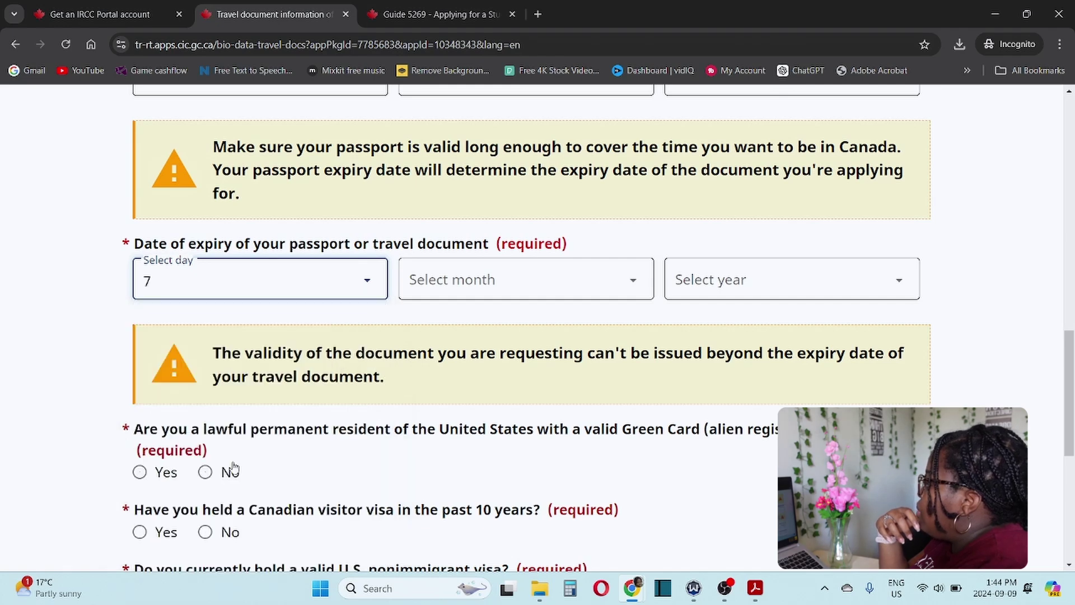
left_click(484, 280)
left_click(482, 378)
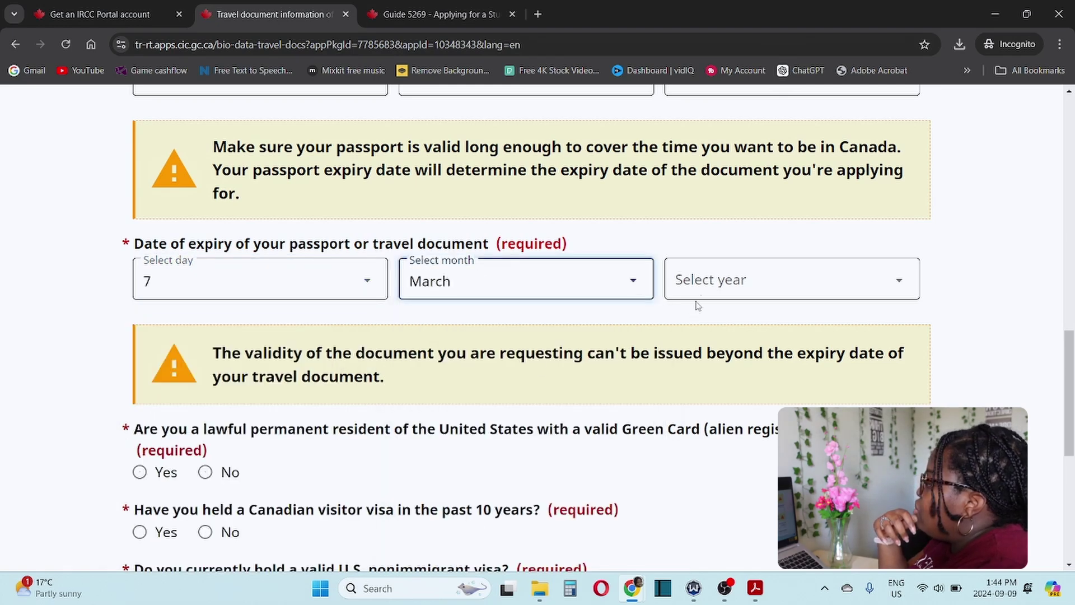
left_click(724, 283)
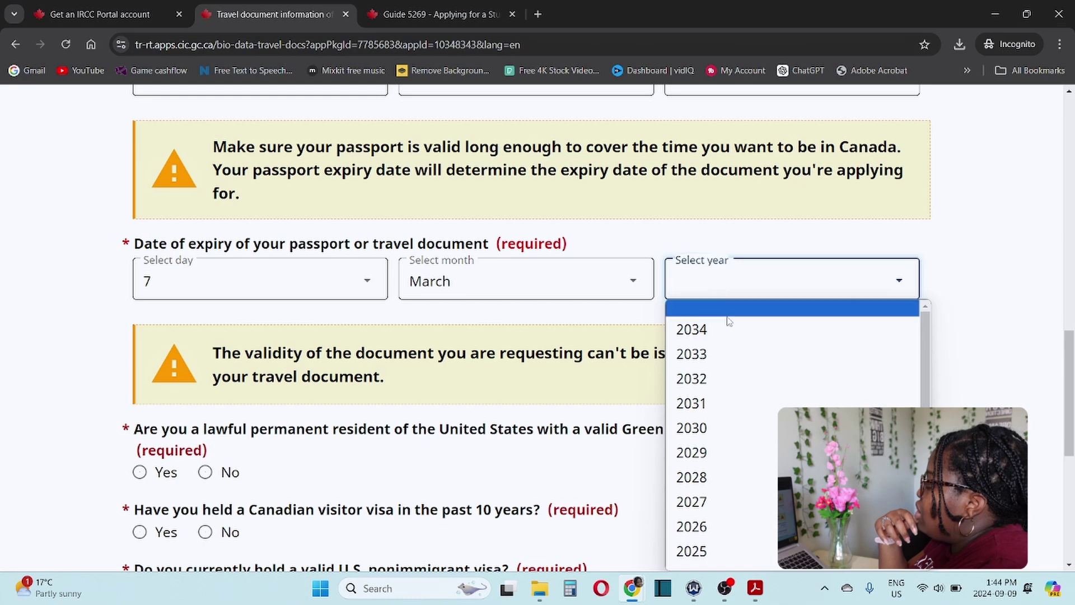
left_click(756, 427)
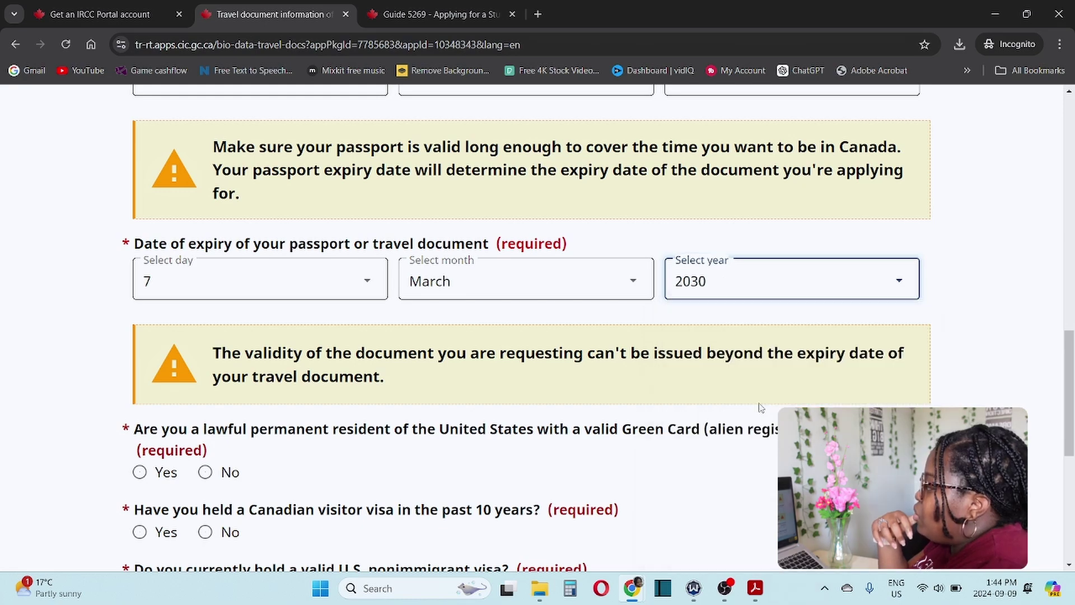
scroll(409, 388, "down", 2)
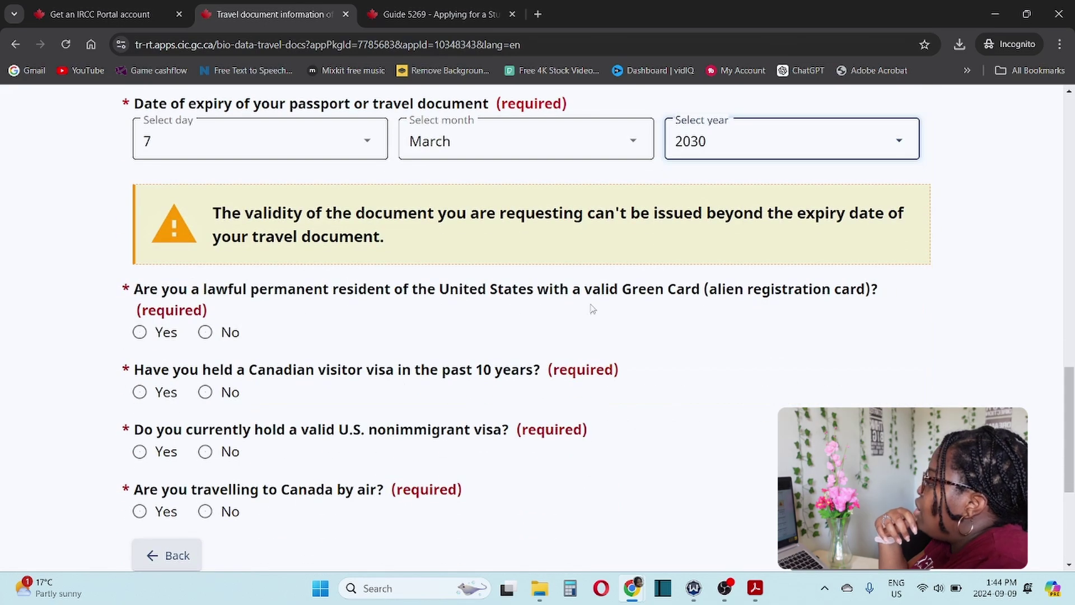
- Answer No to Green Card and Canadian visitor visa, Yes to holding a U.S. nonimmigrant visa
left_click(204, 332)
scroll(247, 338, "down", 1)
scroll(247, 339, "down", 2)
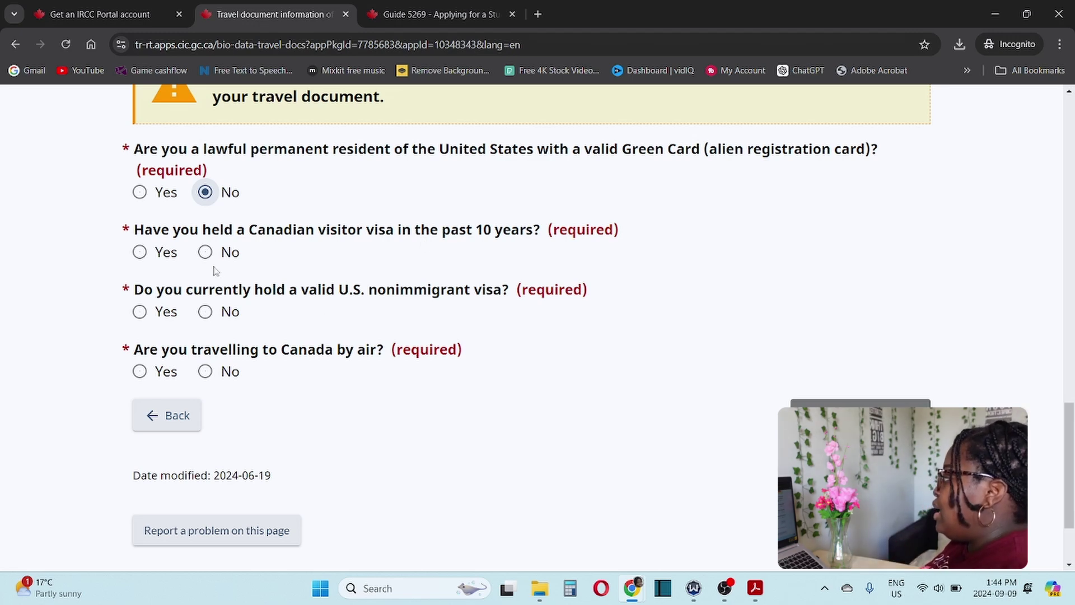
left_click(205, 252)
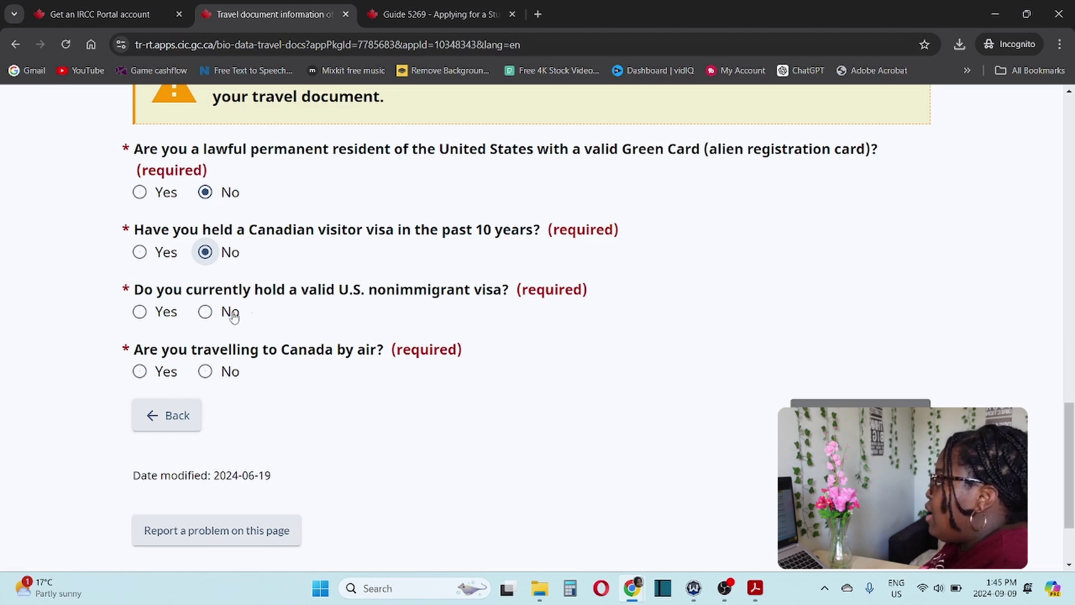
left_click(140, 312)
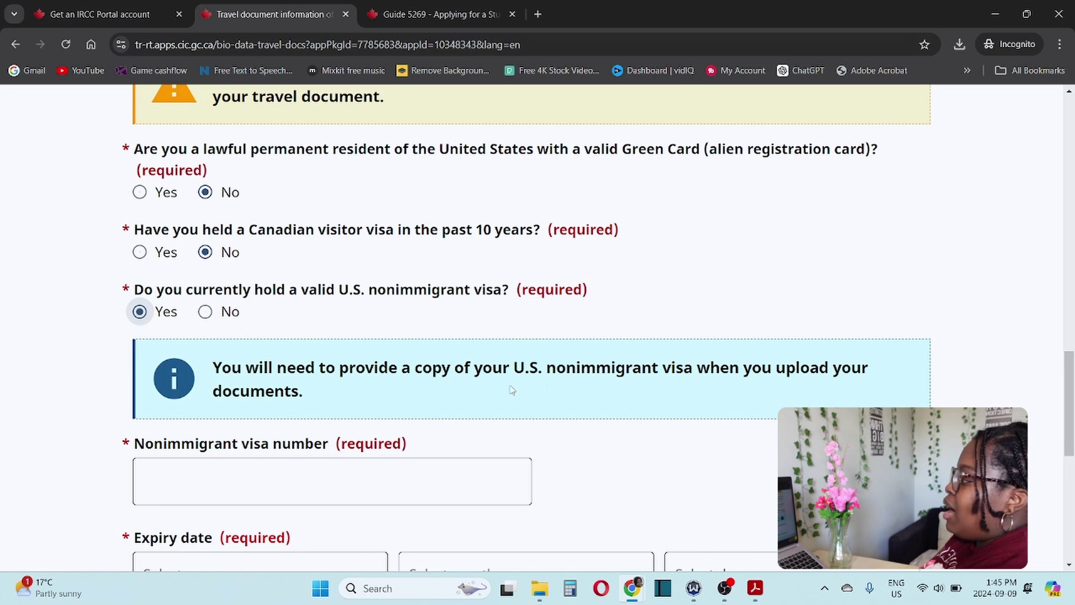
scroll(384, 428, "down", 1)
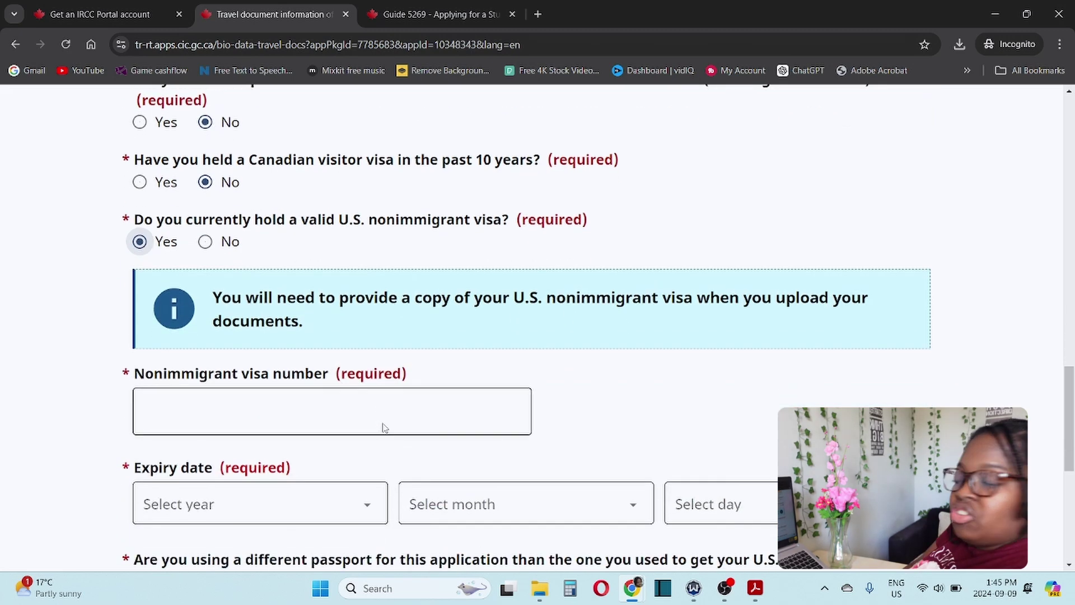
- Enter the U.S. visa number, answer No to a different passport and Yes to flying to Canada
left_click(249, 429)
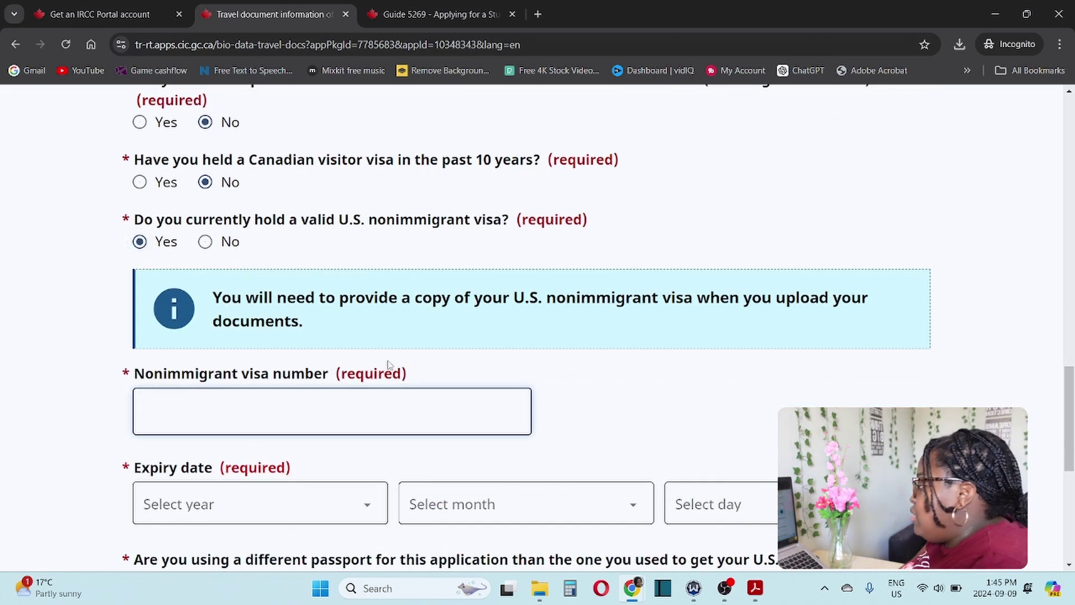
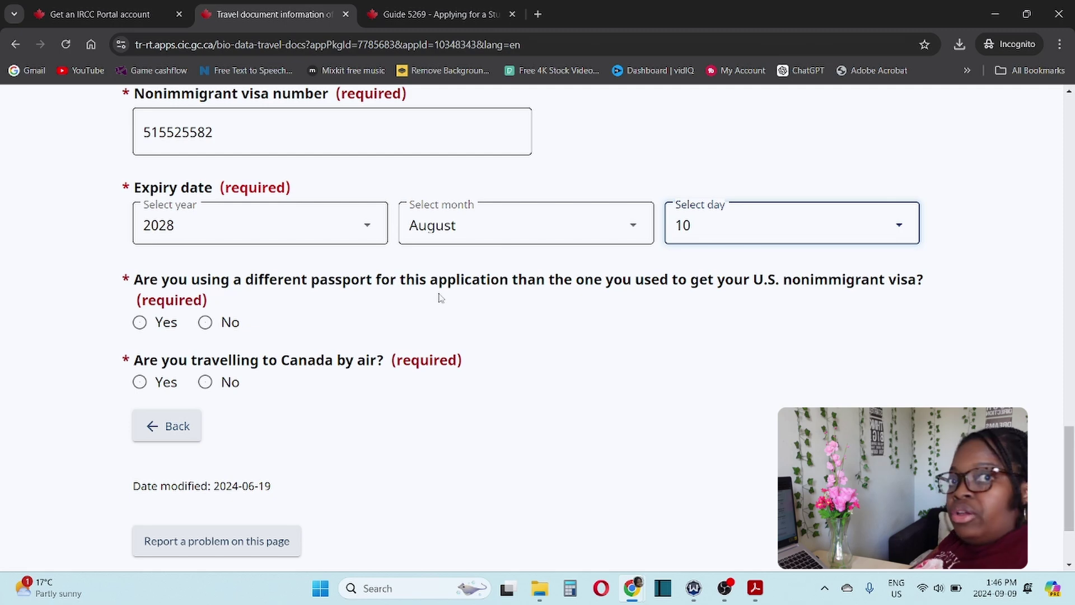
left_click(220, 328)
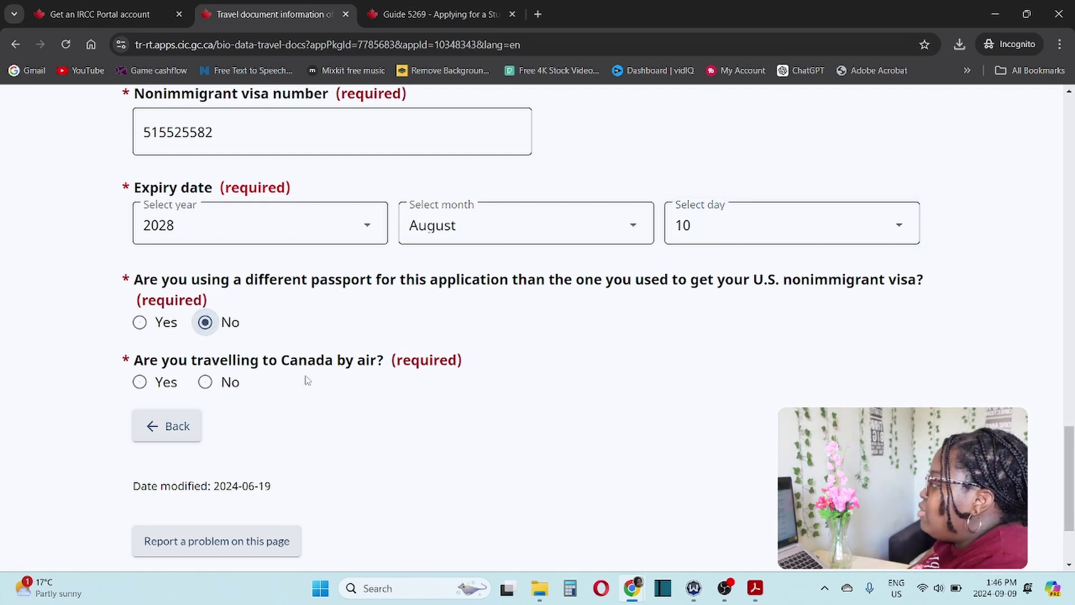
left_click(139, 382)
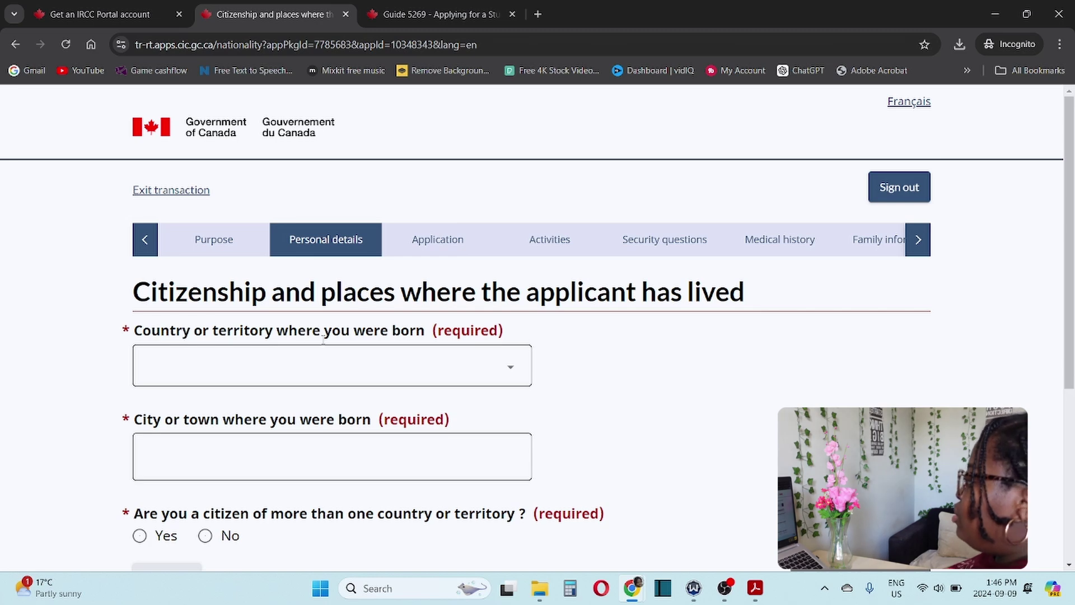
- Set the country of birth to Jamaica and the city of birth to Kingston
left_click(375, 353)
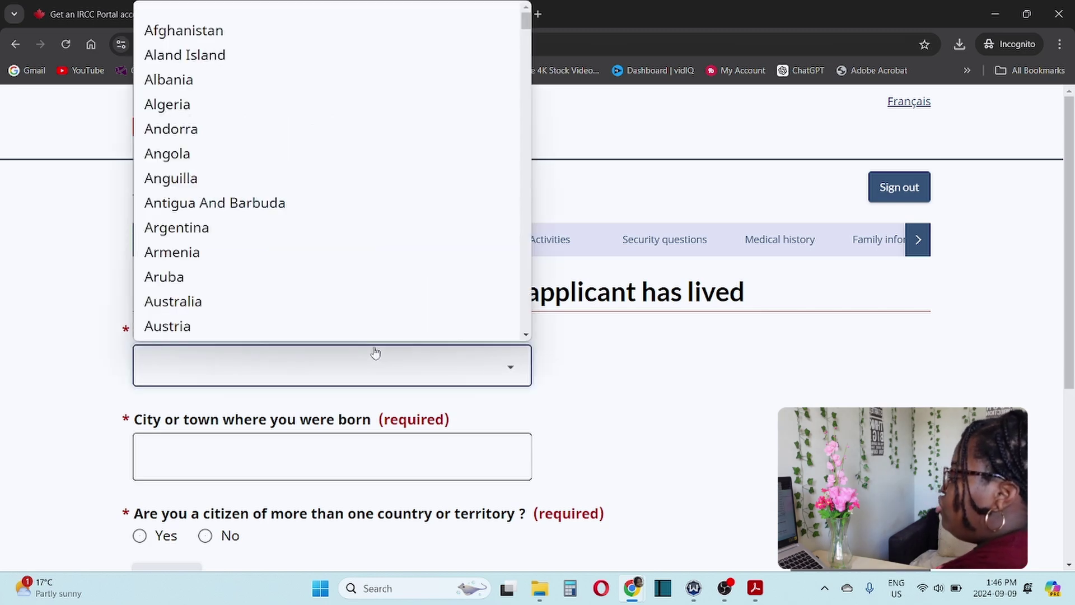
key("j")
left_click(384, 336)
scroll(377, 347, "down", 3)
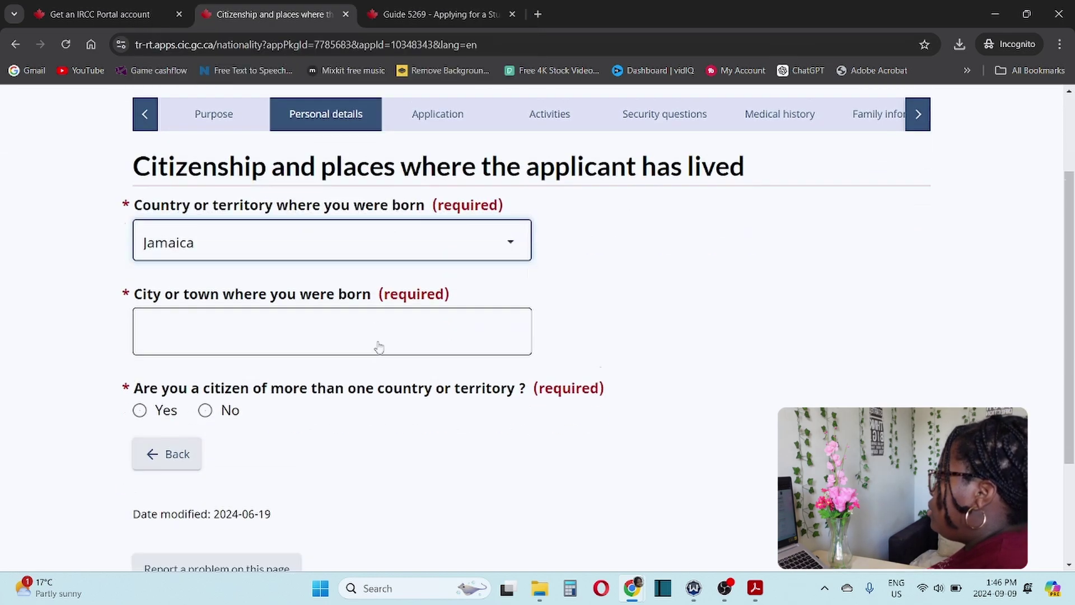
left_click(222, 317)
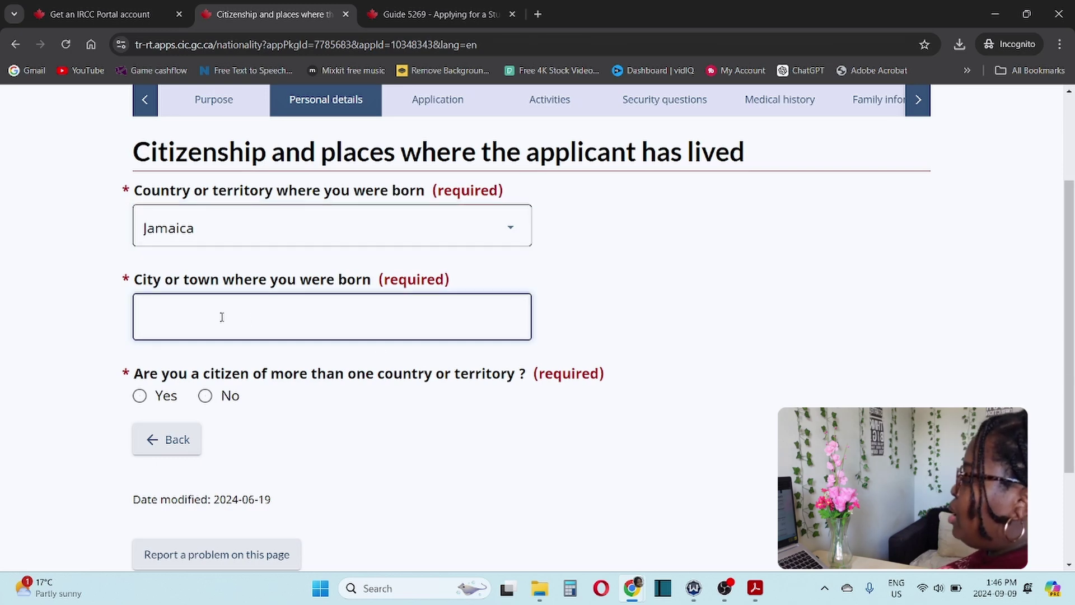
type("Kingston")
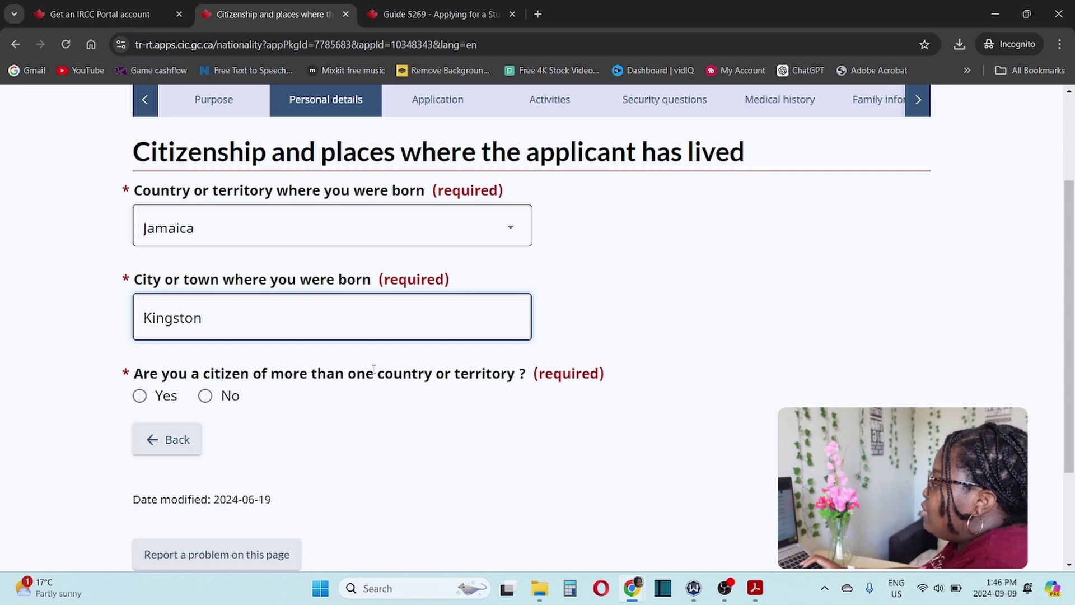
- Declare a single Jamaican citizenship held since birth and save the citizenship page
left_click(205, 396)
scroll(298, 403, "down", 3)
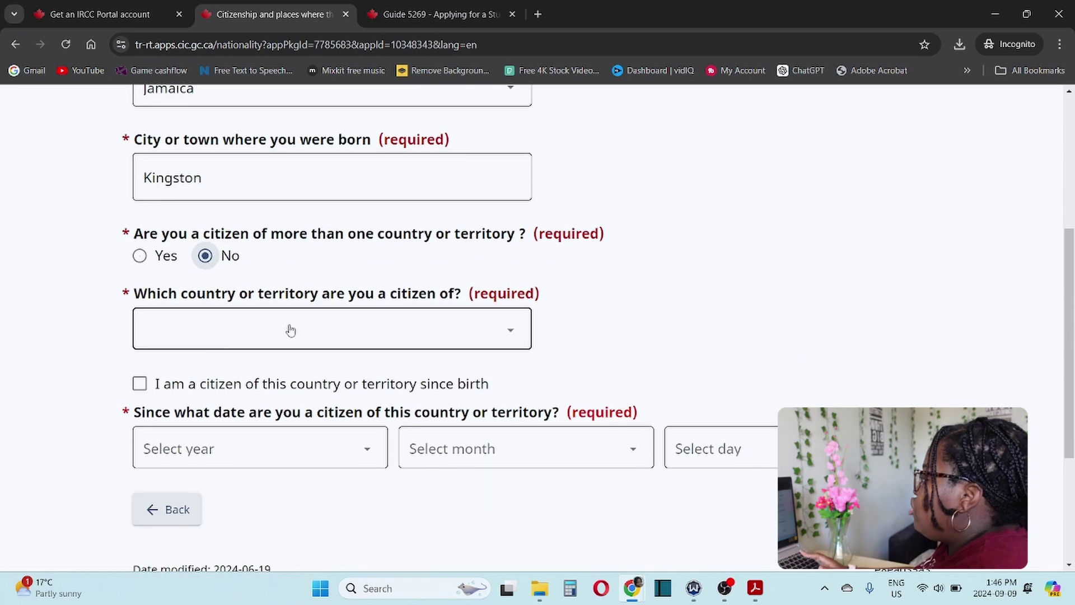
left_click(369, 333)
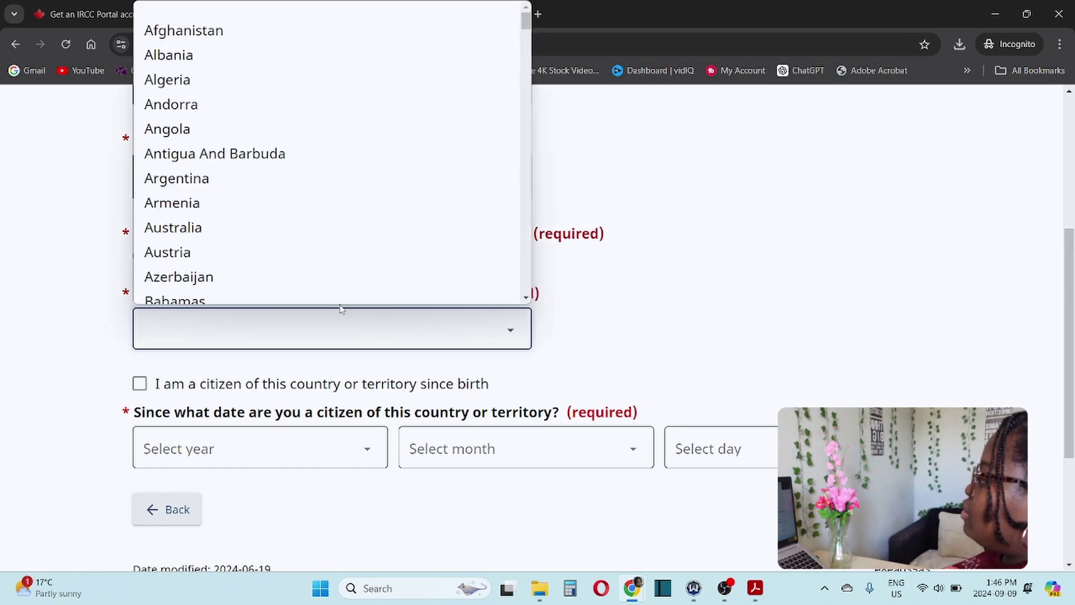
key("j")
left_click(307, 296)
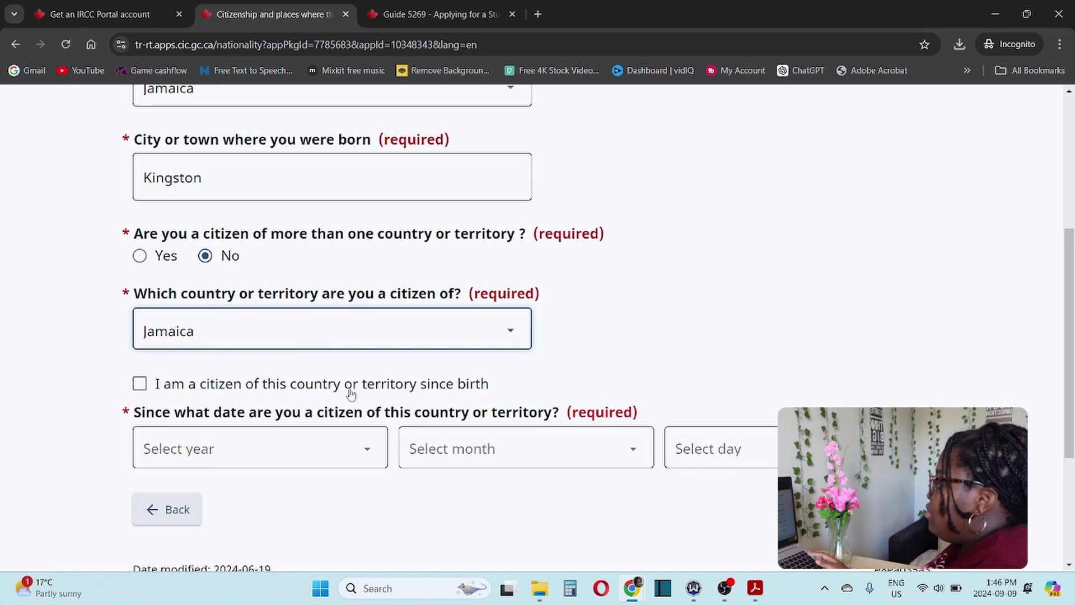
left_click(431, 392)
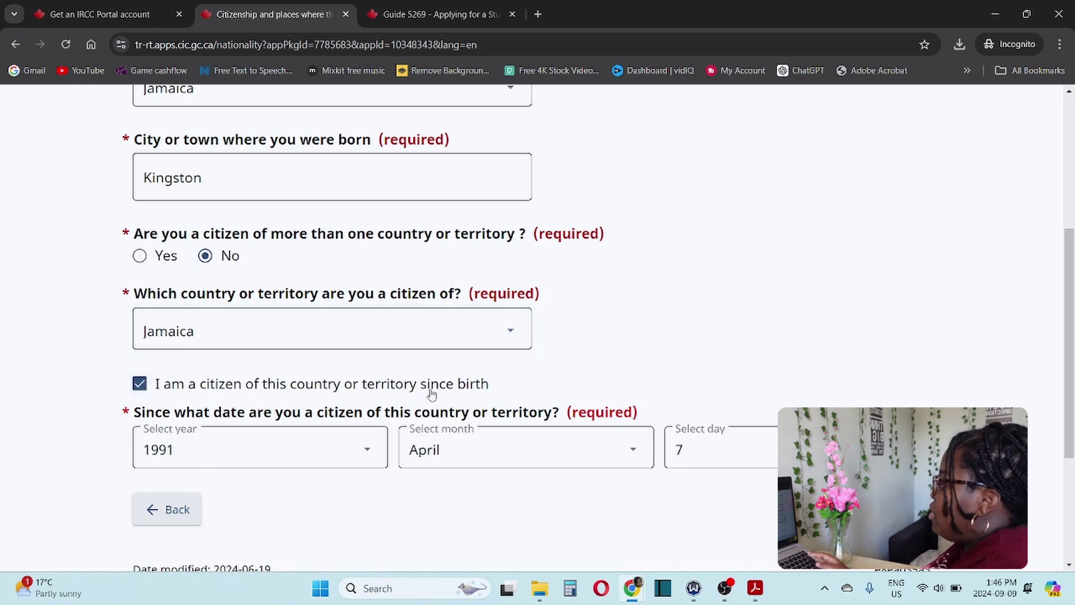
scroll(431, 392, "down", 1)
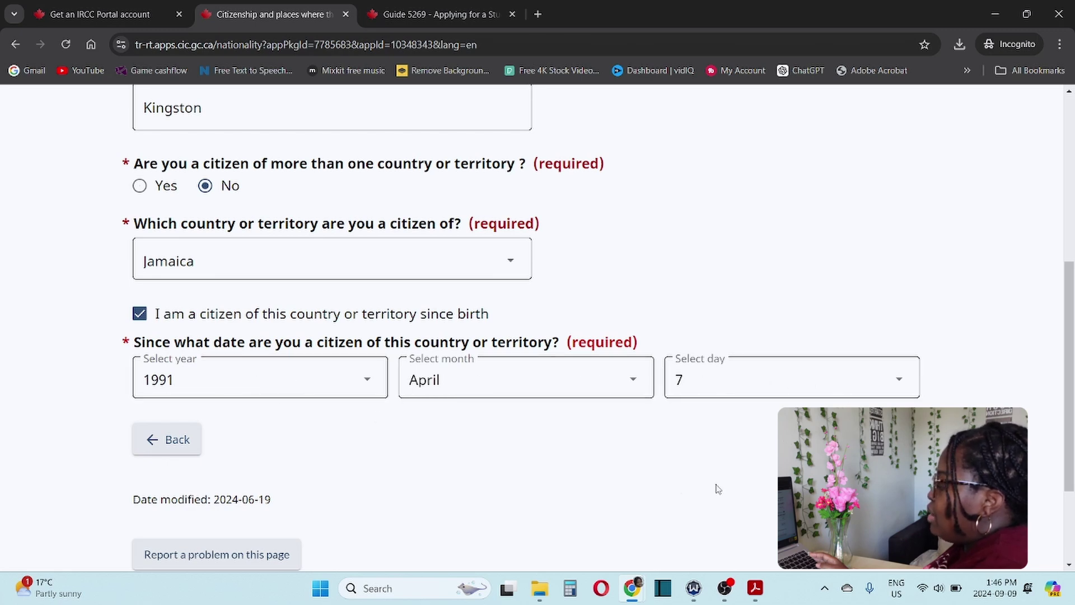
left_click(861, 439)
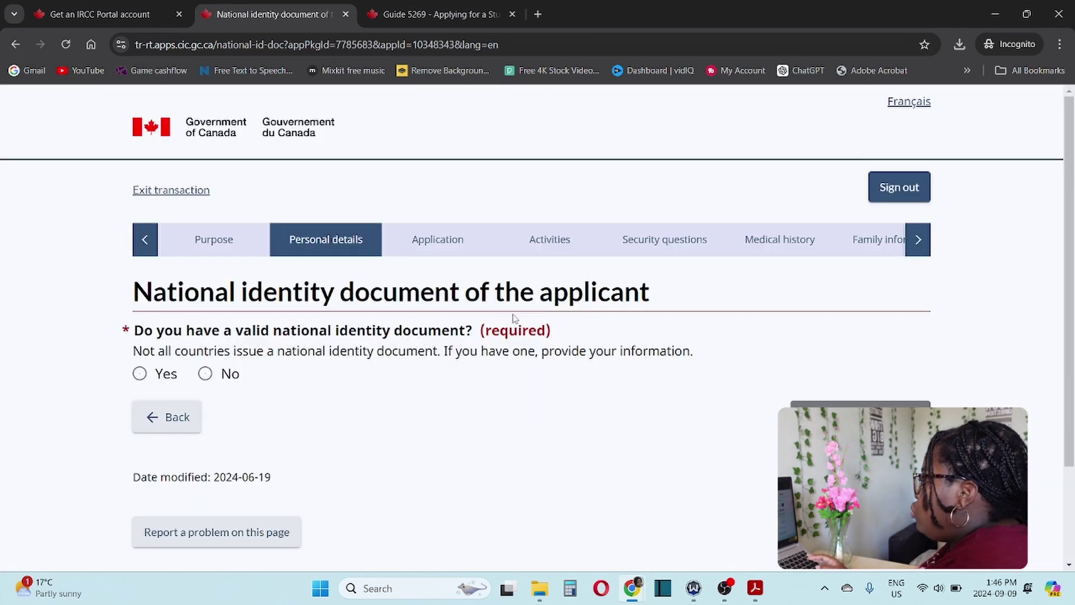
- Confirm having a national identity document and enter its document number
left_click(139, 374)
scroll(342, 373, "down", 3)
left_click(242, 311)
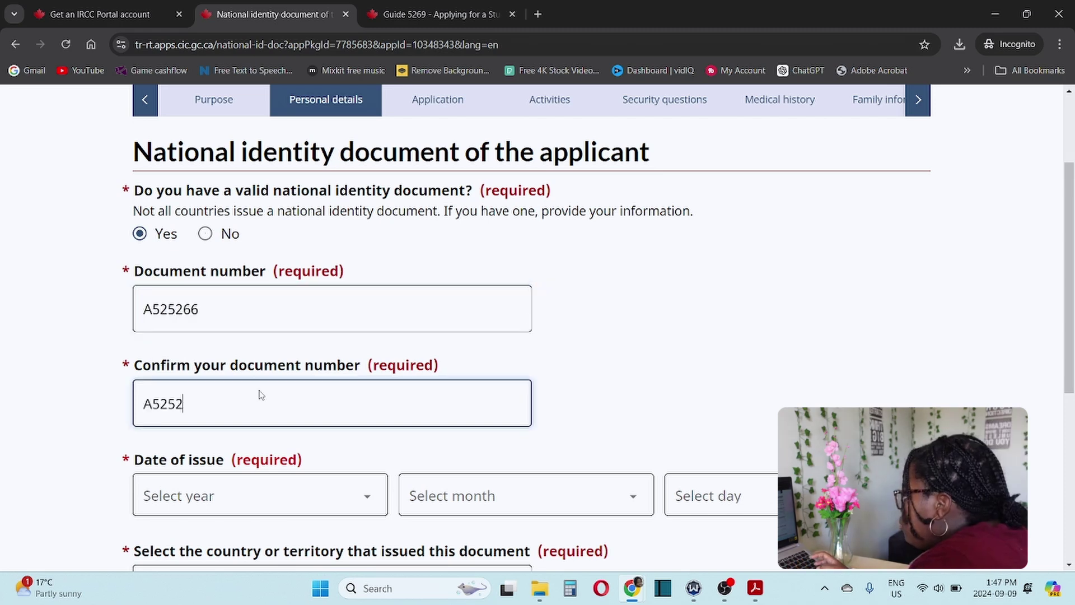
scroll(281, 380, "down", 4)
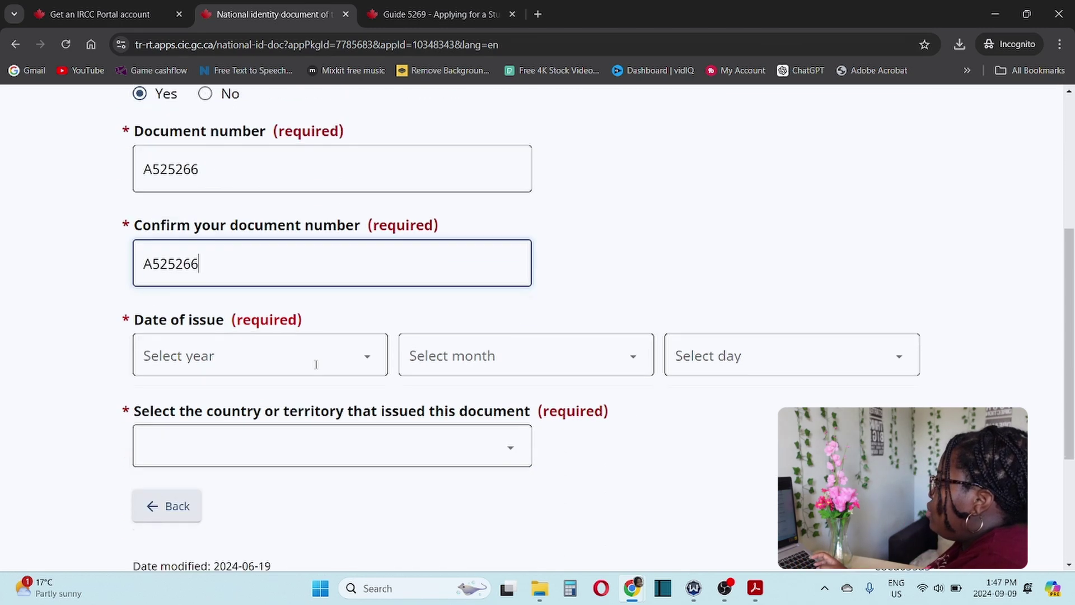
- Set the national ID issue date to 7 April 2019
left_click(326, 288)
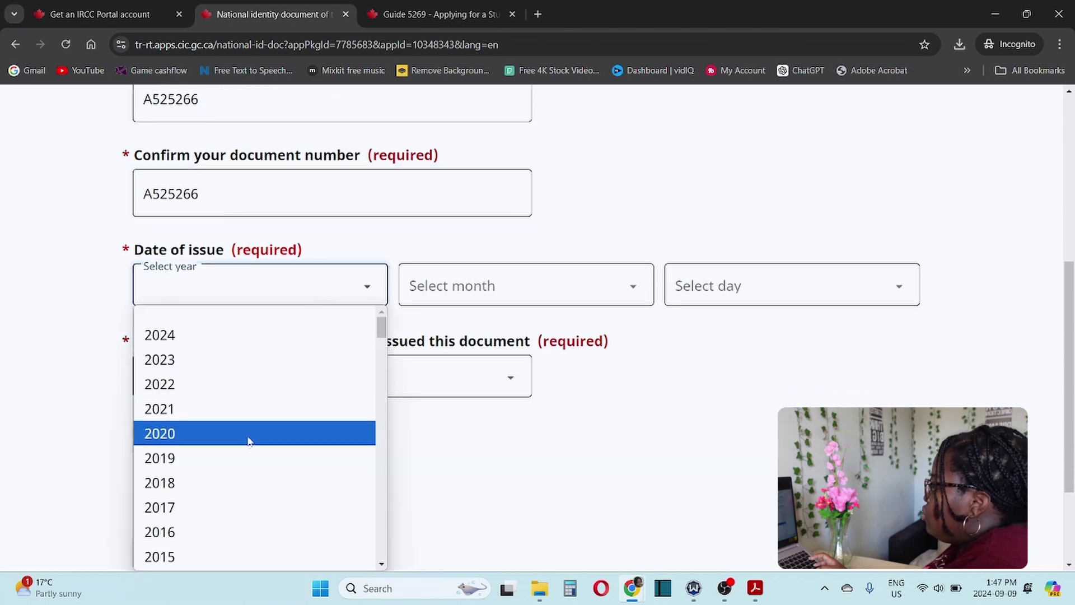
left_click(247, 461)
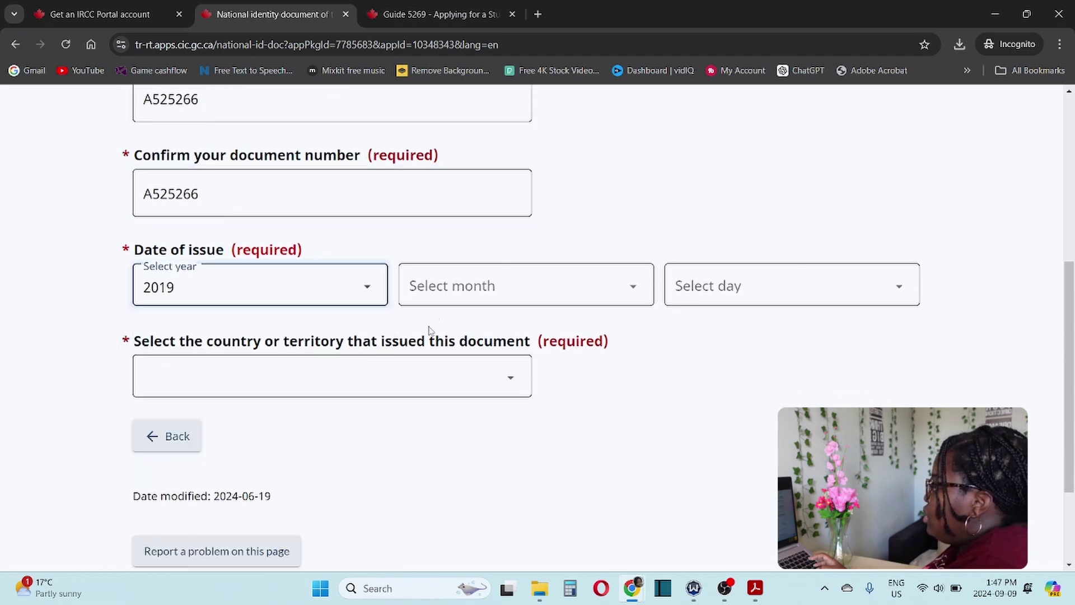
left_click(472, 297)
left_click(463, 417)
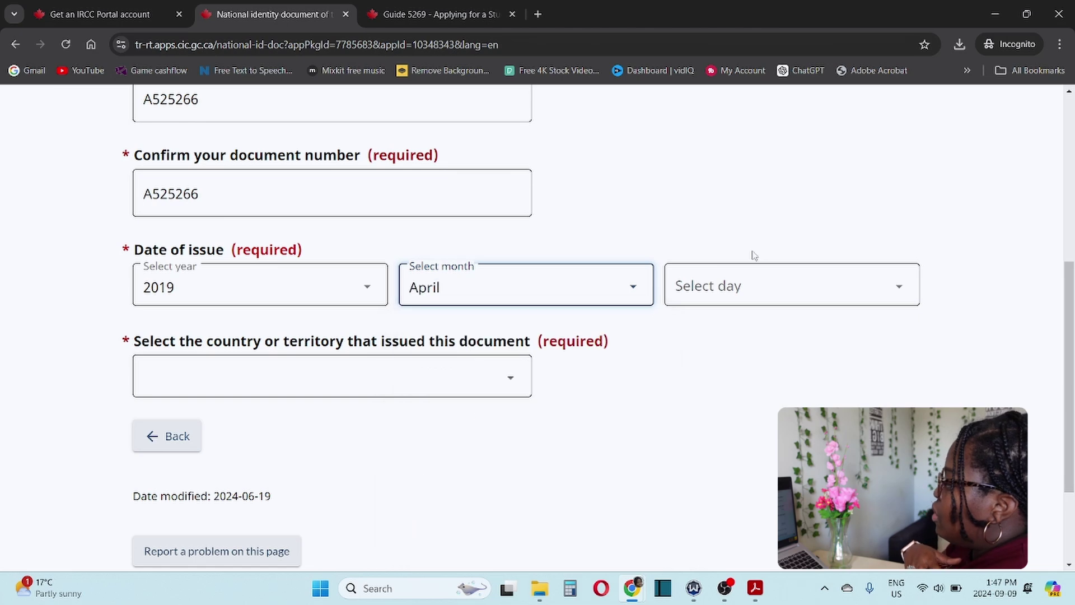
left_click(760, 286)
left_click(743, 483)
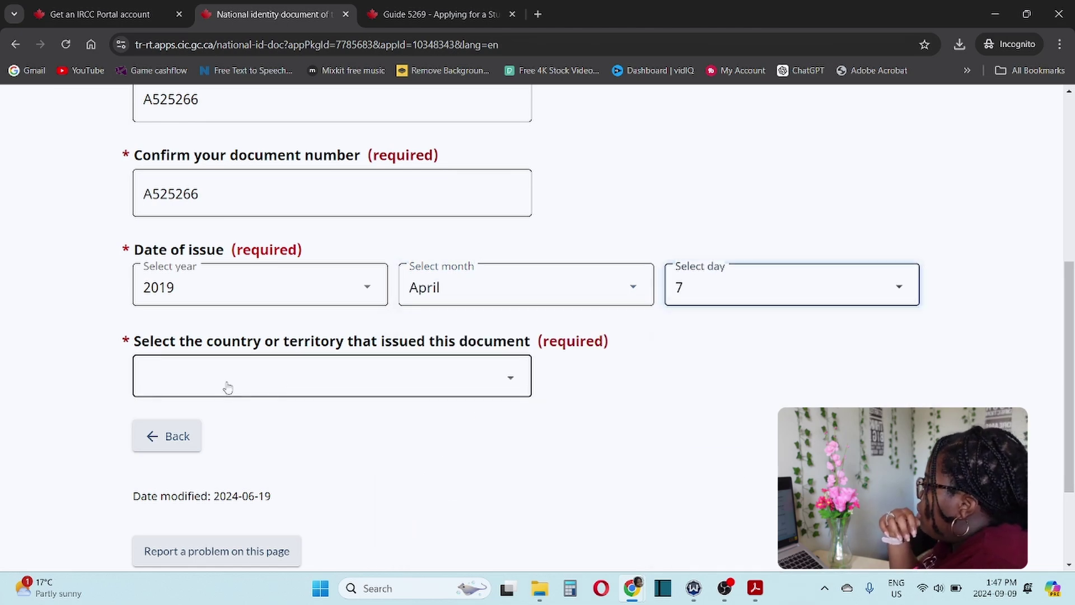
- Set Jamaica as the issuing country, save, and answer No to previous names
left_click(226, 386)
type("j")
left_click(367, 369)
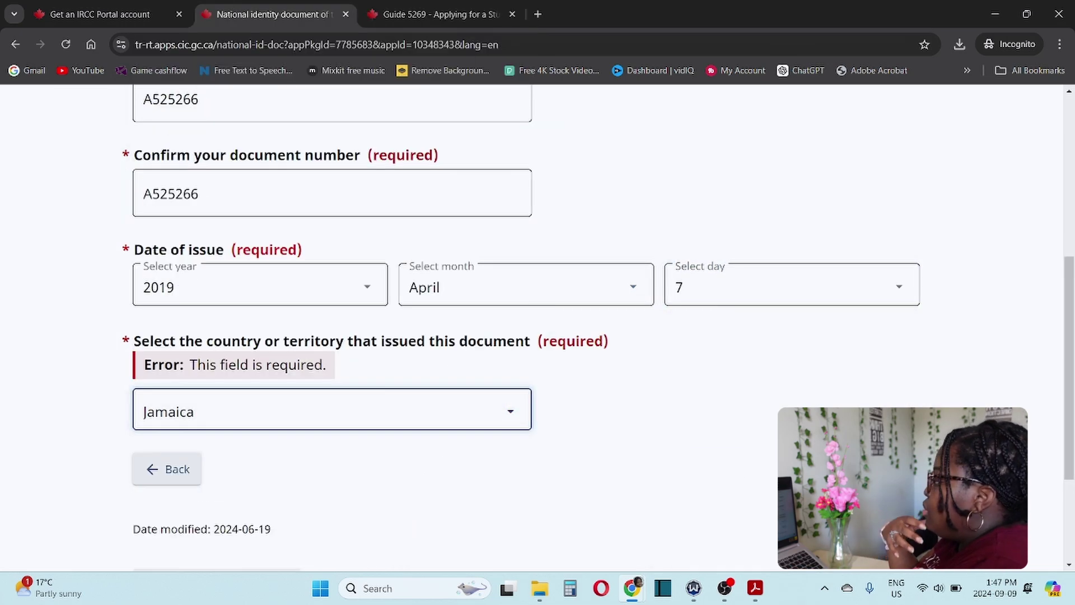
left_click(860, 436)
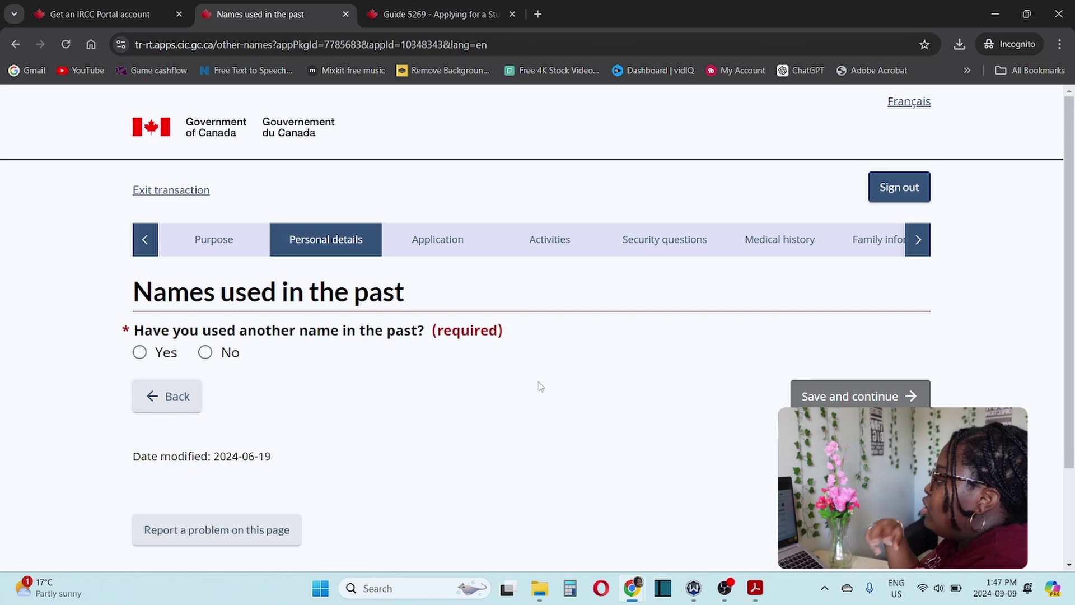
left_click(229, 360)
key("Return")
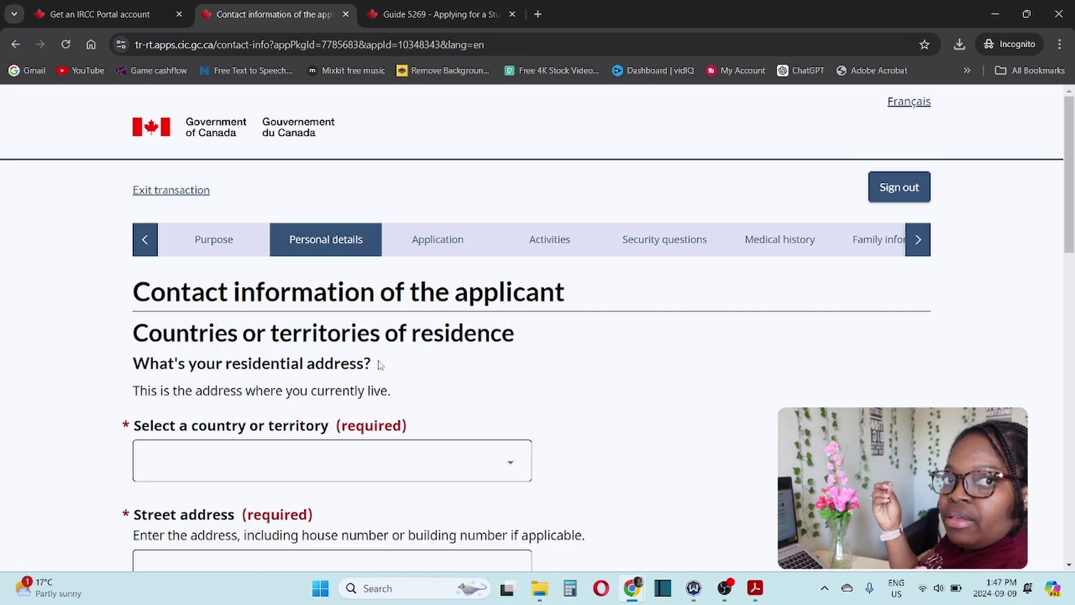
- Keep Jamaica as the country of residence
scroll(380, 365, "down", 2)
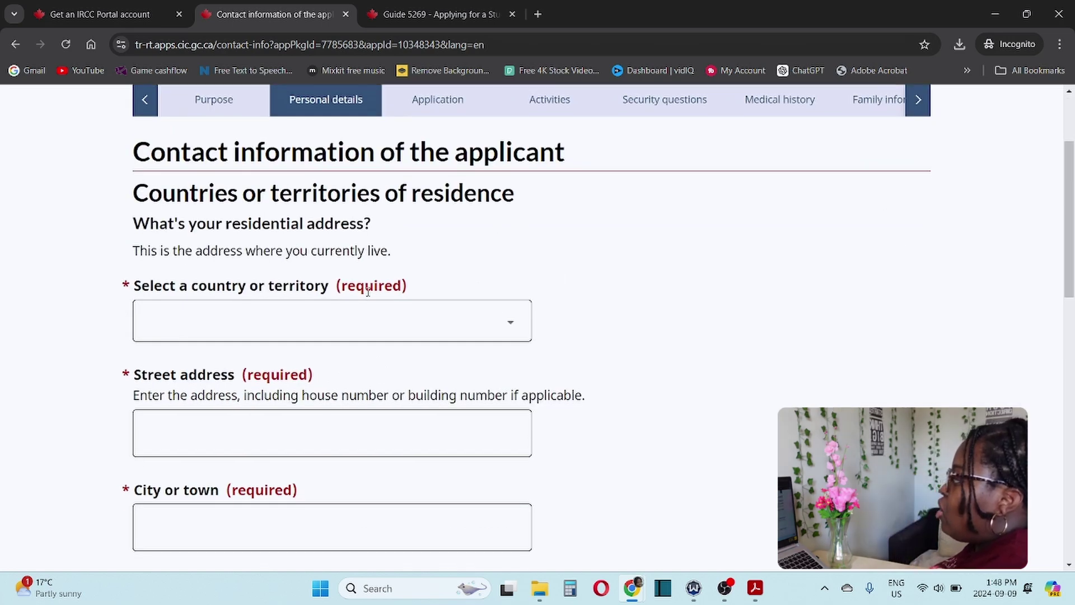
left_click(401, 331)
scroll(308, 274, "down", 15)
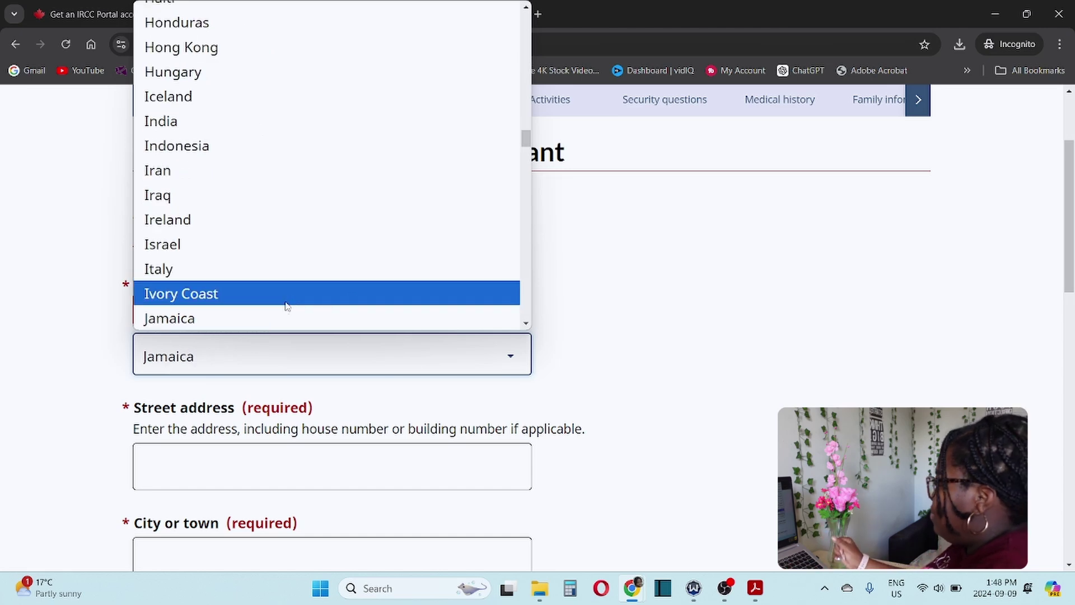
left_click(289, 318)
- Enter the street address and city, and mark the mailing address as the same
scroll(292, 312, "down", 4)
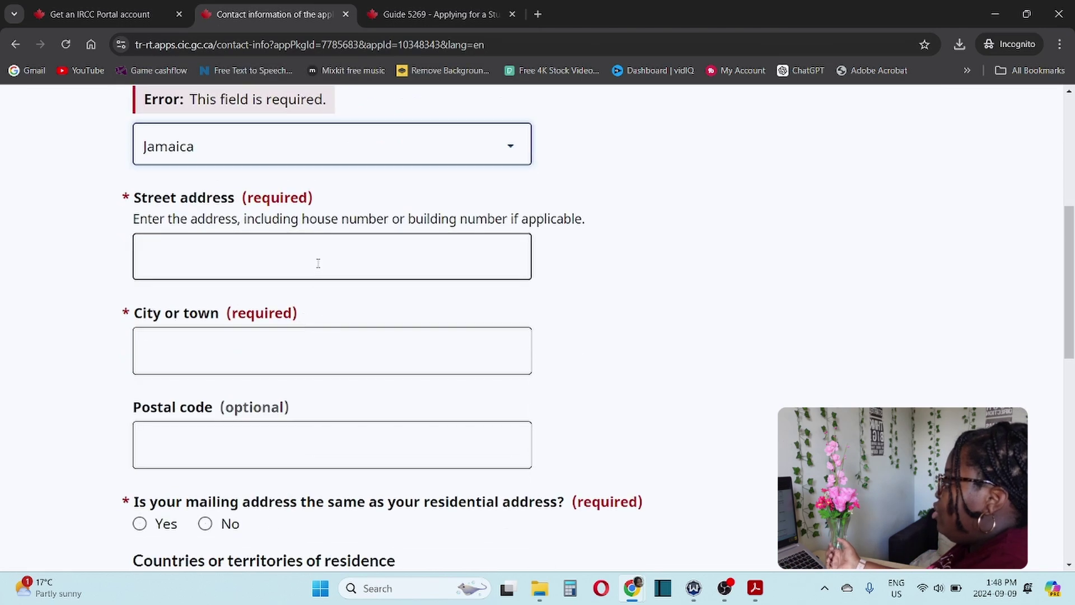
left_click(316, 263)
scroll(391, 299, "up", 3)
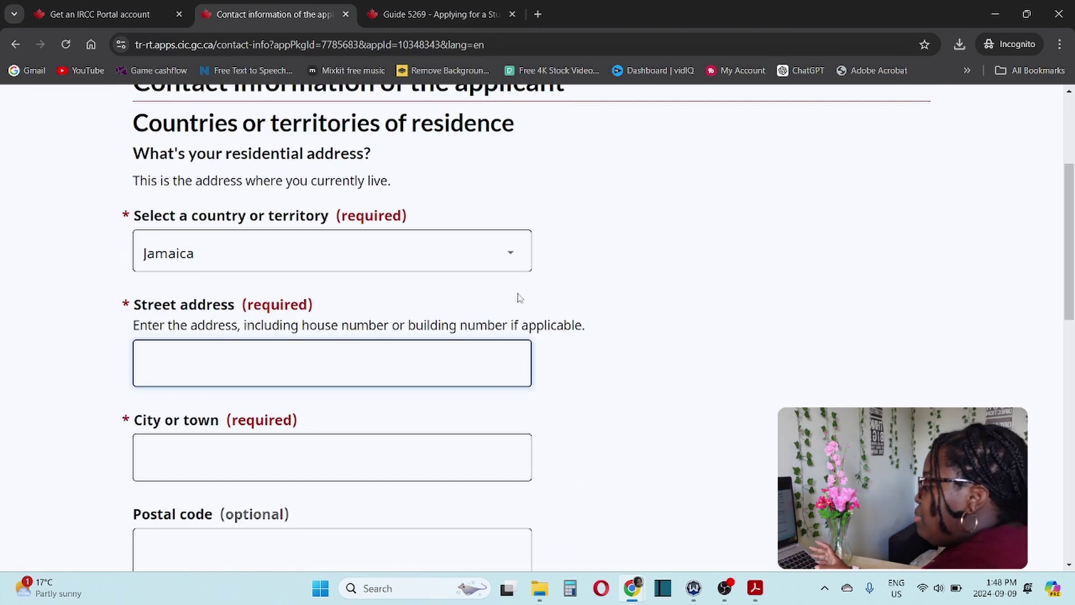
left_click(261, 464)
type("Kingston")
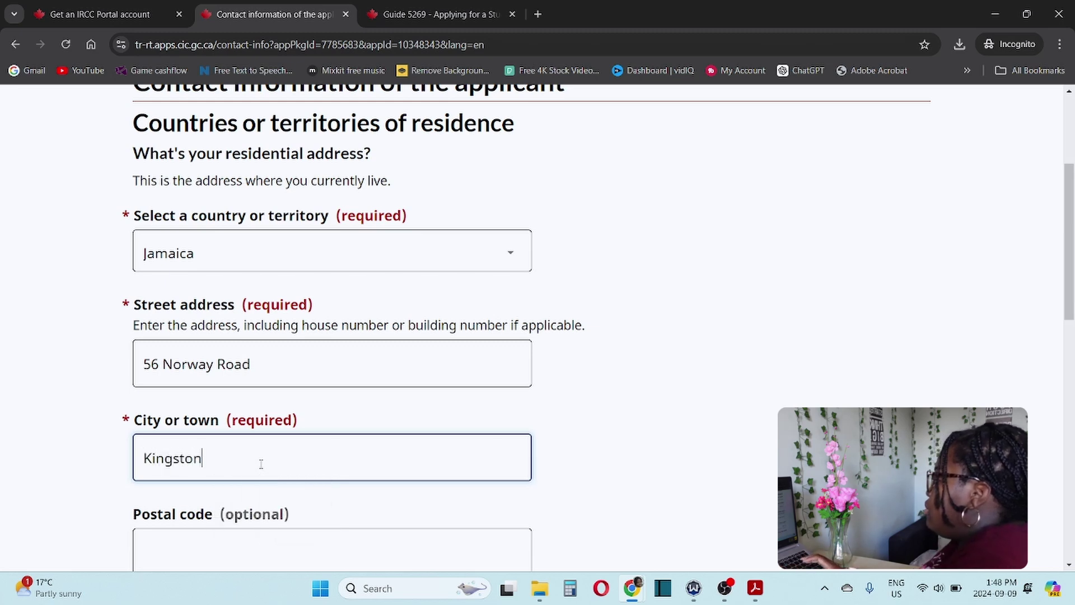
scroll(261, 464, "down", 6)
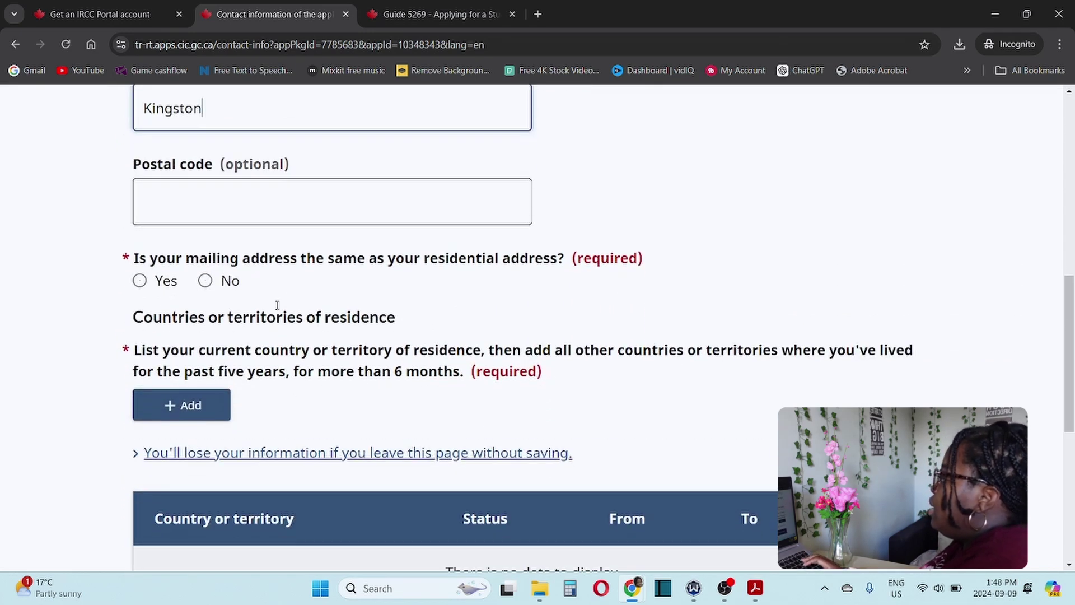
left_click(167, 281)
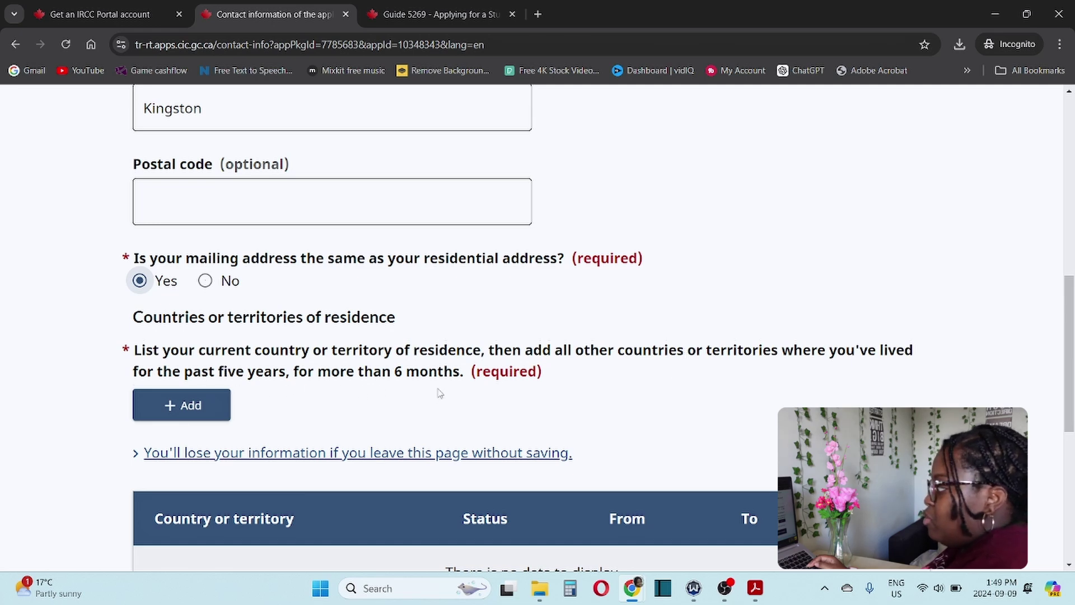
scroll(440, 393, "down", 3)
- Add a country of residence entry for Jamaica with Citizen status
left_click(188, 206)
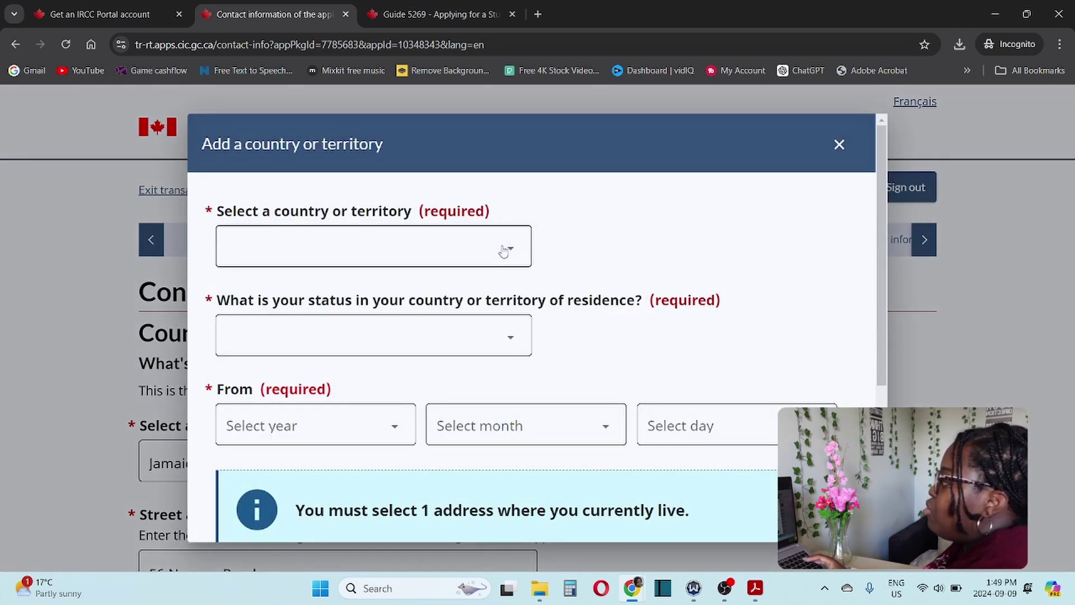
left_click(504, 249)
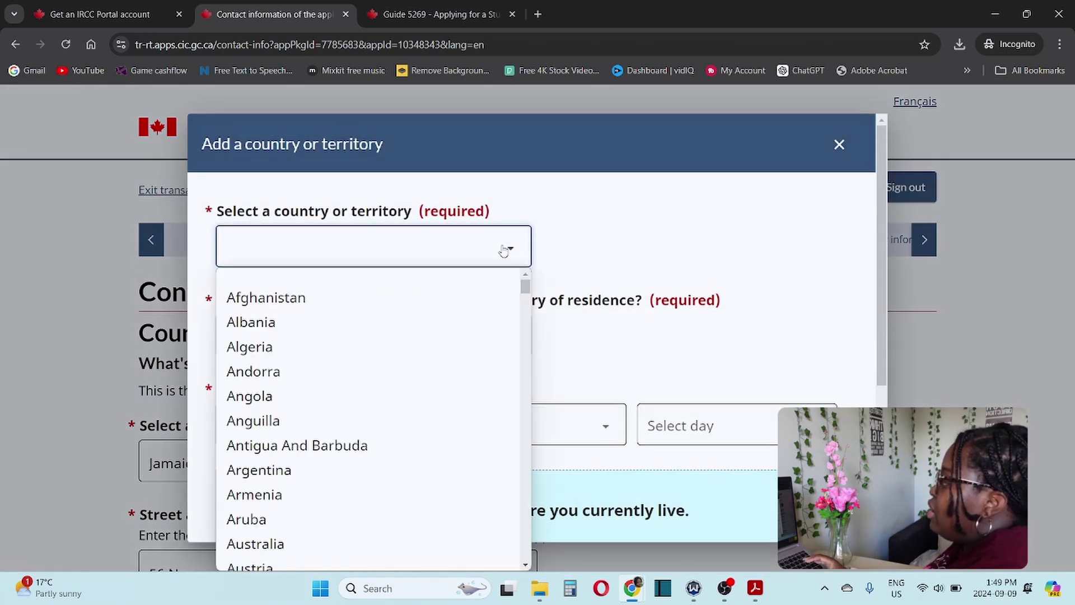
key("j")
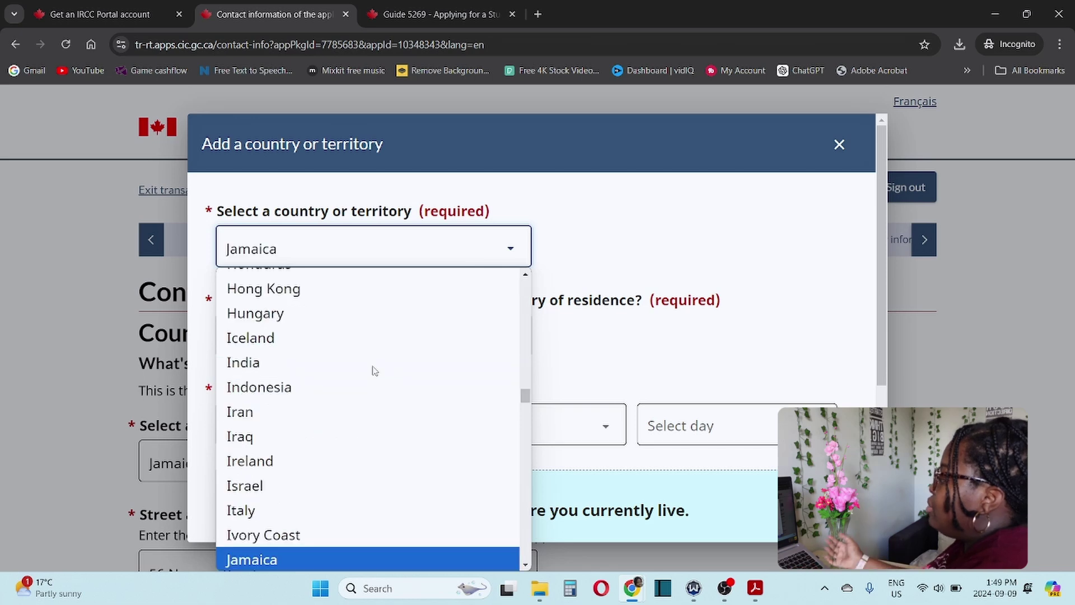
scroll(372, 392, "down", 5)
scroll(372, 415, "up", 2)
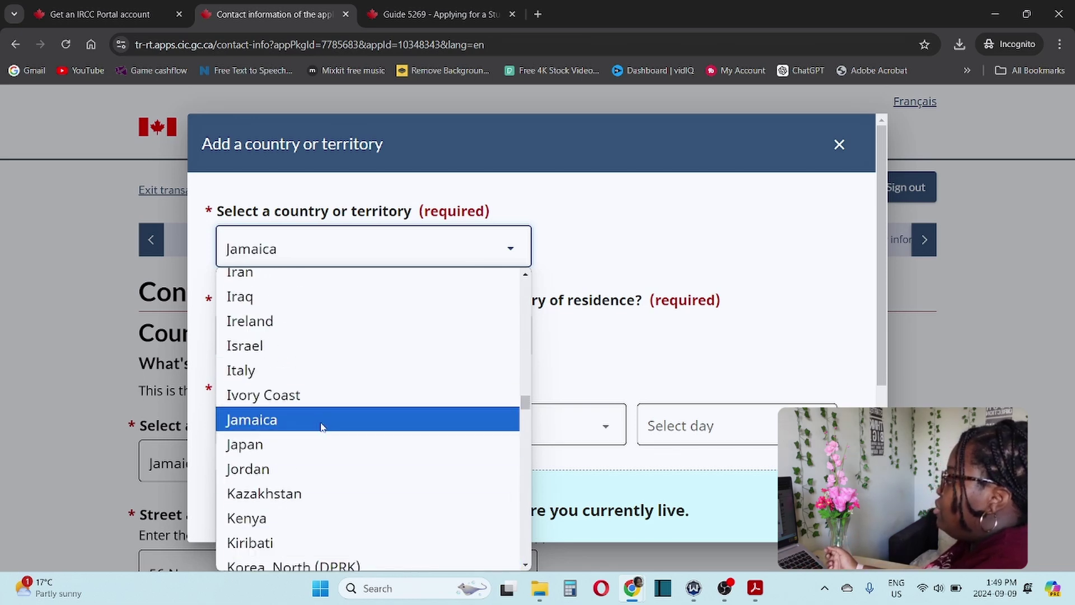
left_click(320, 427)
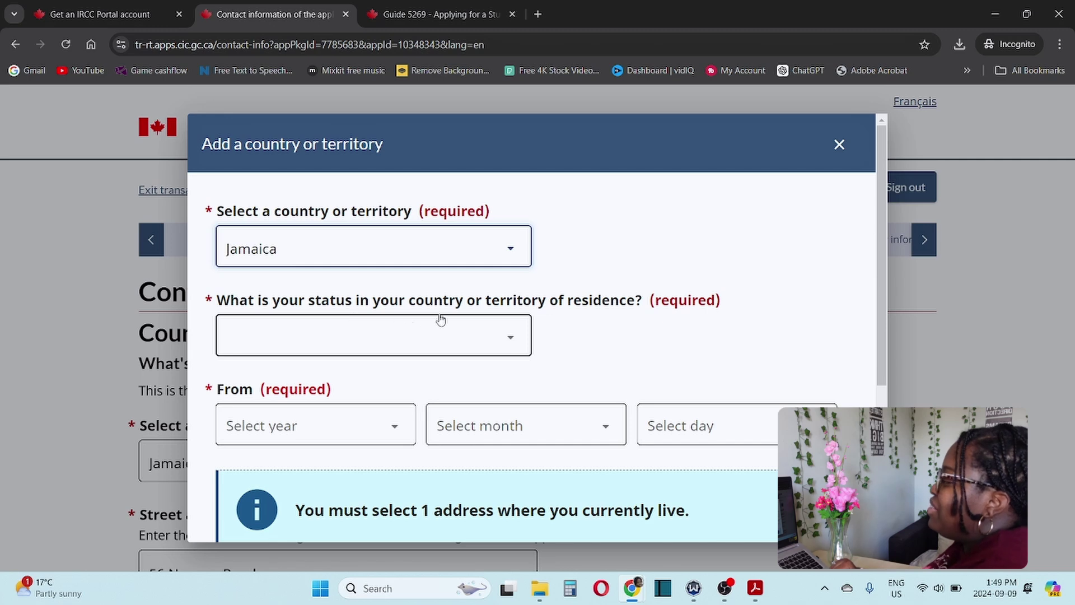
left_click(466, 330)
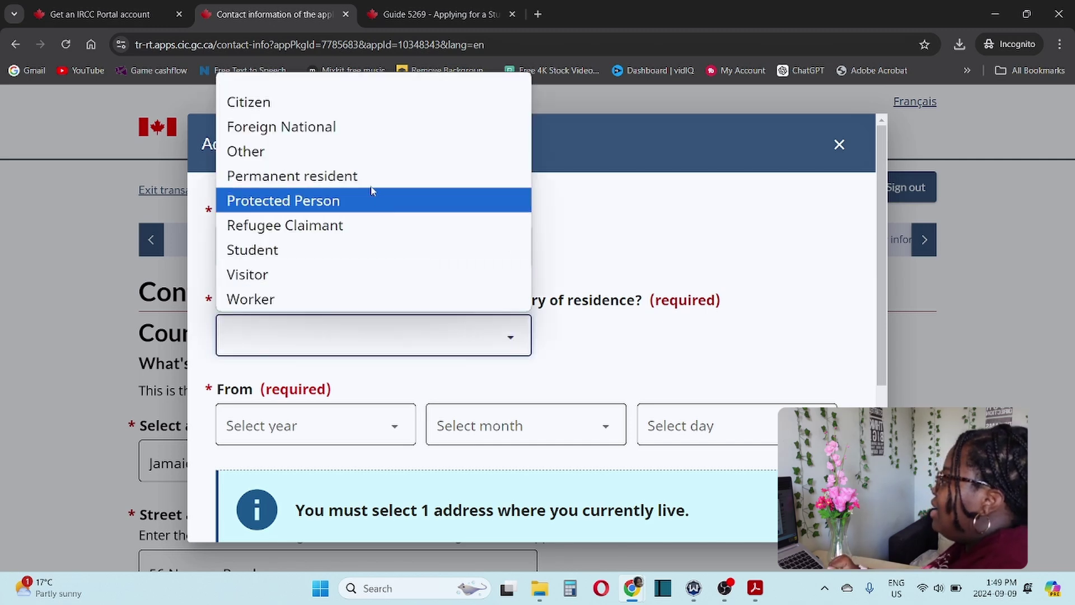
left_click(353, 110)
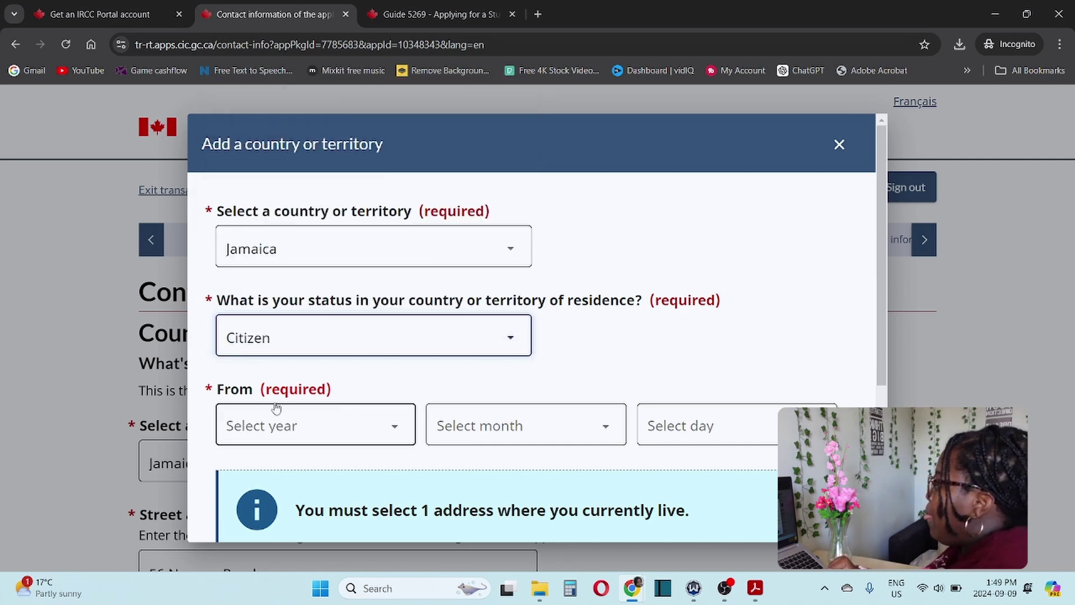
- Set the From date to 1991-04-07, mark Jamaica as current residence, and save the entry
scroll(274, 397, "down", 1)
left_click(280, 358)
scroll(296, 461, "down", 10)
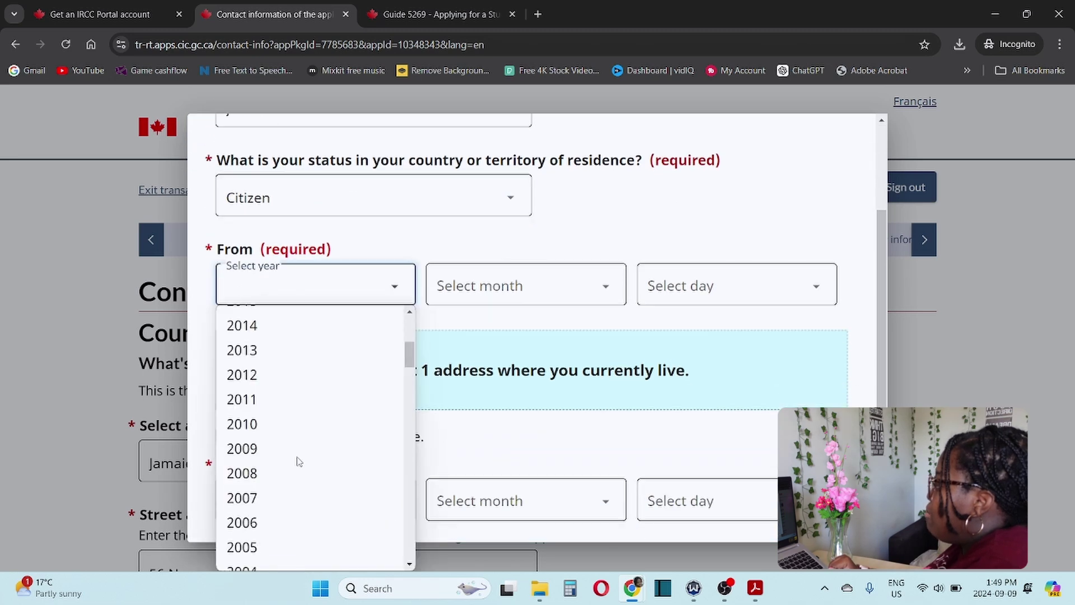
left_click(299, 453)
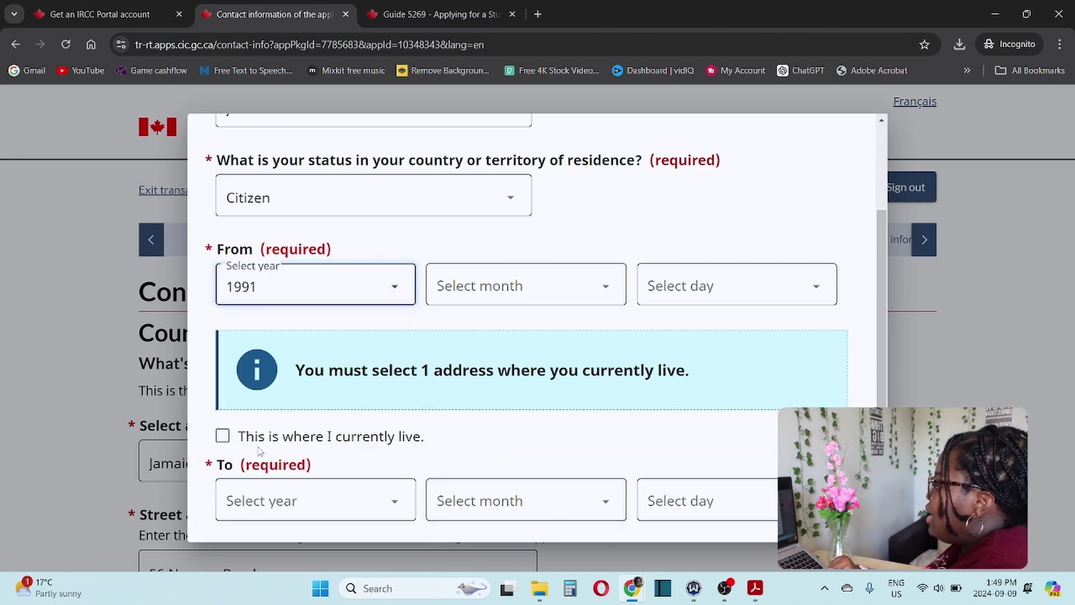
left_click(523, 286)
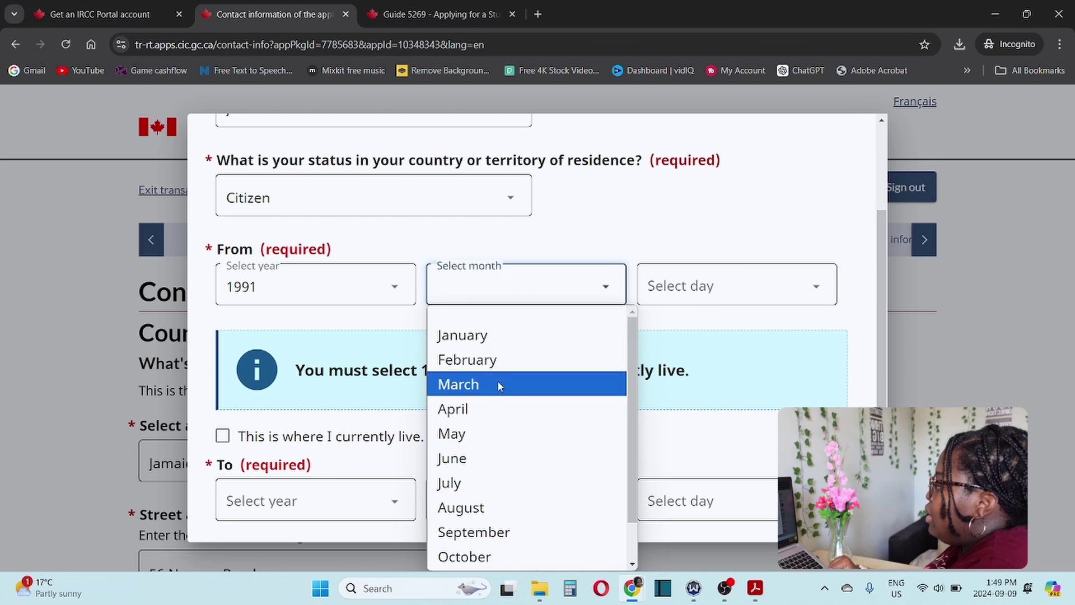
left_click(495, 404)
left_click(725, 305)
left_click(700, 465)
left_click(223, 365)
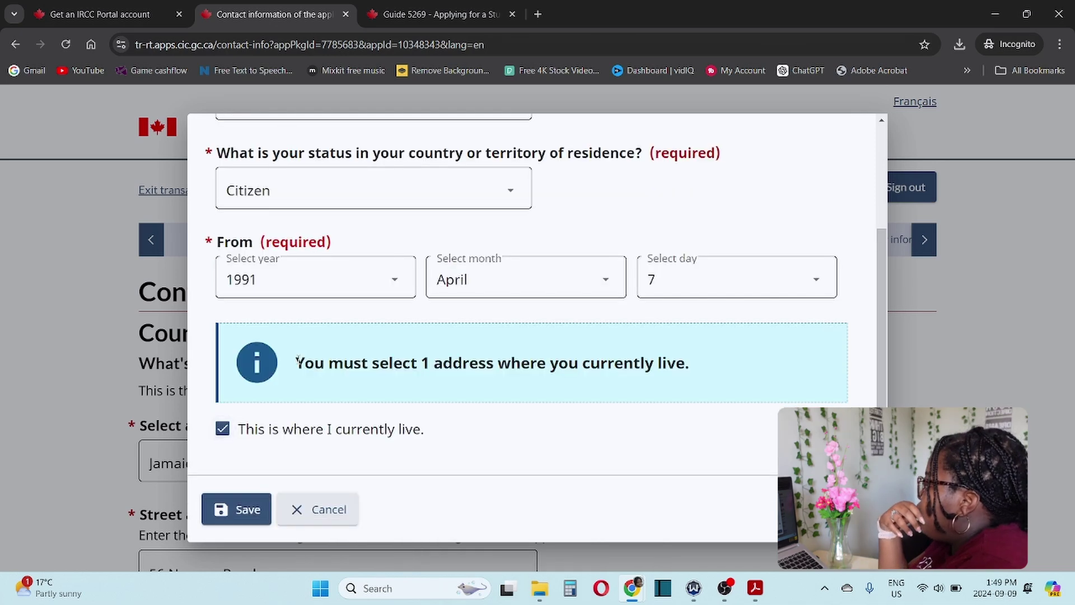
left_click(231, 511)
scroll(224, 515, "down", 2)
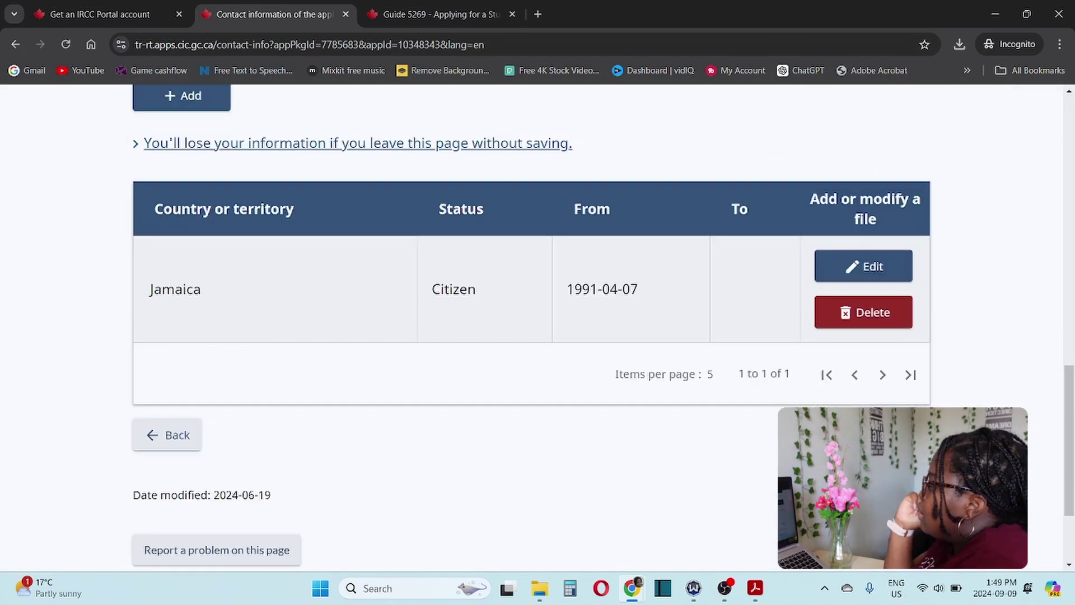
- Save contact details, answer No to already having valid biometrics, and continue
left_click(861, 435)
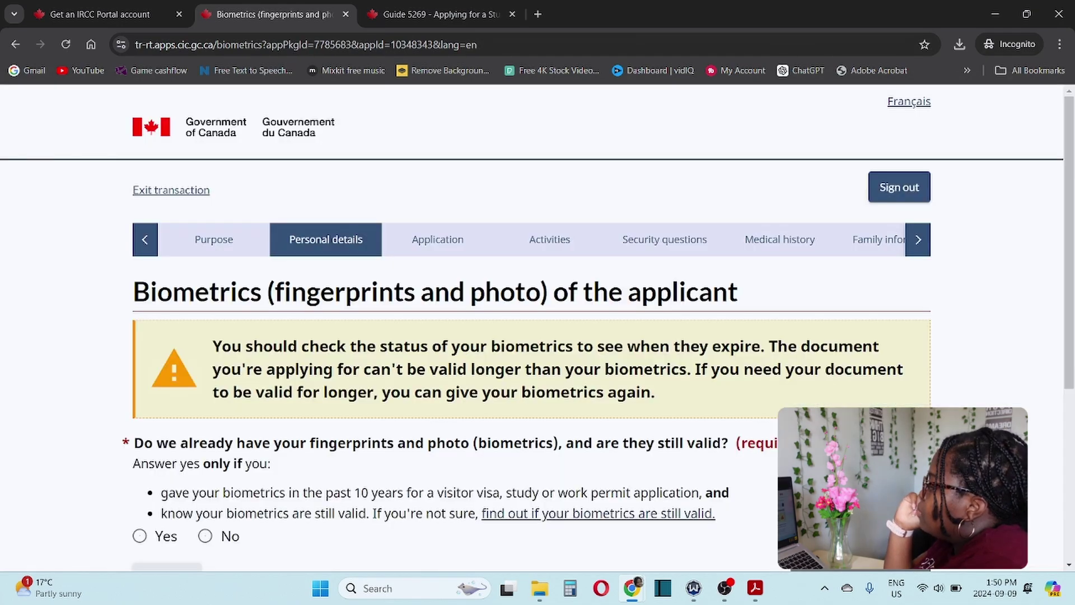
scroll(671, 404, "down", 1)
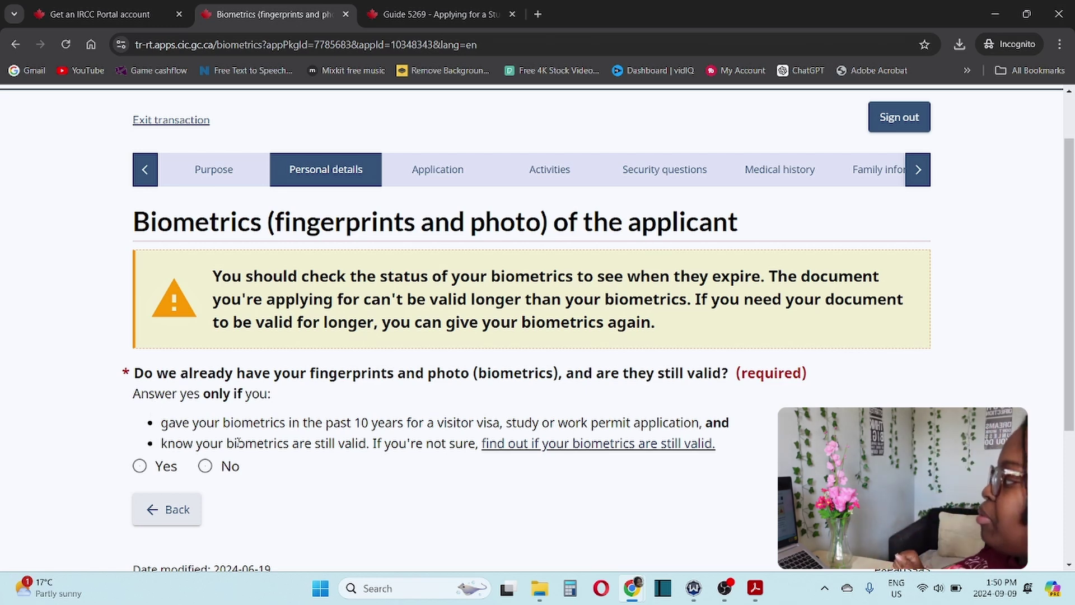
left_click(205, 466)
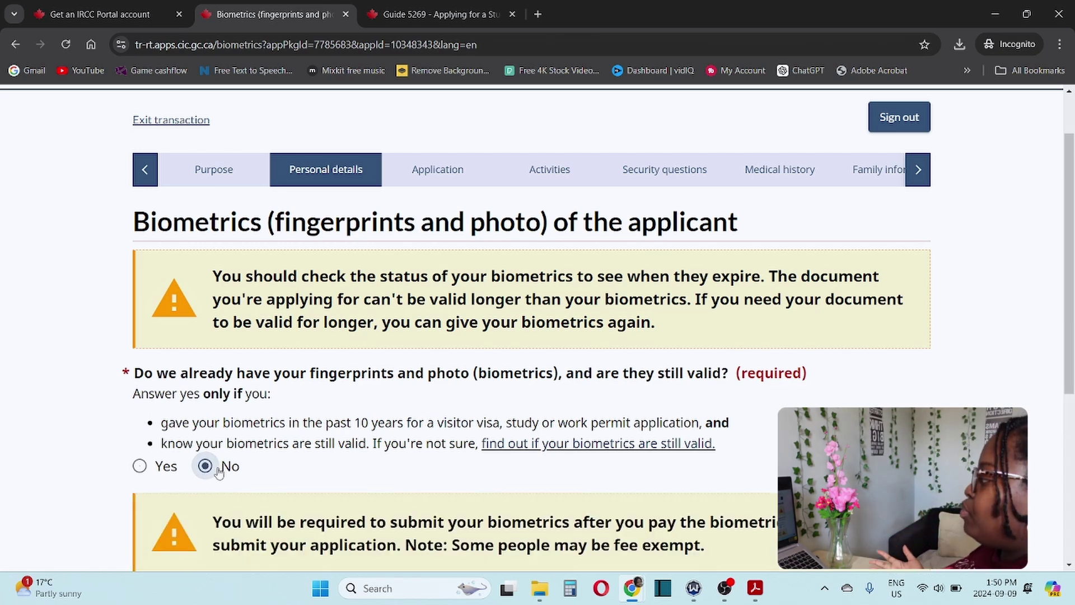
scroll(616, 283, "down", 3)
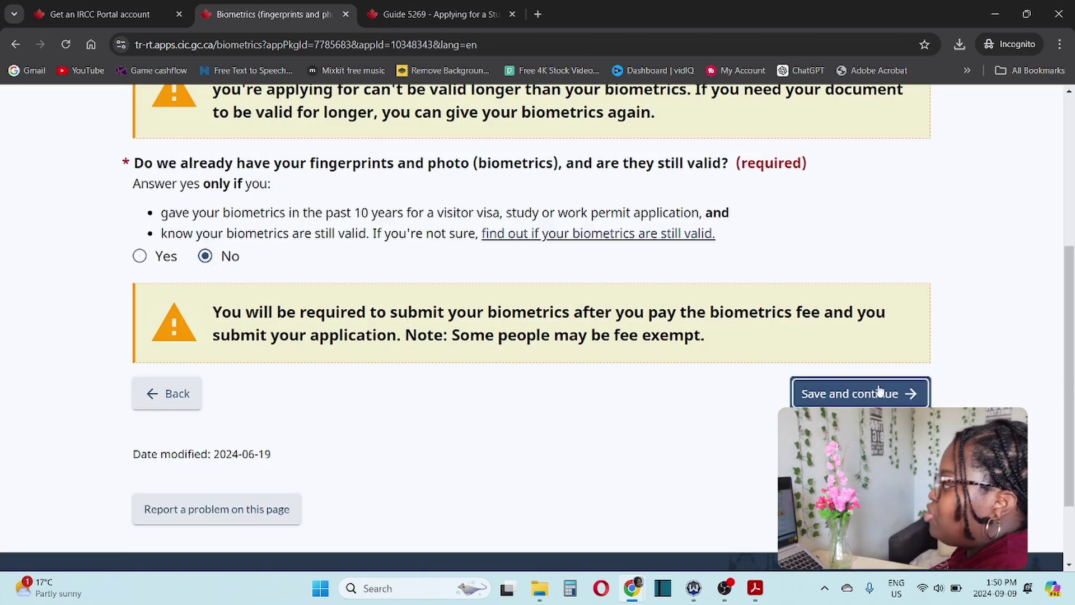
left_click(878, 386)
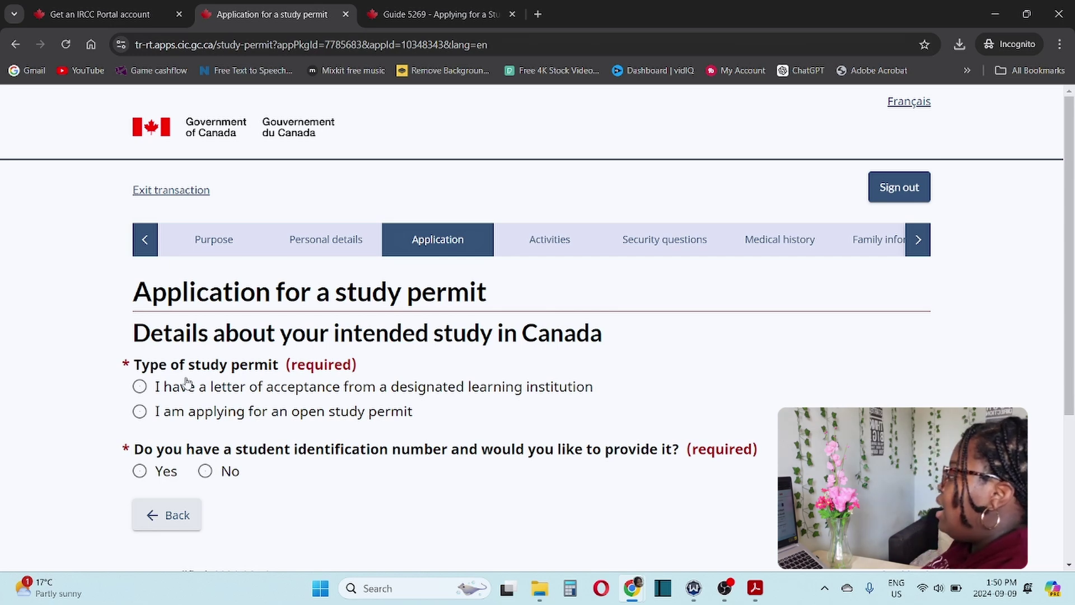
- Choose applying with a DLI letter of acceptance and 'None of the above apply to me.'
left_click(532, 385)
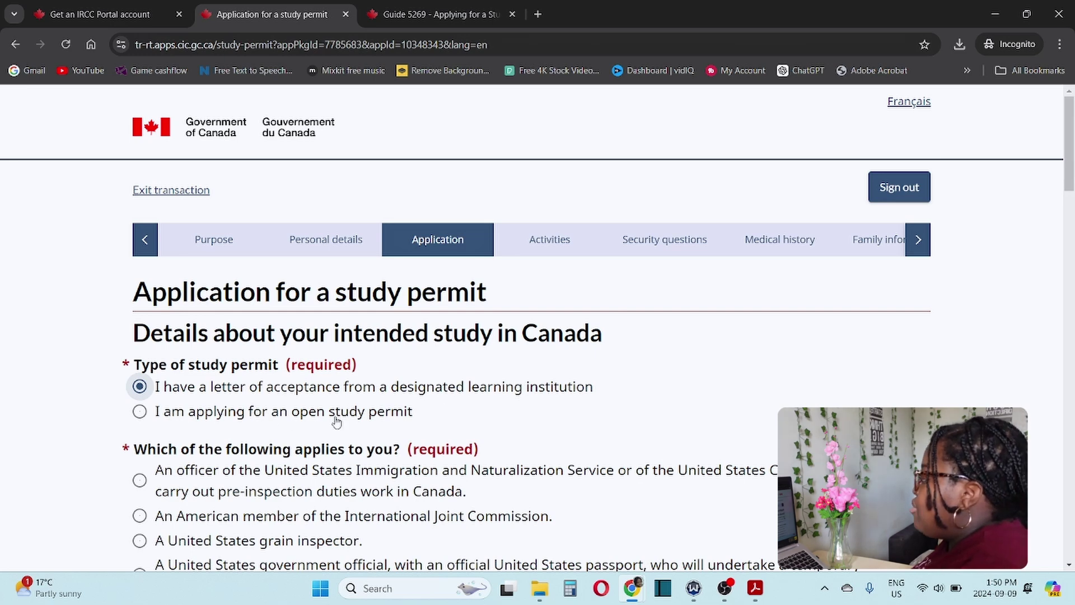
scroll(358, 336, "down", 3)
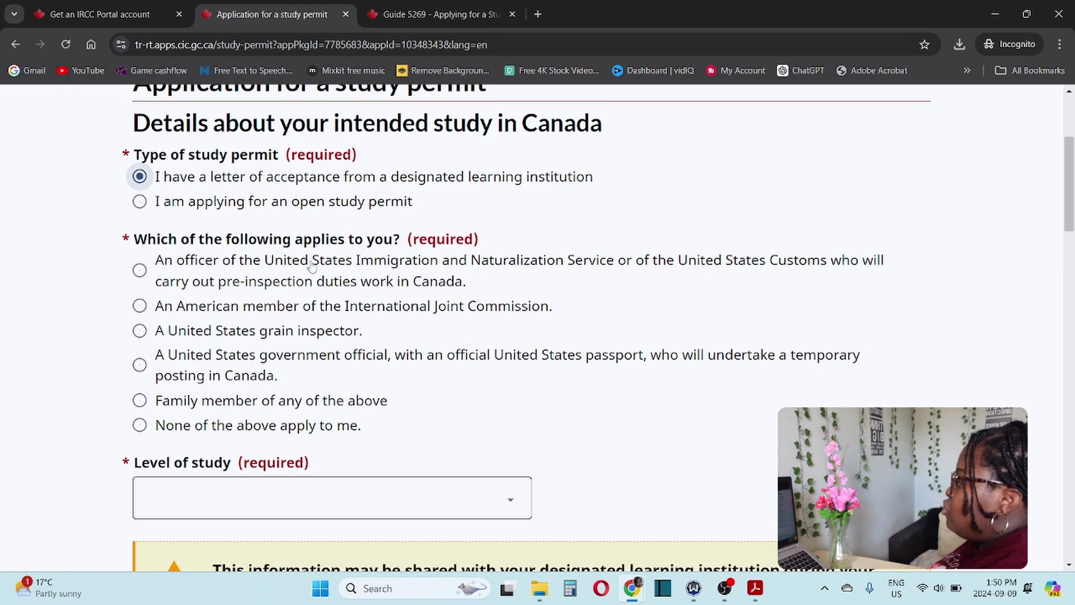
left_click(320, 417)
scroll(498, 401, "down", 1)
scroll(498, 398, "down", 2)
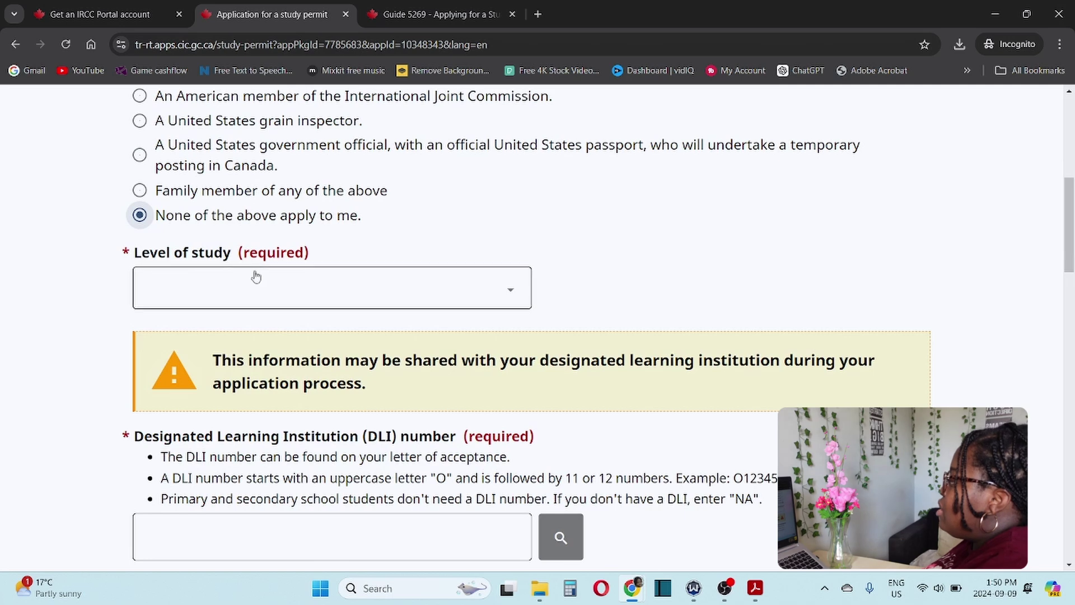
- Set the level of study to University - Master's Deg
left_click(266, 296)
scroll(280, 82, "down", 1)
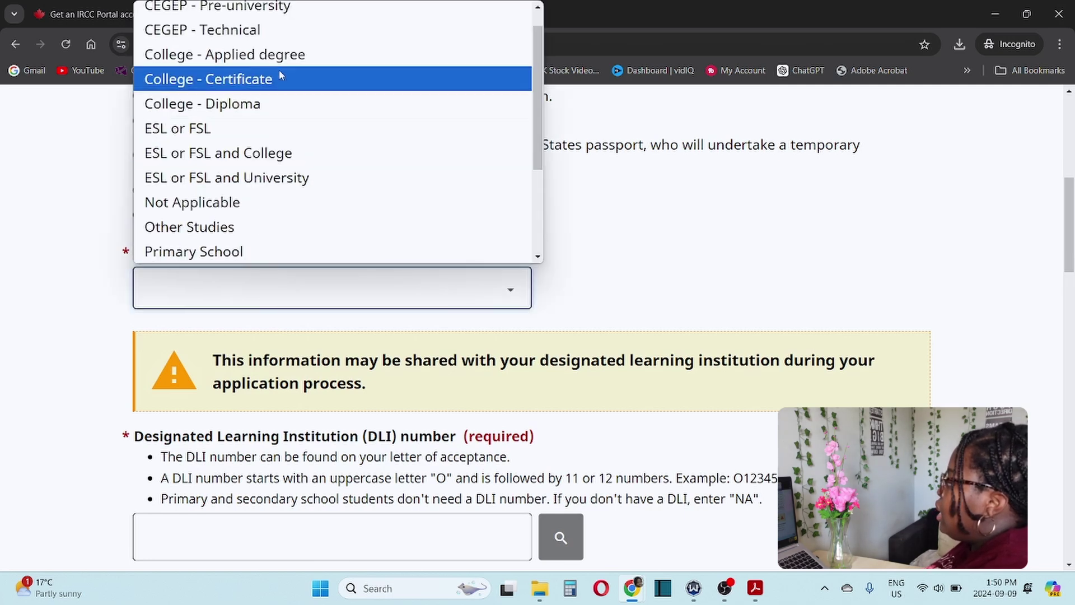
scroll(287, 228, "up", 1)
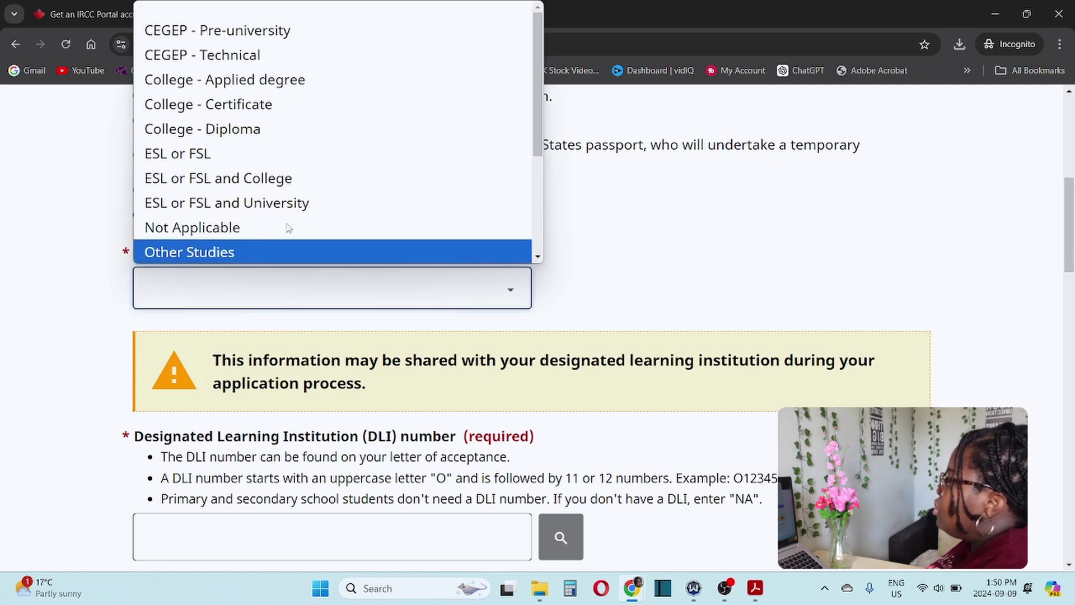
scroll(299, 168, "down", 5)
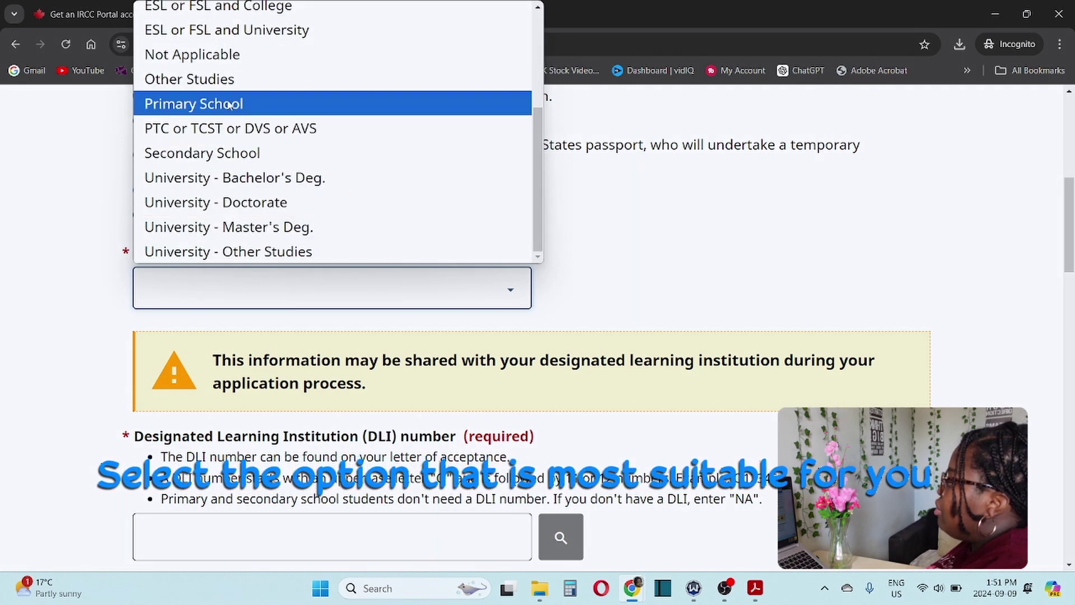
left_click(264, 224)
scroll(326, 322, "down", 1)
- Search for the DLI number and open Canada.ca's designated learning institutions list
scroll(326, 322, "down", 2)
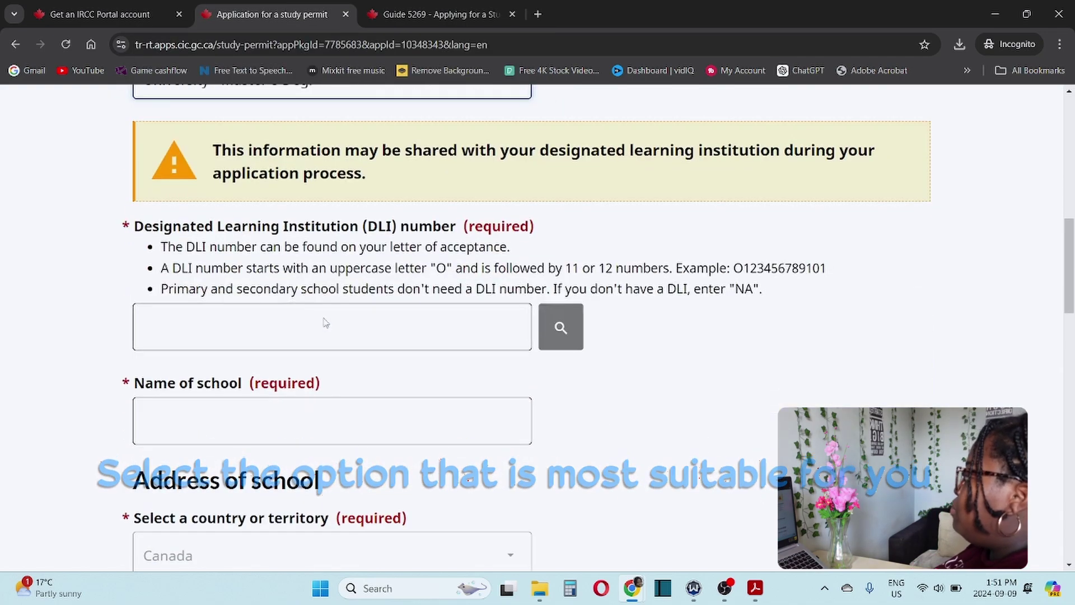
left_click(324, 322)
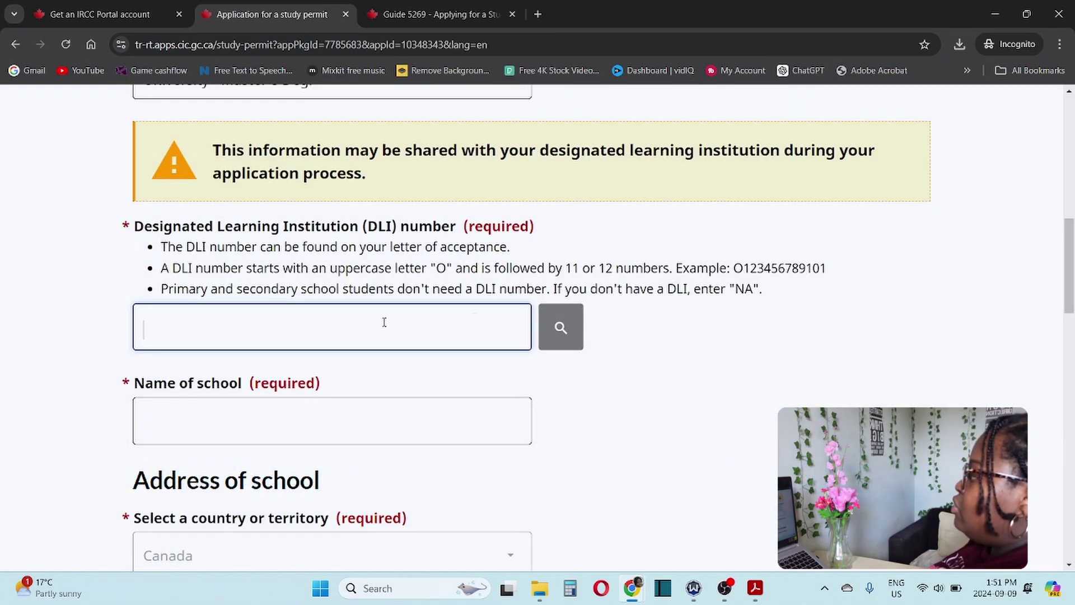
left_click(563, 327)
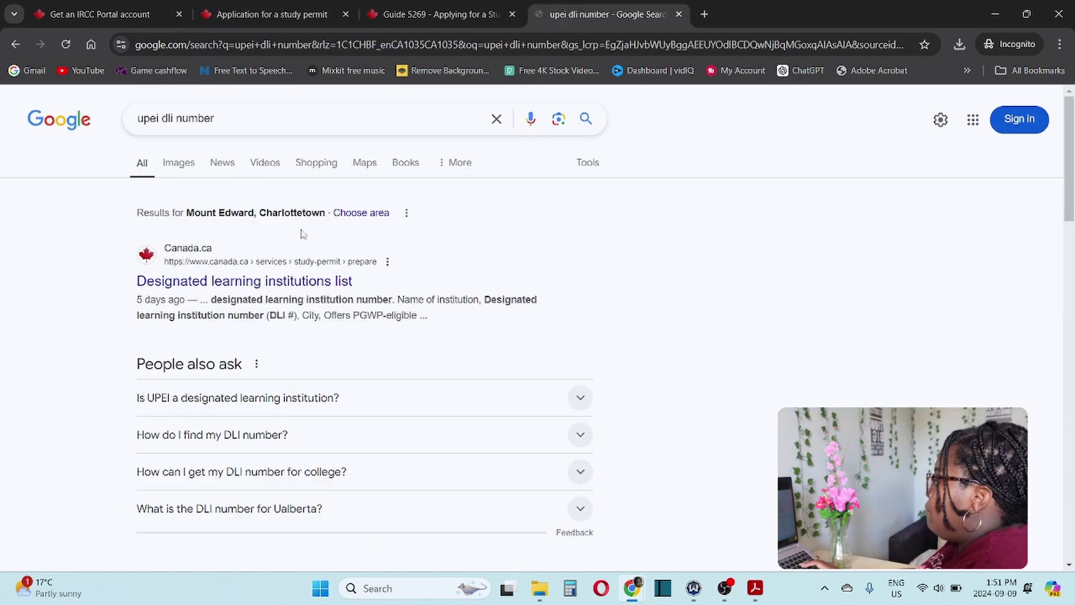
left_click(286, 283)
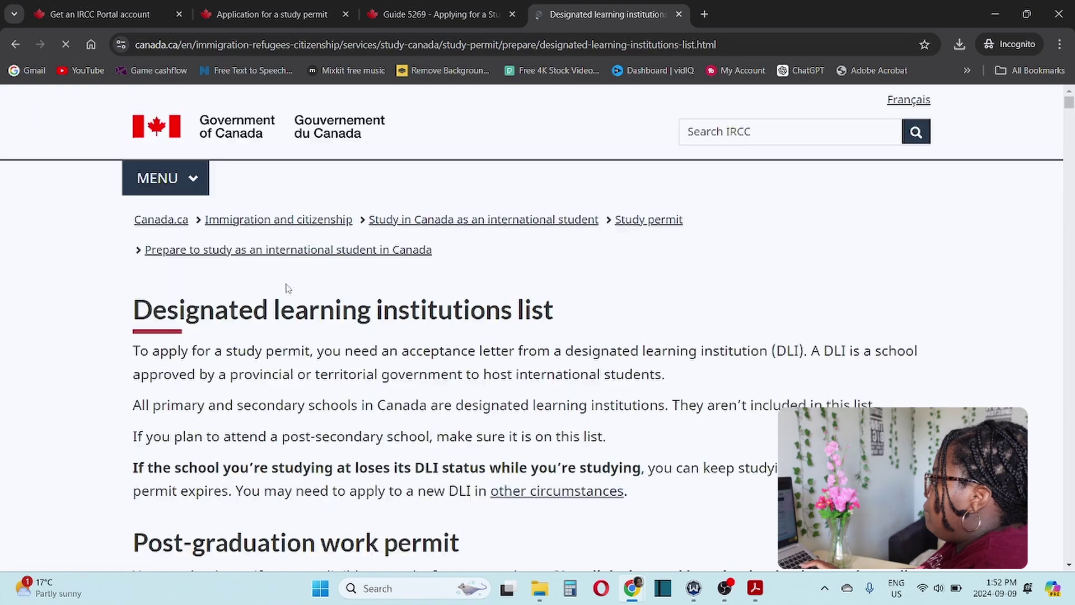
scroll(359, 332, "down", 5)
scroll(359, 332, "down", 2)
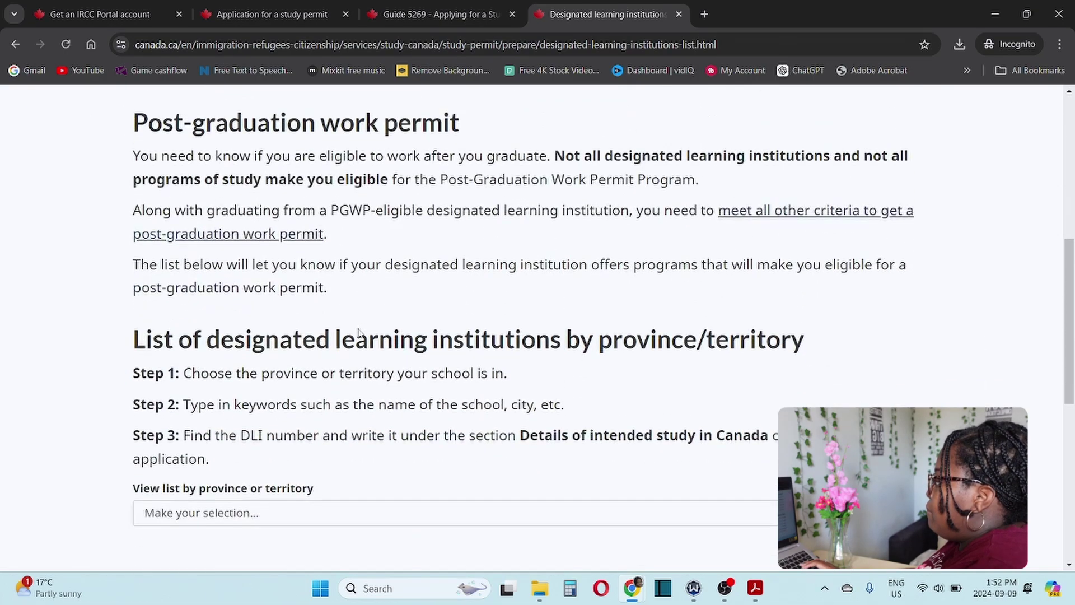
scroll(359, 328, "down", 3)
left_click(382, 308)
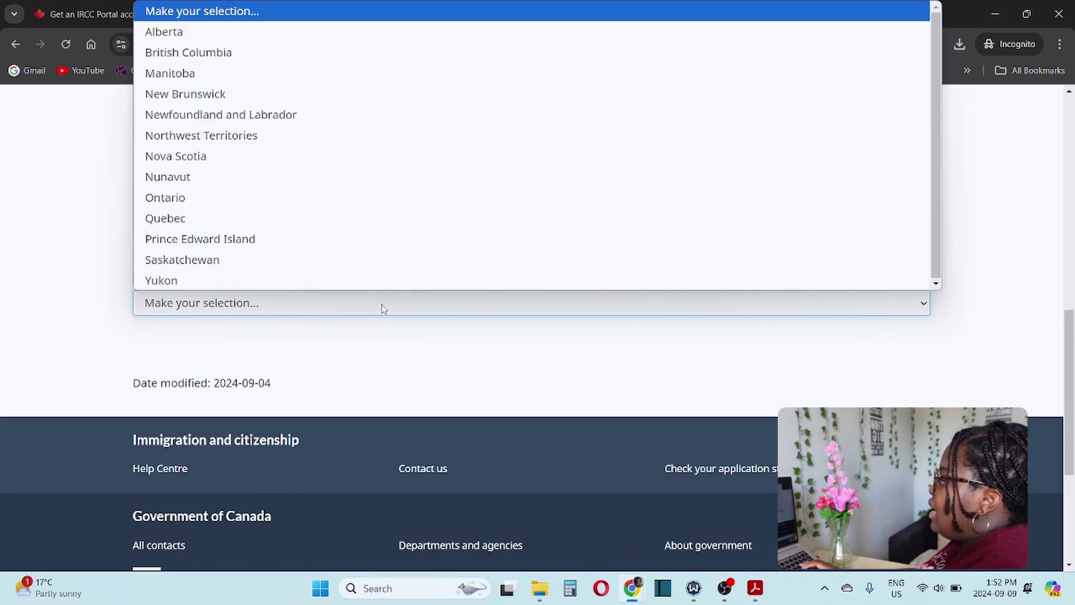
left_click(299, 235)
scroll(346, 276, "down", 3)
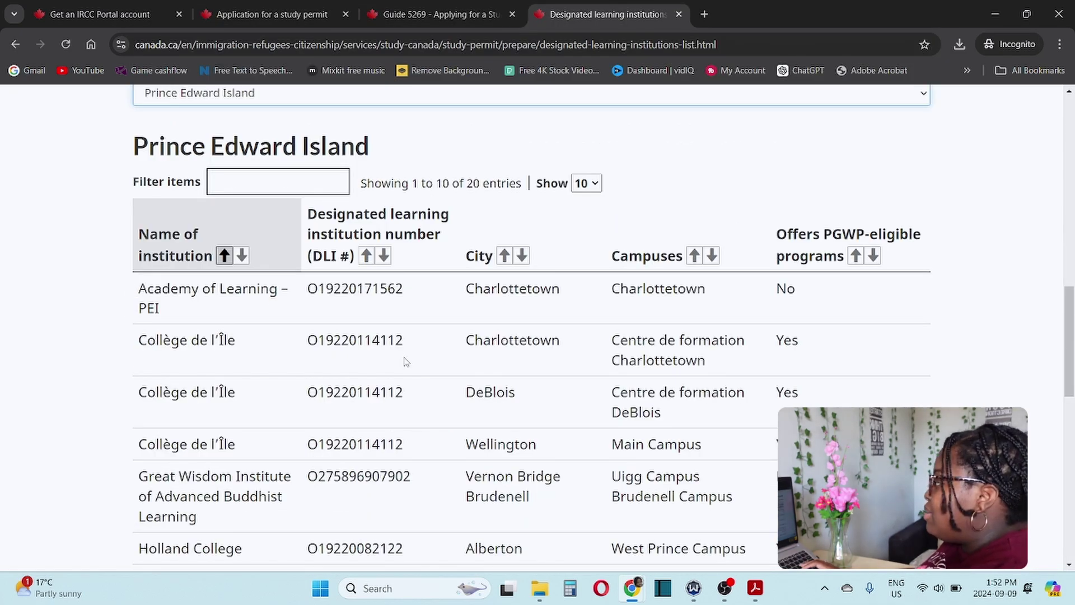
scroll(384, 392, "down", 3)
left_click_drag(417, 375, 309, 377)
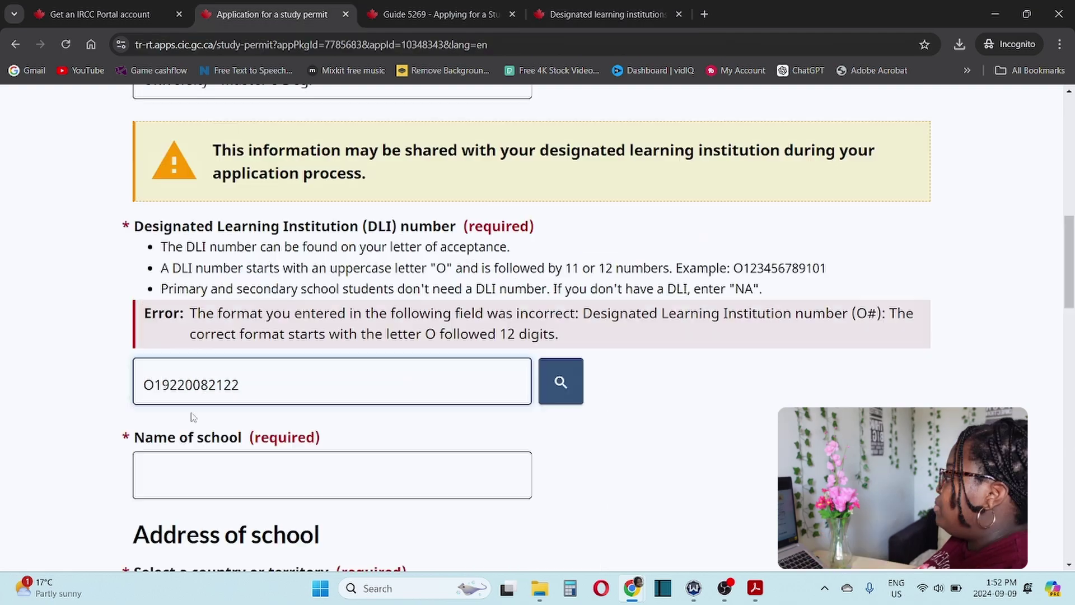
scroll(224, 420, "down", 2)
- Enter 'Holland College' as the name of school
left_click(285, 345)
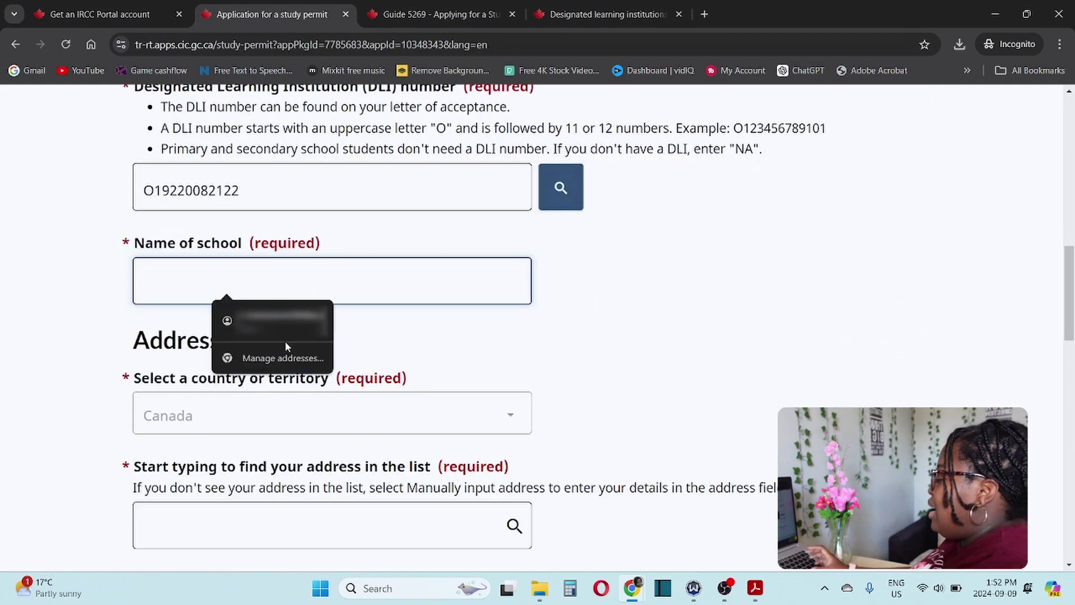
type("Holland College")
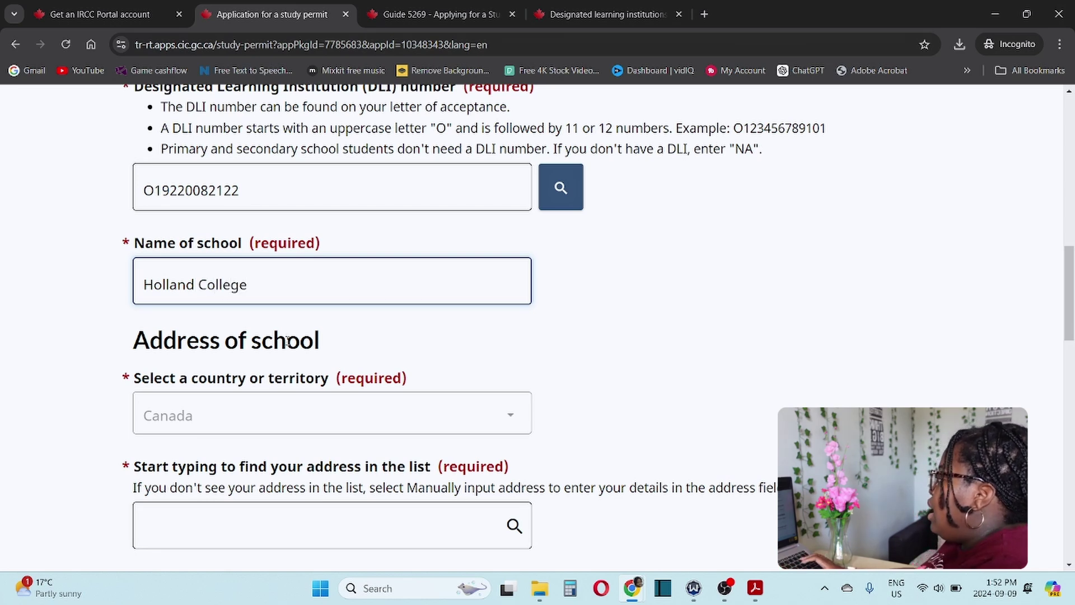
scroll(427, 372, "down", 3)
left_click(335, 265)
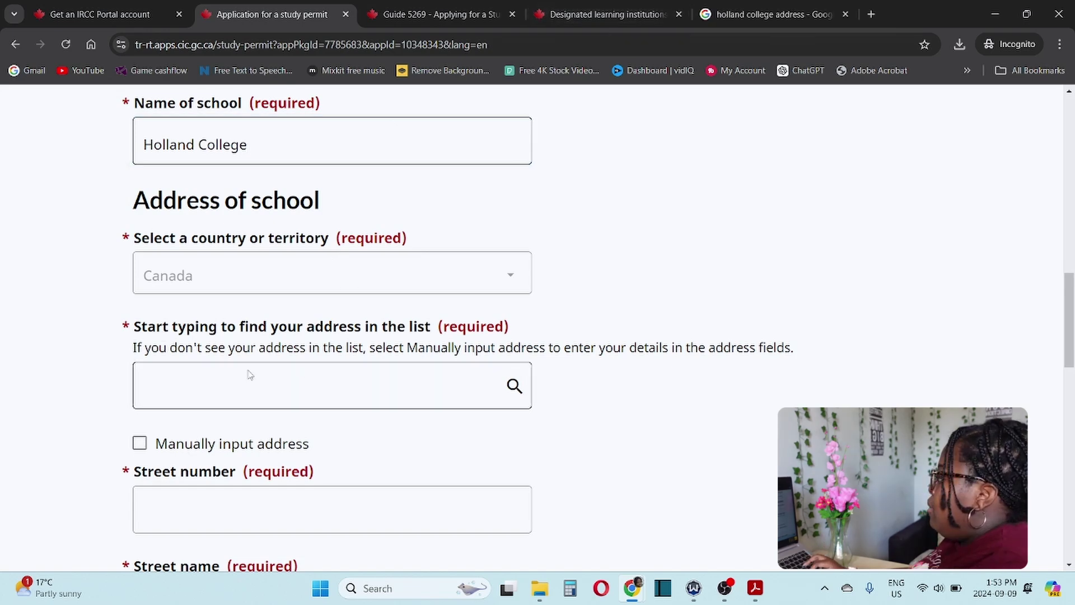
- Paste the school's street address and pick the matching suggestion to fill the address fields
left_click(250, 374)
type("140 Weymouth St")
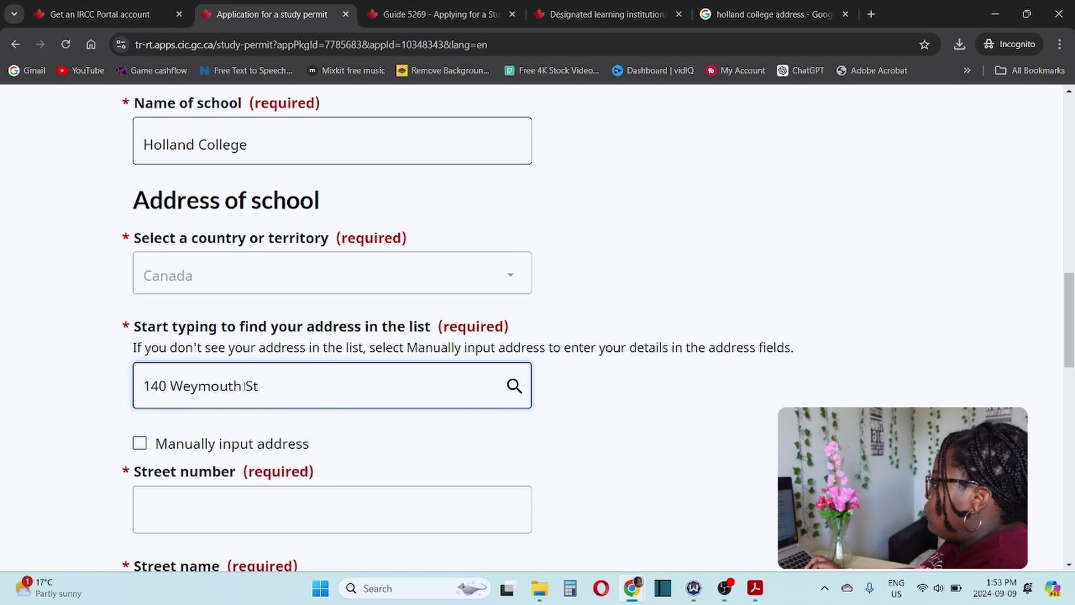
left_click(305, 427)
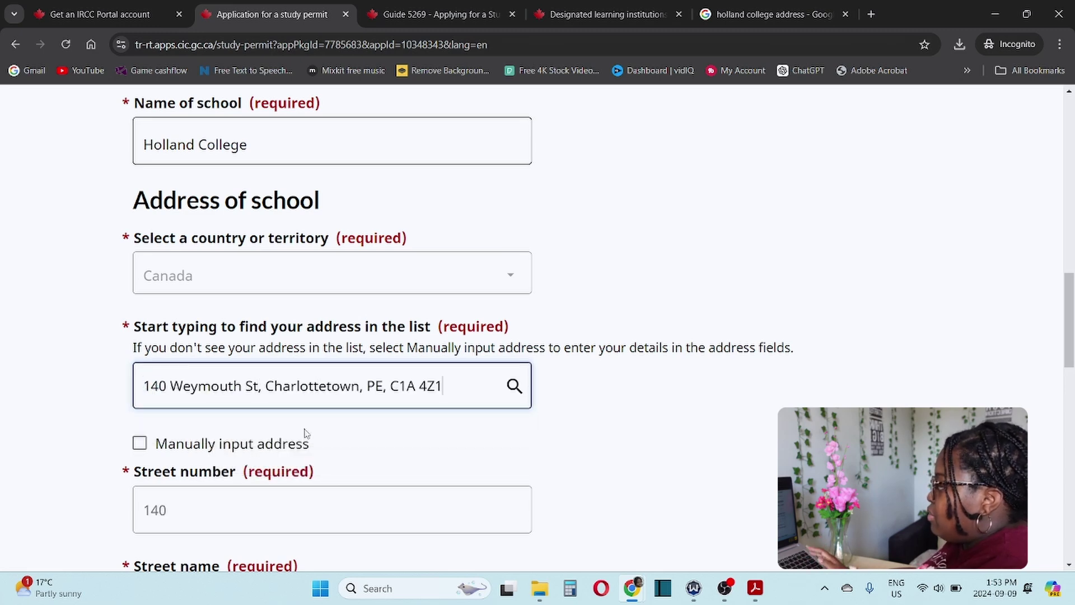
scroll(308, 428, "down", 6)
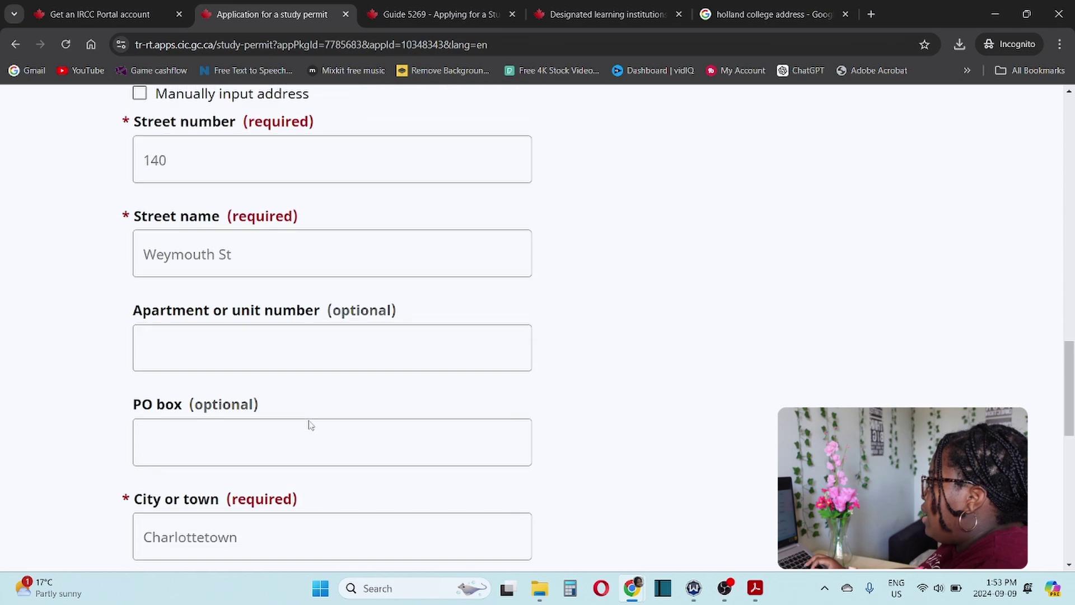
scroll(310, 425, "down", 10)
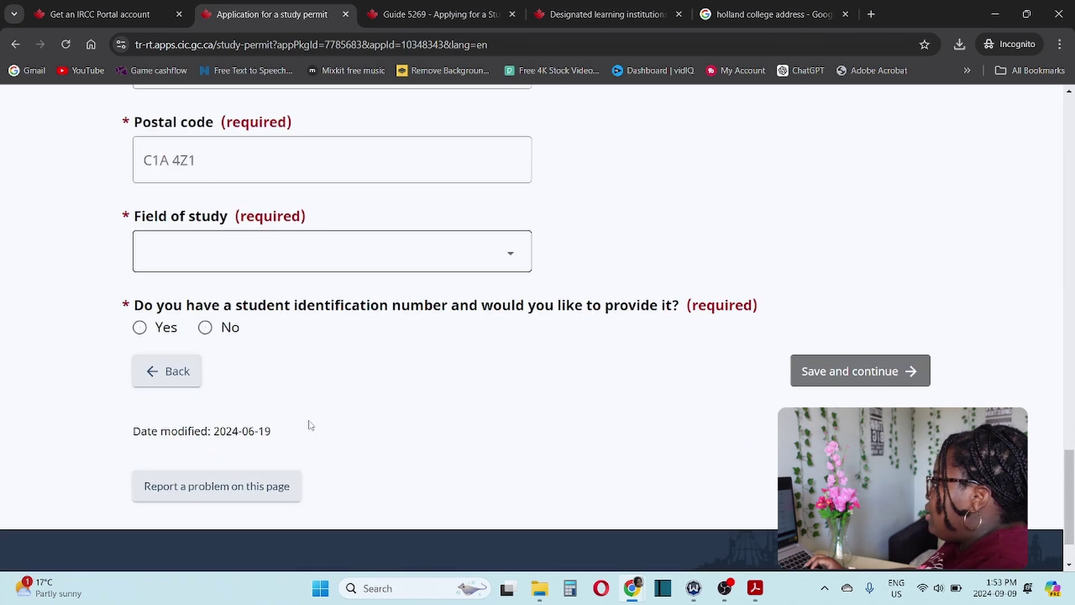
scroll(311, 426, "up", 2)
- Set the field of study to Business/Mgmt/Marketing
left_click(282, 395)
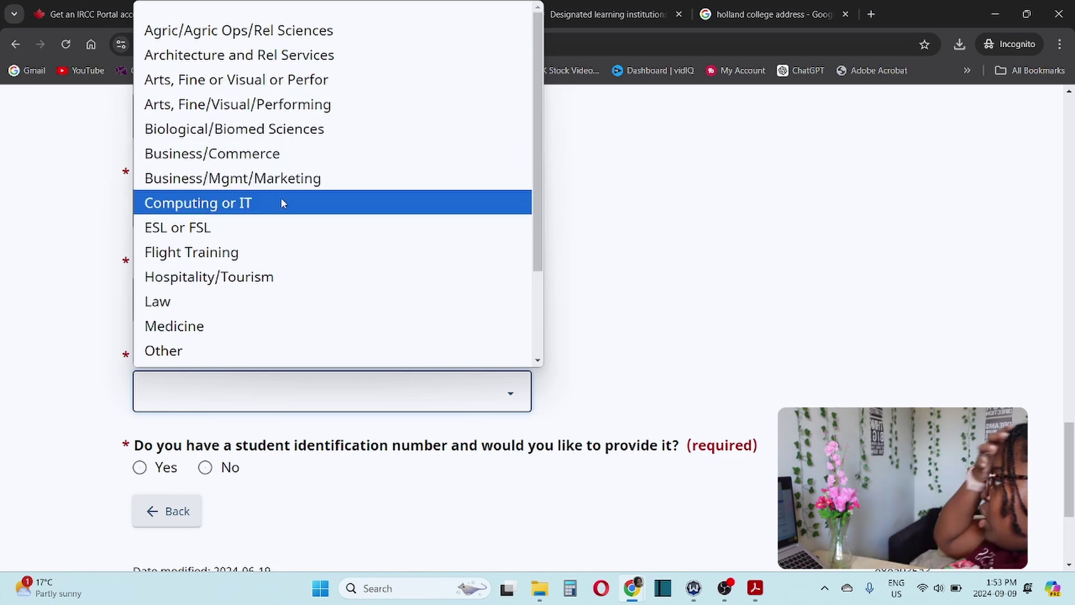
left_click(280, 178)
scroll(270, 431, "down", 4)
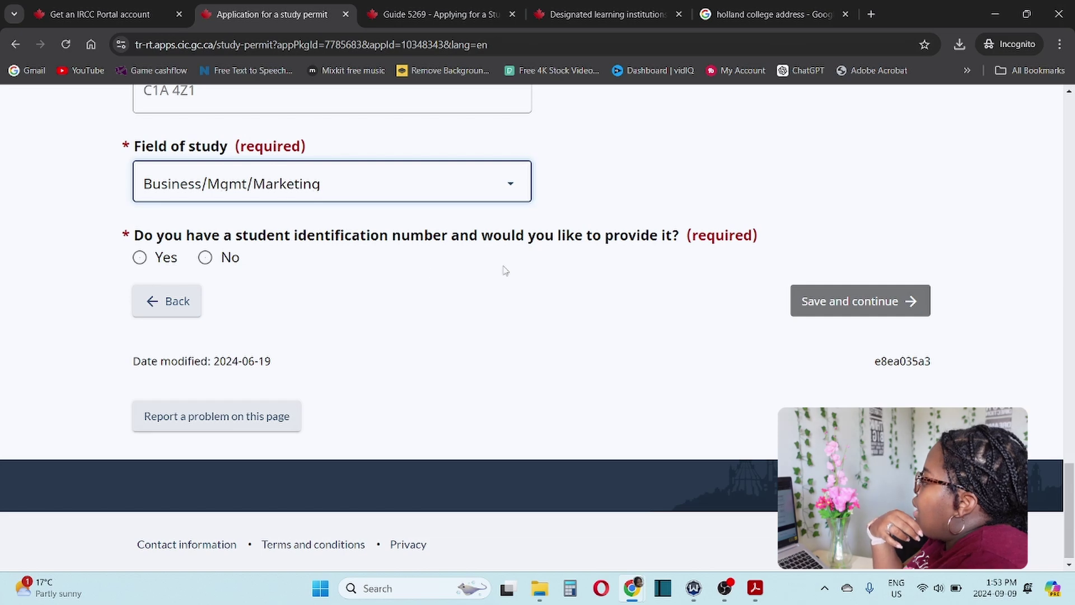
- Answer Yes to having a student ID, paste the student identification number, and continue
left_click(205, 258)
left_click(161, 262)
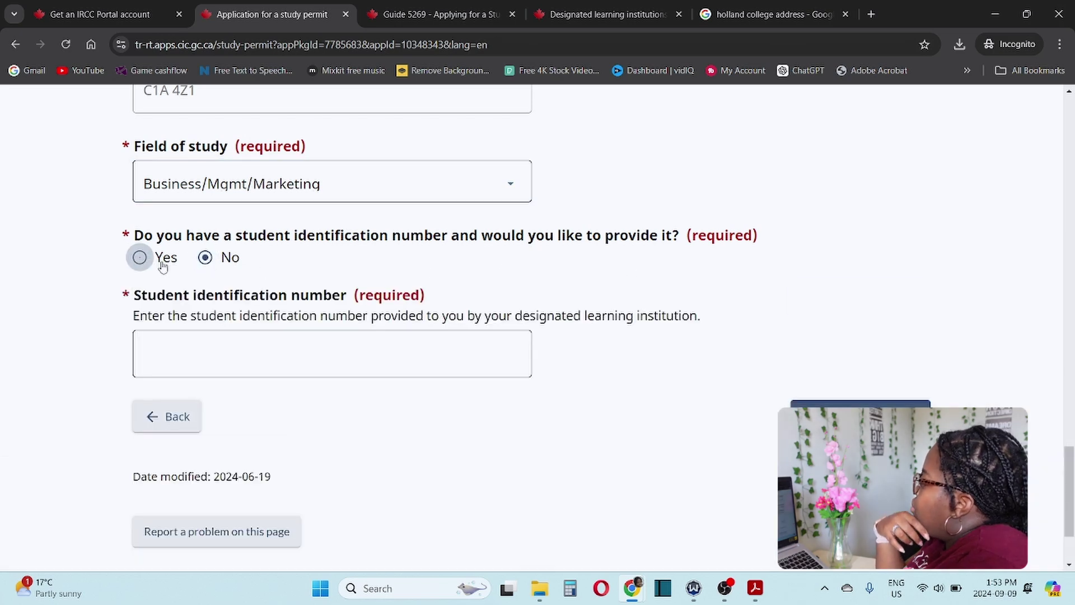
left_click(241, 356)
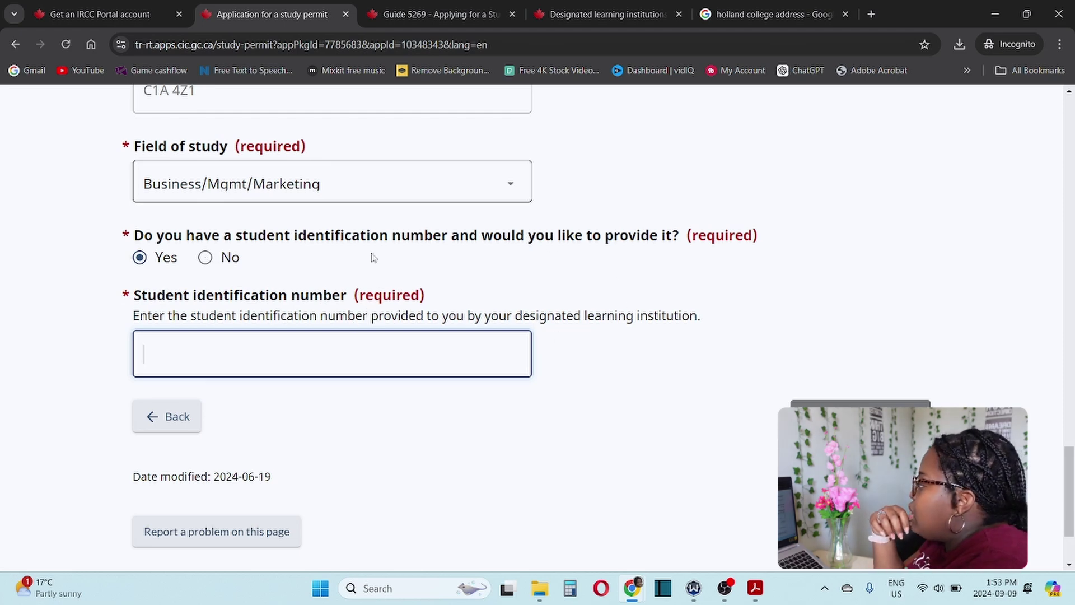
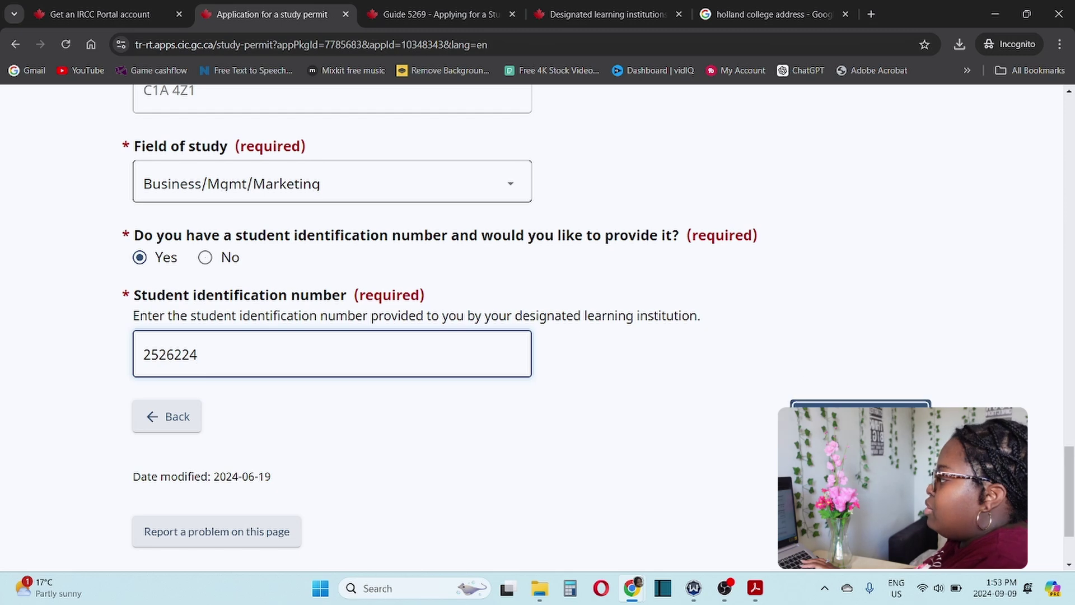
left_click(579, 359)
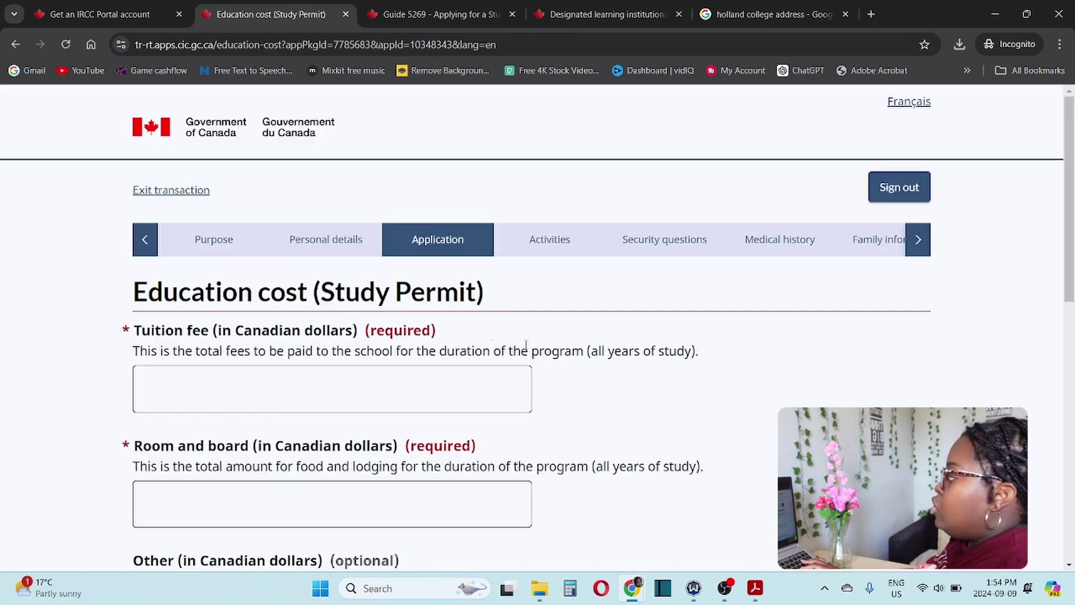
- Enter 30000 as the tuition fee on the Education cost page, with Calculator at hand
scroll(225, 357, "down", 2)
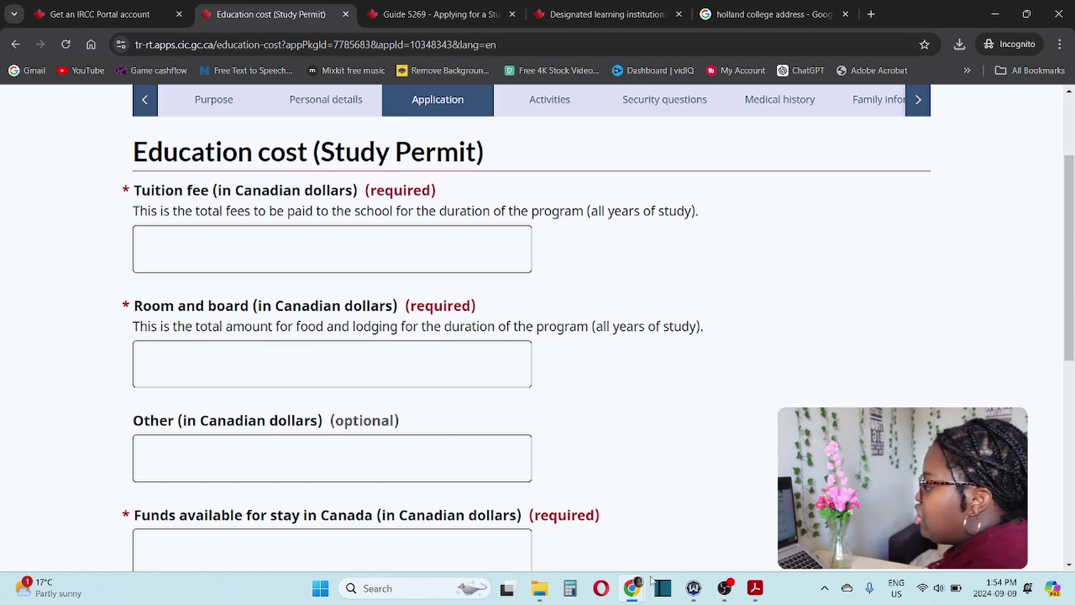
left_click(570, 588)
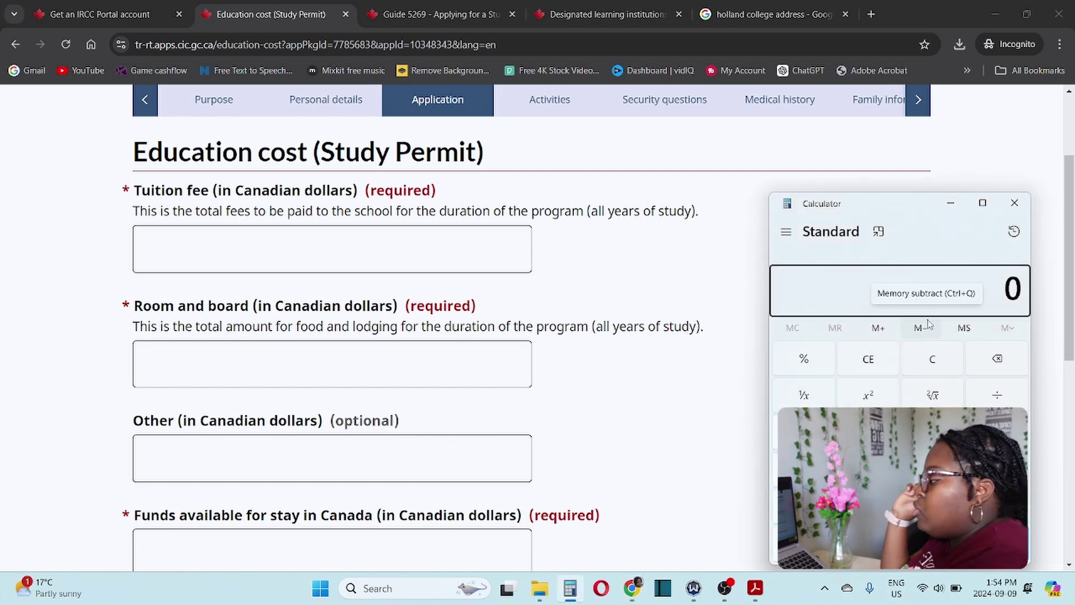
type("15")
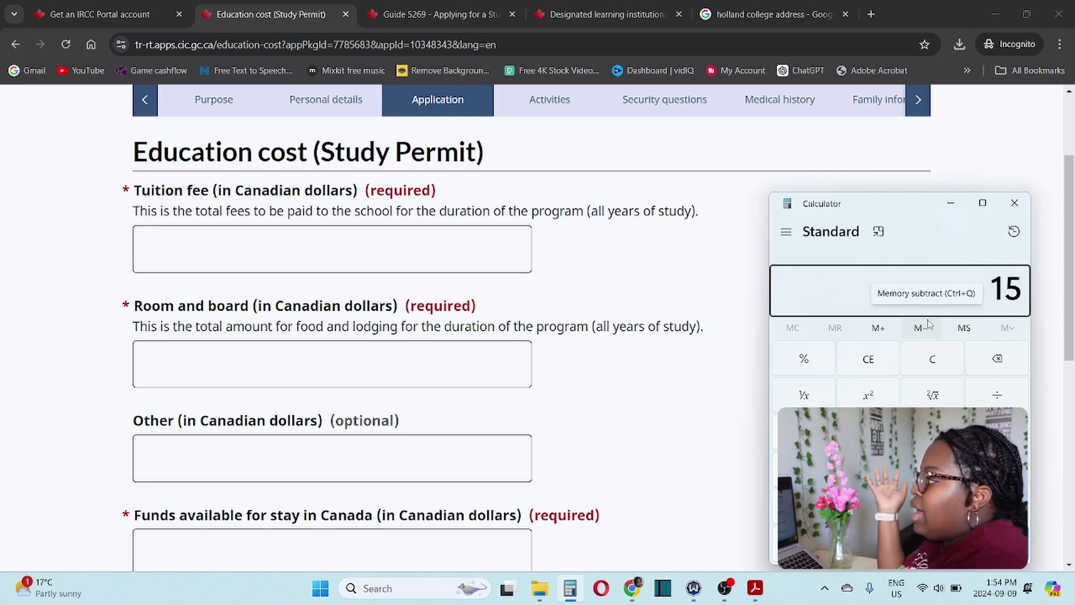
left_click(376, 242)
type("30000")
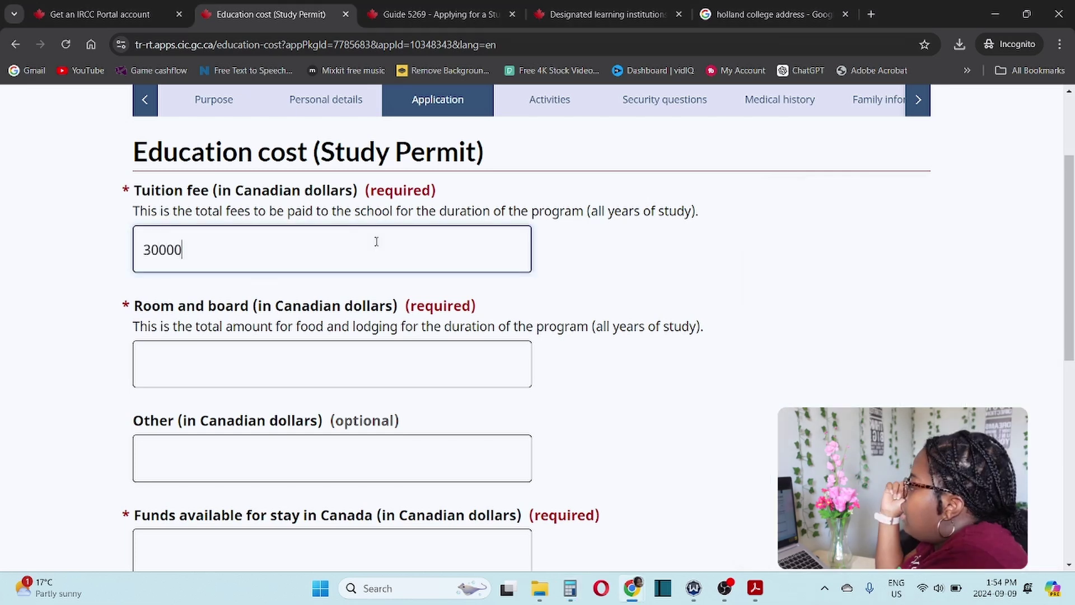
left_click(216, 357)
scroll(228, 353, "down", 1)
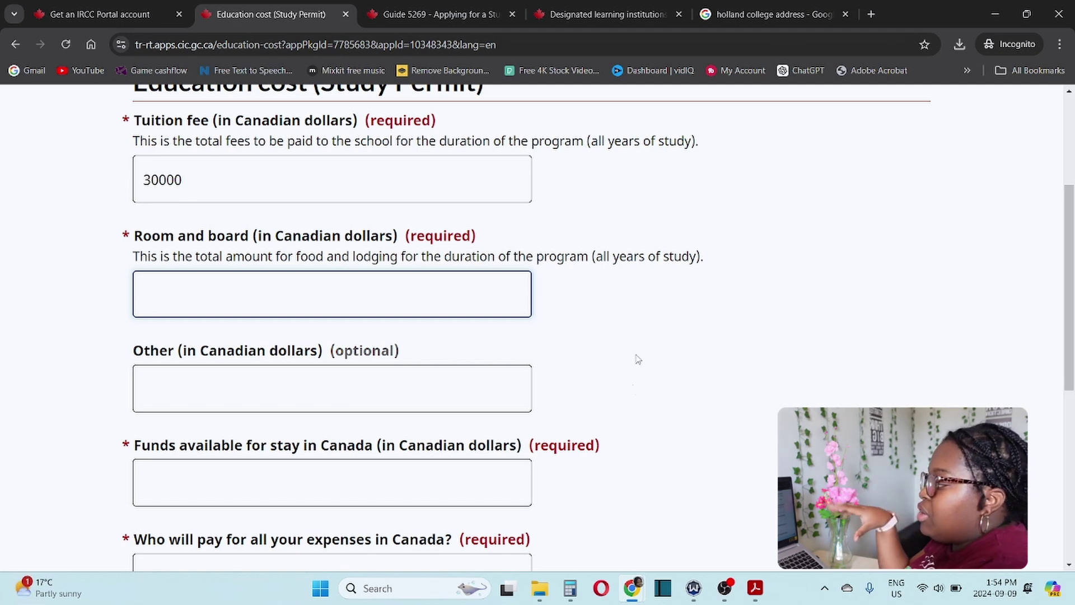
- Calculate 900×24 and 400×24 in Calculator and total them to 31,200
left_click(570, 588)
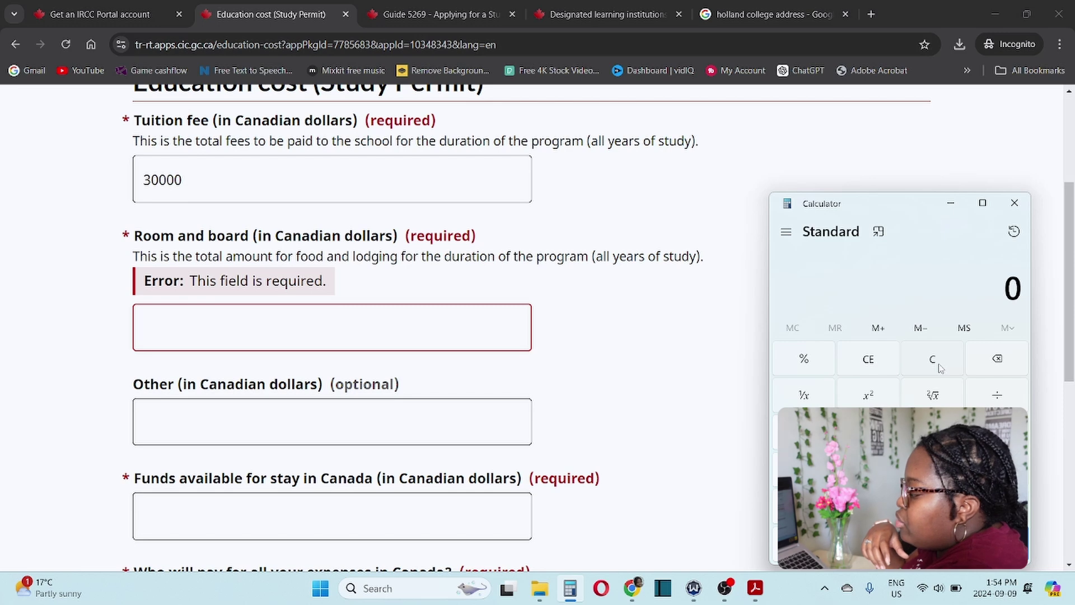
type("900 × ")
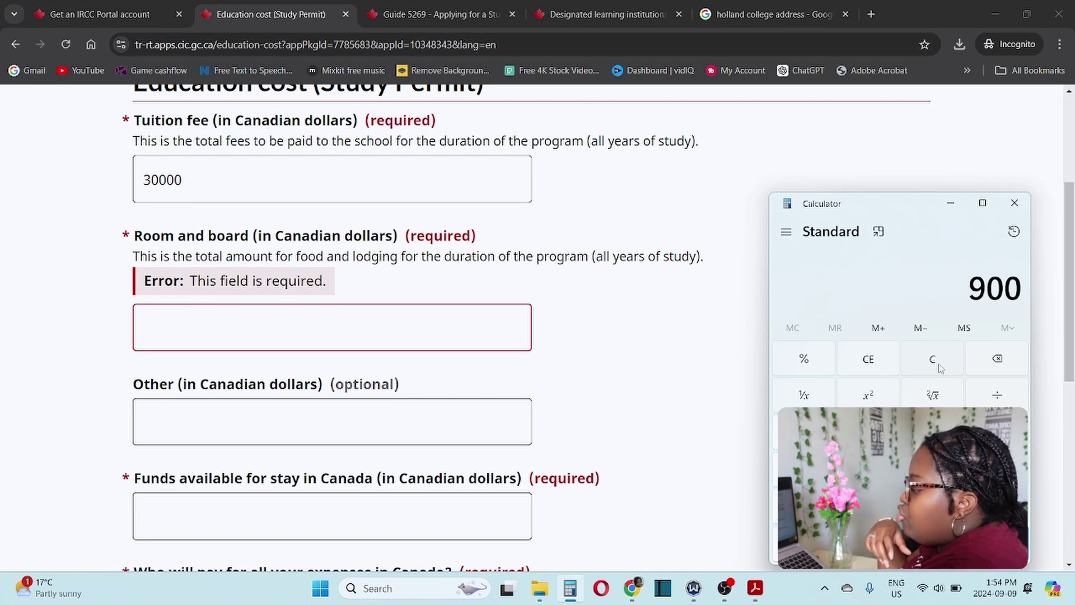
type("24")
key("Return")
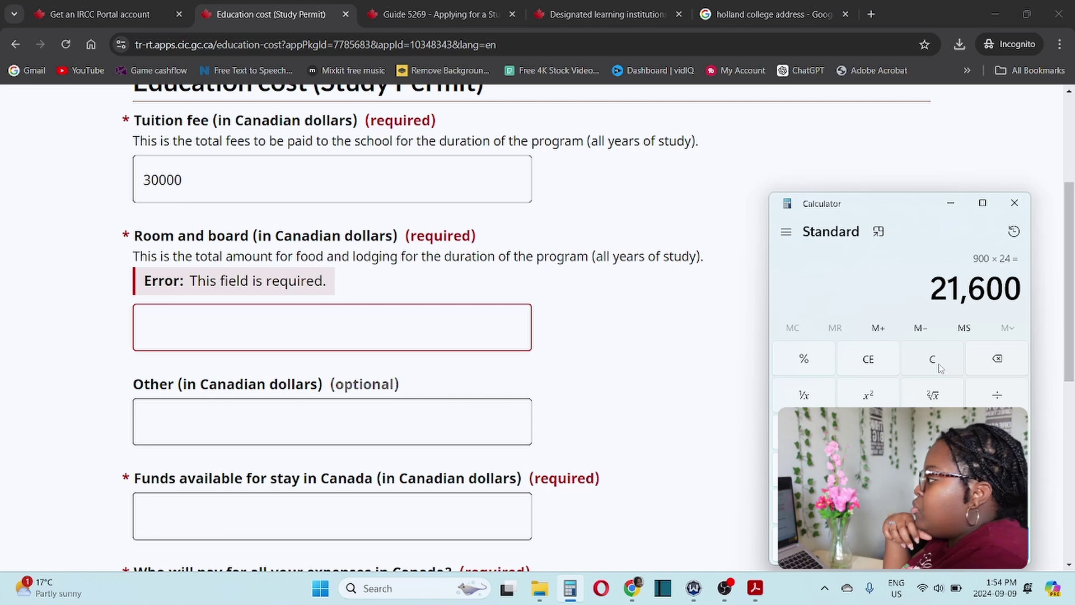
left_click(949, 361)
type("4000")
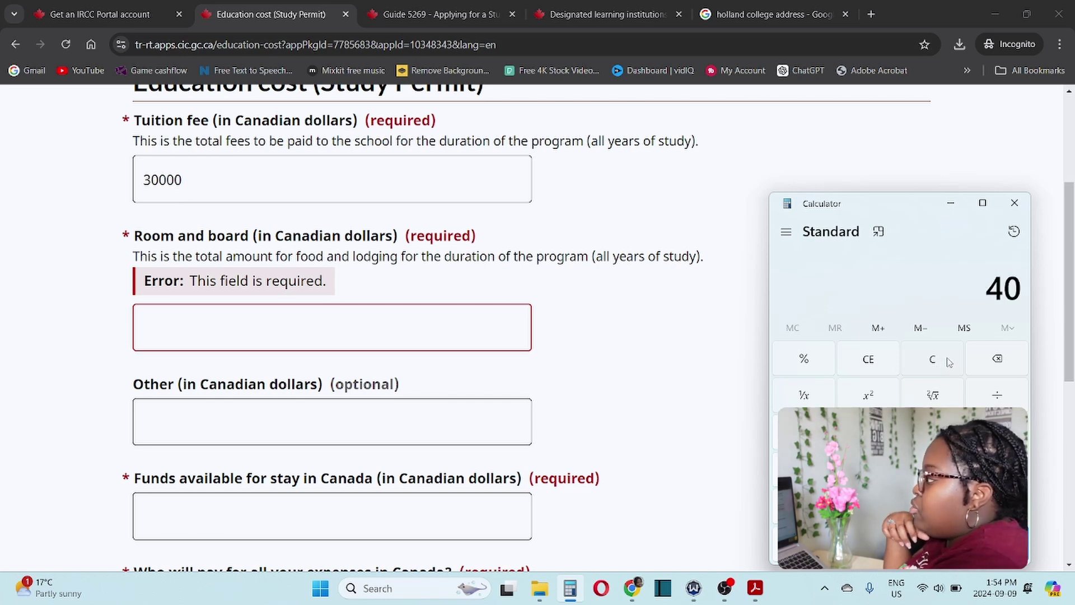
key("BackSpace")
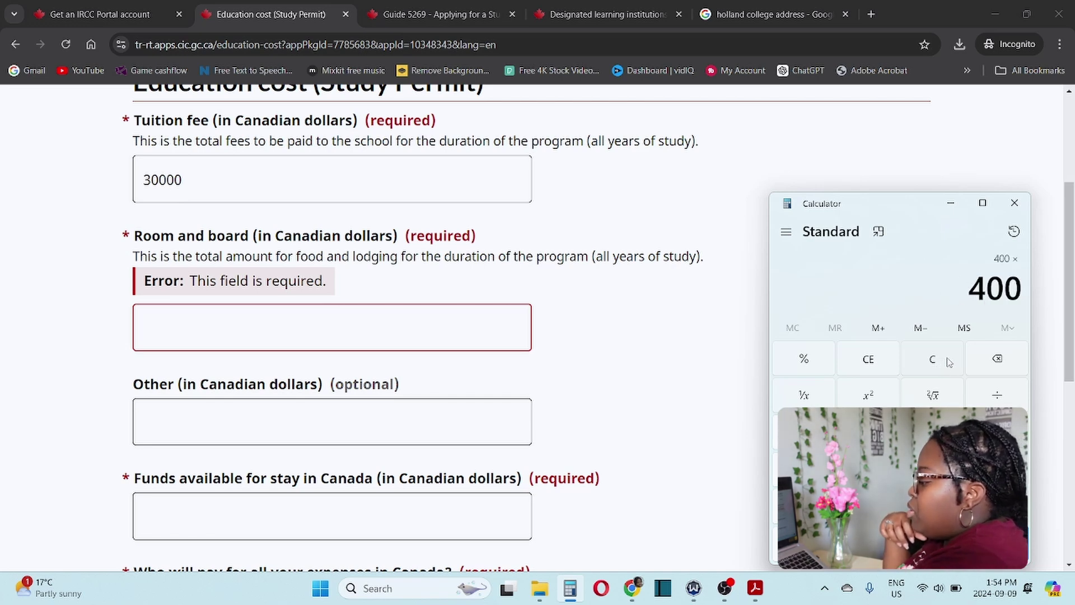
type("24")
key("Return")
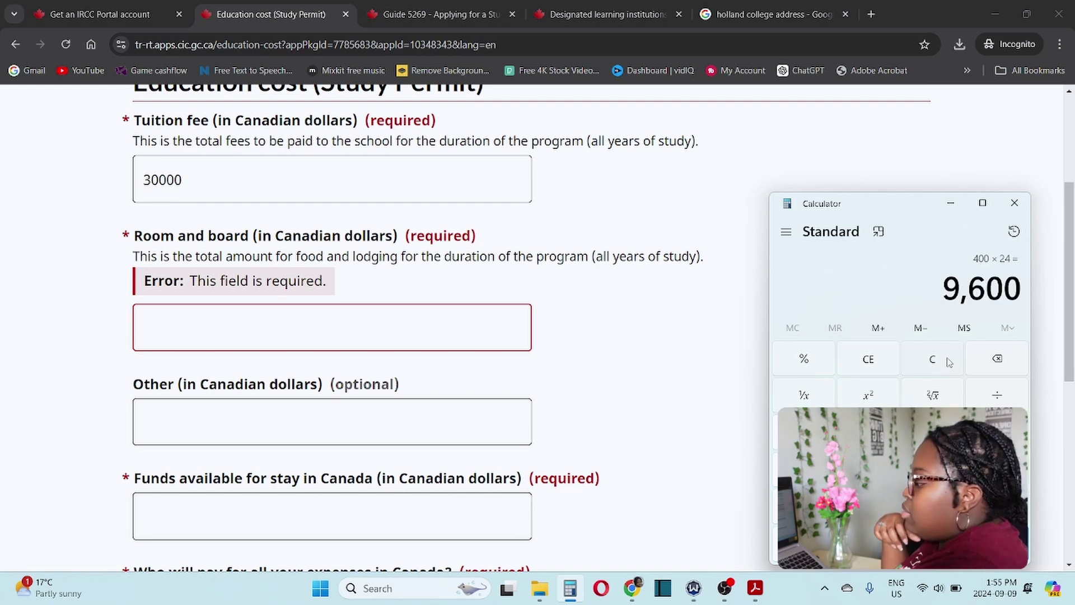
key("plus")
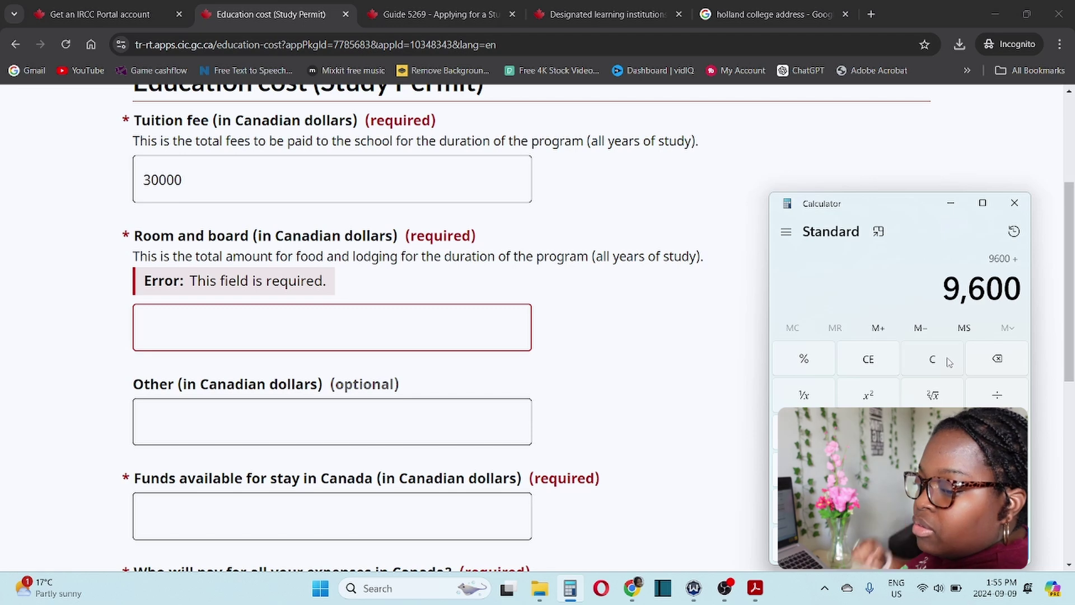
type("21600")
key("Return")
- Enter 31200 in the Room and board field
left_click(265, 328)
type("31200")
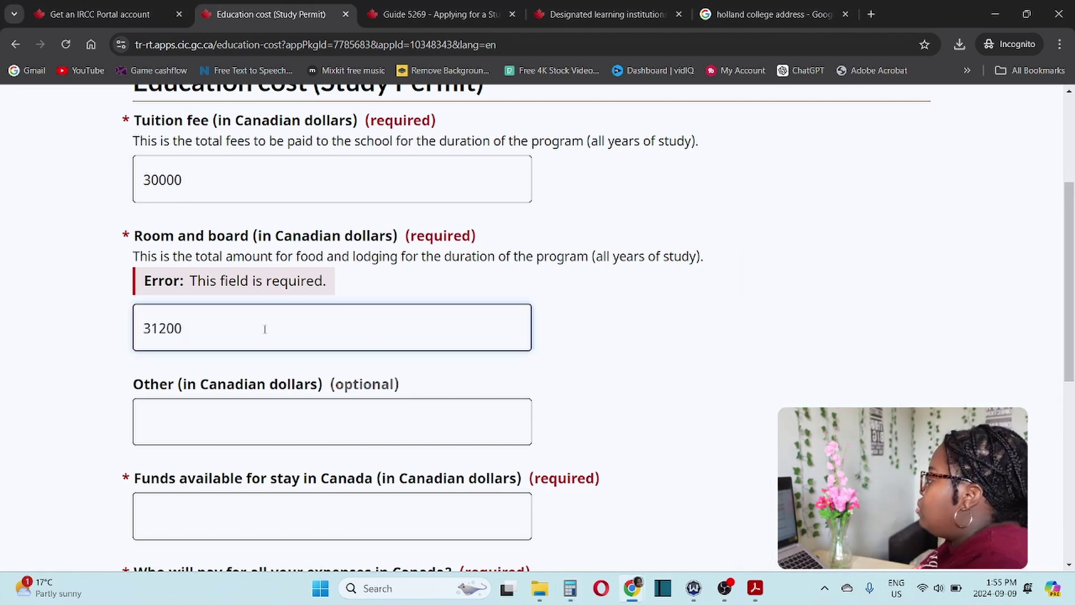
scroll(506, 355, "down", 3)
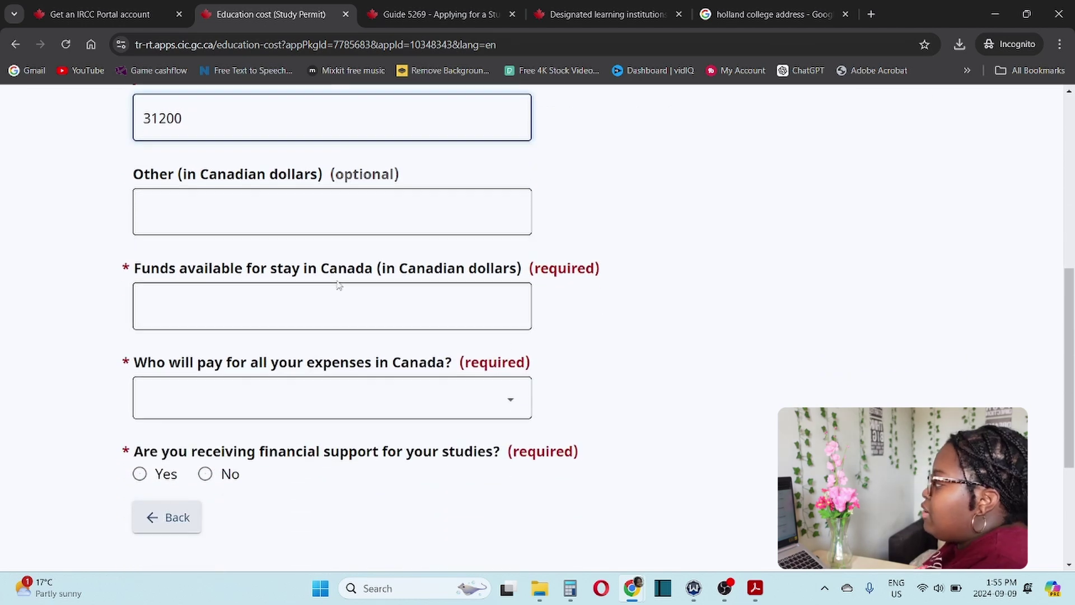
- Sum 15000 + 10635 + 6000 in Calculator to get 31,635 for funds available
left_click(441, 303)
scroll(667, 286, "up", 1)
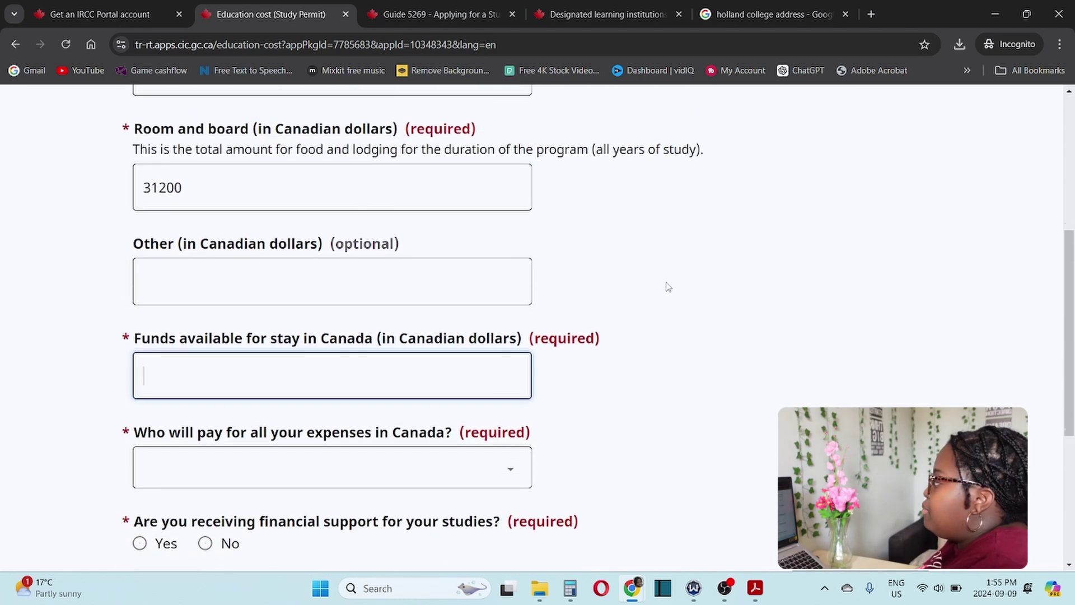
scroll(667, 287, "up", 2)
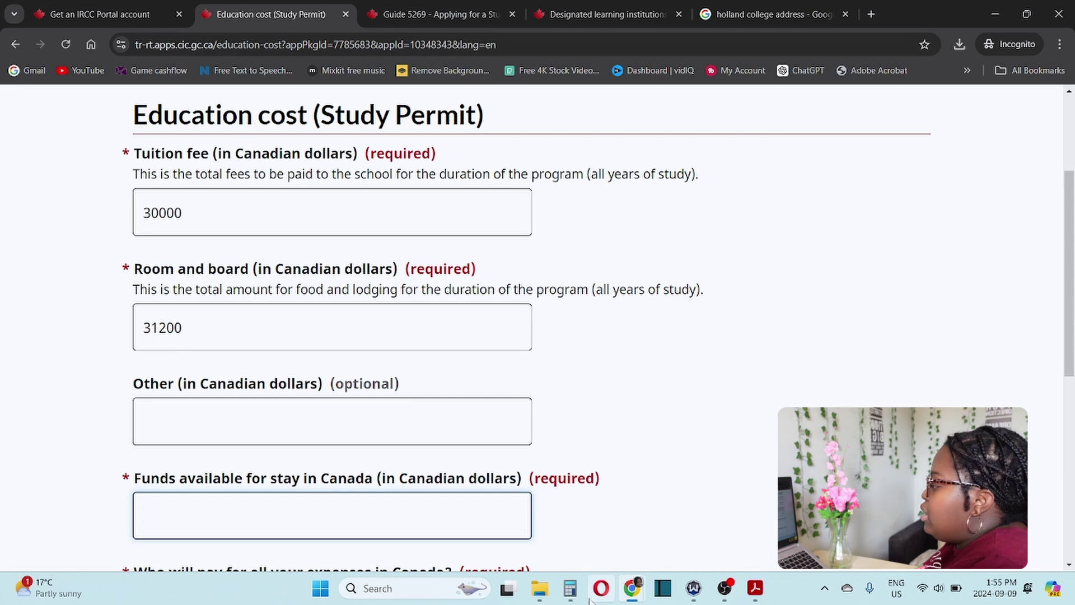
left_click(570, 588)
left_click(950, 359)
type("15000 ")
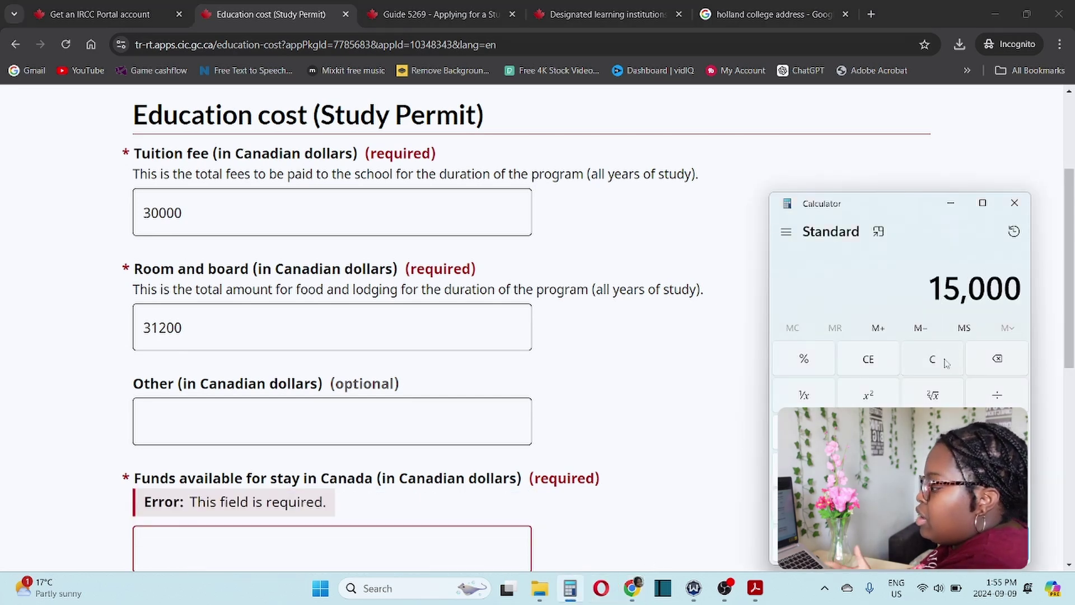
type("+ ")
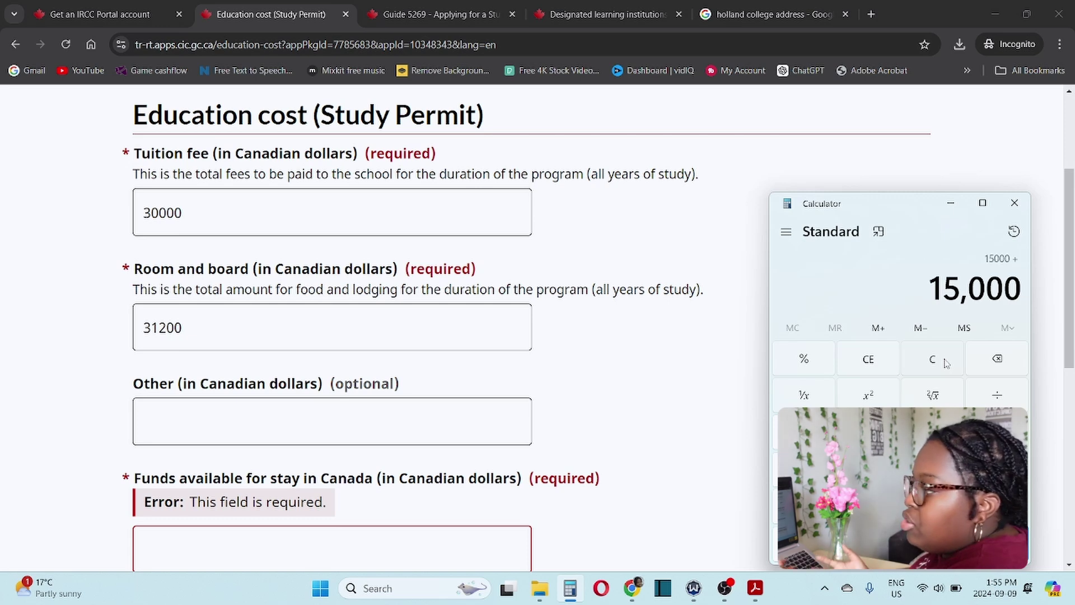
type("10,635")
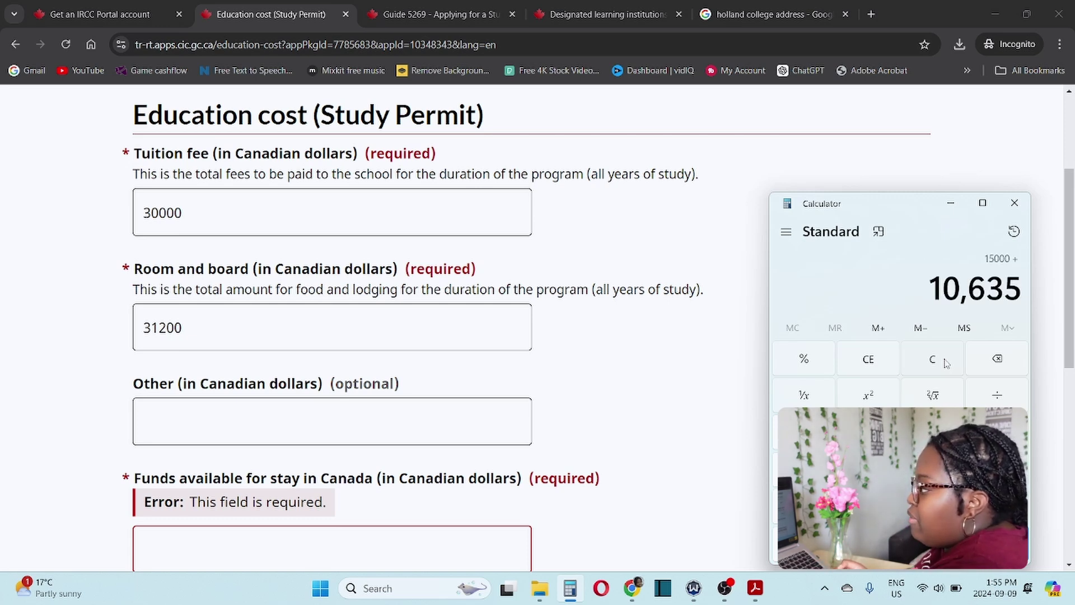
key("Return")
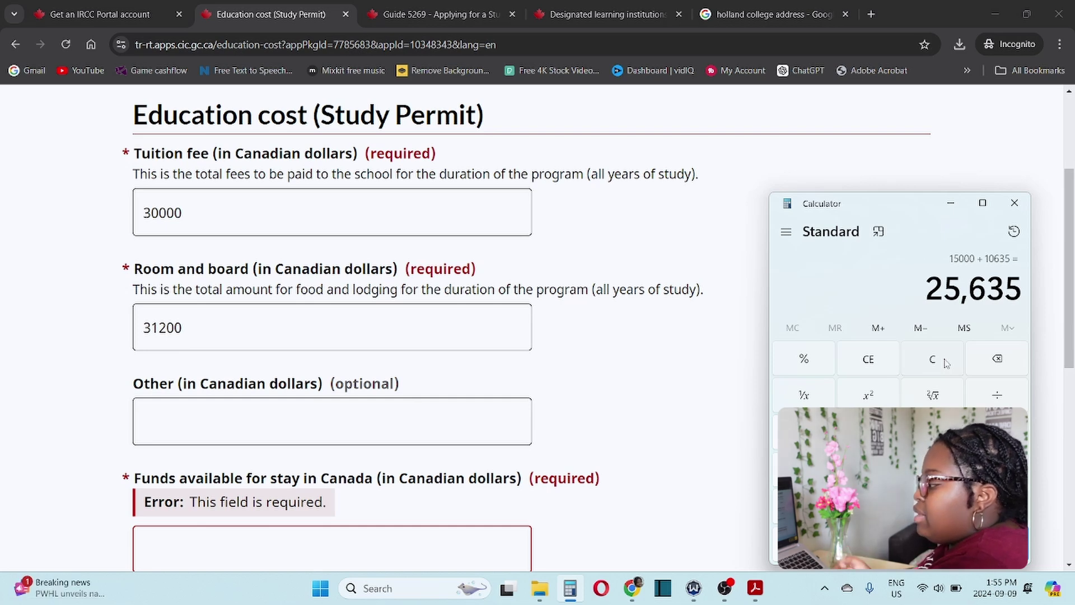
key("plus")
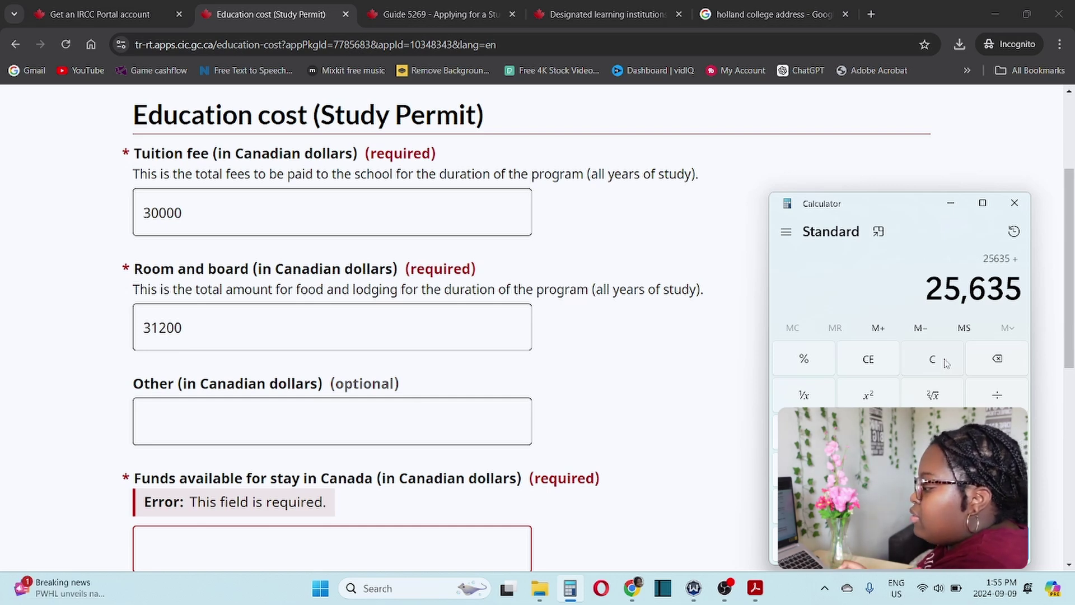
type("6000")
key("Return")
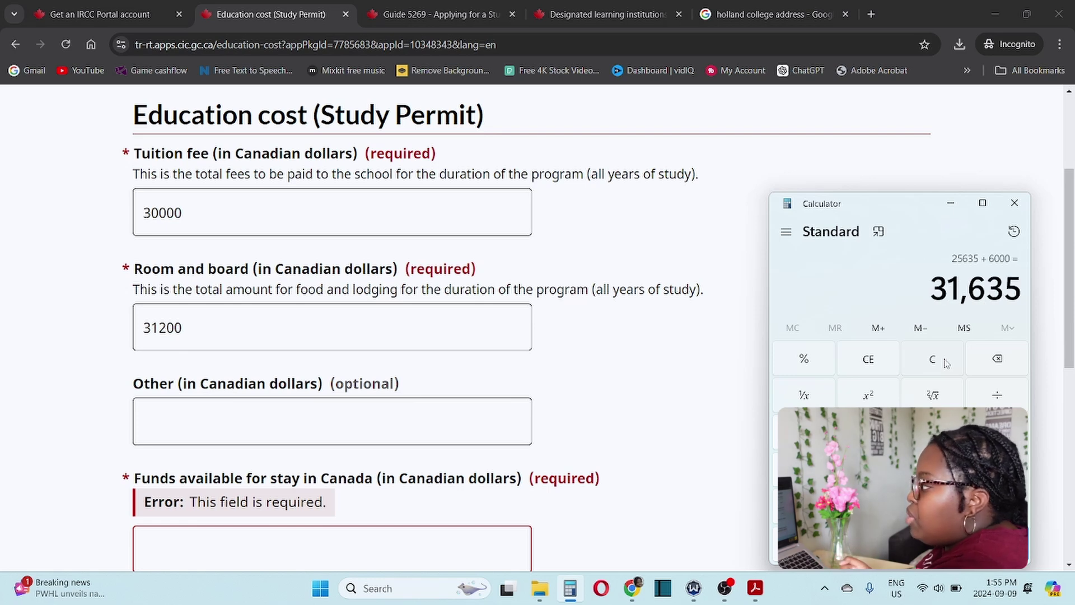
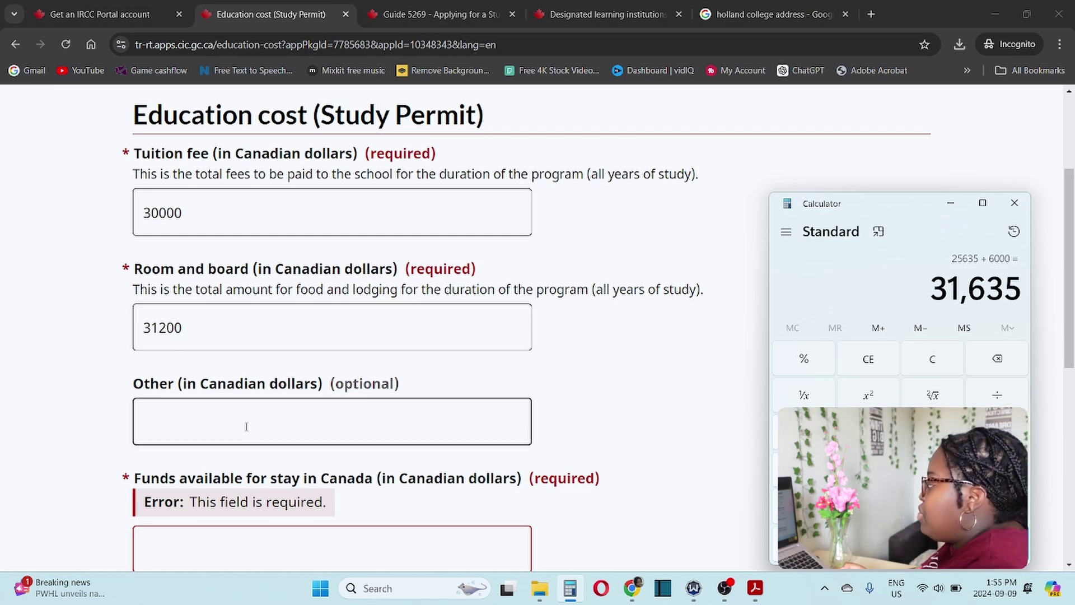
- Enter 33000 as the funds available for education costs
left_click(247, 427)
left_click(314, 556)
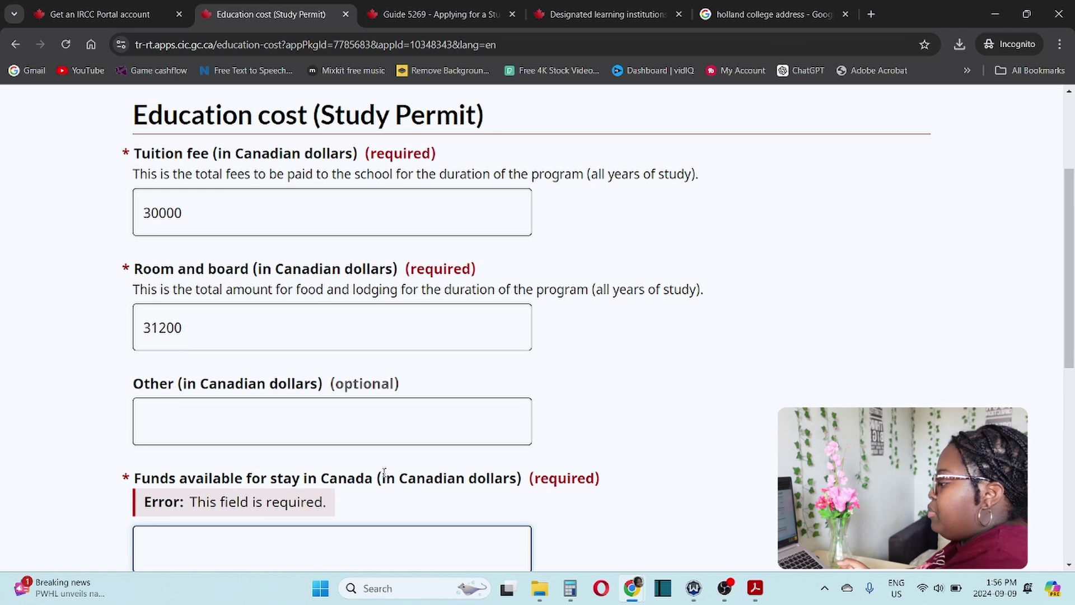
type("33000")
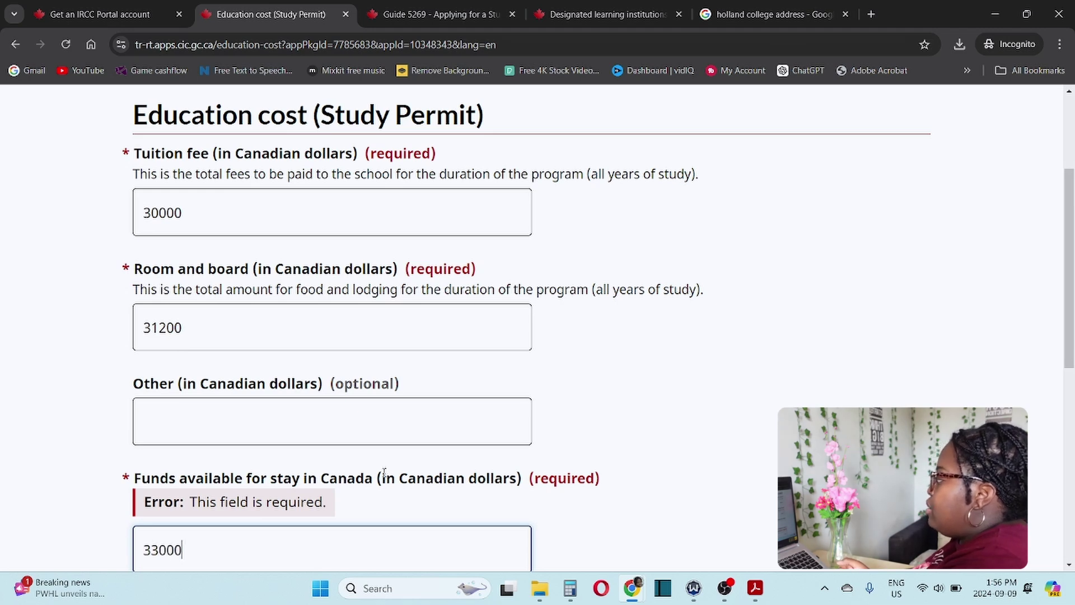
scroll(211, 355, "up", 1)
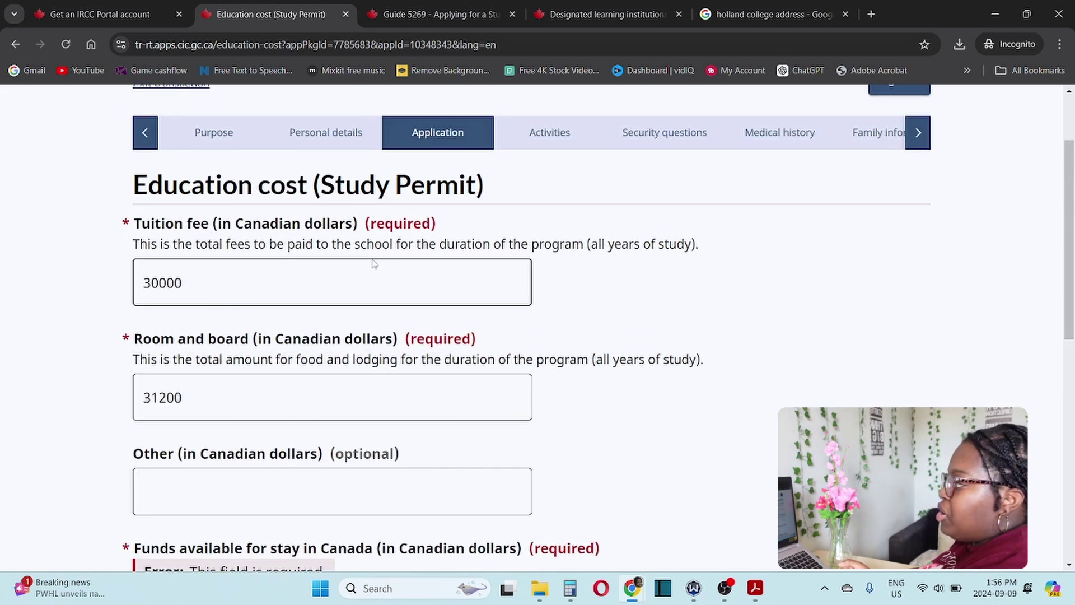
scroll(381, 313, "down", 3)
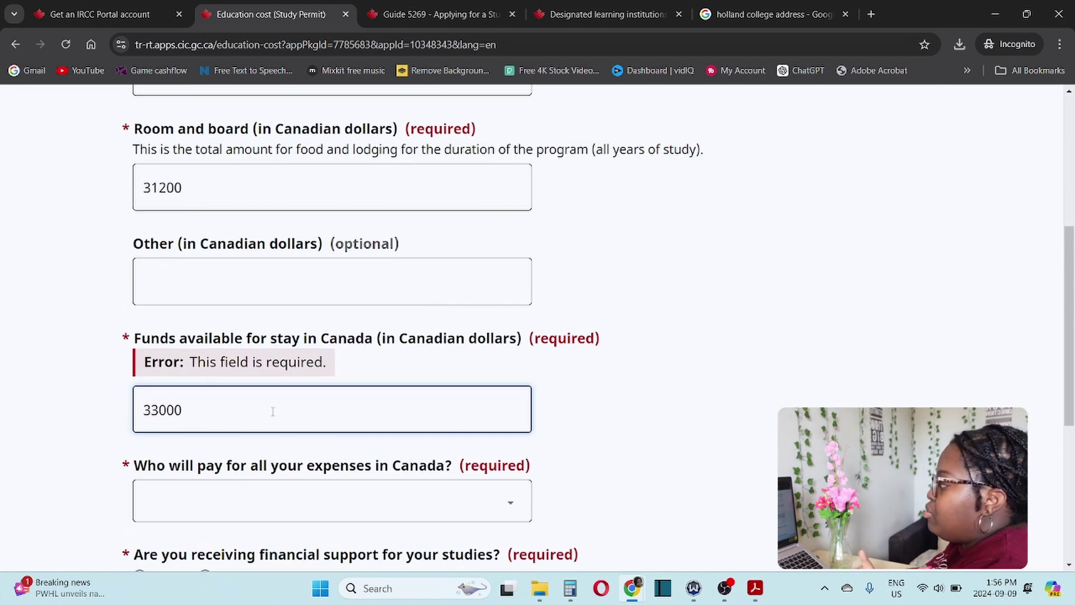
scroll(273, 412, "down", 2)
- Choose Myself or Parents as the payer, answer No to financial support, and save
left_click(370, 367)
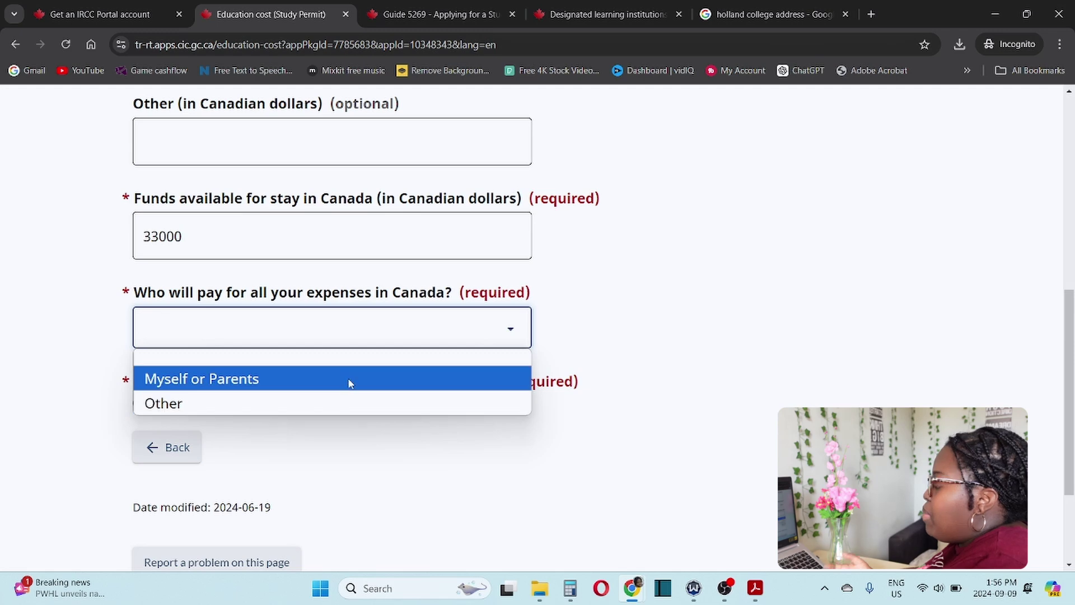
left_click(348, 379)
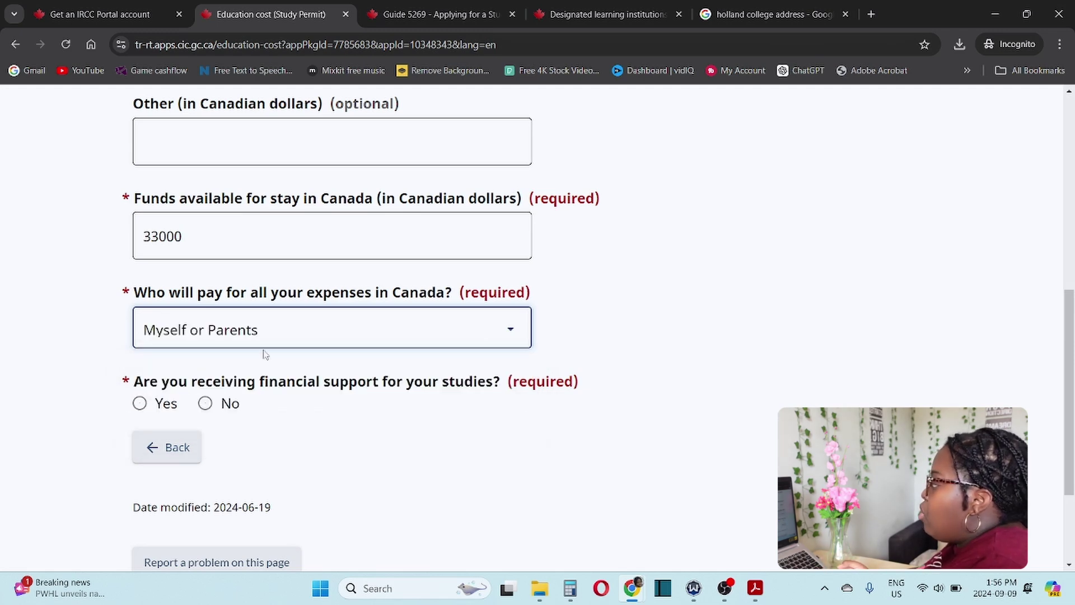
left_click(287, 337)
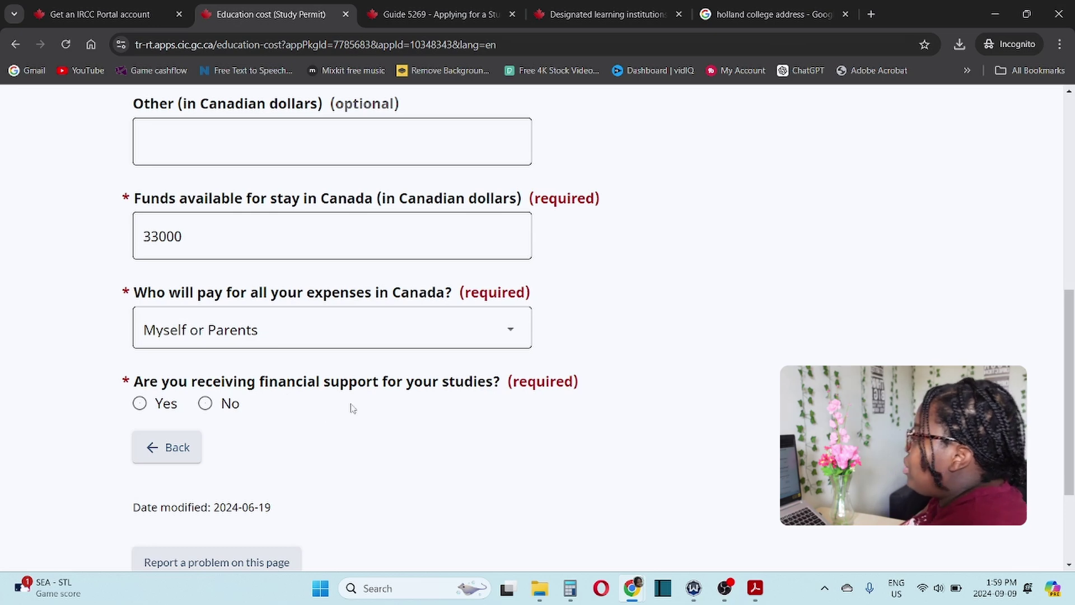
left_click(205, 404)
scroll(205, 403, "down", 3)
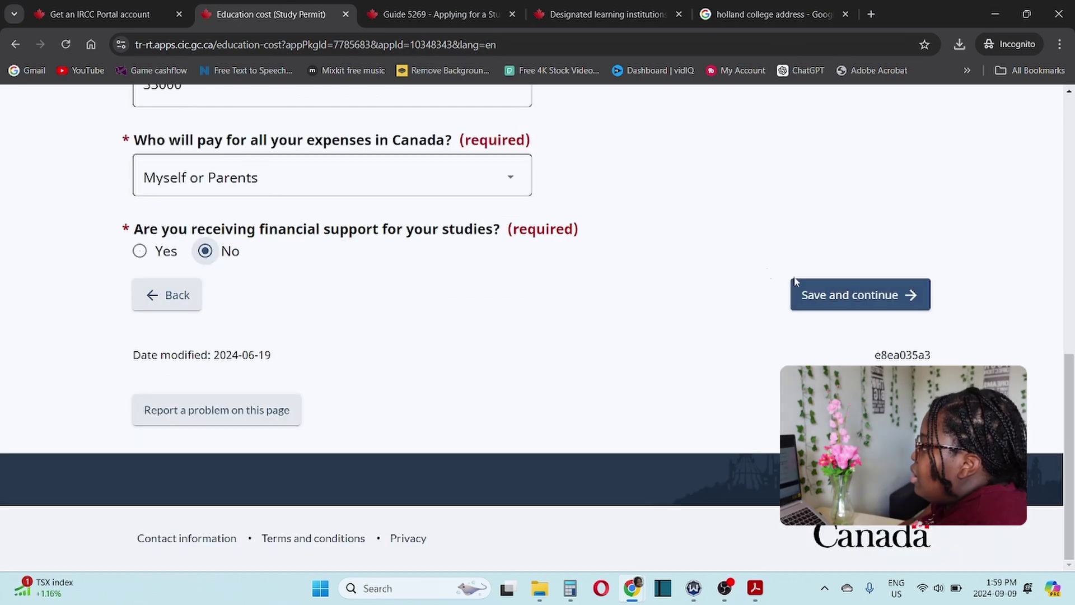
left_click(836, 287)
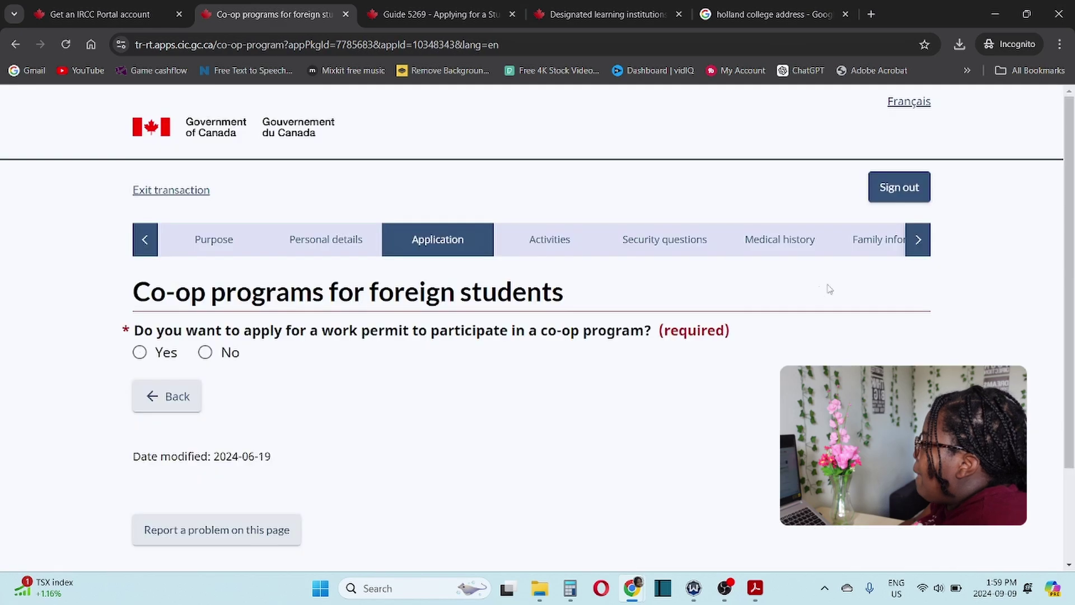
- Answer No to the co-op work permit question and save the page
scroll(600, 357, "down", 1)
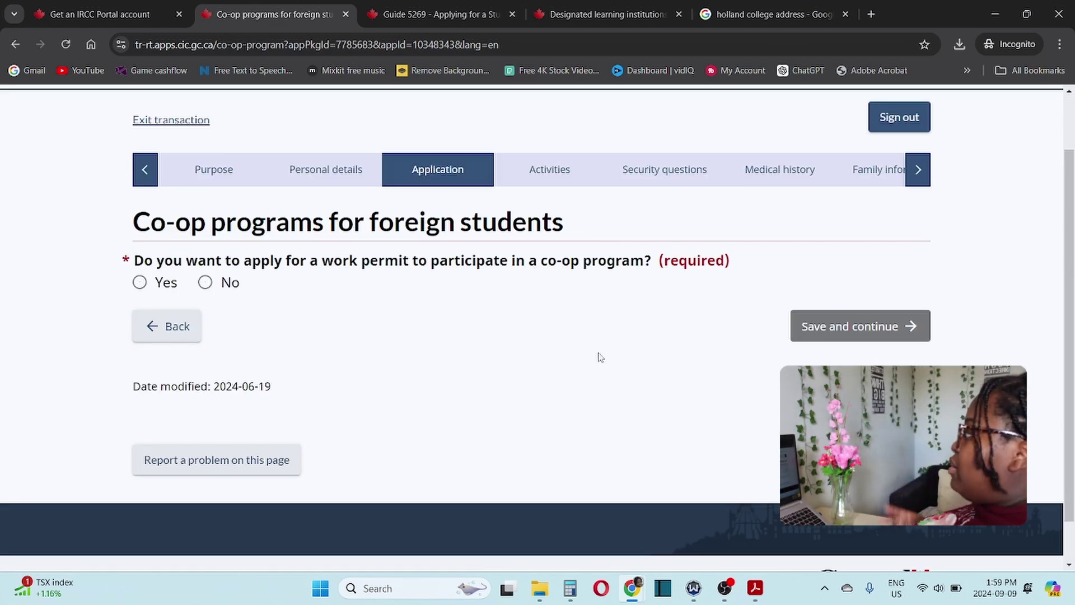
left_click(206, 283)
left_click(840, 328)
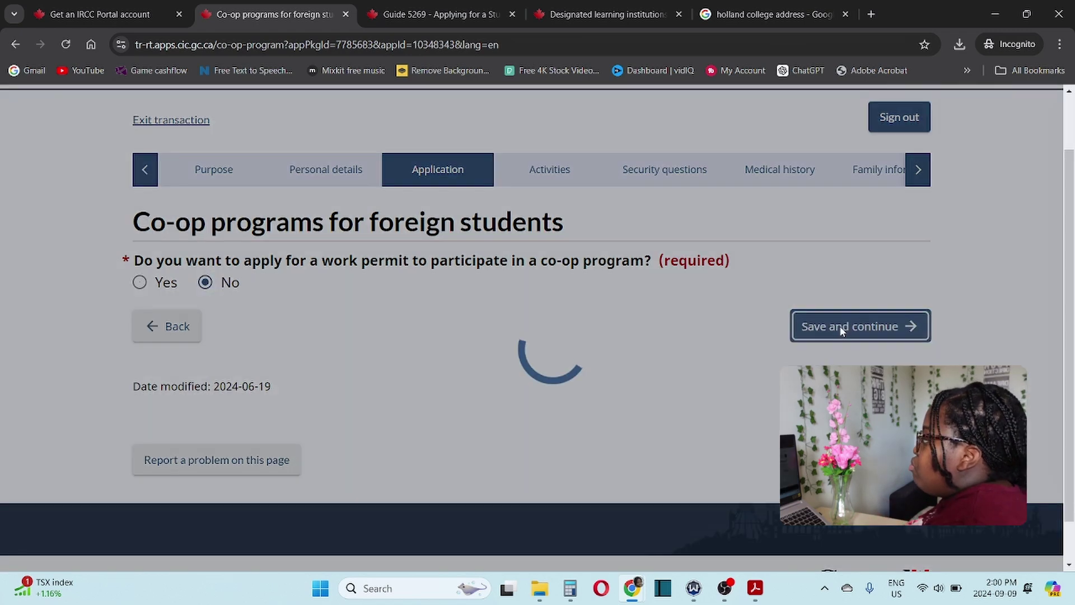
scroll(823, 343, "down", 5)
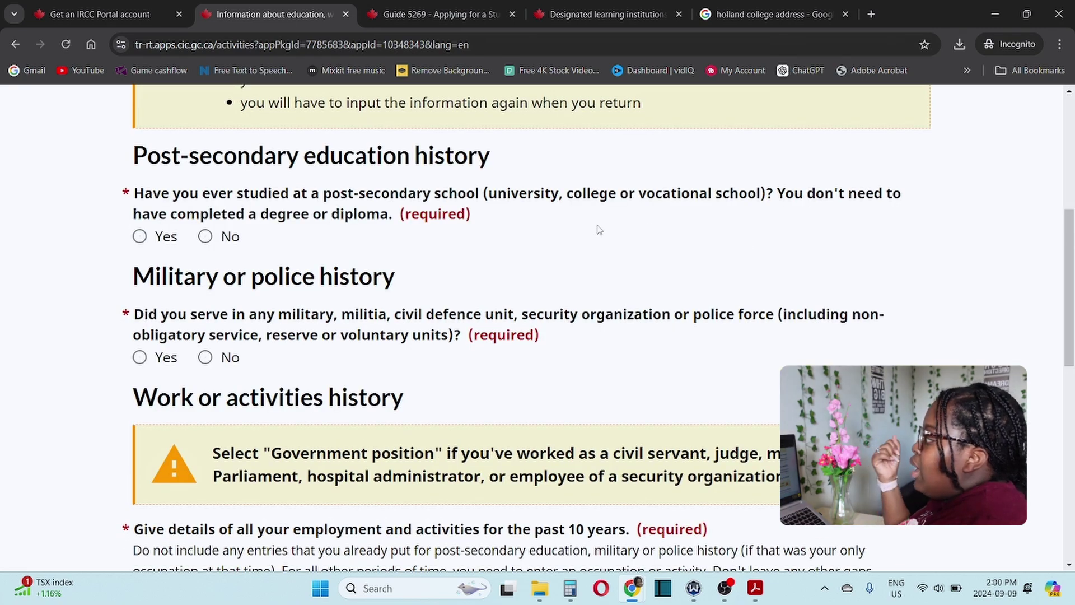
- Open and cancel a post-secondary education entry, then answer No to post-secondary study
left_click(162, 235)
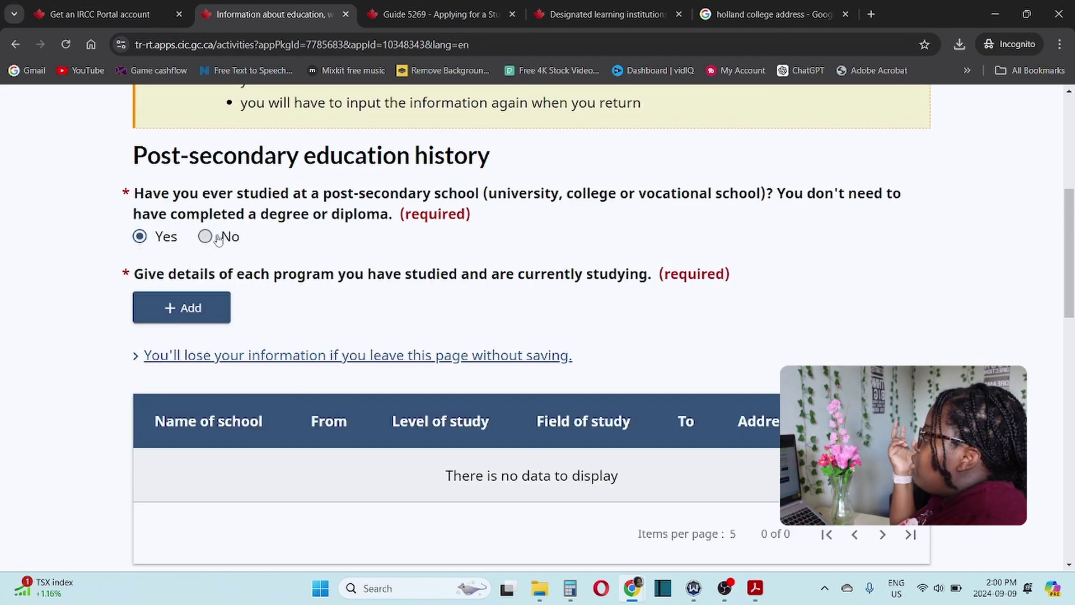
left_click(217, 237)
left_click(167, 237)
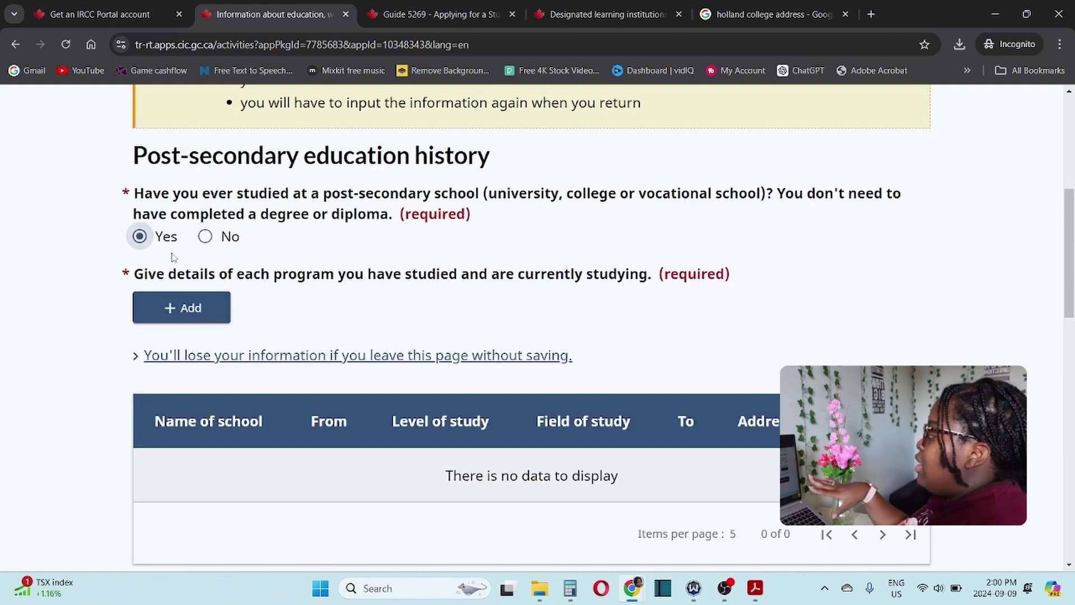
left_click(191, 308)
scroll(449, 363, "down", 5)
scroll(450, 363, "down", 5)
scroll(450, 362, "up", 10)
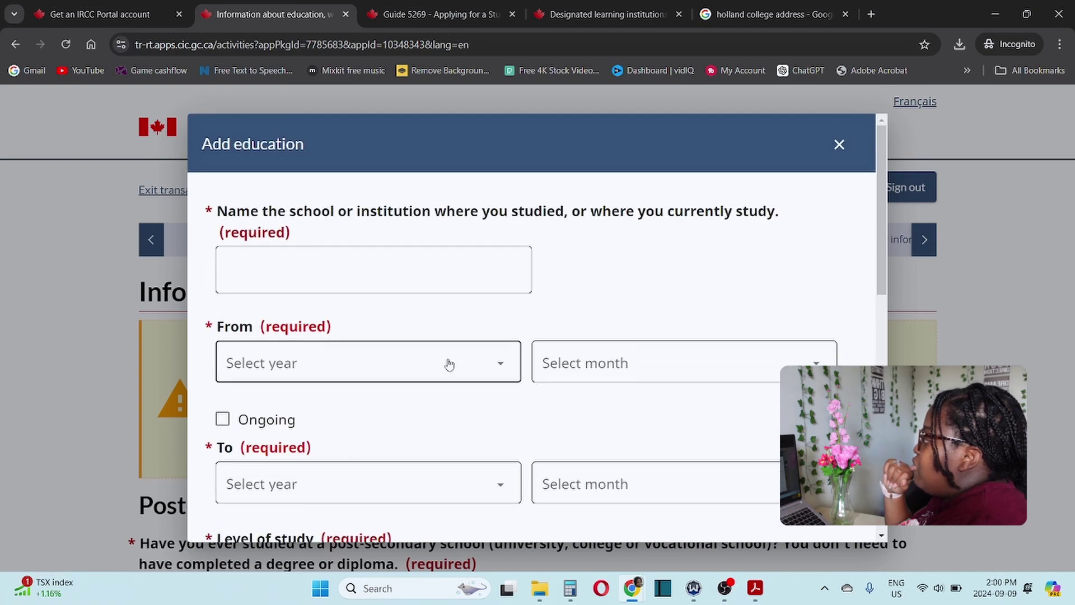
key("Escape")
left_click(204, 306)
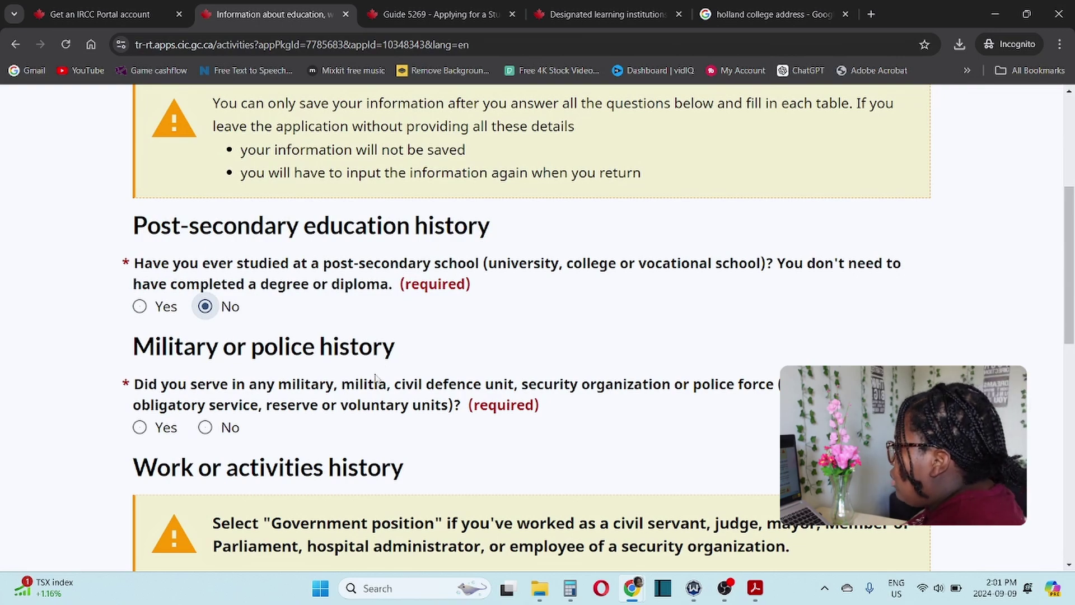
- Answer No to military or police service, then open and discard a work details entry
left_click(205, 428)
scroll(218, 434, "down", 4)
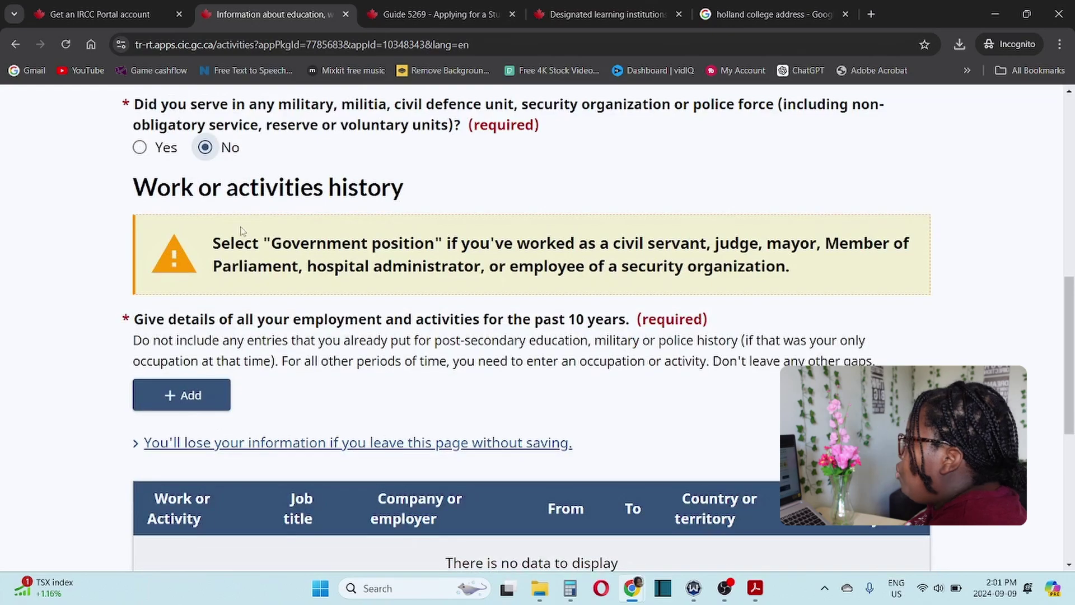
scroll(322, 364, "down", 3)
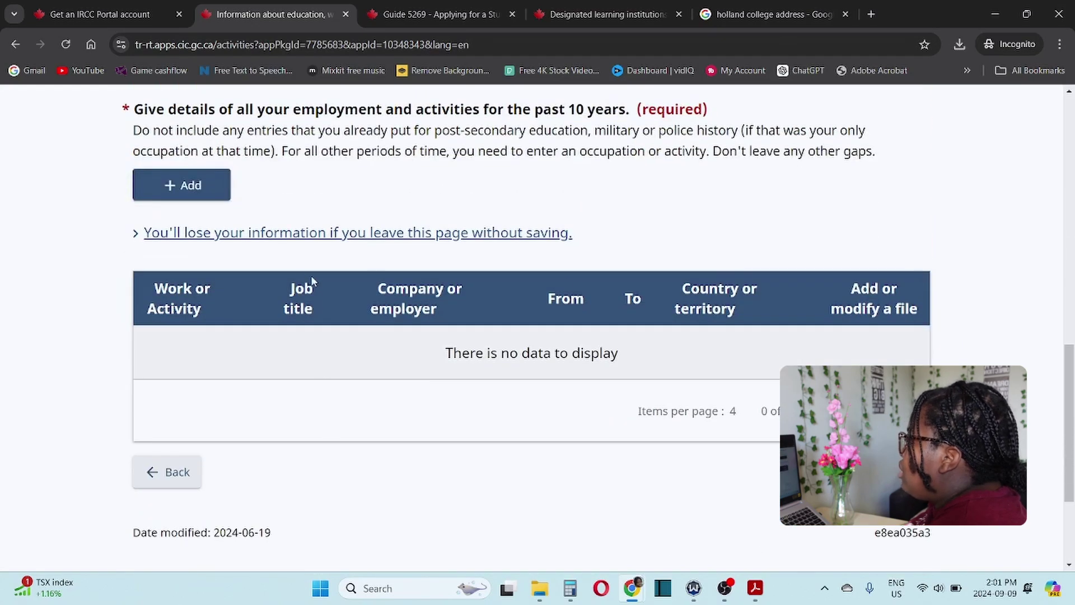
scroll(312, 280, "up", 3)
left_click(172, 322)
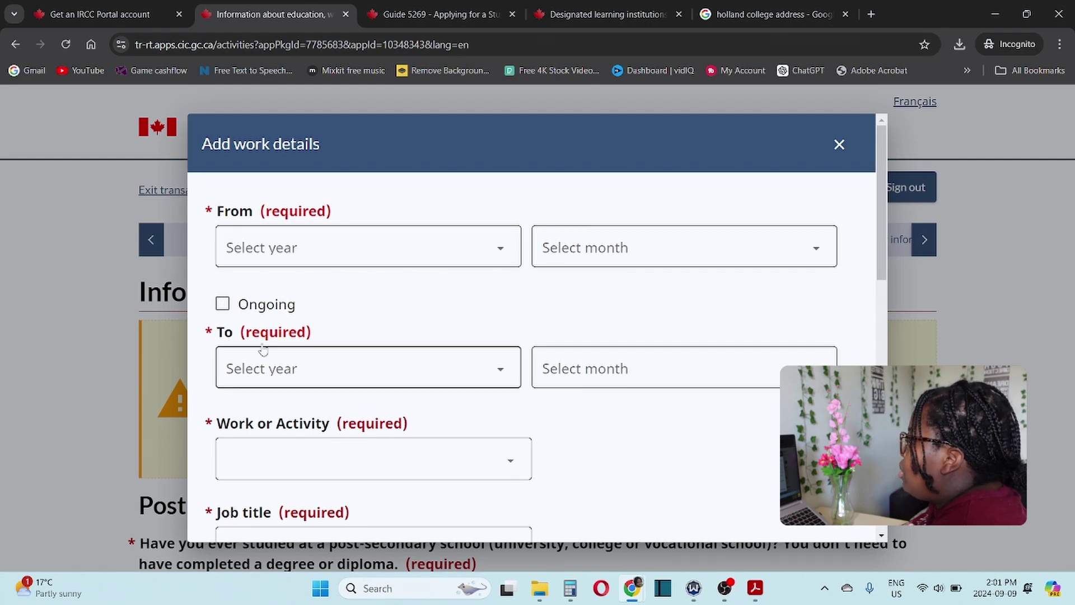
scroll(321, 368, "down", 3)
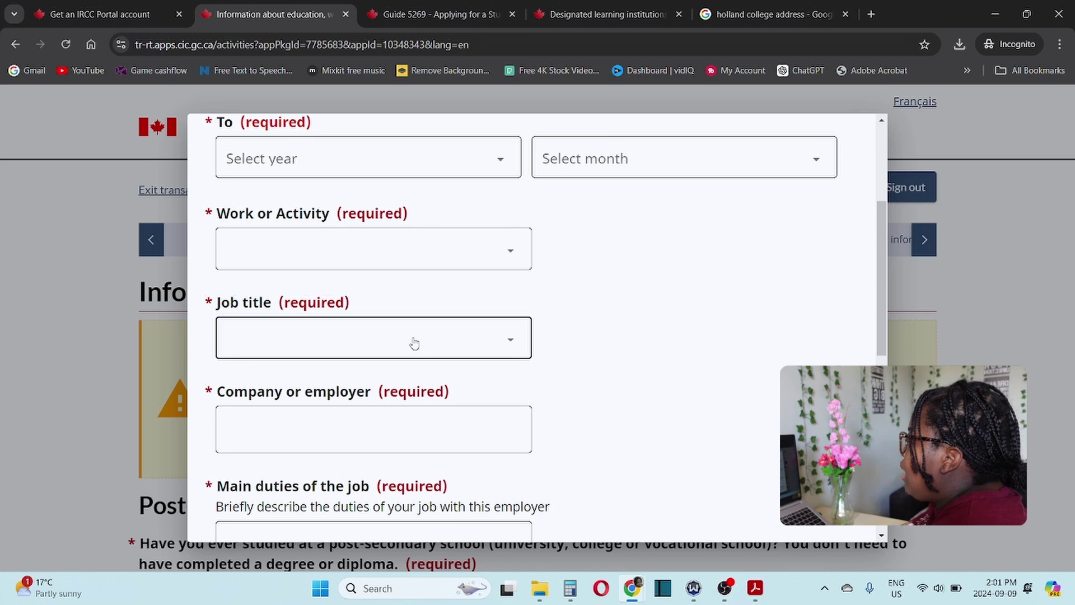
scroll(413, 342, "down", 3)
scroll(356, 308, "down", 4)
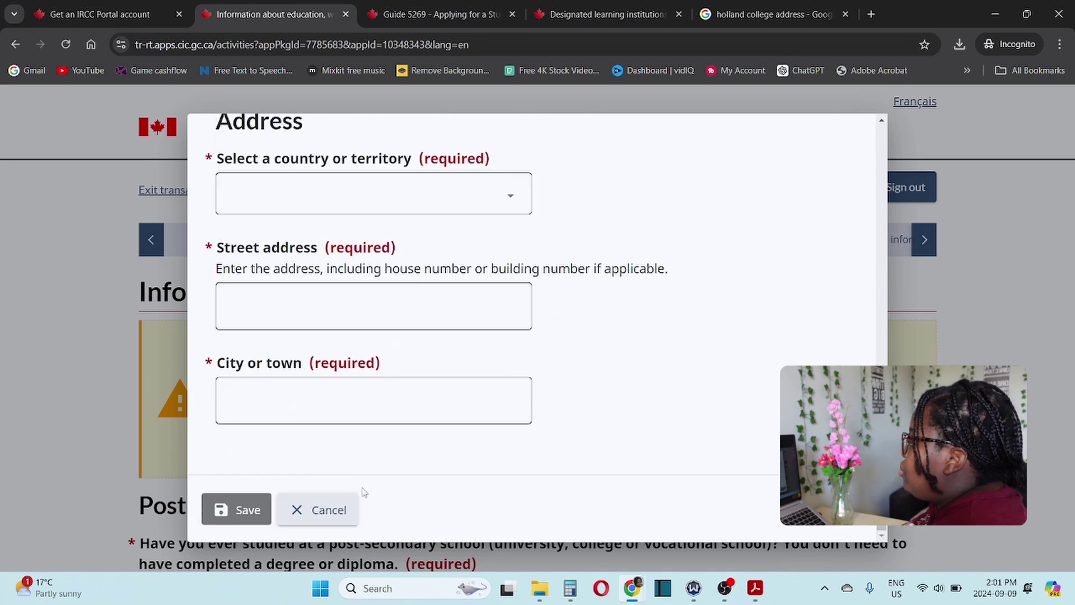
left_click(338, 514)
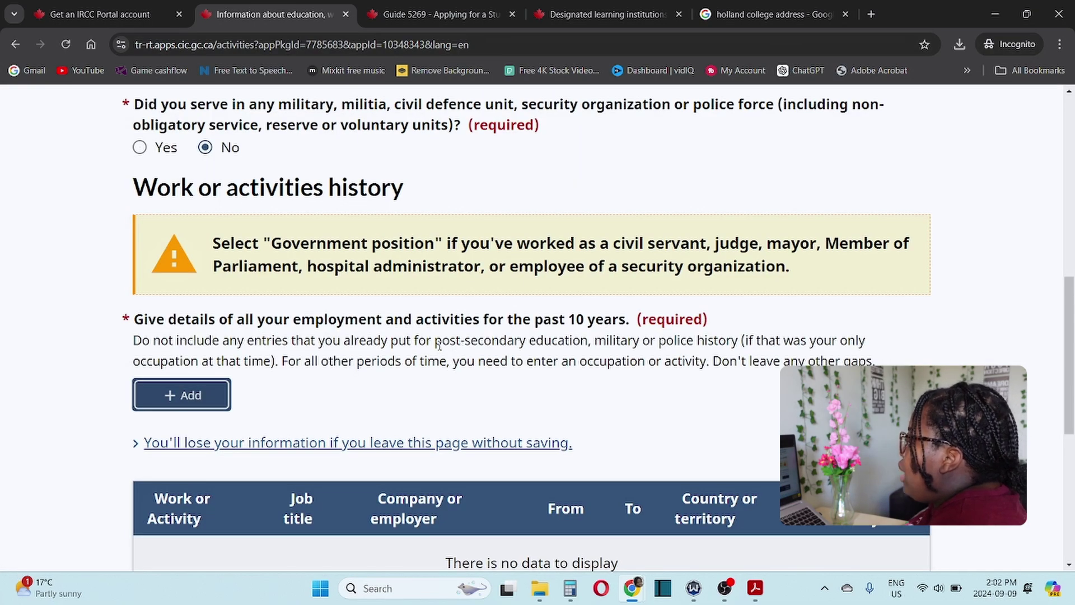
- Add a work history entry for Cleaners at MNA in Jamaica, starting 2018-03
left_click_drag(436, 345, 600, 348)
left_click(600, 348)
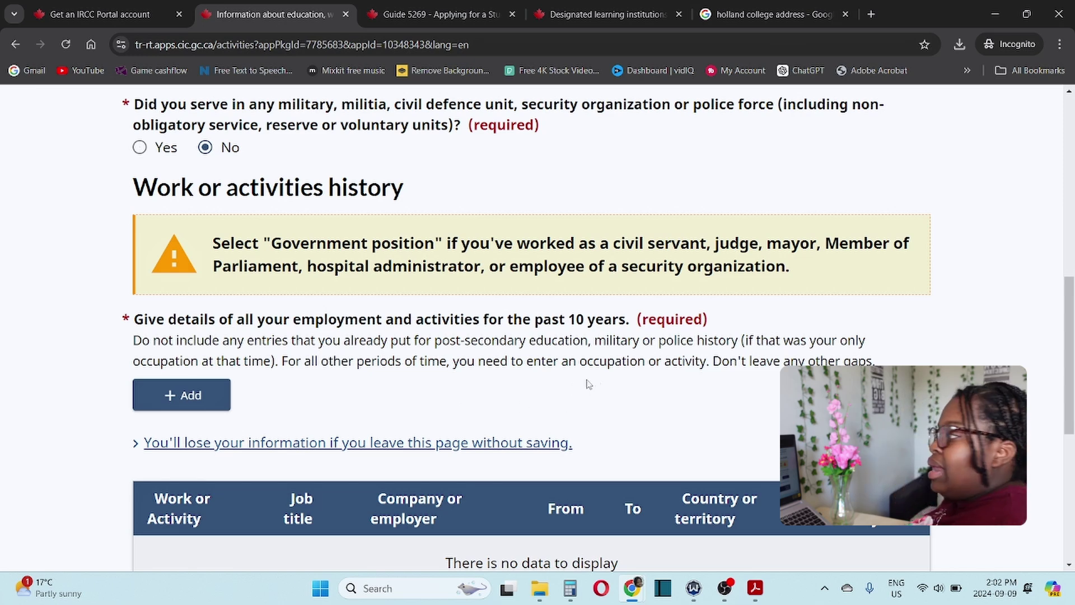
left_click_drag(626, 319, 532, 322)
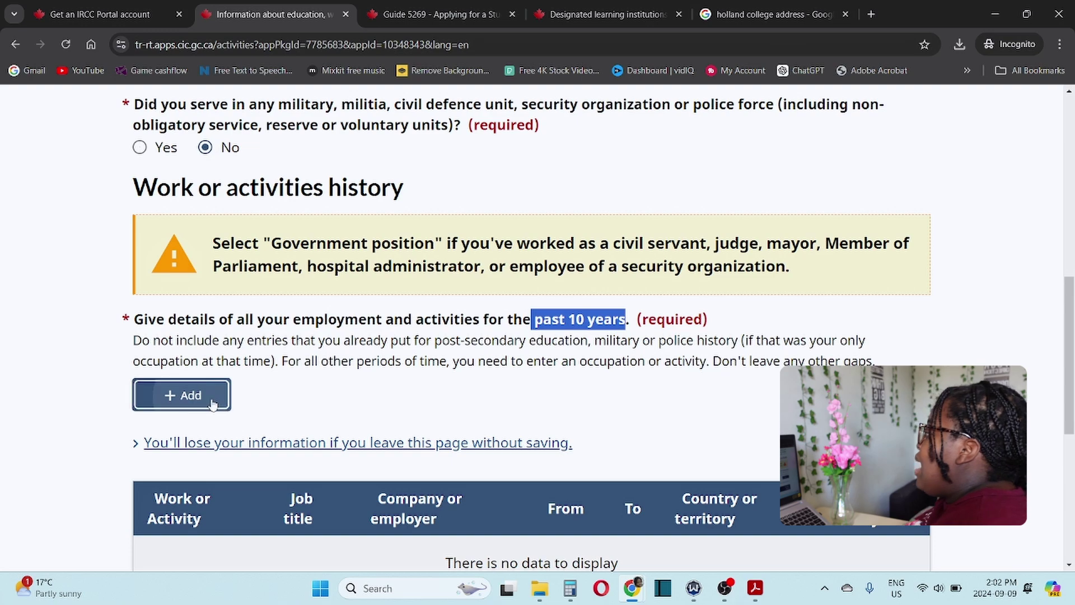
left_click(181, 394)
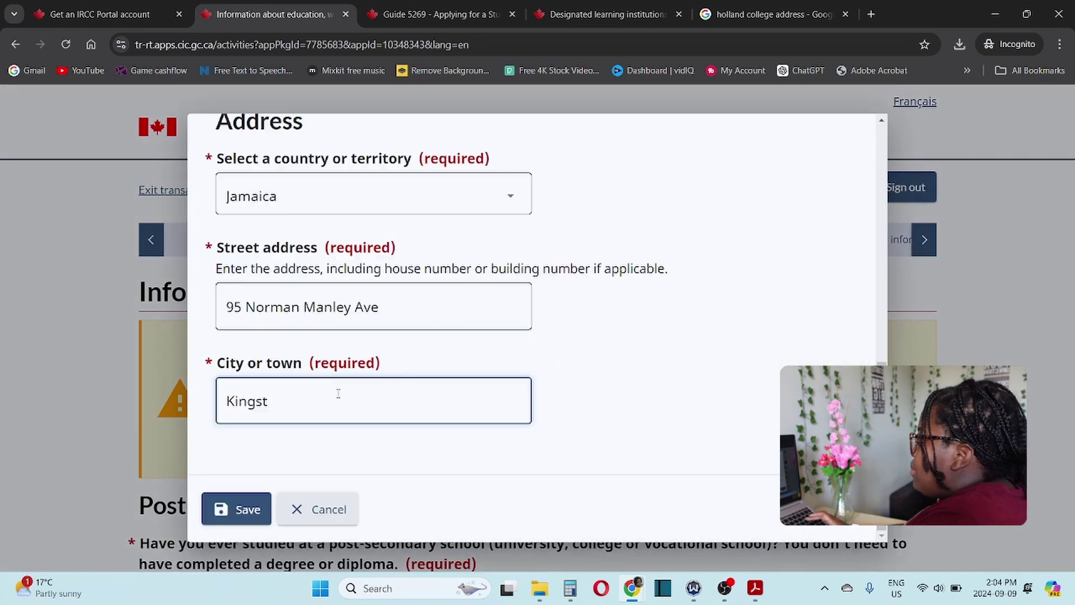
type("on")
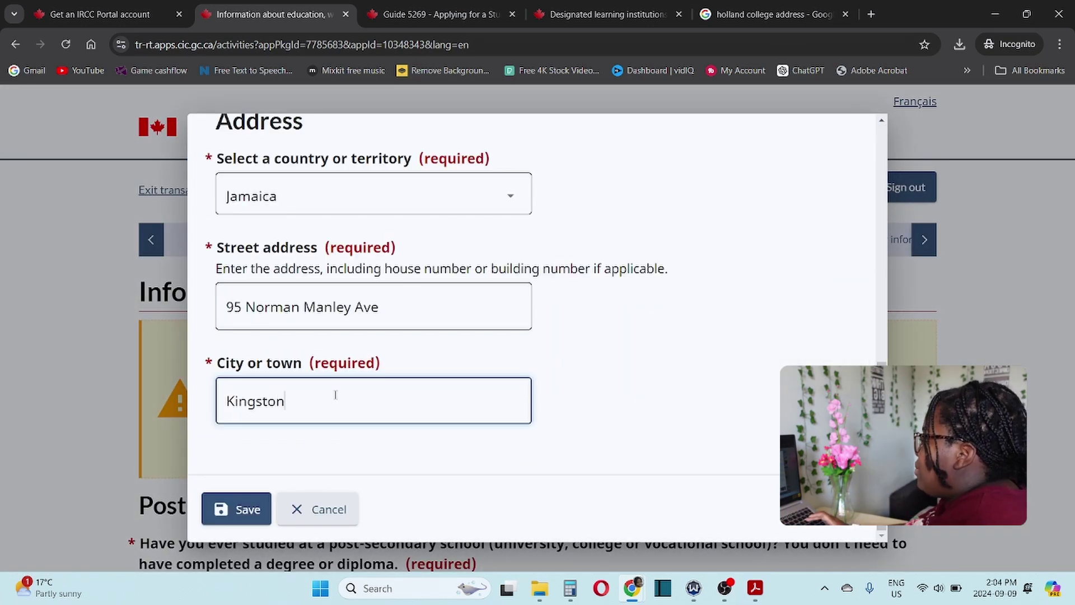
left_click(241, 509)
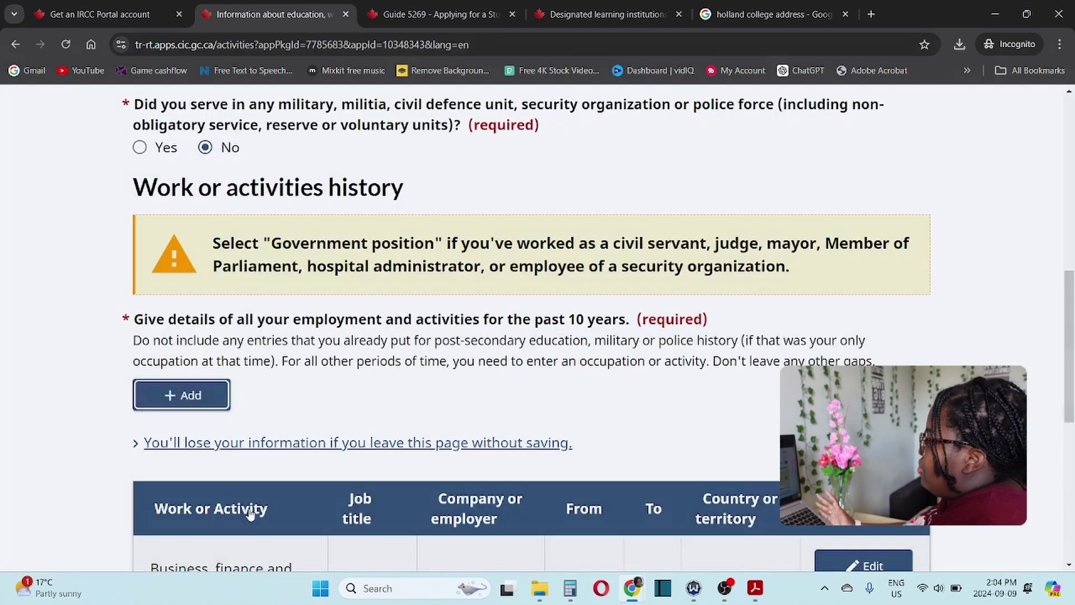
scroll(482, 431, "down", 5)
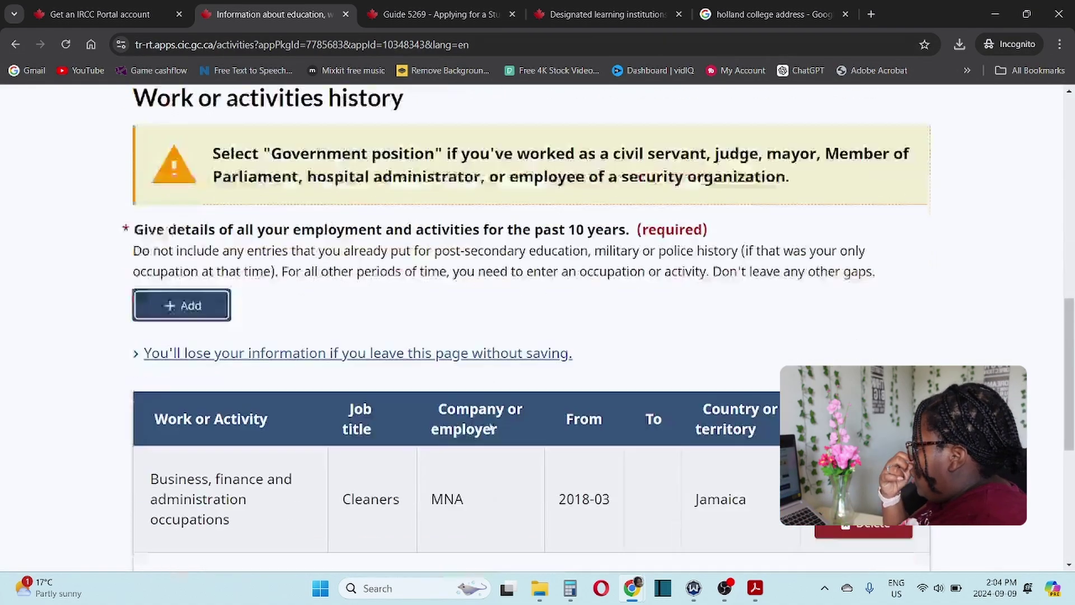
scroll(491, 427, "up", 1)
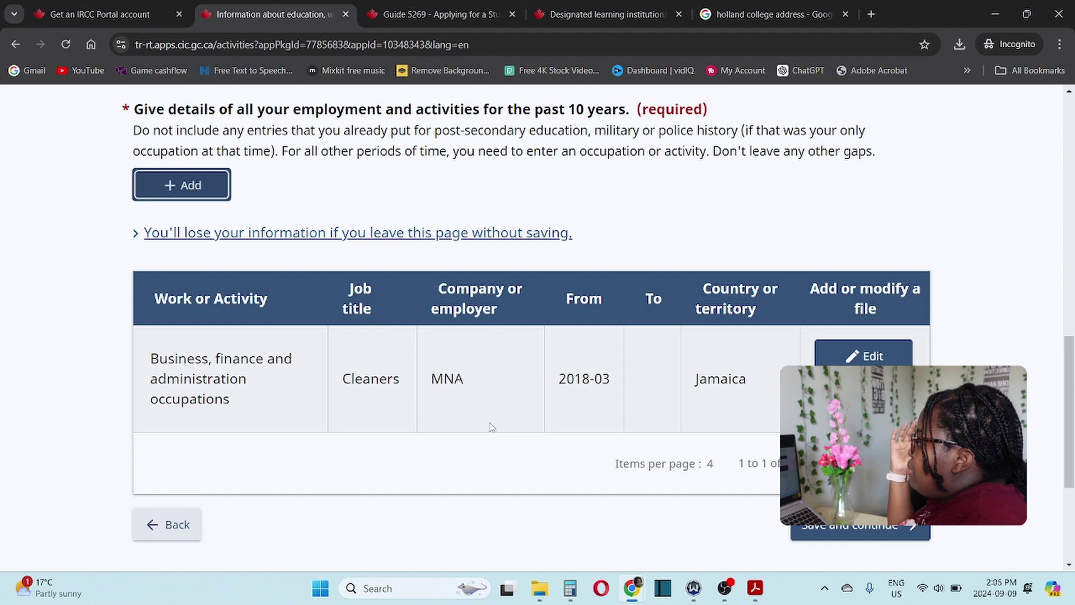
scroll(491, 427, "up", 1)
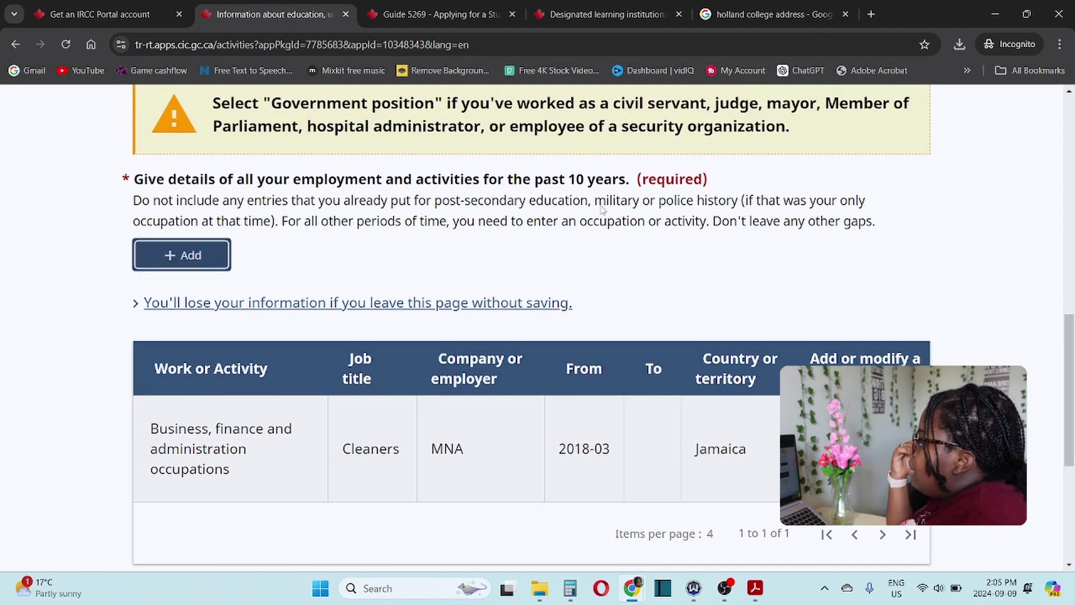
left_click_drag(569, 180, 628, 175)
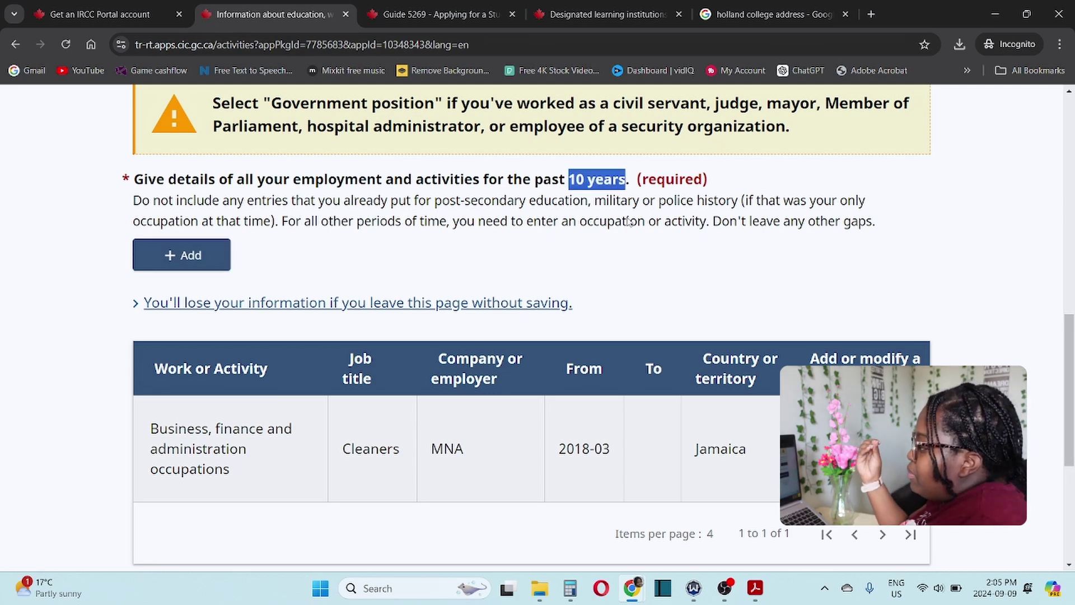
- Calculate 2024 − 10 in Calculator to find the job's start year
left_click(570, 589)
left_click(933, 359)
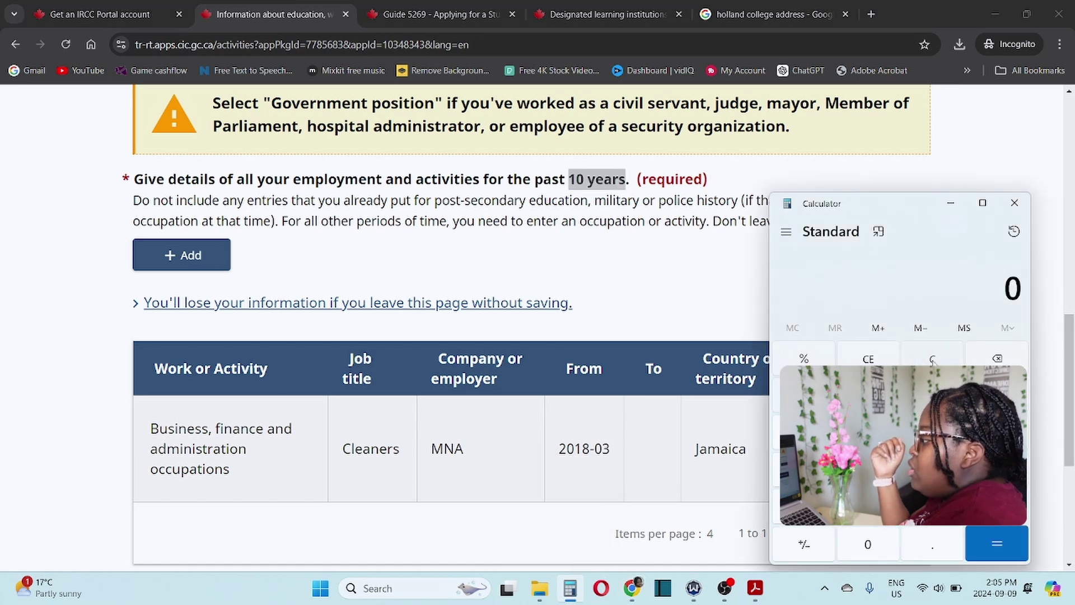
type("2024 -")
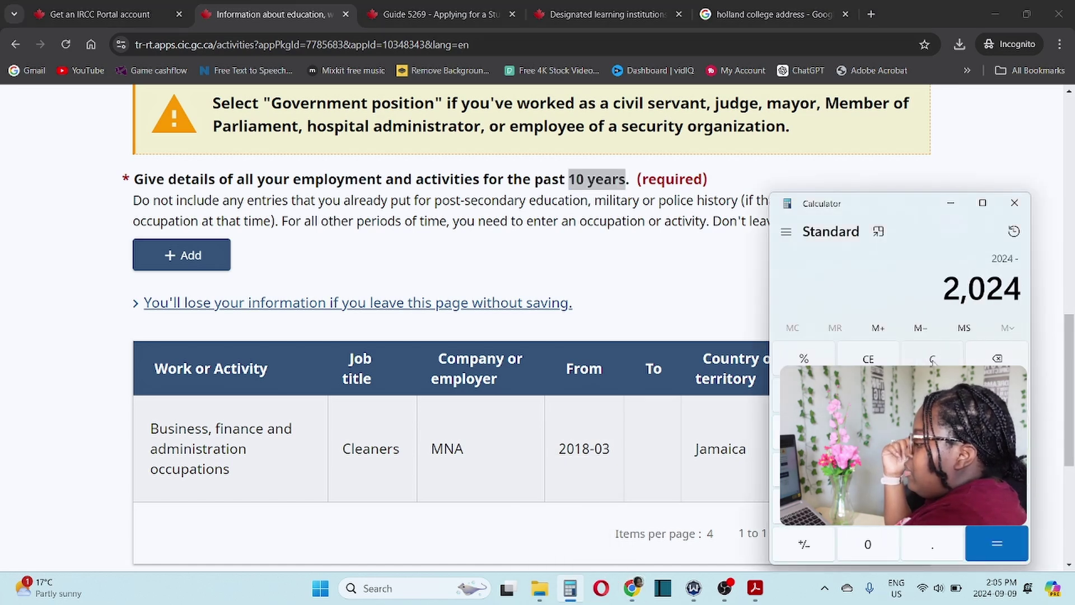
type(" 10")
key("Return")
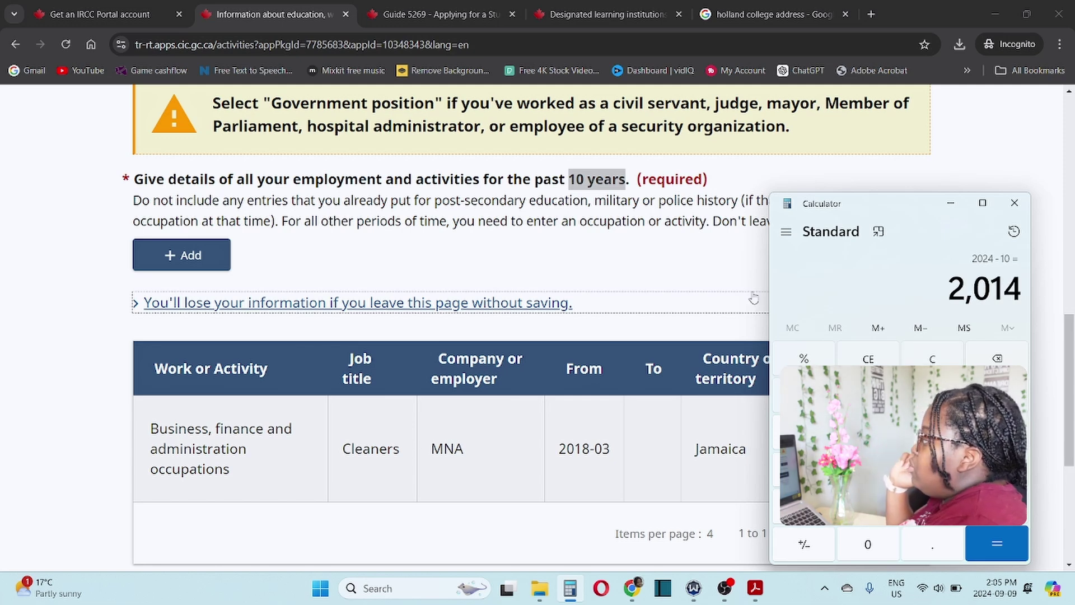
left_click(679, 250)
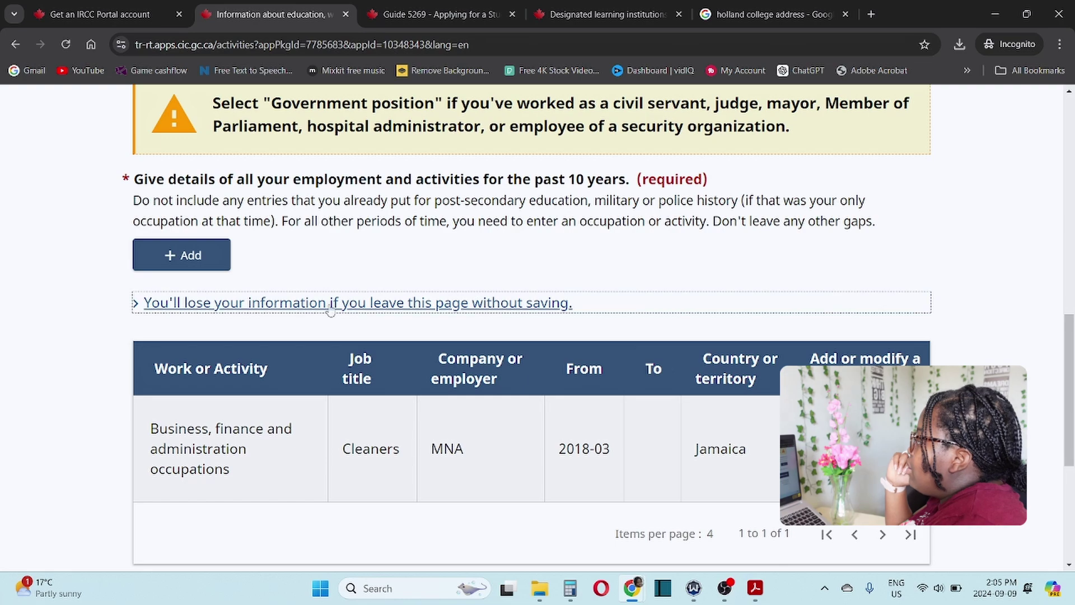
- Add the Administrative services supervisors job at JTA, 2014-10 to 2018-03, and continue
left_click(181, 254)
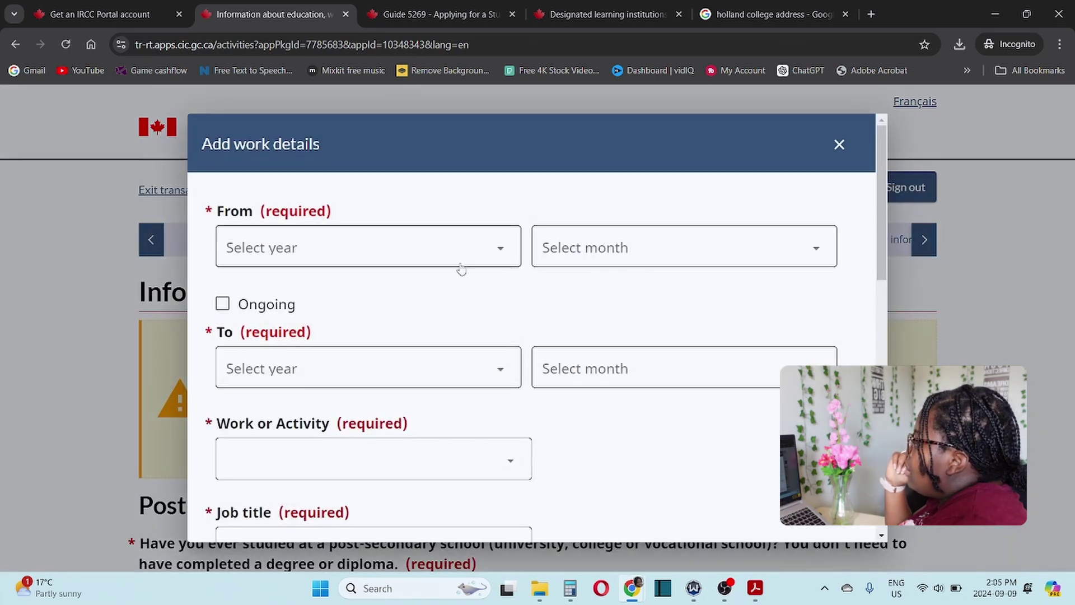
left_click(447, 252)
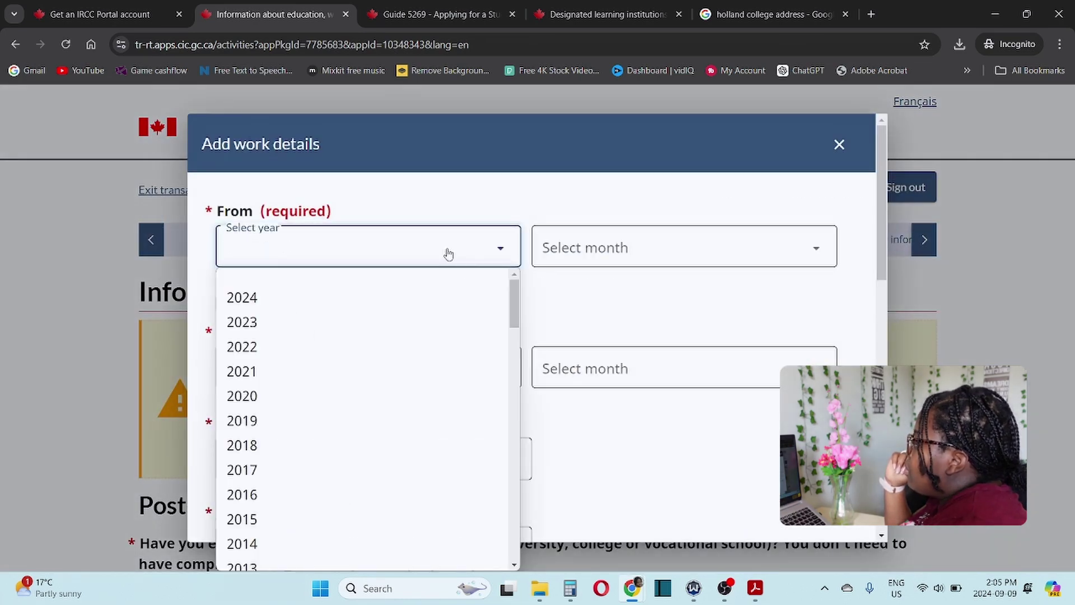
scroll(586, 422, "down", 4)
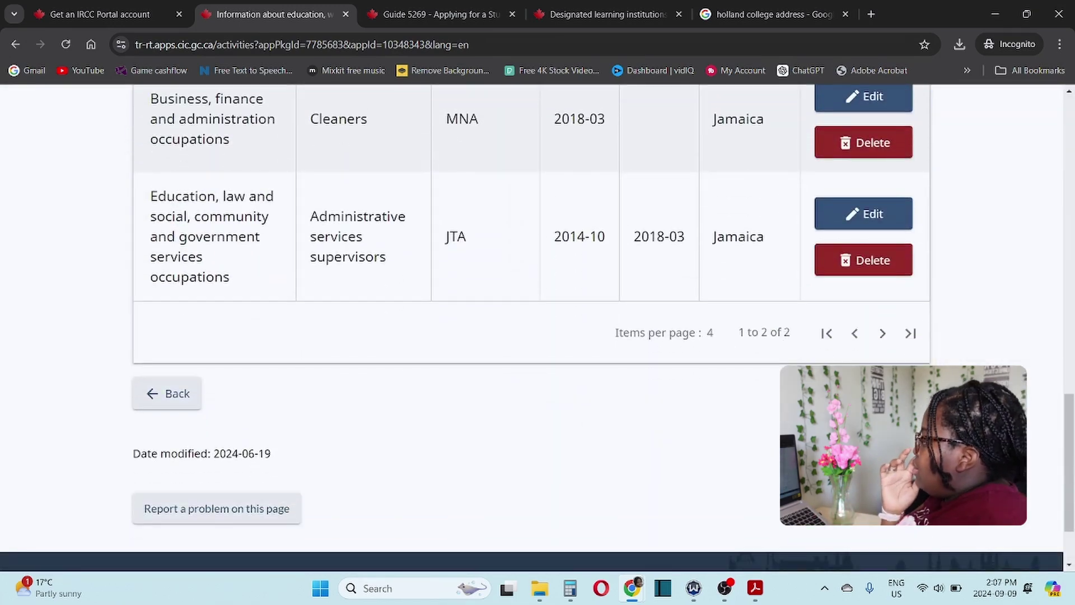
left_click(871, 394)
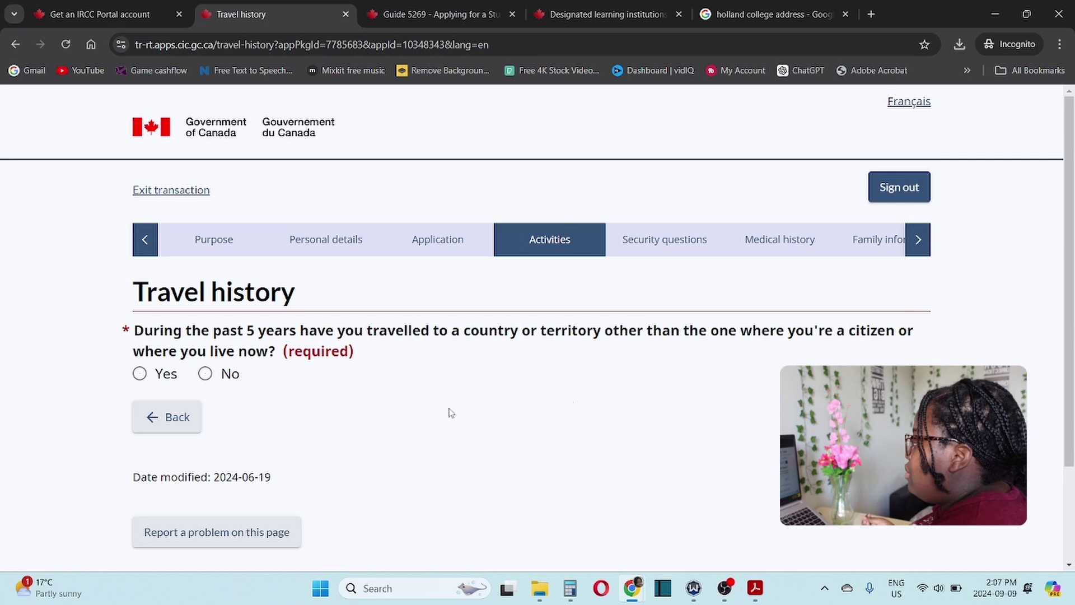
- Answer Yes to travel in the past five years and start a travel record
left_click(167, 381)
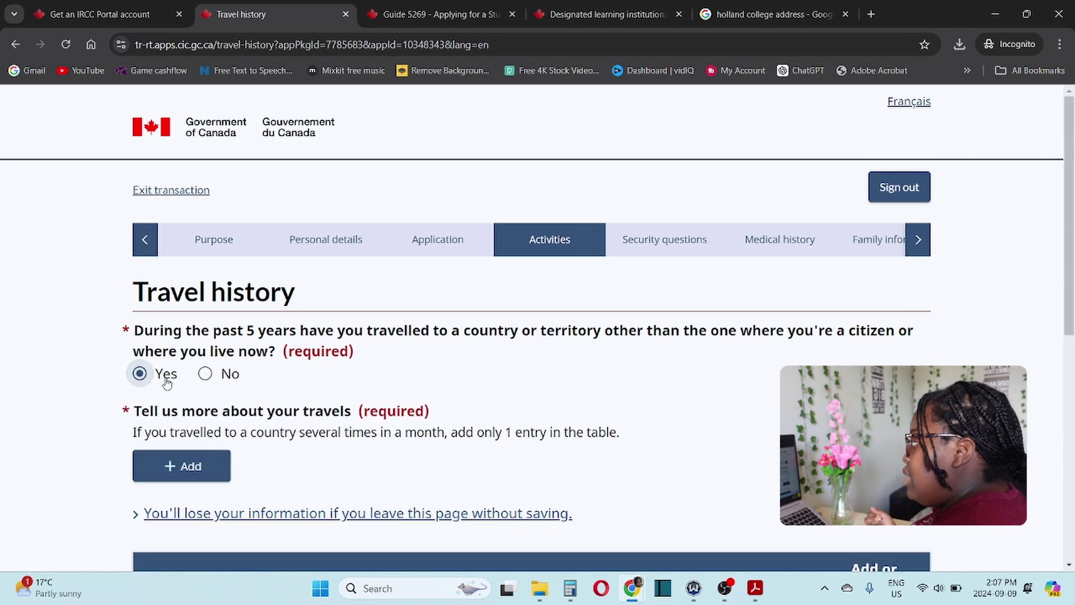
left_click(216, 385)
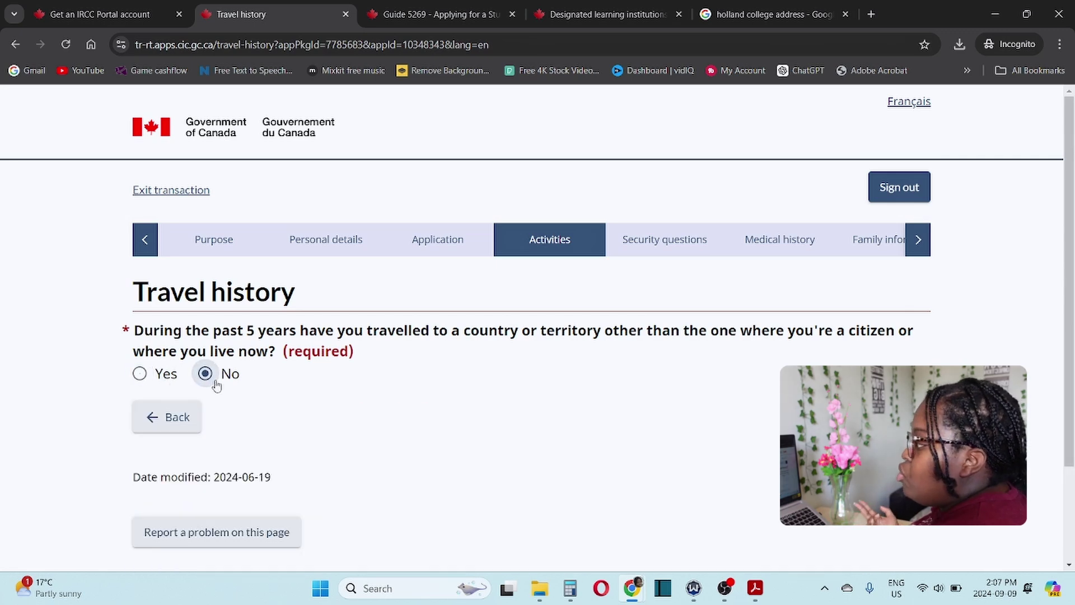
left_click(167, 379)
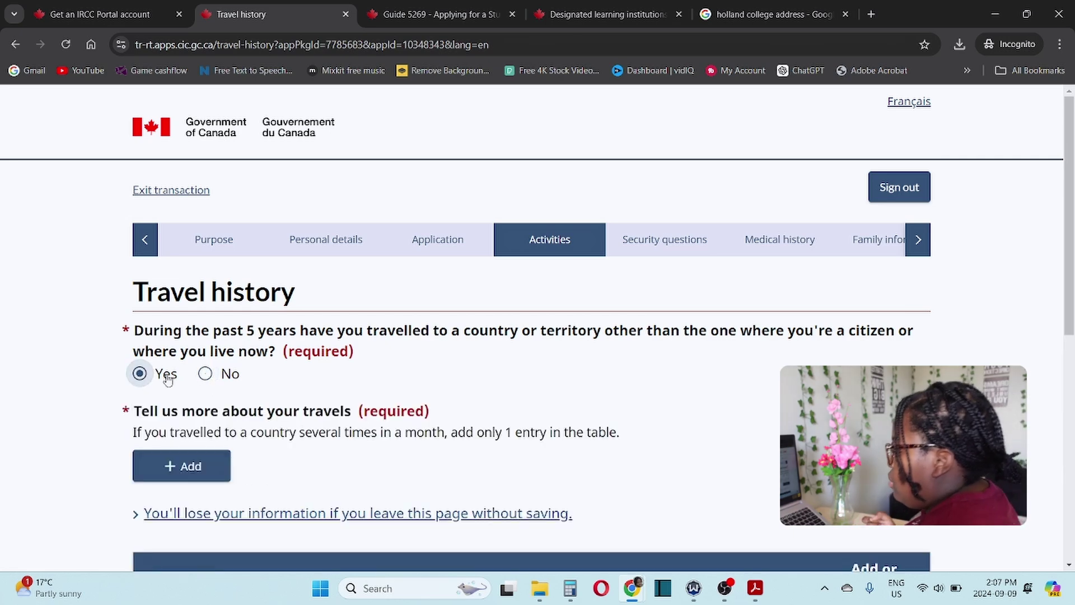
scroll(359, 402, "down", 2)
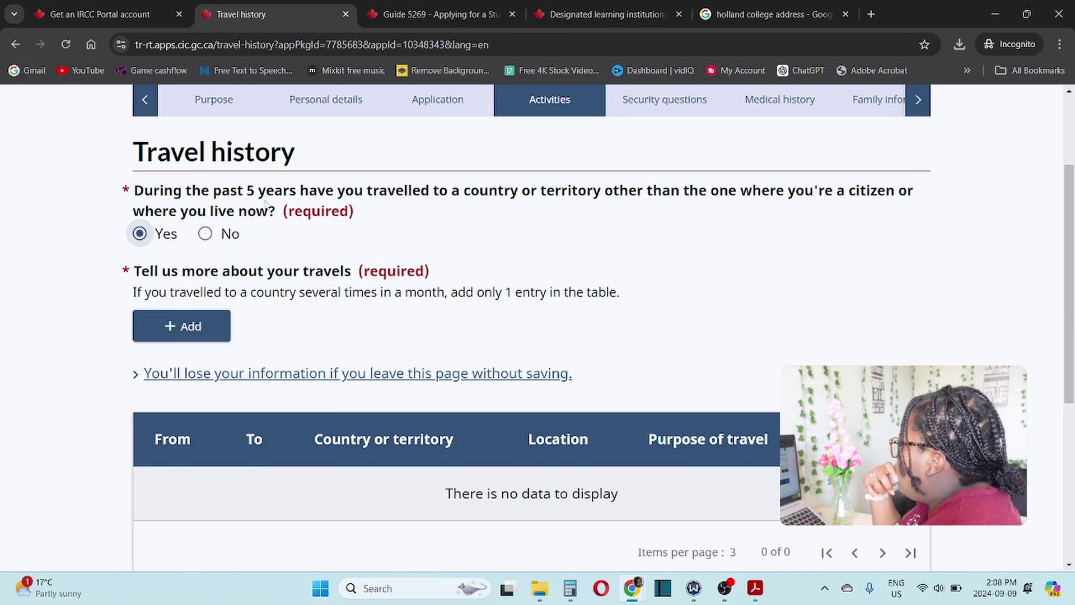
left_click(221, 330)
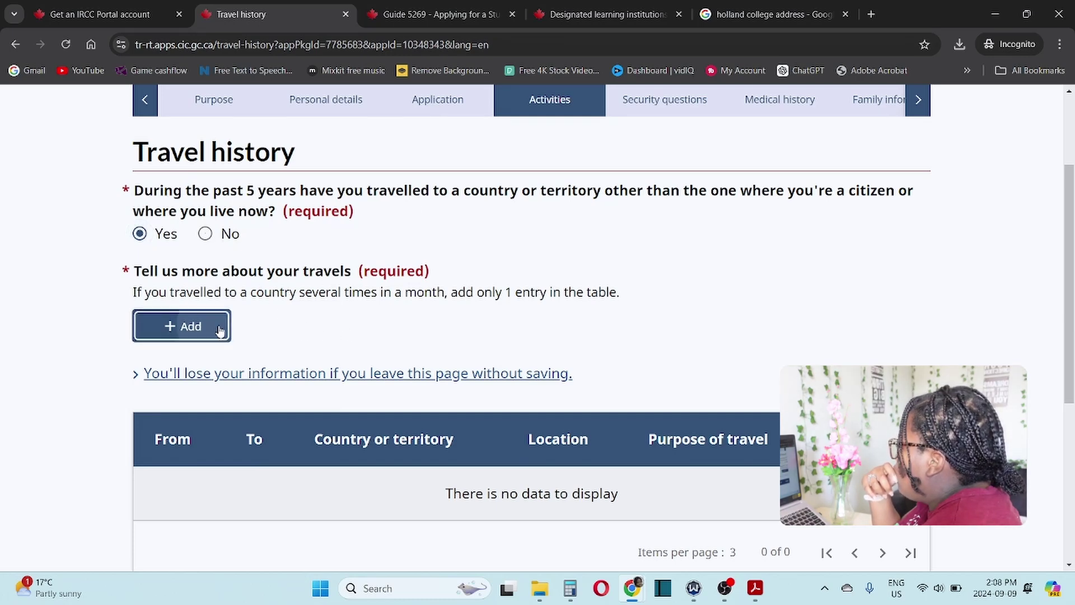
- Set the trip dates from June 2023 to August 2023
left_click(415, 254)
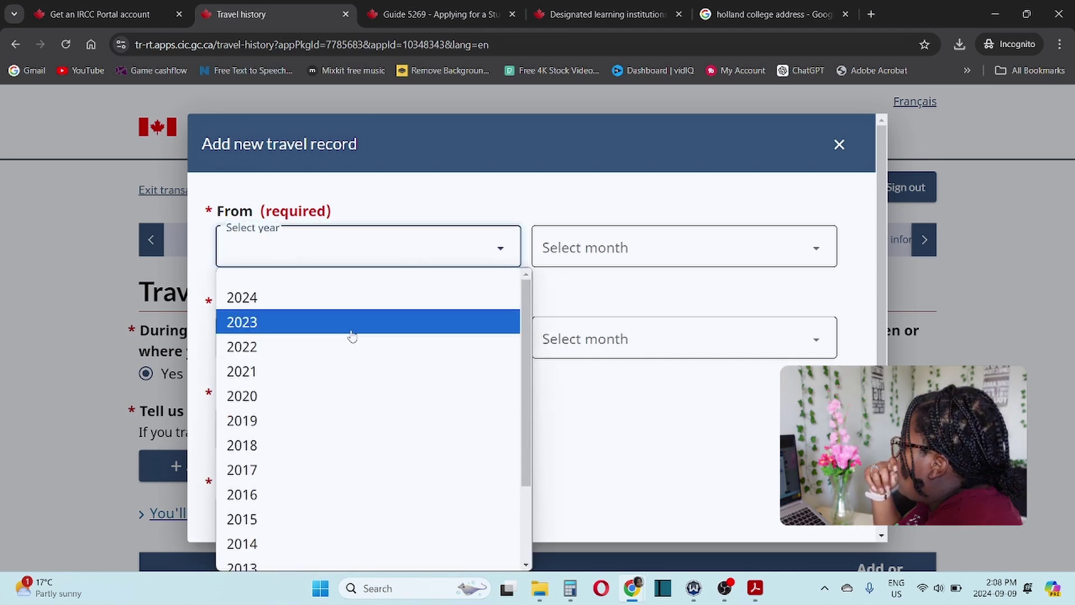
left_click(350, 327)
left_click(624, 264)
left_click(610, 421)
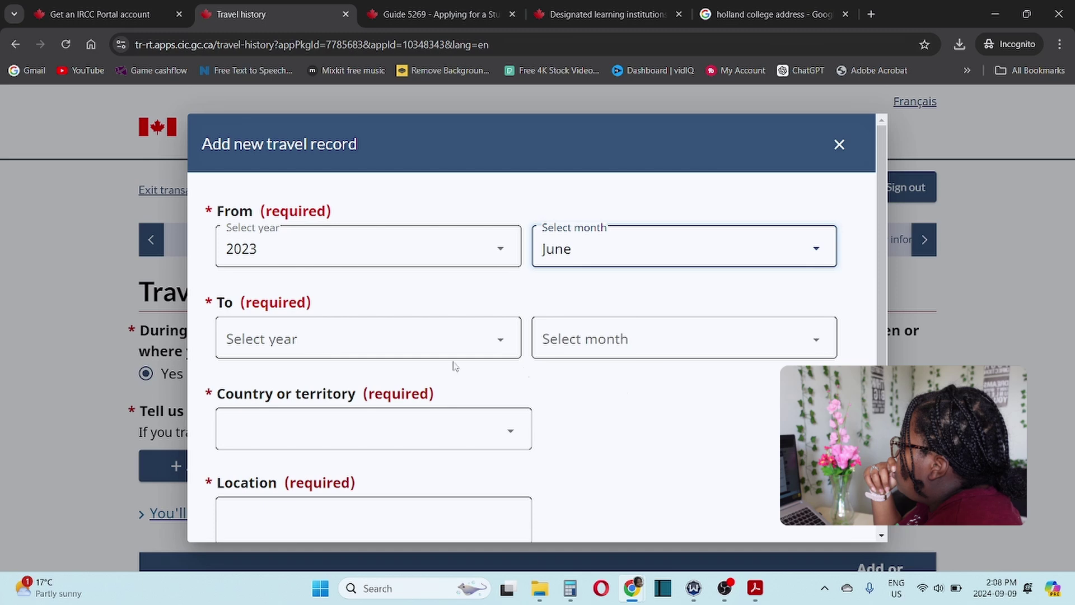
left_click(400, 352)
scroll(365, 195, "down", 1)
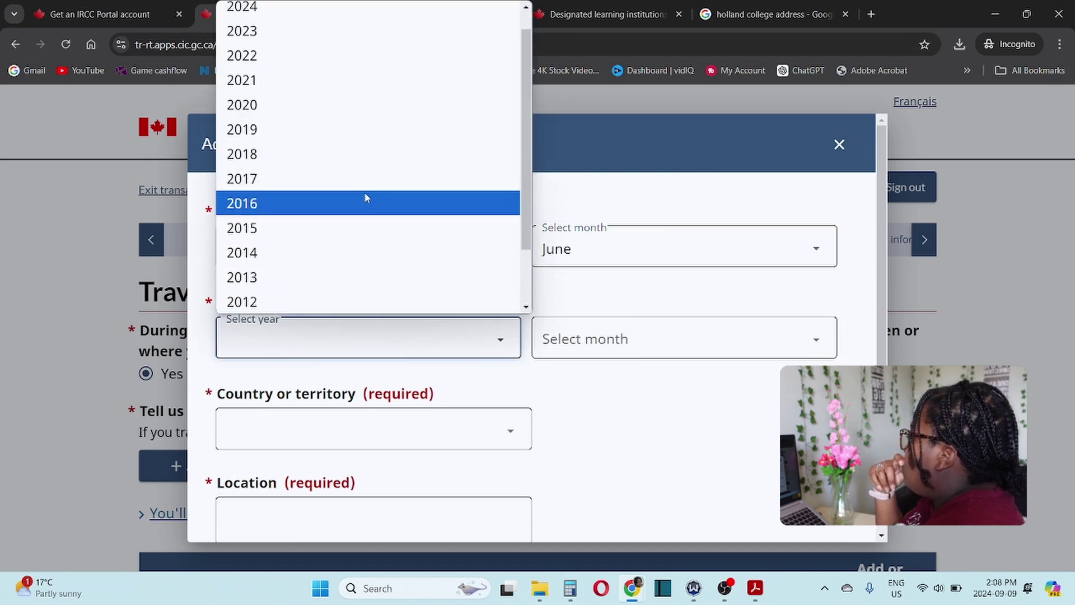
left_click(364, 29)
left_click(758, 351)
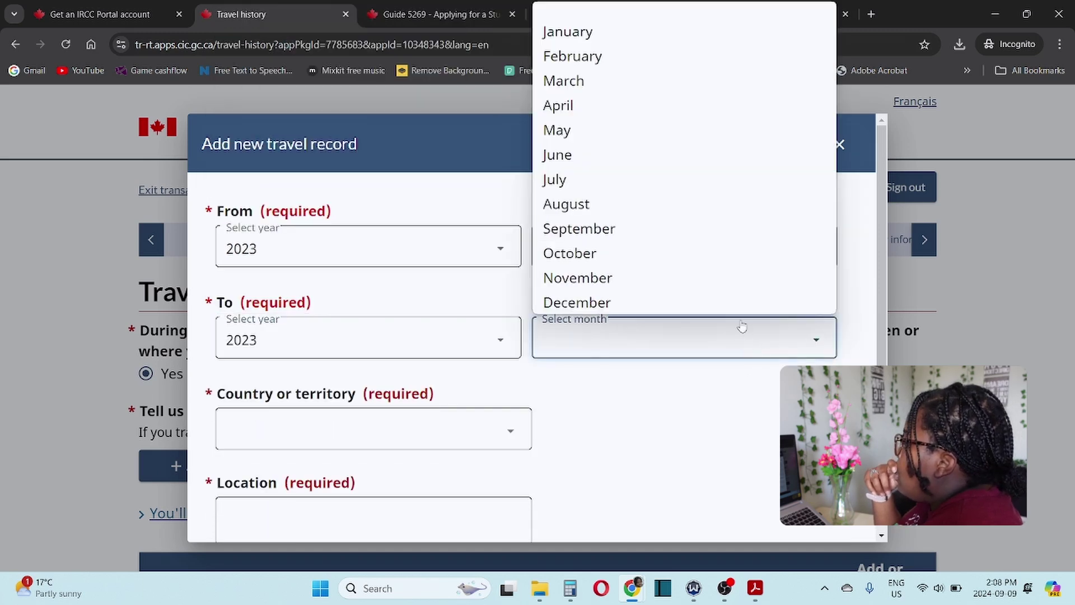
left_click(647, 196)
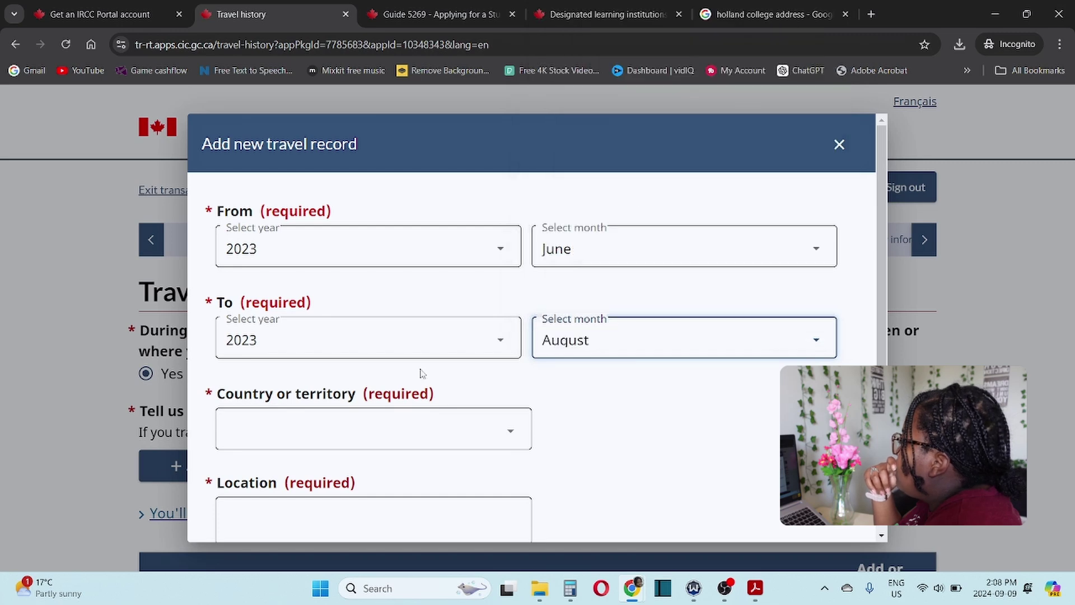
- Set country Cuba, location Francis, purpose Vacation, then save the trip and continue
left_click(348, 428)
scroll(334, 333, "down", 10)
left_click(334, 330)
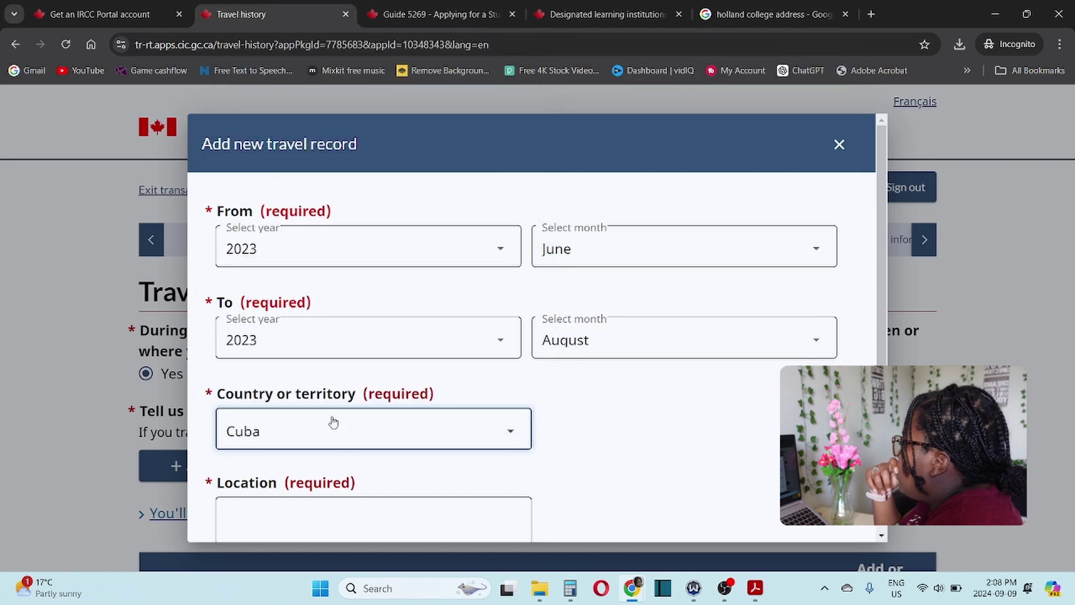
scroll(333, 420, "down", 3)
left_click(319, 300)
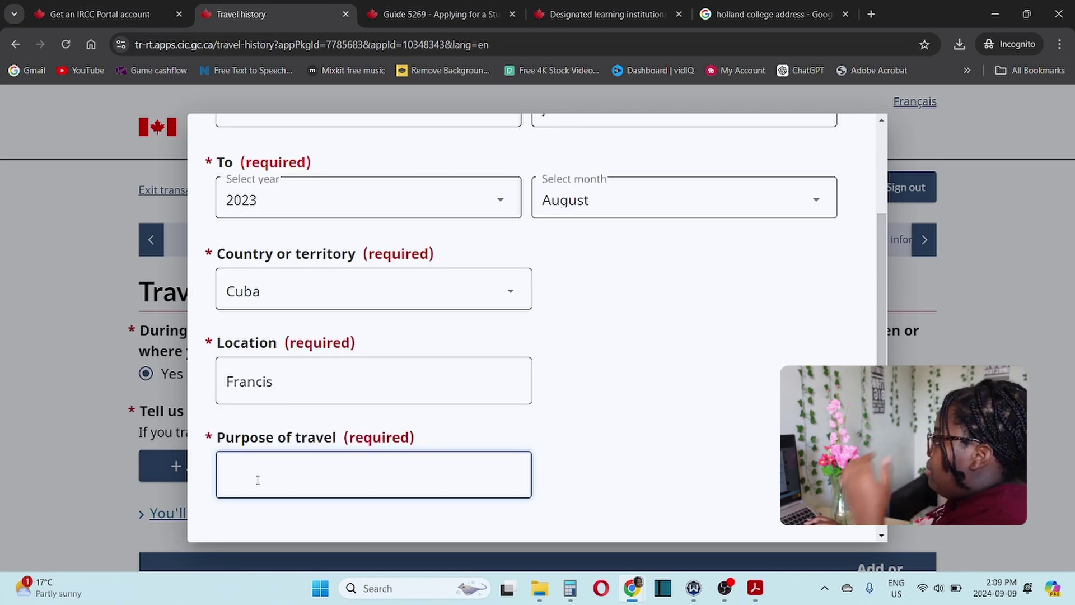
type("V")
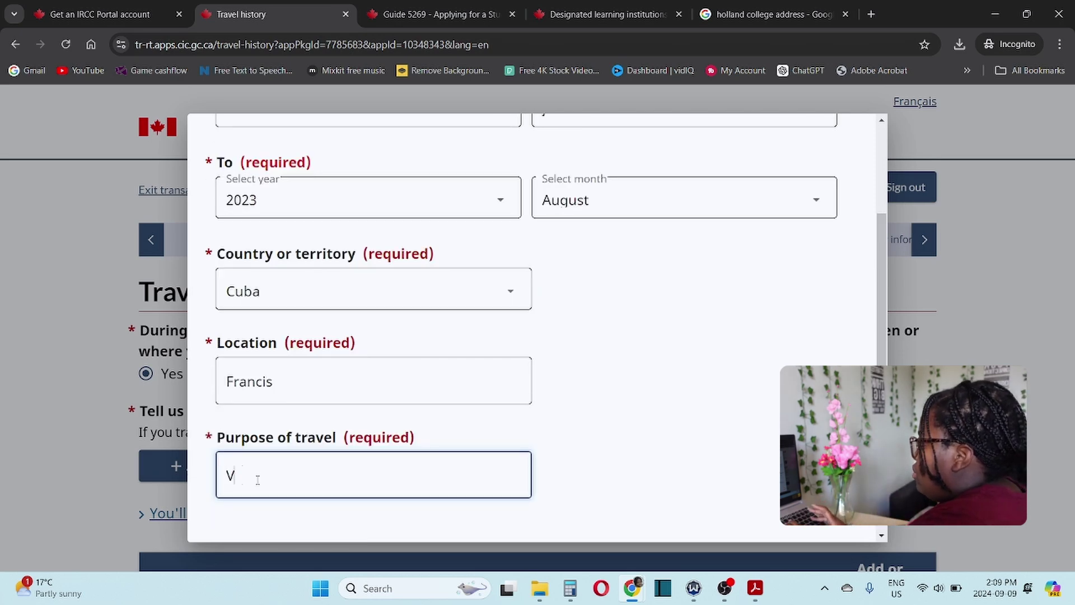
type("acation")
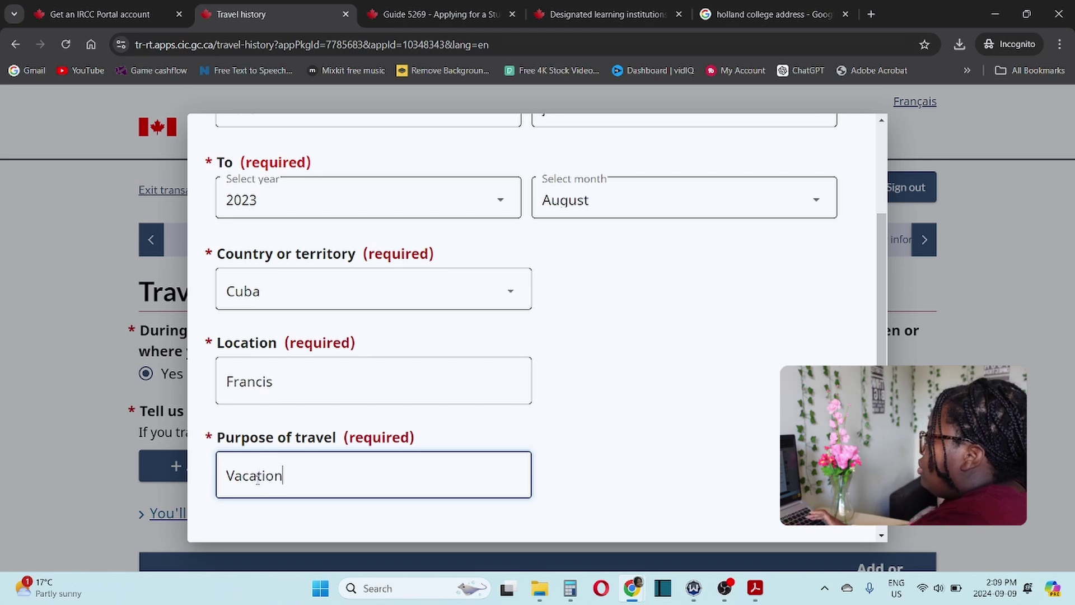
scroll(761, 292, "down", 2)
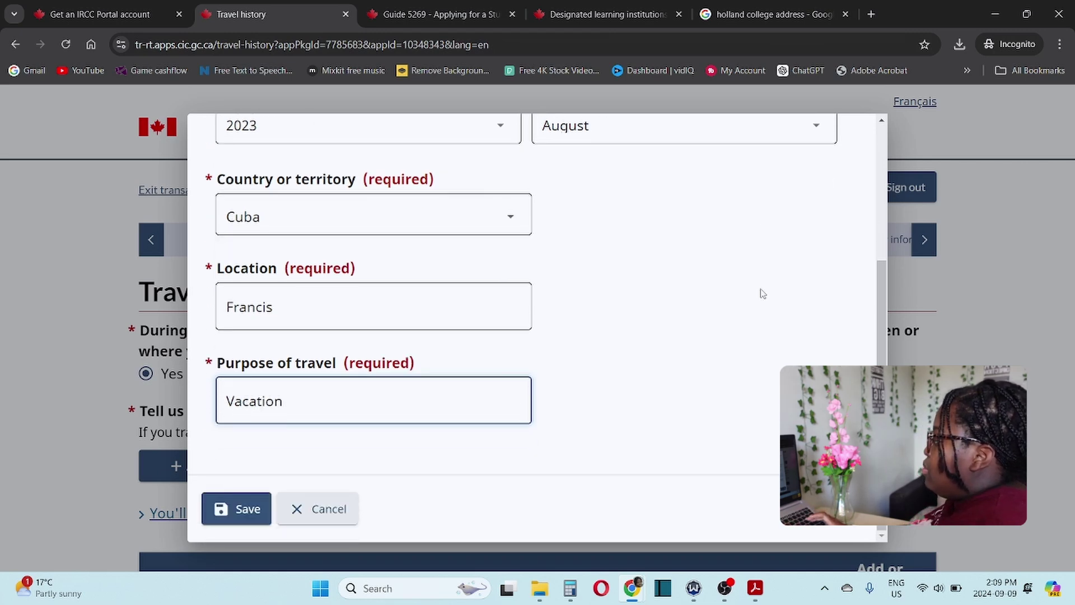
left_click(236, 512)
scroll(482, 359, "down", 6)
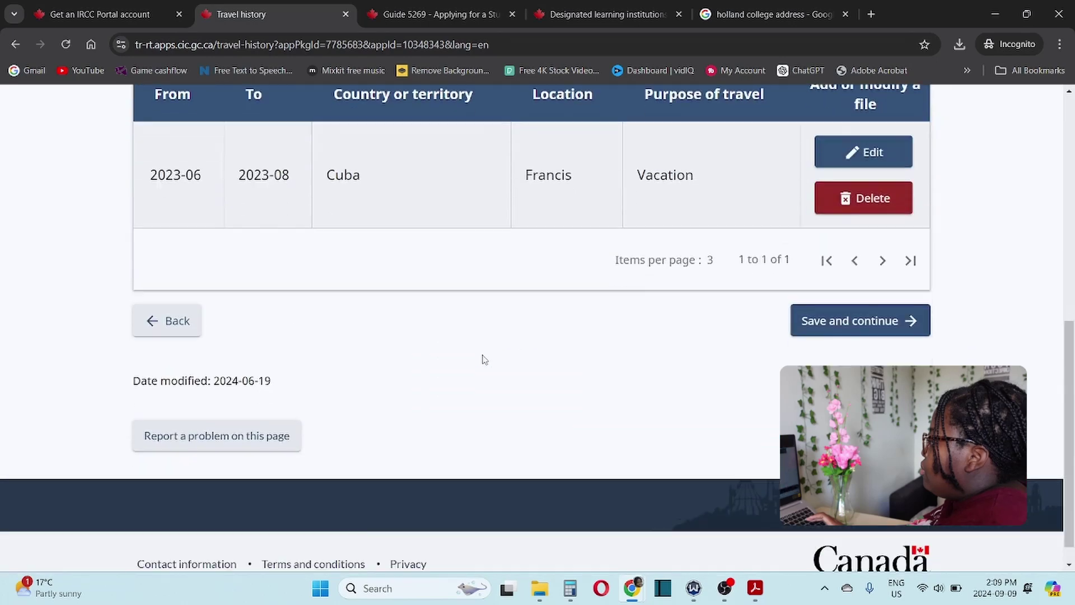
left_click(815, 314)
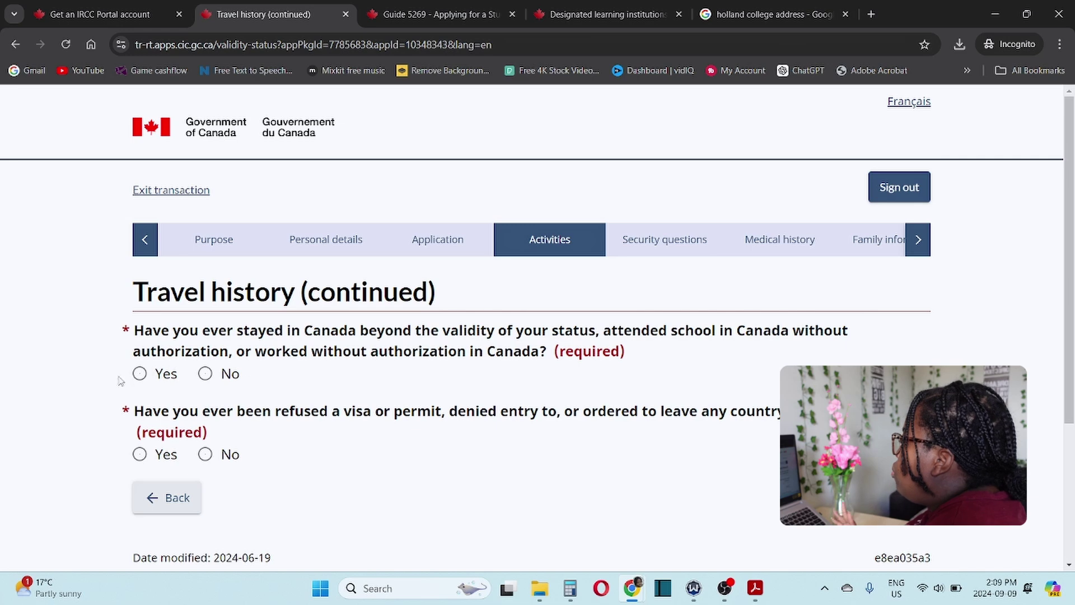
- Answer No to overstaying or unauthorized work in Canada and mark visa refusal Yes
left_click(232, 383)
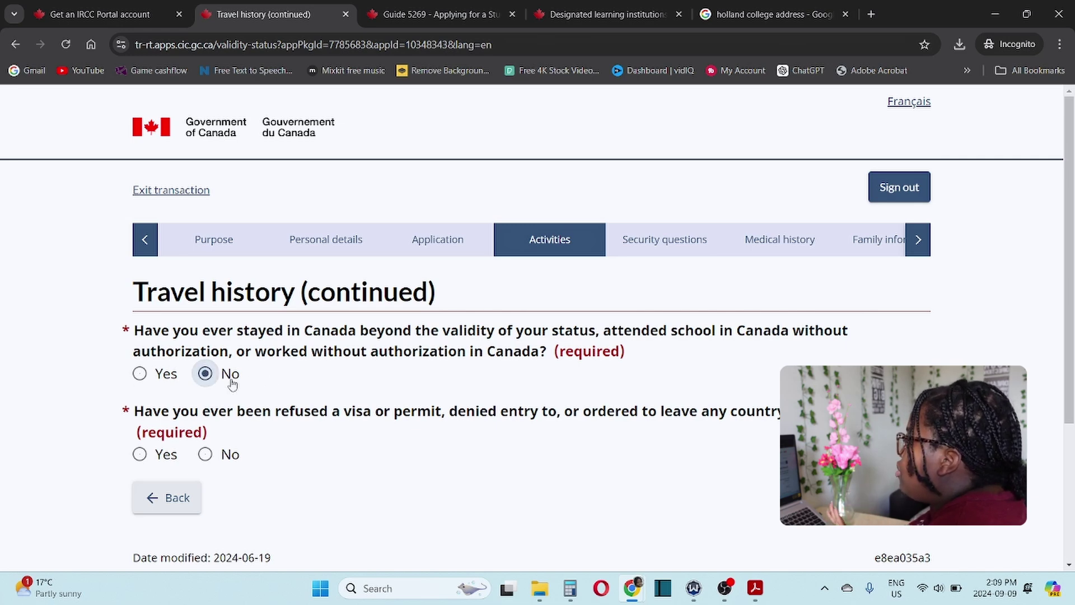
scroll(297, 379, "down", 1)
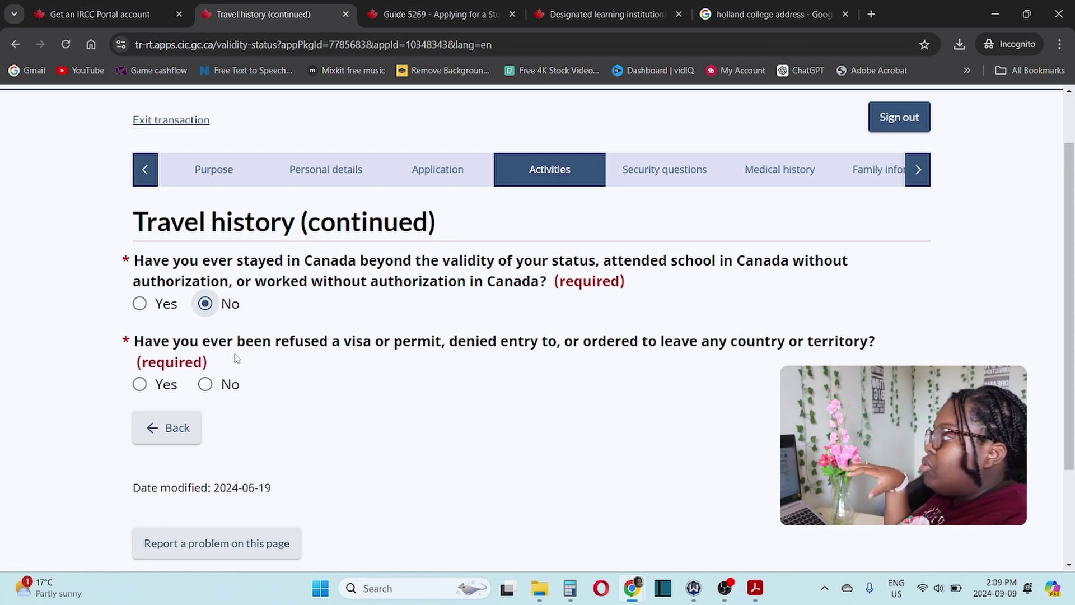
left_click(217, 387)
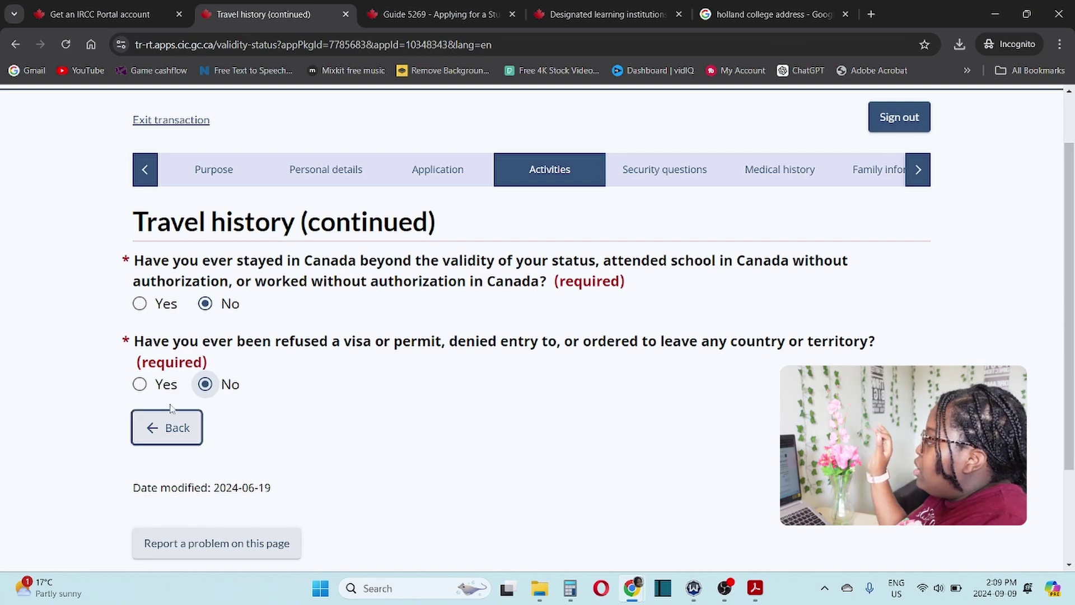
left_click(167, 385)
scroll(450, 407, "down", 1)
scroll(449, 408, "down", 3)
scroll(451, 407, "up", 2)
- Discard the drafted US visa refusal explanation, answer No to refusals, and continue
left_click(386, 435)
type("I applied for a USA visitors visa and was denied in date")
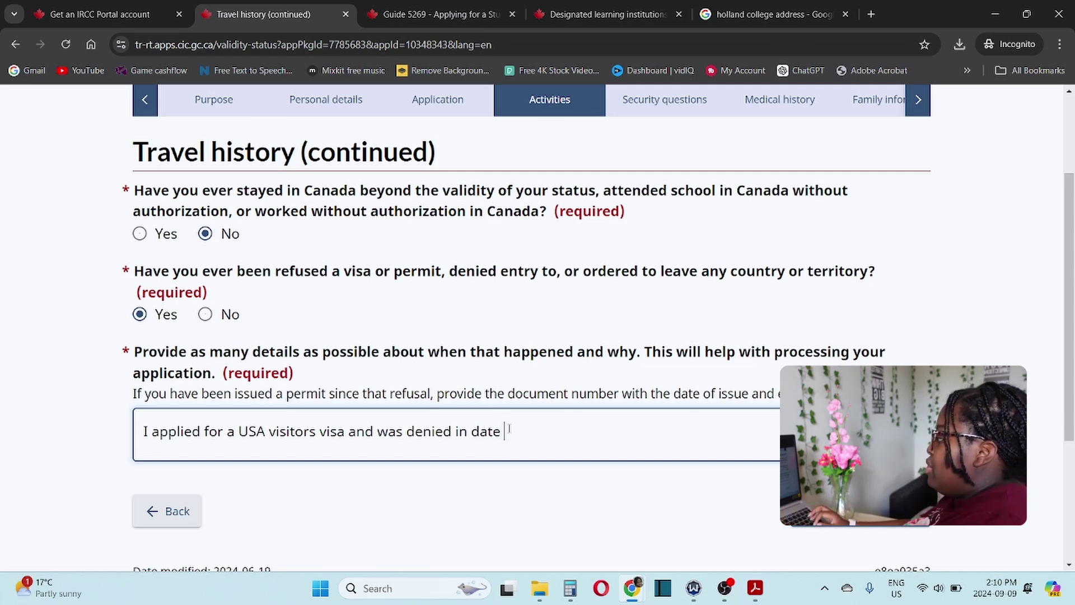
left_click_drag(515, 437, 142, 440)
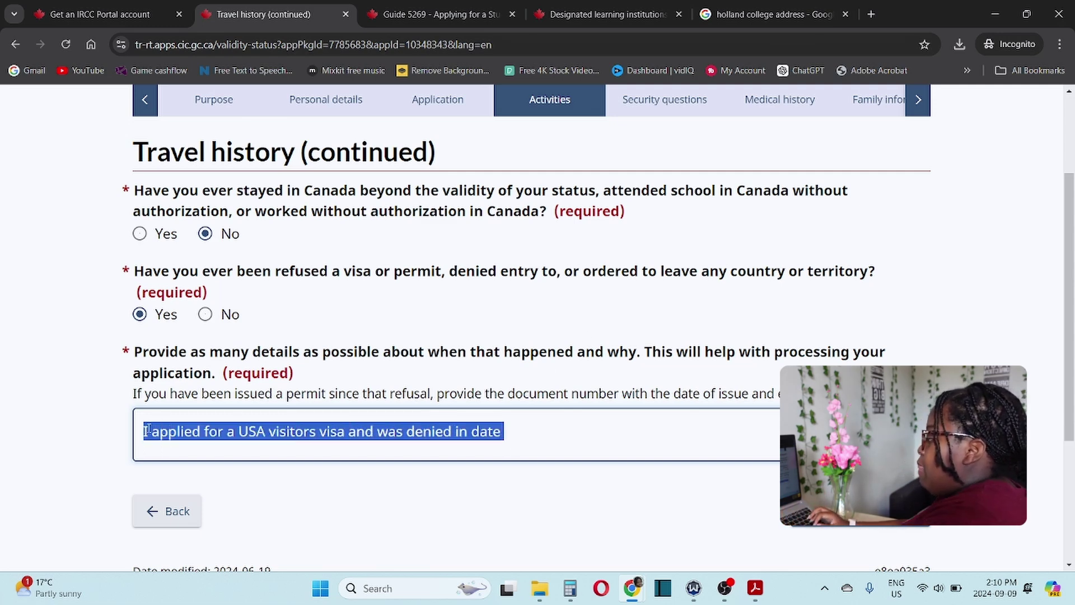
key("BackSpace")
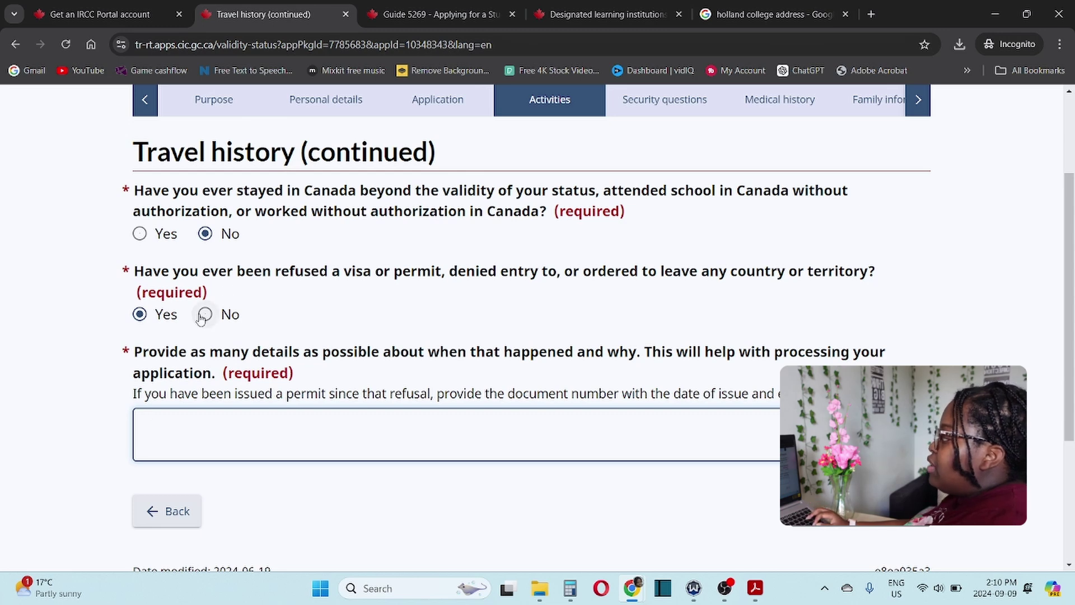
left_click(203, 315)
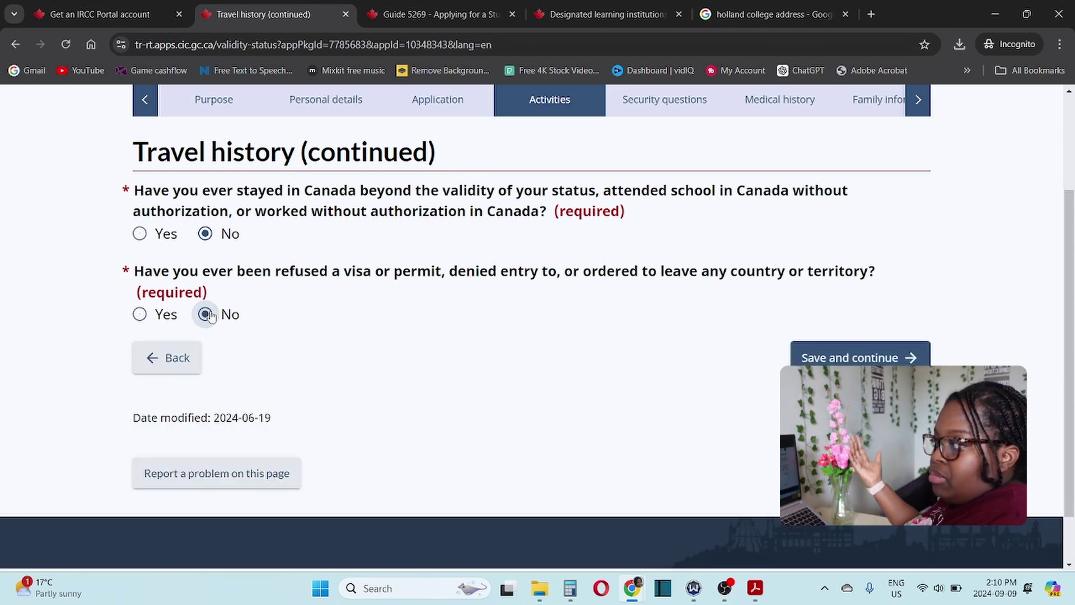
left_click(840, 357)
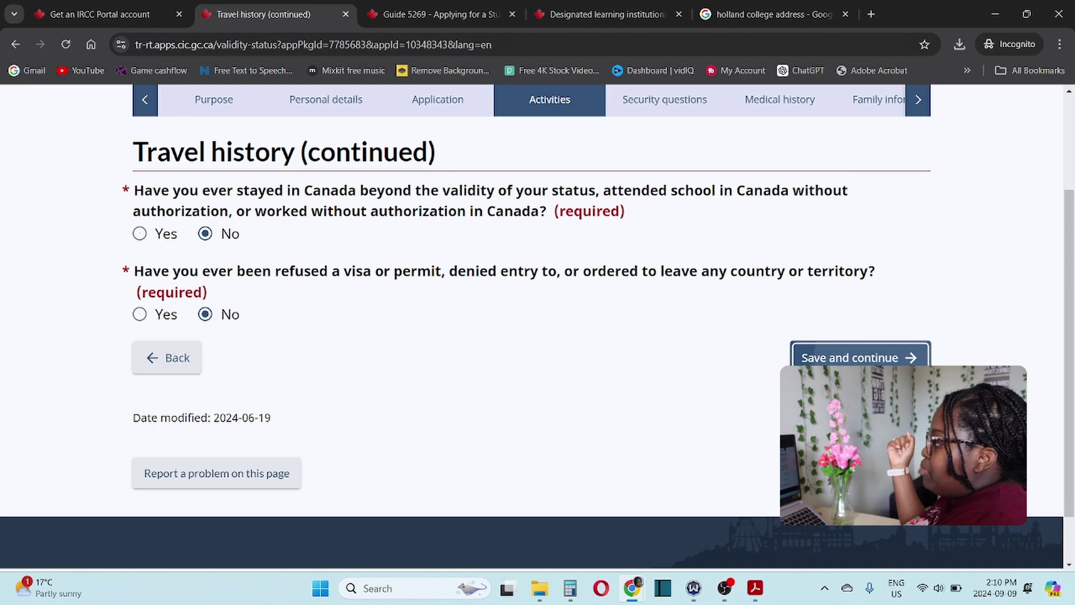
- Answer No to the committed, arrested, charged and convicted questions and continue
scroll(248, 217, "down", 2)
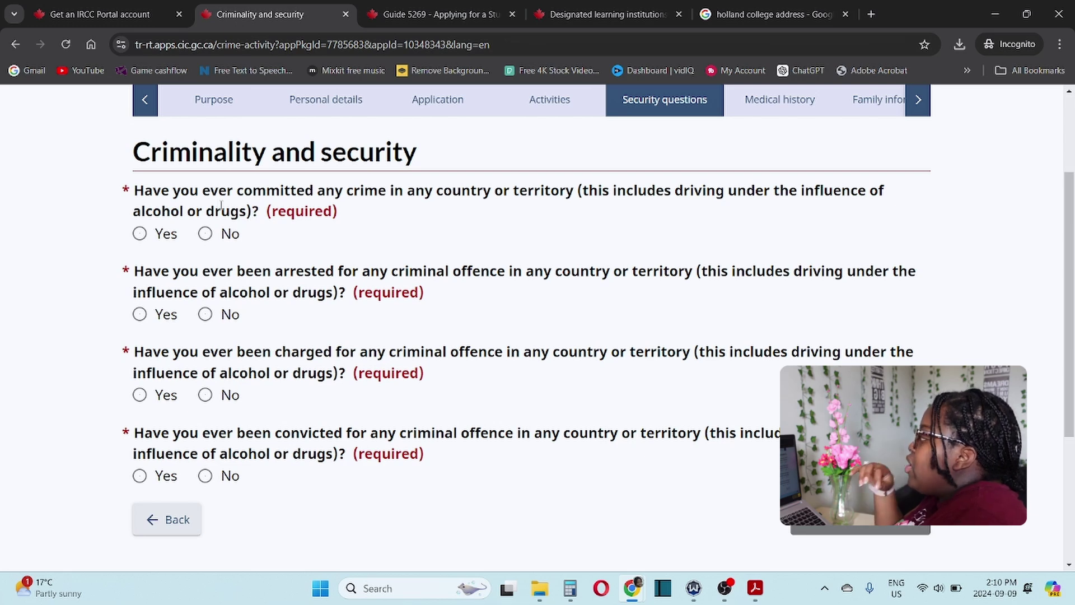
left_click(203, 234)
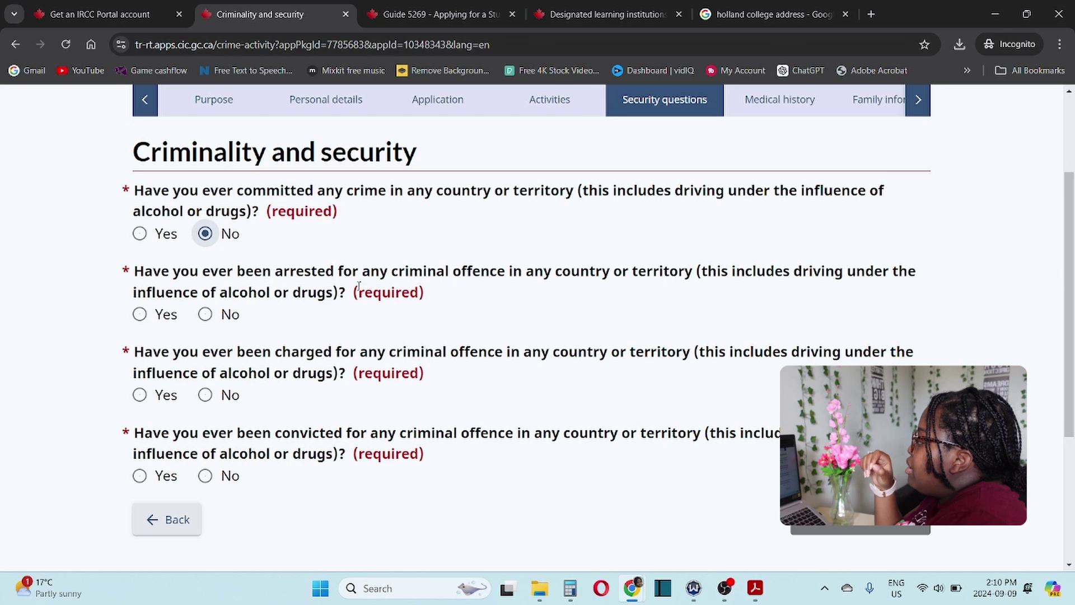
left_click(216, 317)
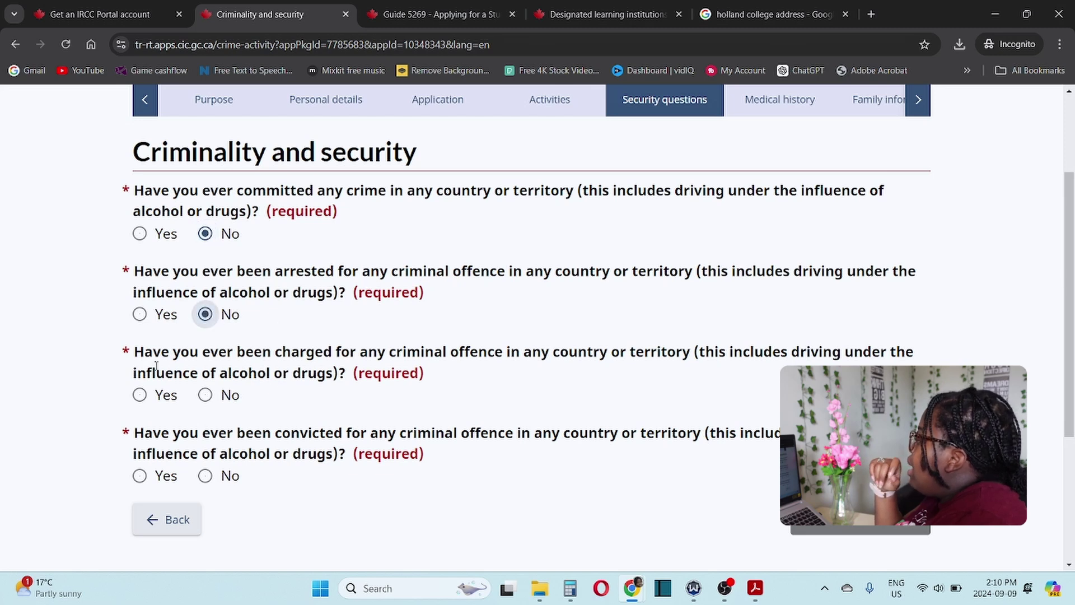
left_click(234, 395)
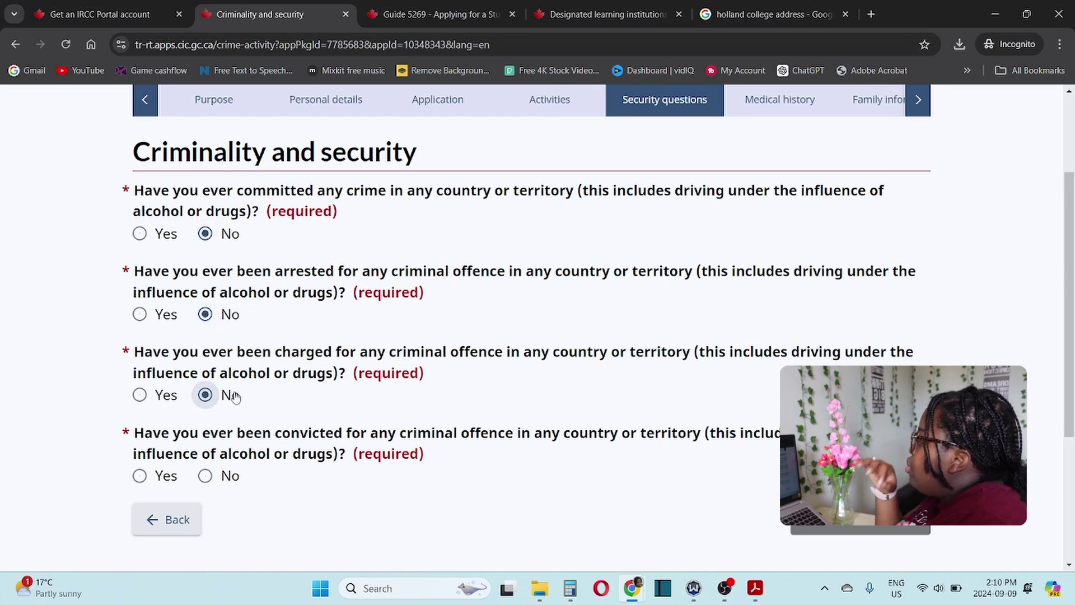
left_click(228, 477)
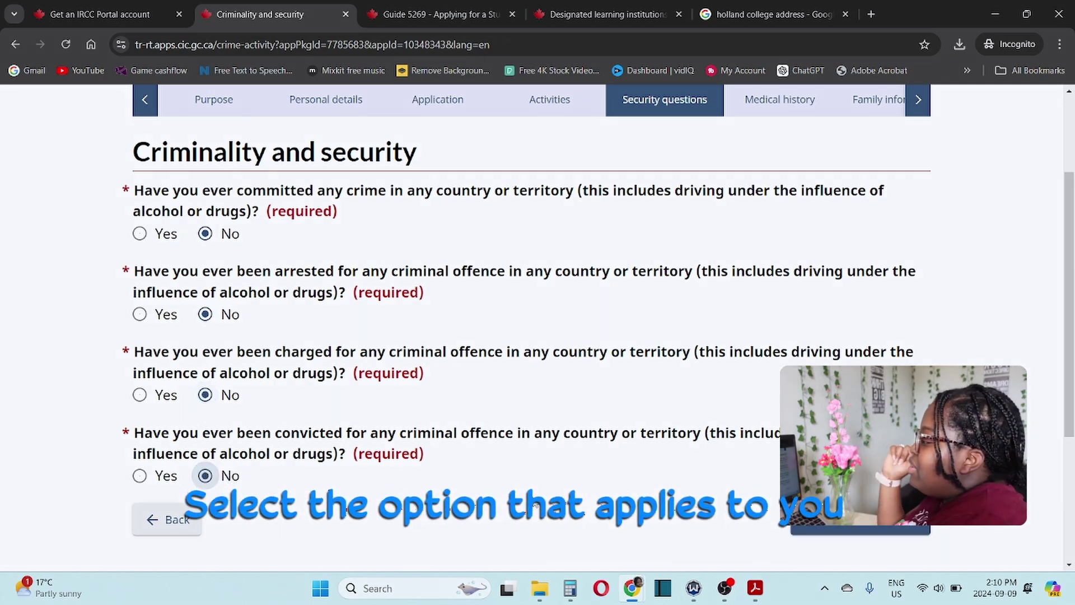
left_click(887, 525)
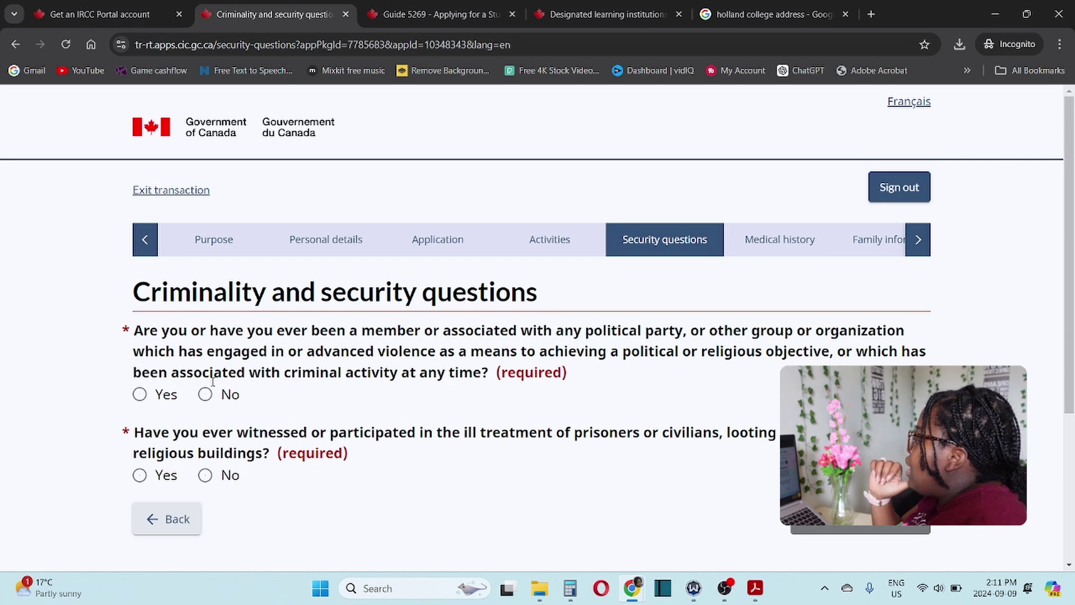
- Answer No to violent group membership and ill treatment or looting, then continue
left_click(229, 396)
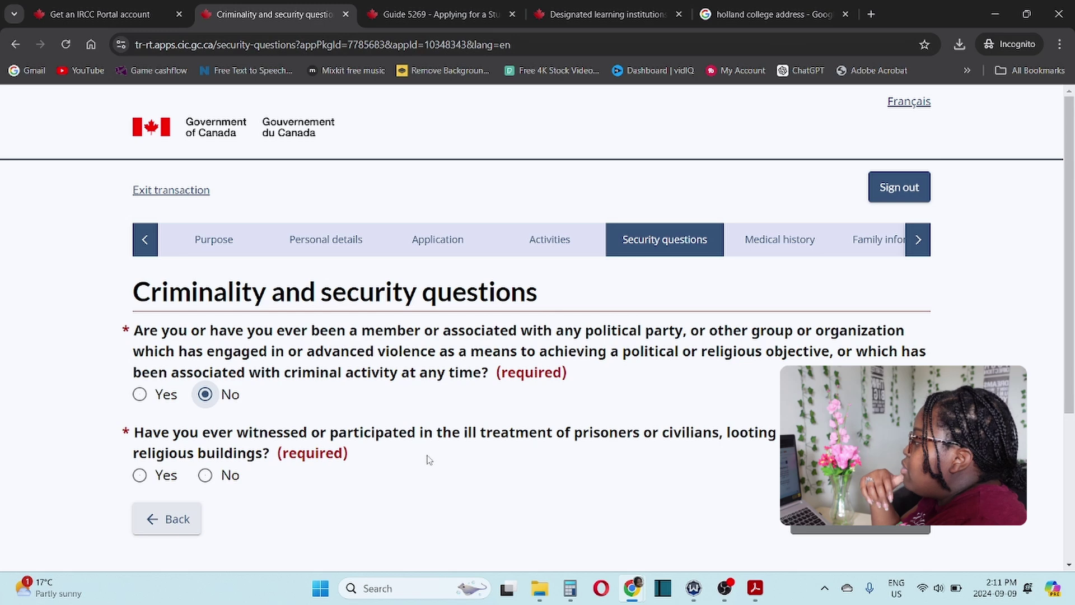
left_click(238, 476)
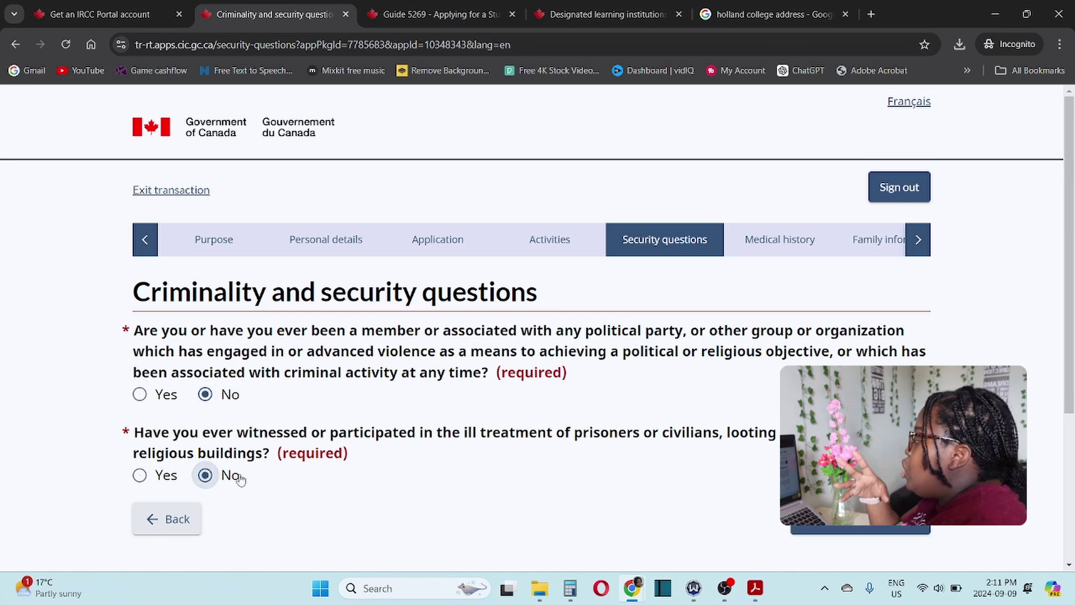
left_click(878, 530)
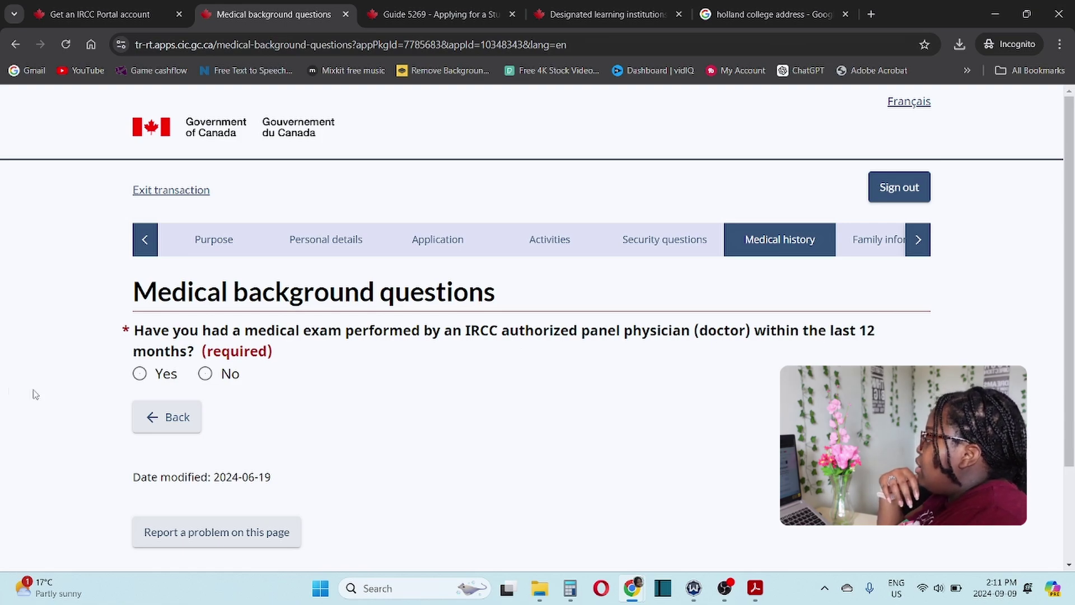
- Answer No to panel medical exam, listed jobs, tuberculosis diagnosis and close tuberculosis contact
left_click(205, 373)
scroll(541, 380, "down", 3)
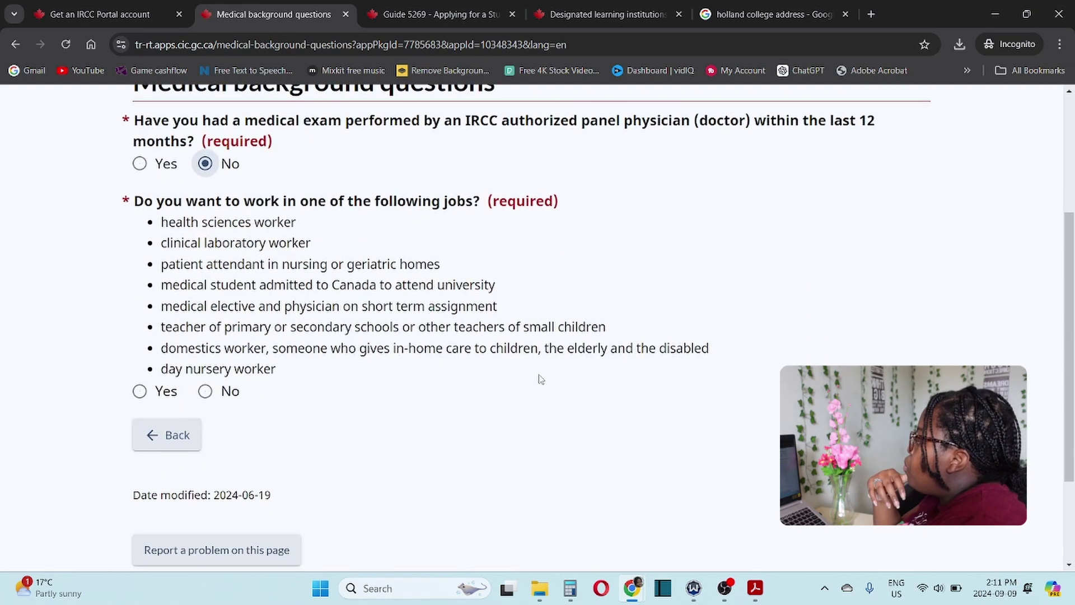
left_click(205, 391)
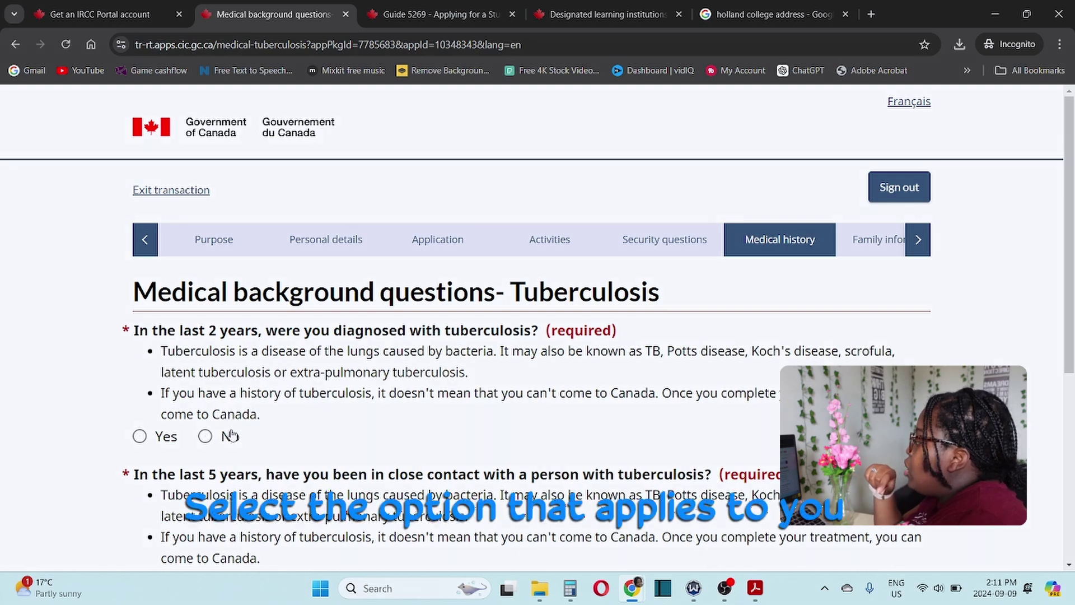
left_click(205, 436)
scroll(233, 438, "down", 1)
scroll(232, 438, "down", 2)
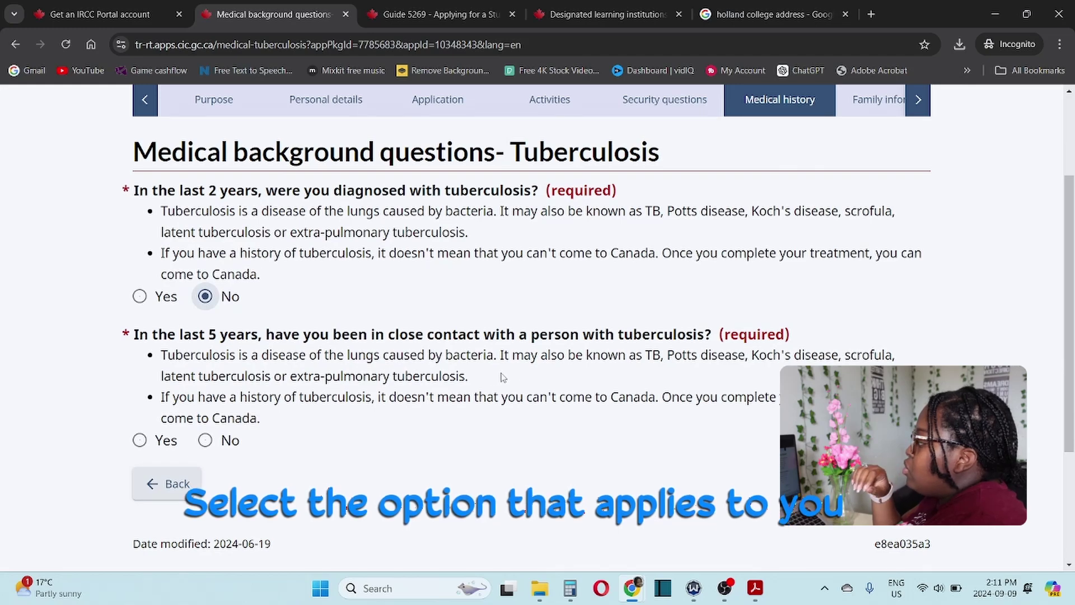
left_click(238, 443)
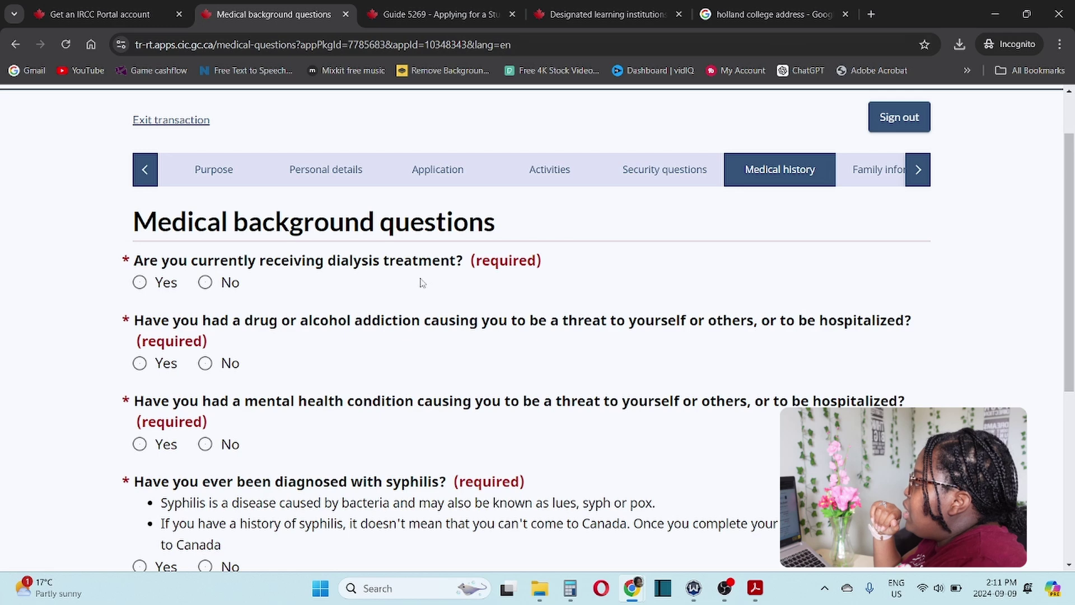
- Answer No to dialysis, addiction, mental health and syphilis questions, then continue
left_click(206, 281)
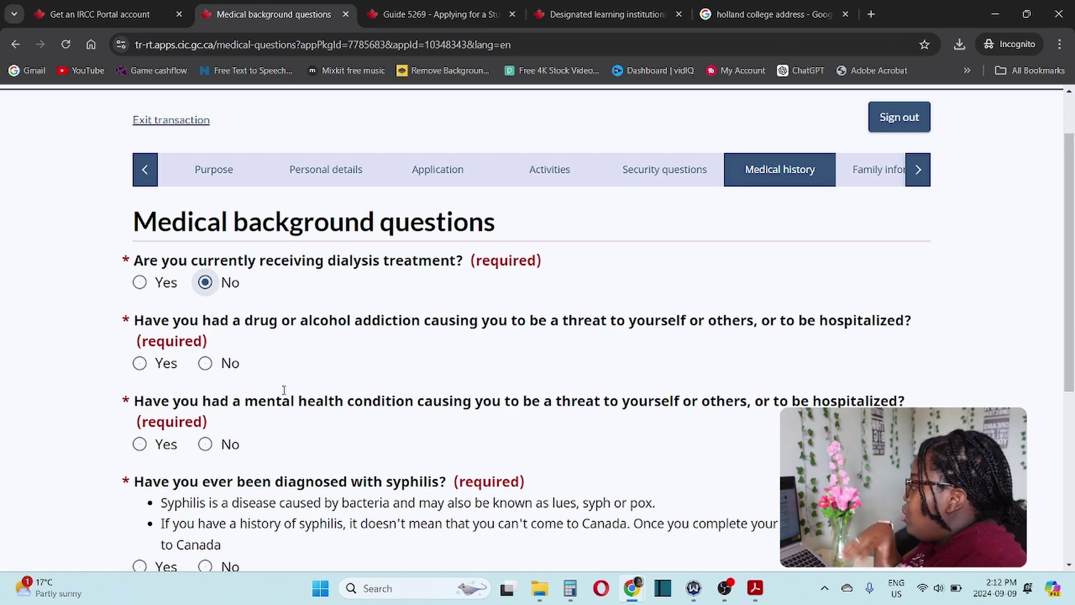
left_click(223, 371)
scroll(386, 358, "down", 2)
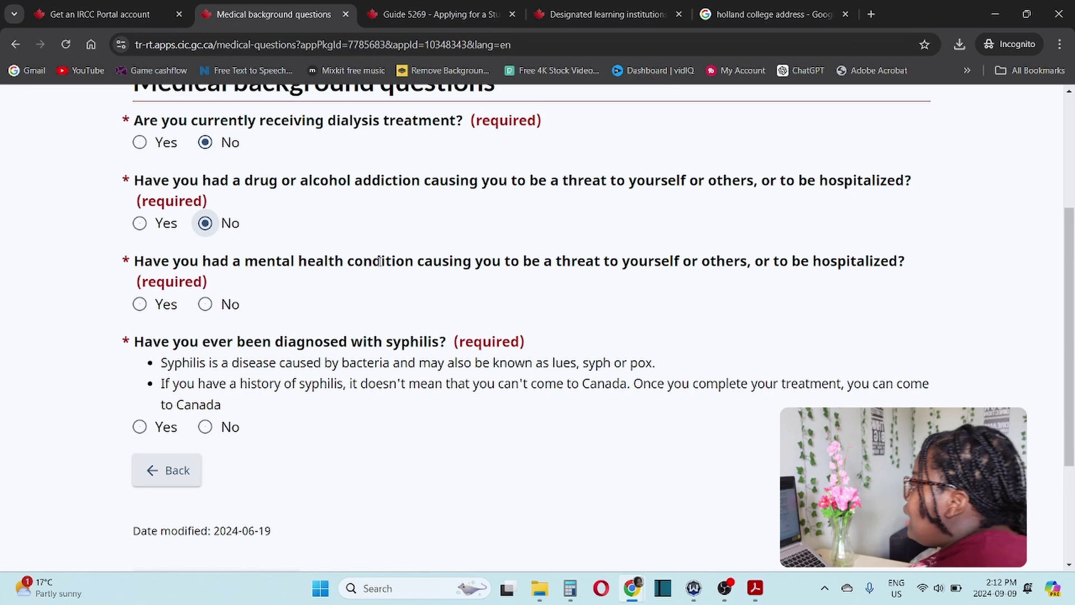
left_click(205, 304)
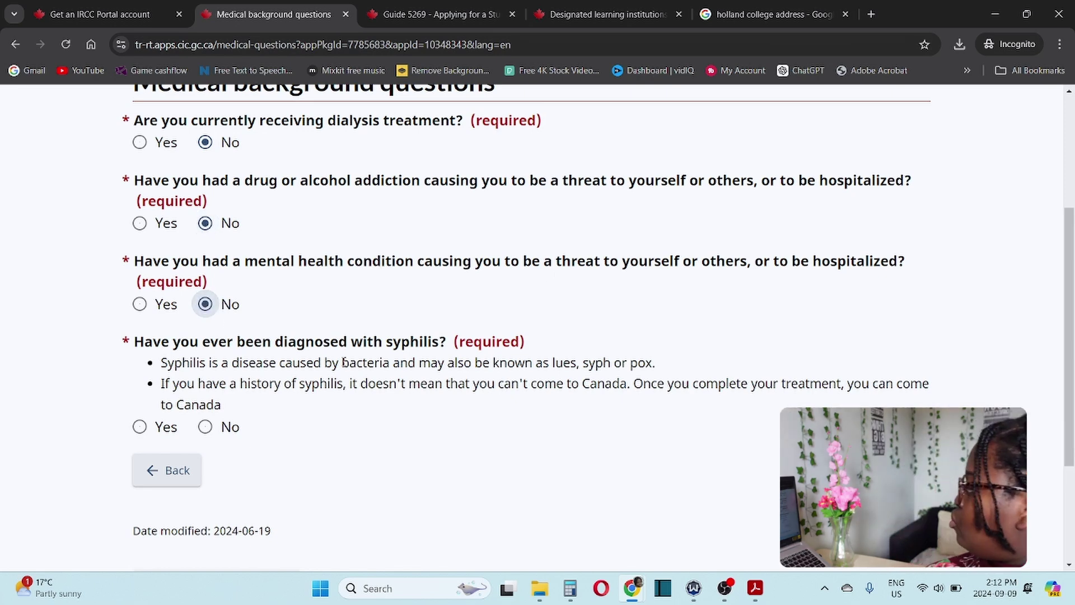
left_click(223, 429)
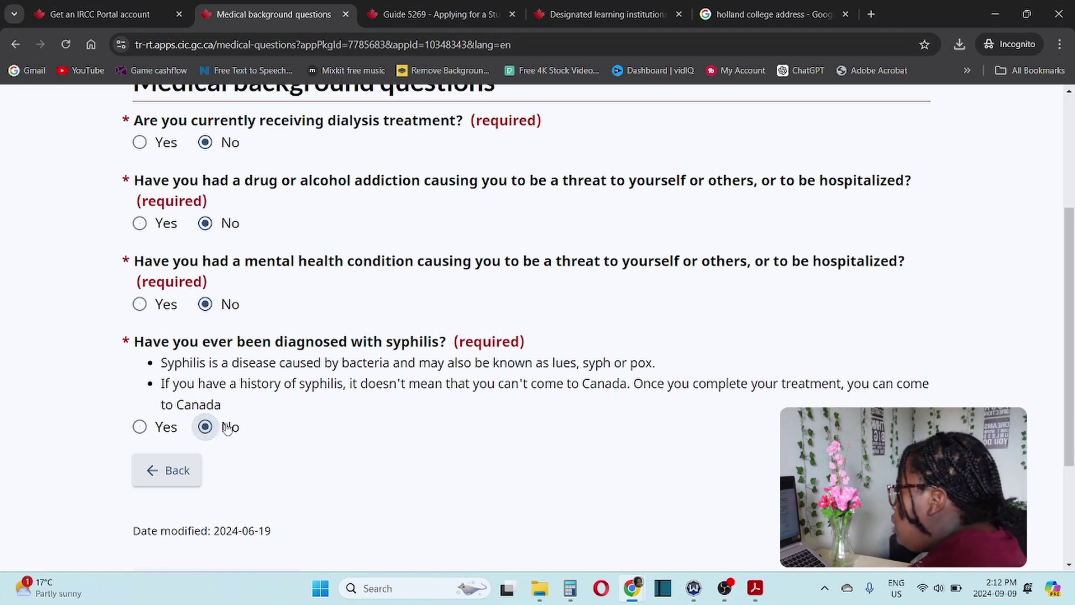
left_click(896, 470)
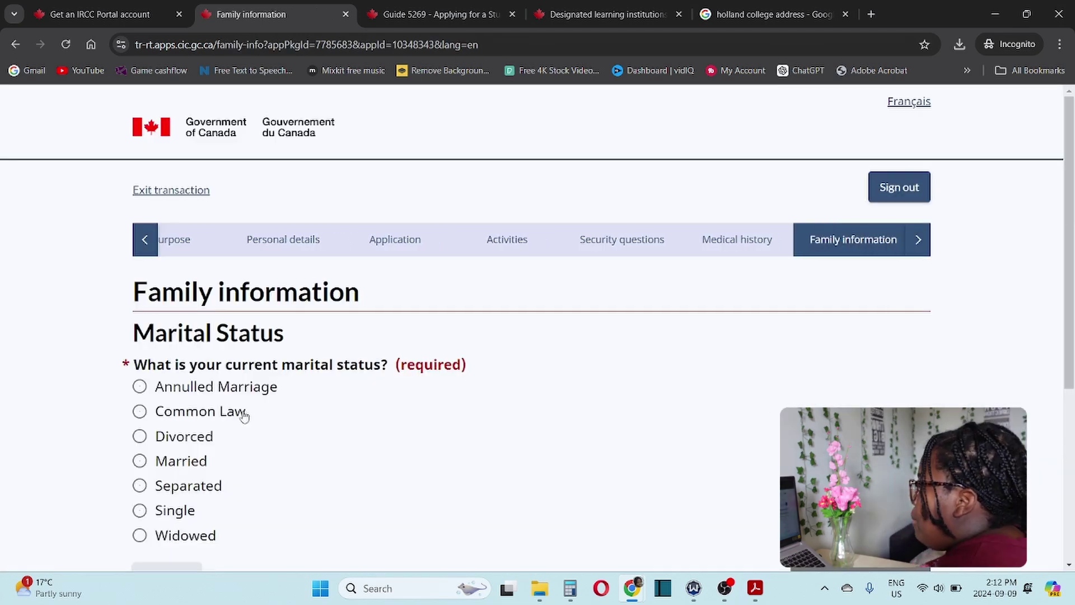
- Select Single marital status, answer No to children, and tick the acknowledgment
scroll(307, 369, "down", 3)
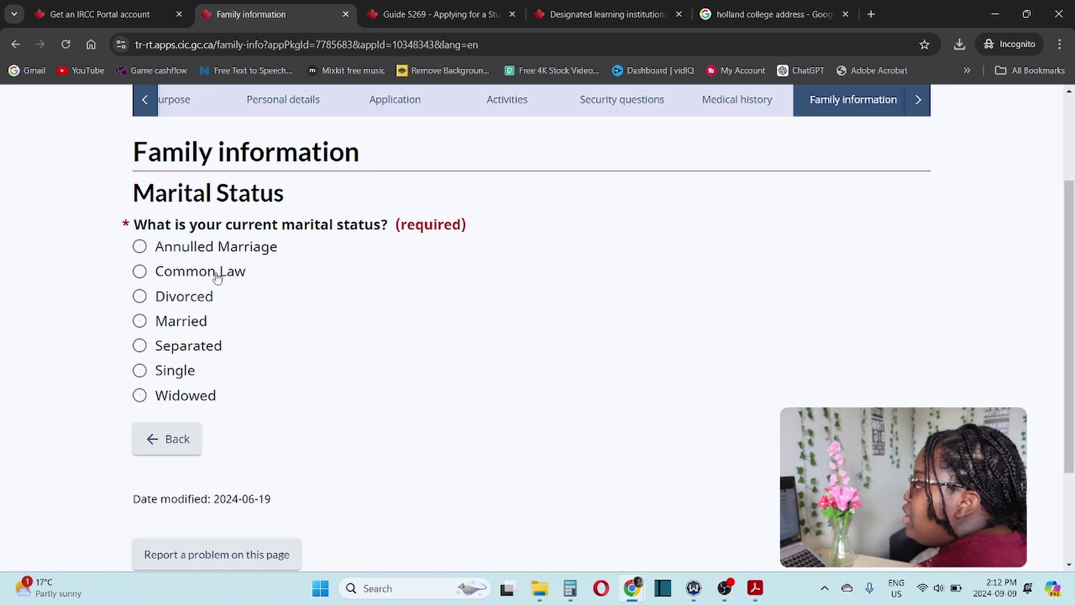
left_click(195, 378)
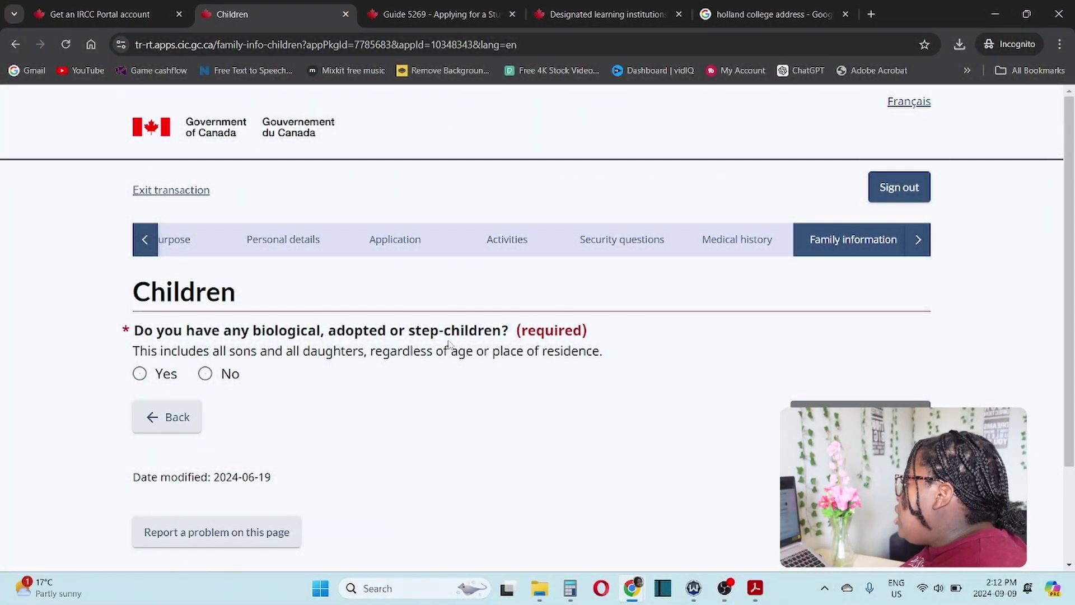
left_click(234, 373)
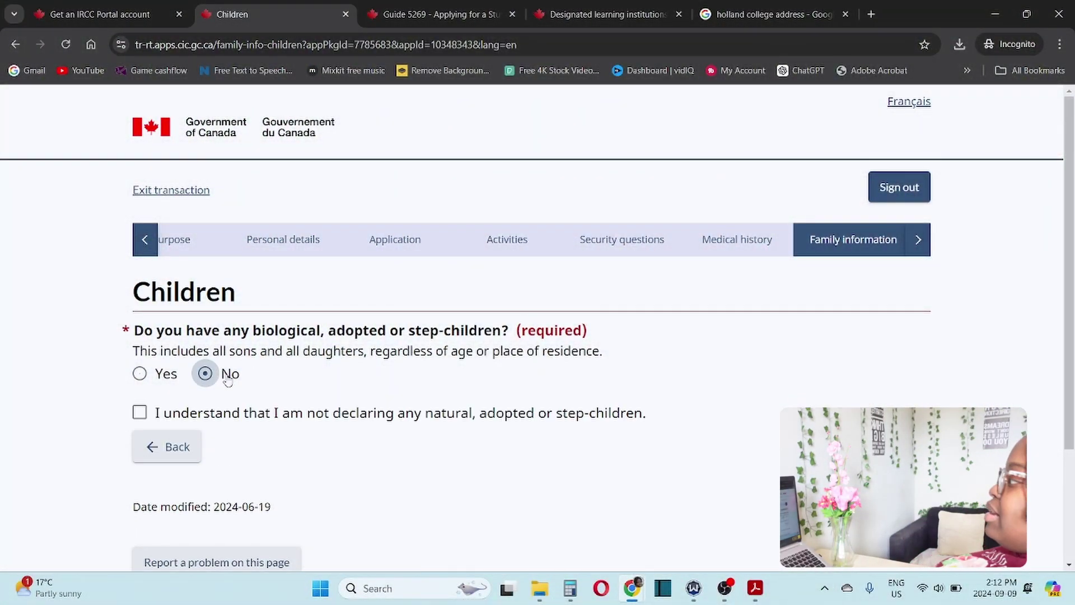
left_click(546, 416)
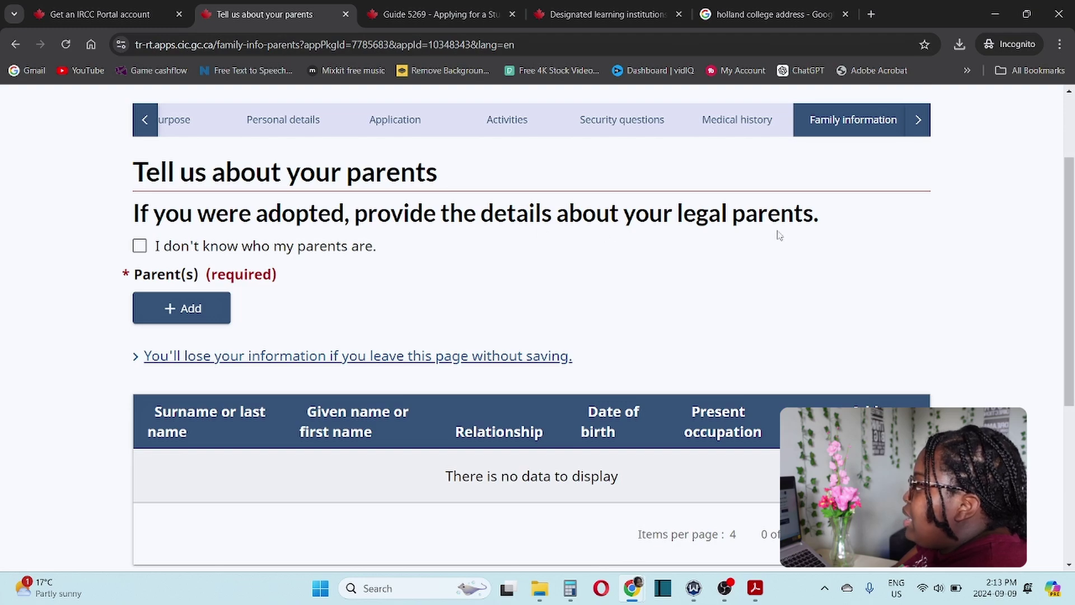
- Start a new parent entry and set the birth date to 2 May 1955
left_click(226, 307)
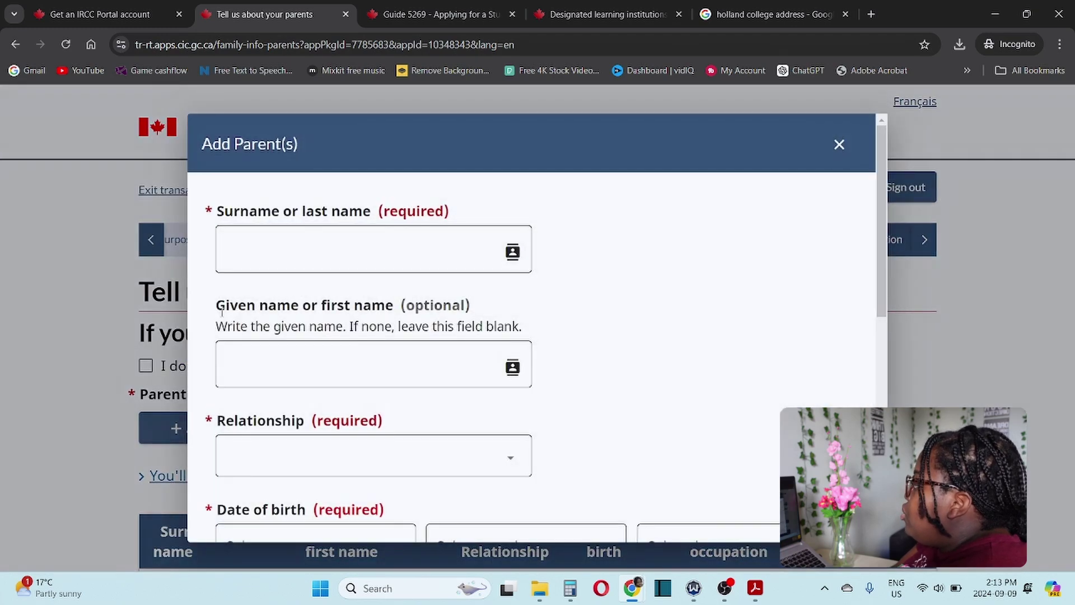
left_click(452, 257)
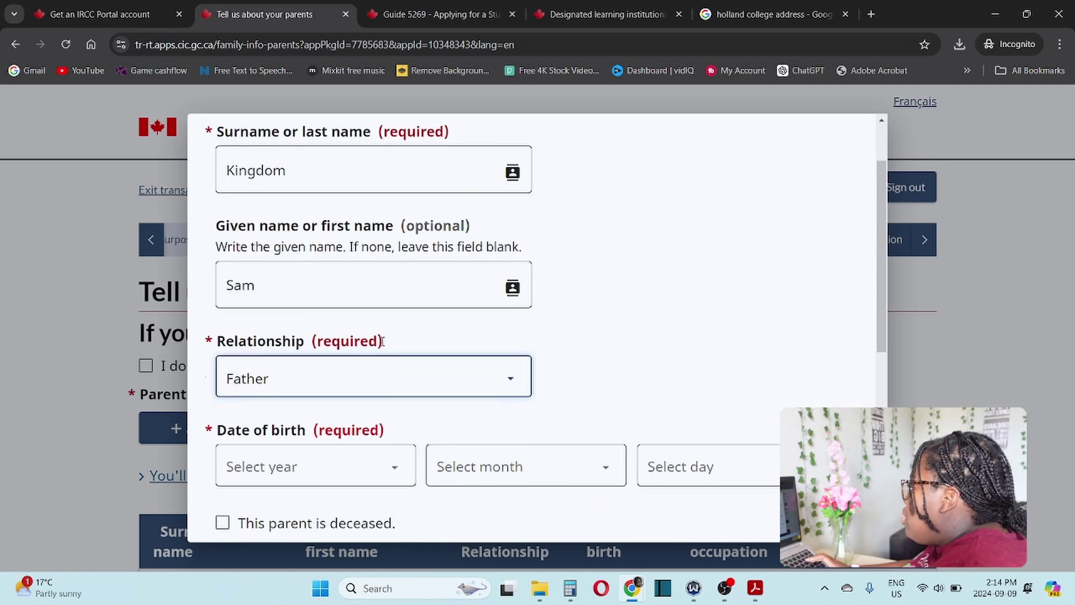
scroll(358, 314, "down", 4)
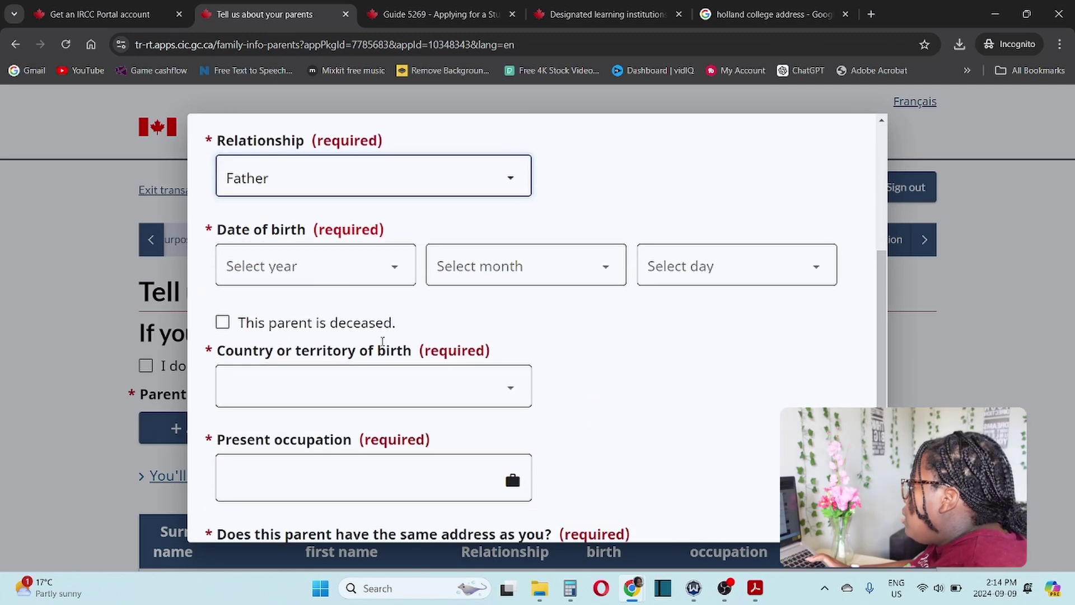
left_click(349, 281)
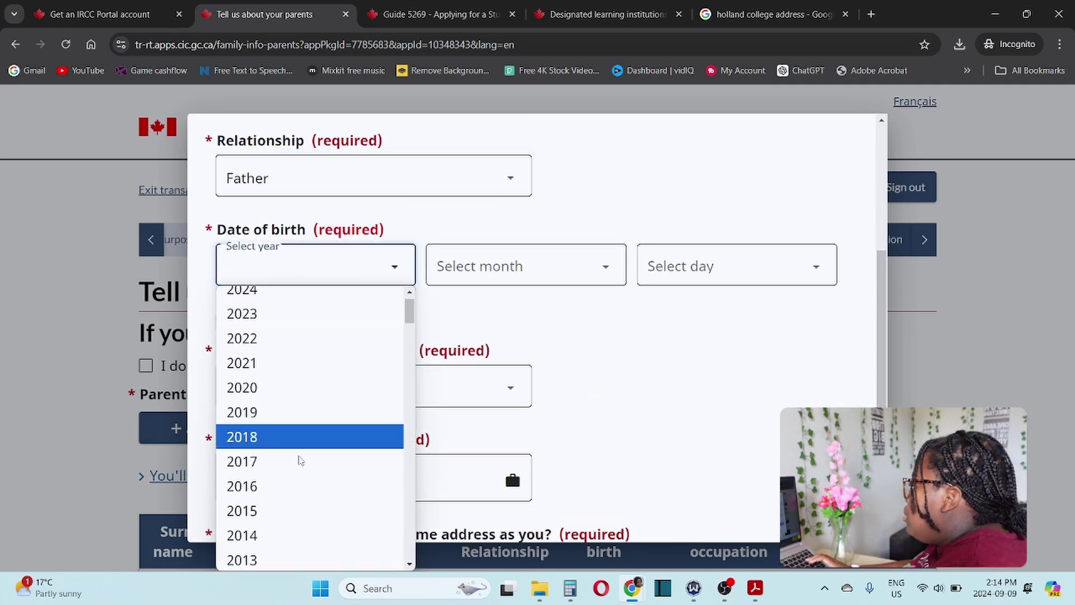
scroll(301, 468, "down", 10)
scroll(301, 468, "down", 12)
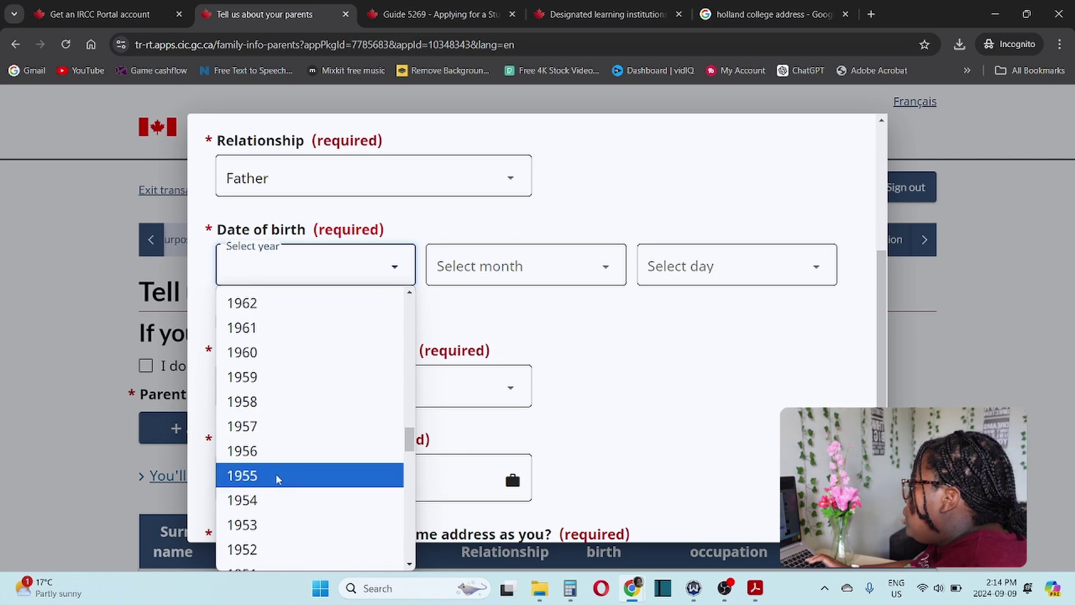
left_click(279, 475)
left_click(498, 278)
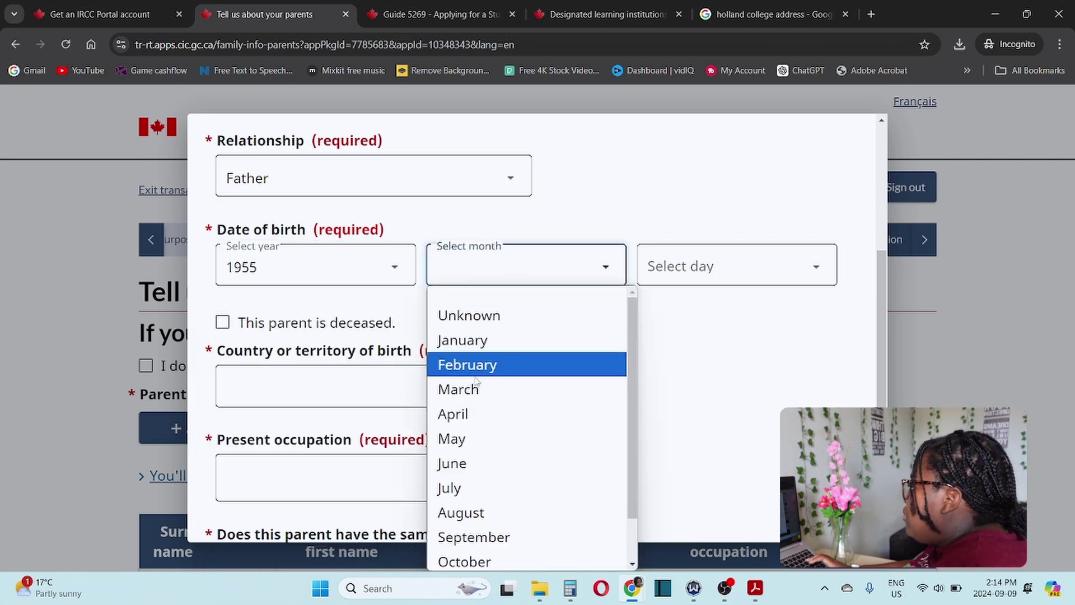
left_click(475, 443)
left_click(758, 264)
left_click(720, 371)
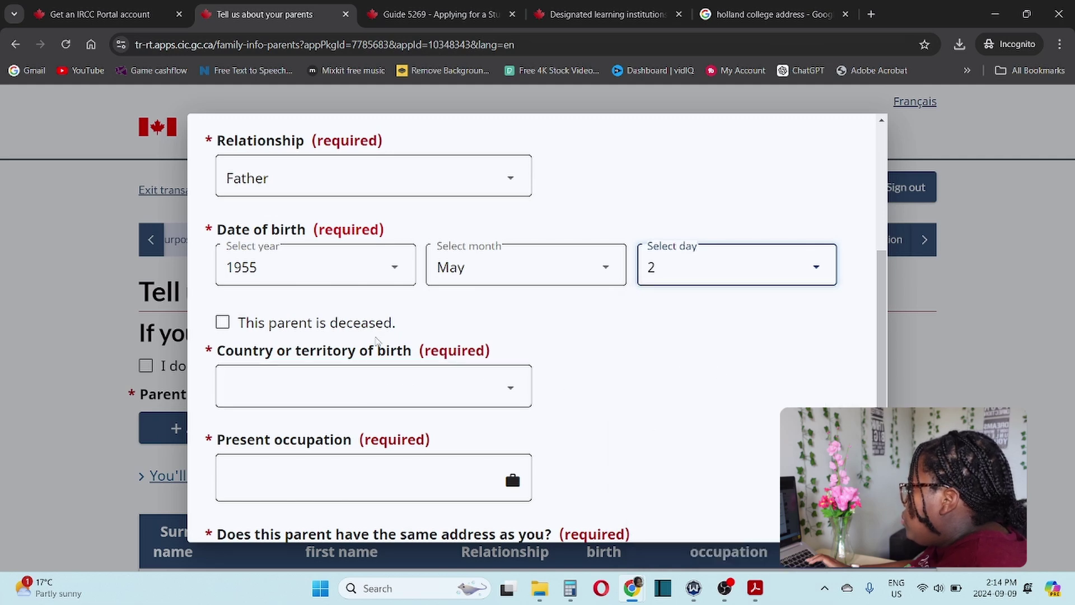
- Set birth country Jamaica, occupation Construction, same address, not coming to Canada, and save the father
scroll(375, 372, "down", 1)
scroll(362, 319, "down", 1)
left_click(350, 247)
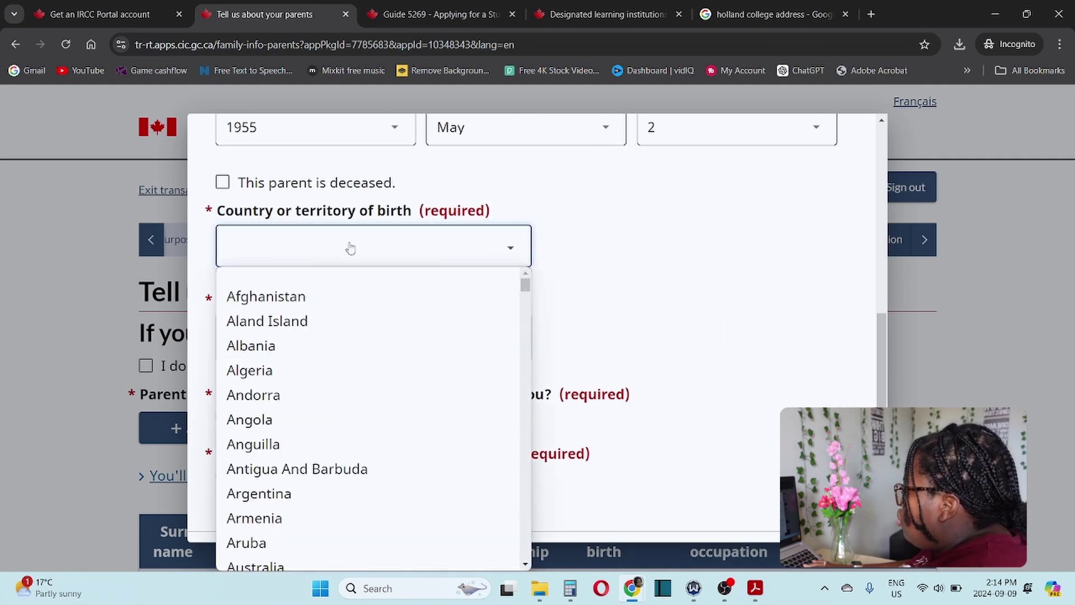
key("j")
key("Return")
left_click(321, 354)
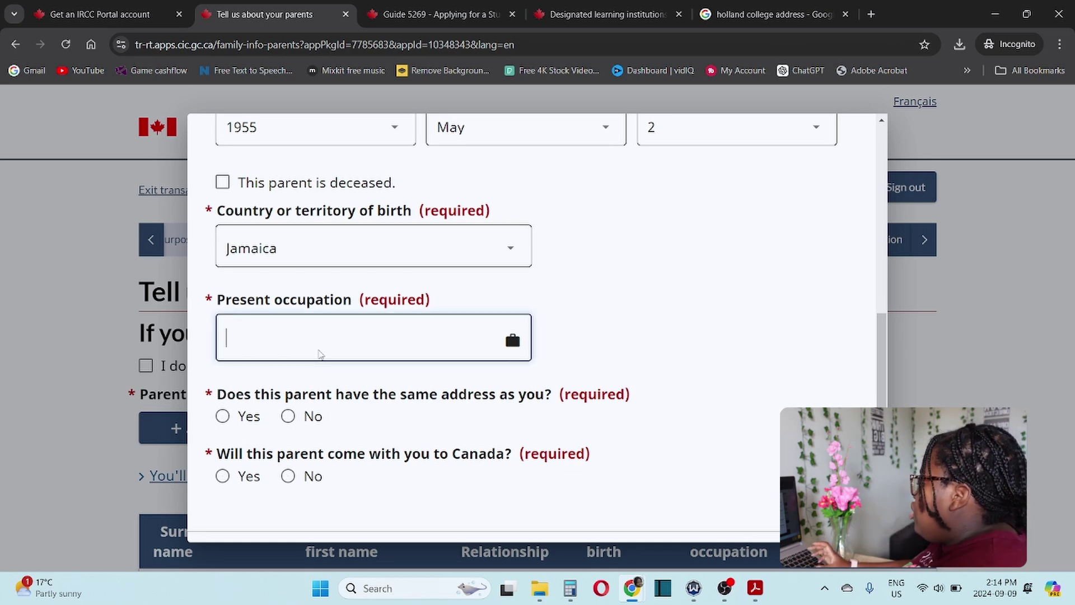
type("Construction")
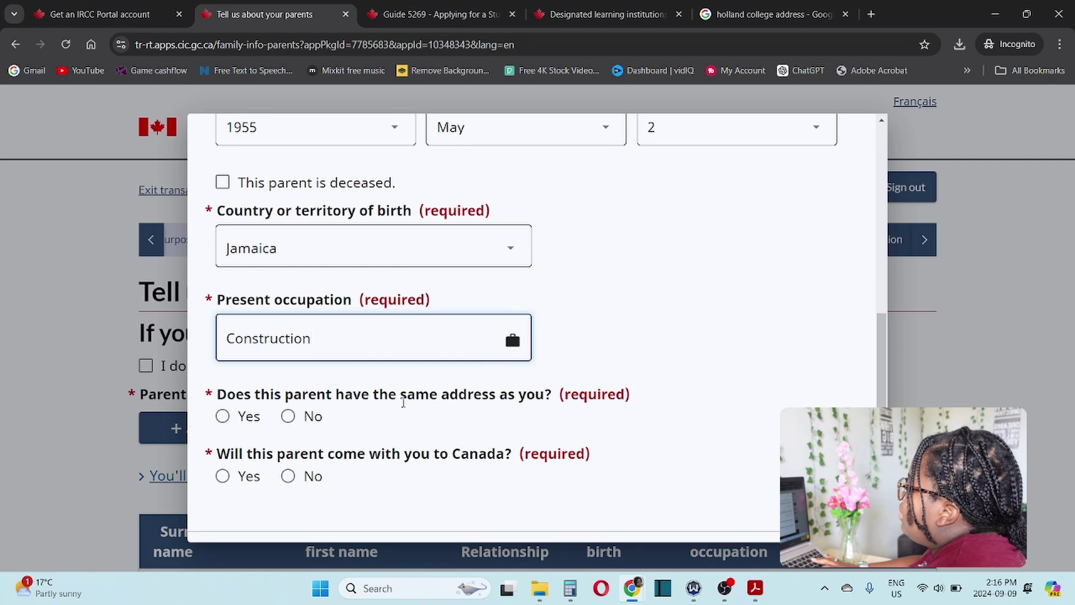
left_click(246, 419)
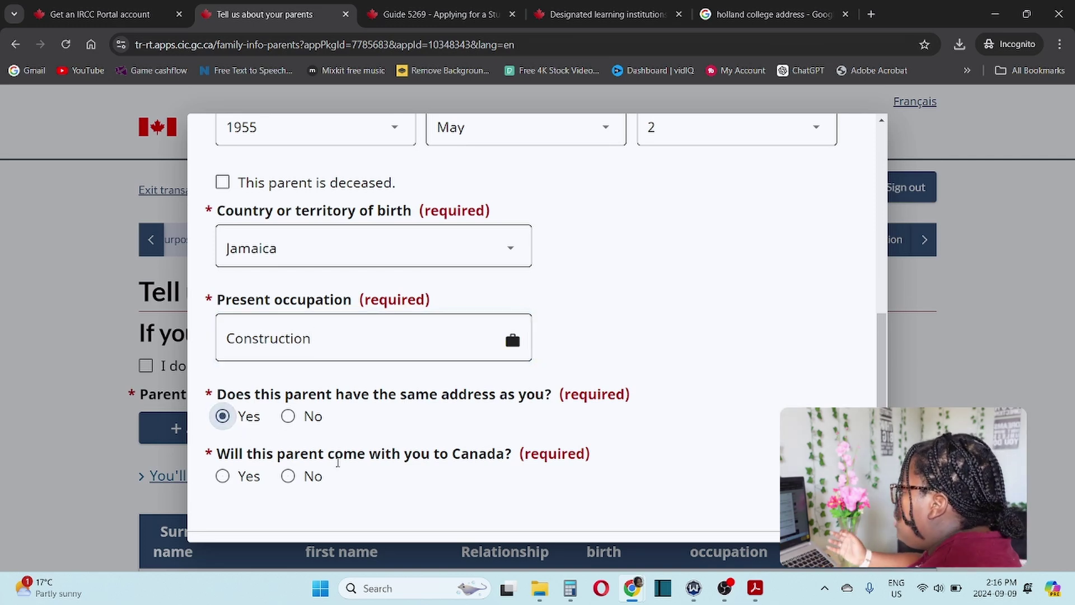
left_click(288, 476)
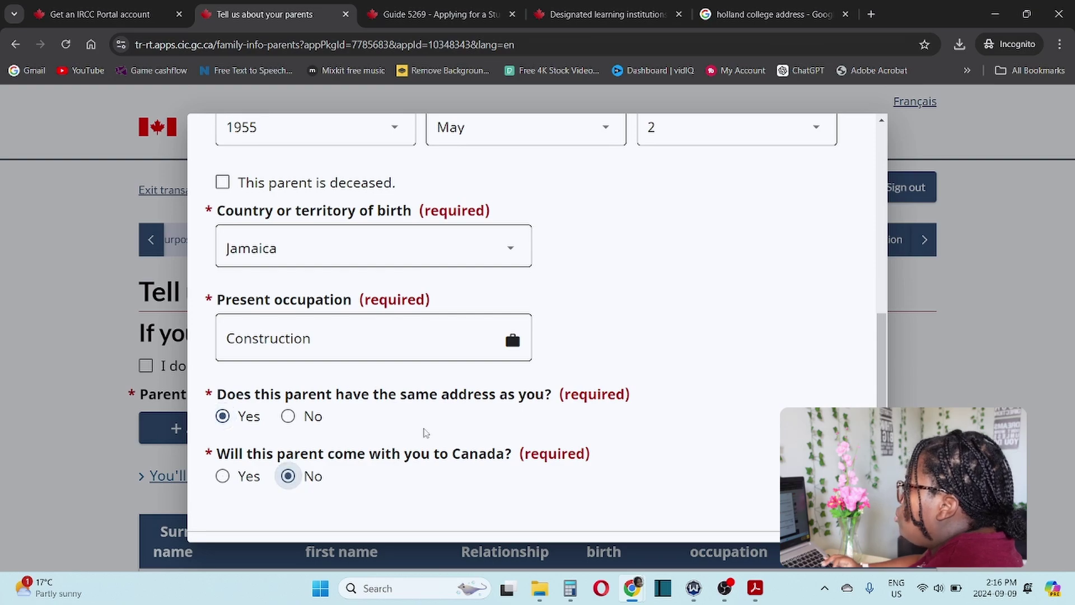
scroll(426, 432, "down", 1)
left_click(235, 509)
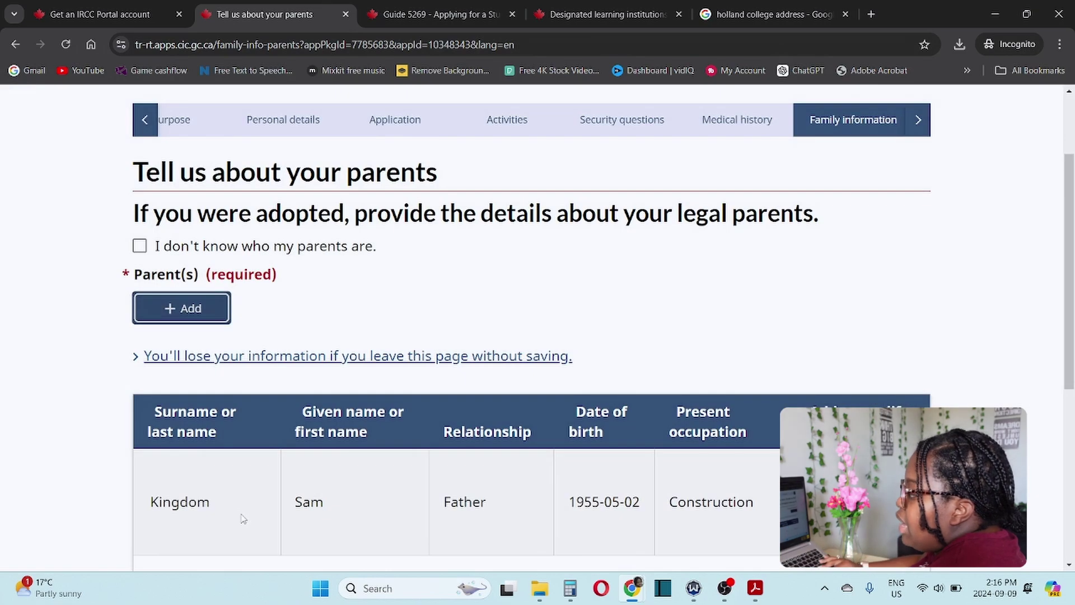
- Add the mother as a Teacher with the same address, not coming to Canada, then save the parents page
scroll(564, 411, "down", 2)
scroll(294, 375, "up", 4)
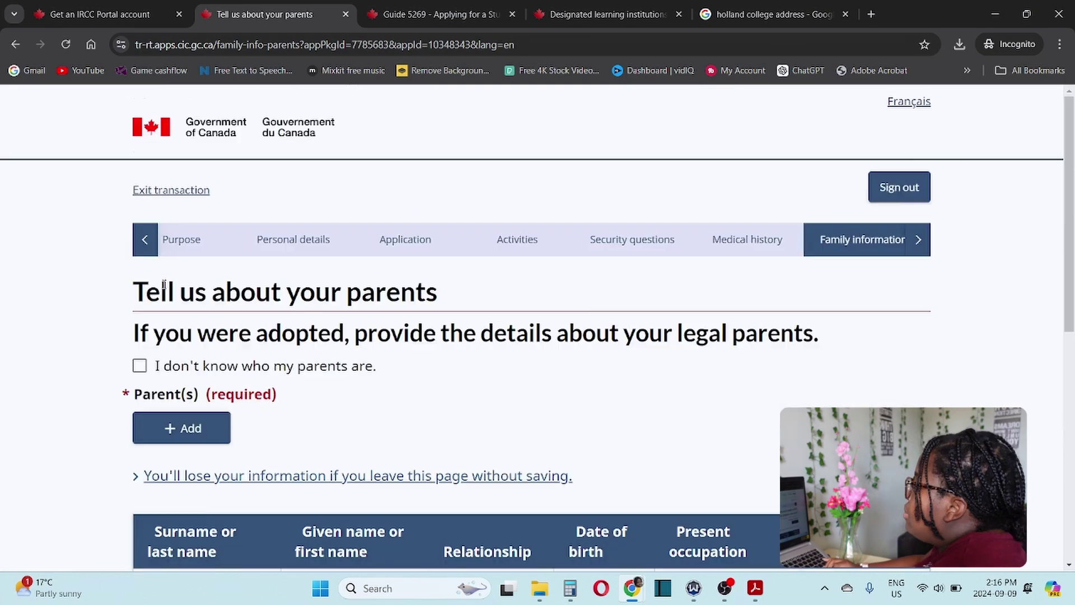
scroll(295, 379, "down", 5)
scroll(224, 336, "up", 3)
left_click(182, 288)
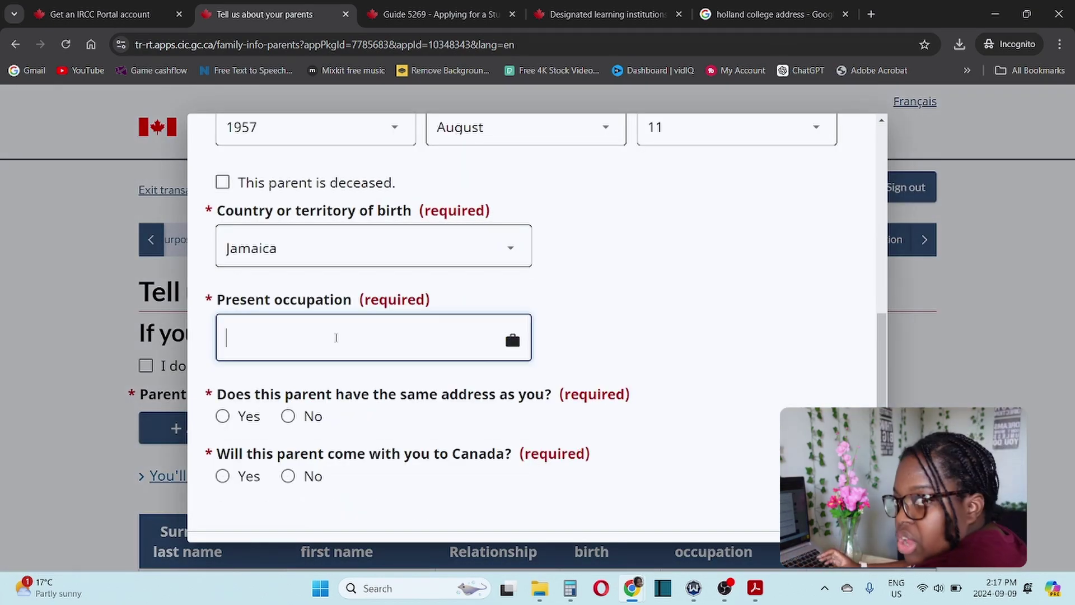
type("Teacher")
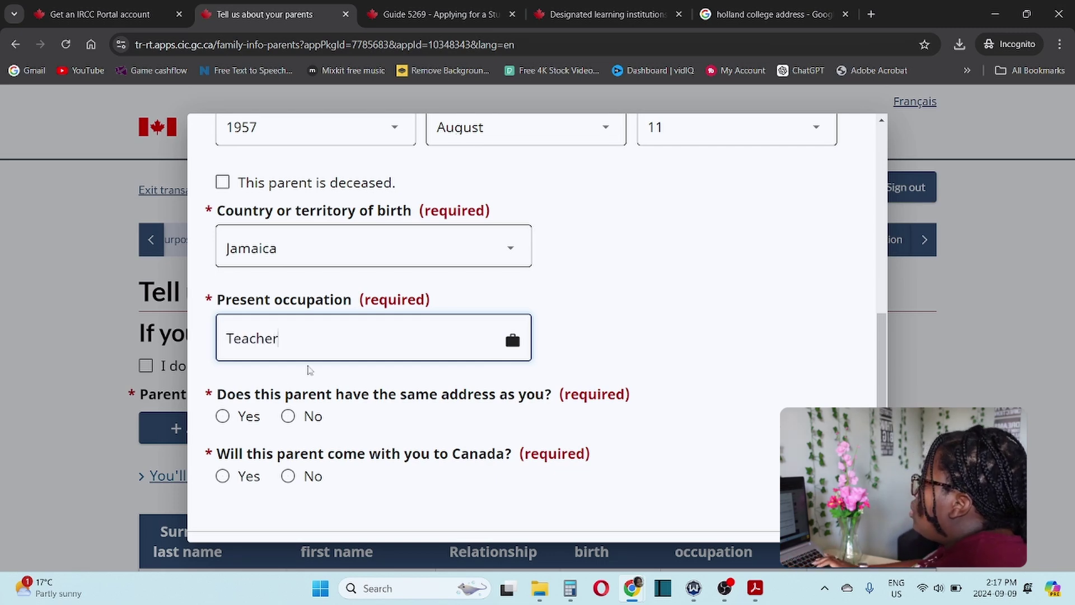
scroll(284, 417, "down", 1)
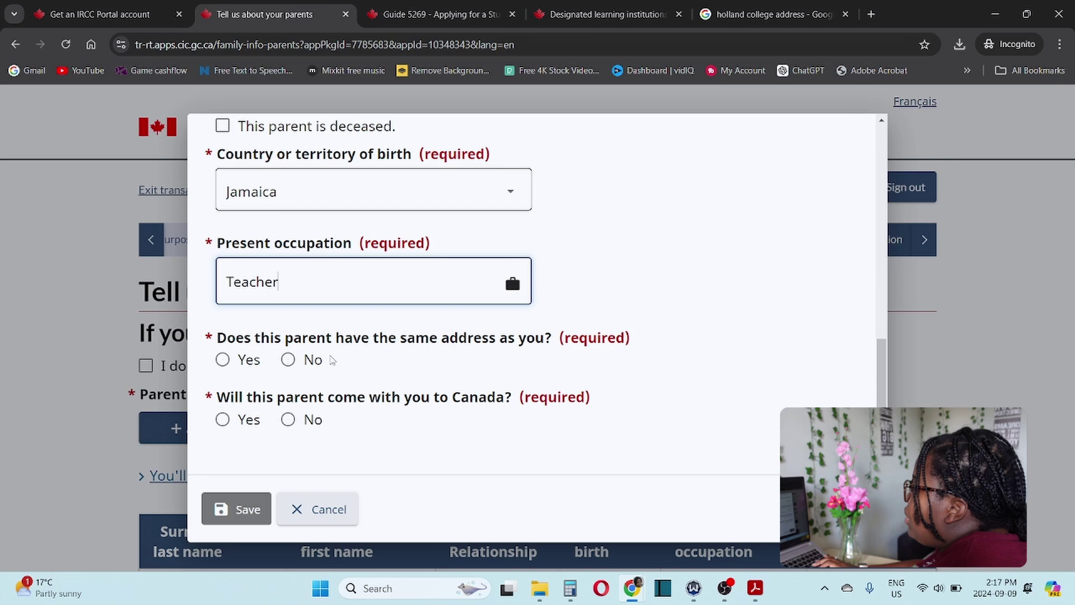
left_click(223, 360)
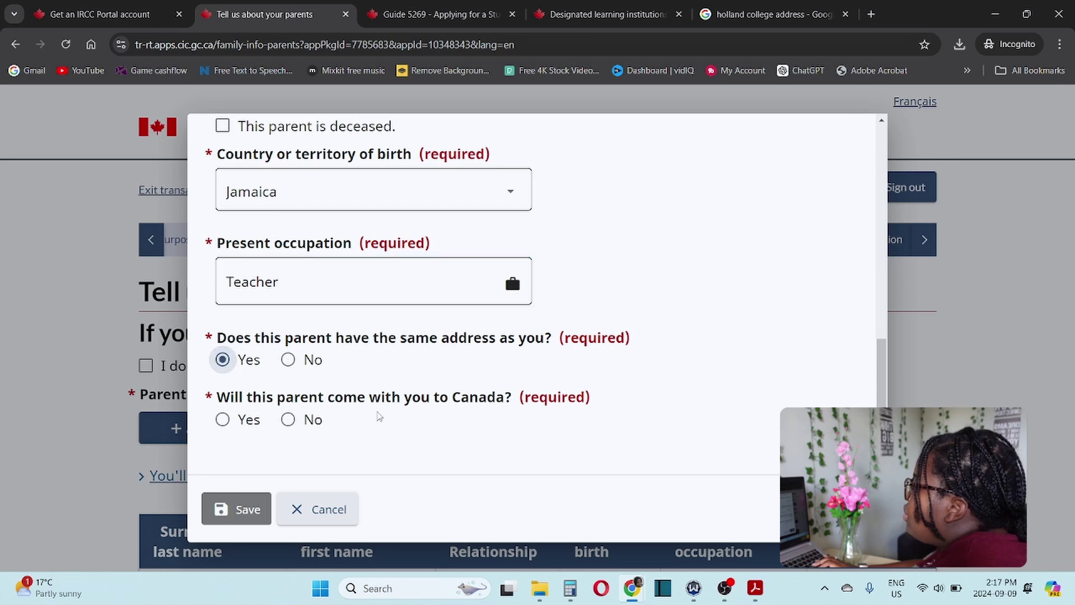
left_click(287, 420)
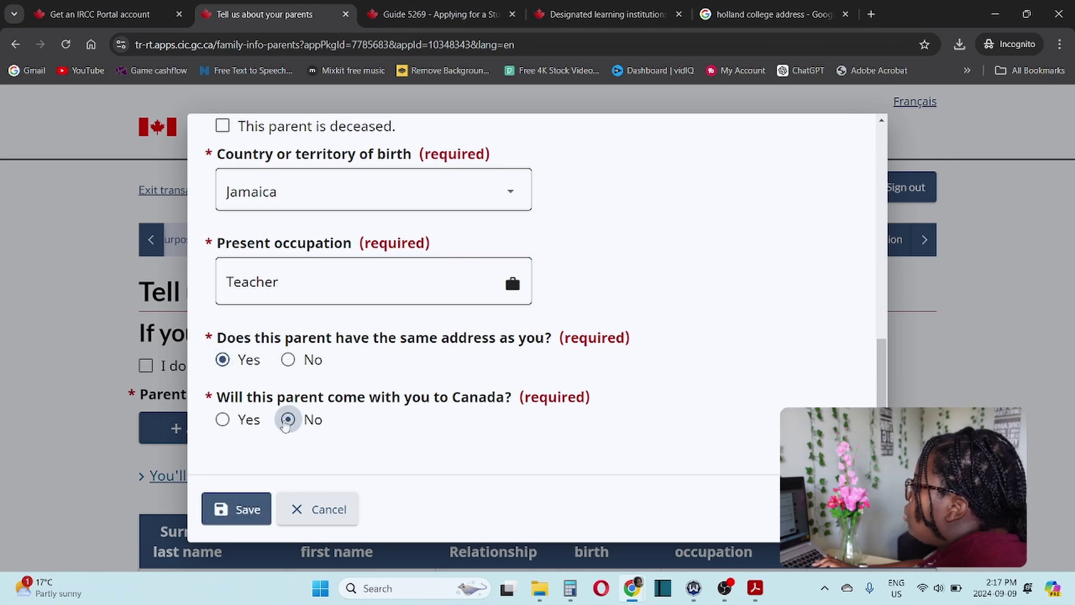
left_click(243, 509)
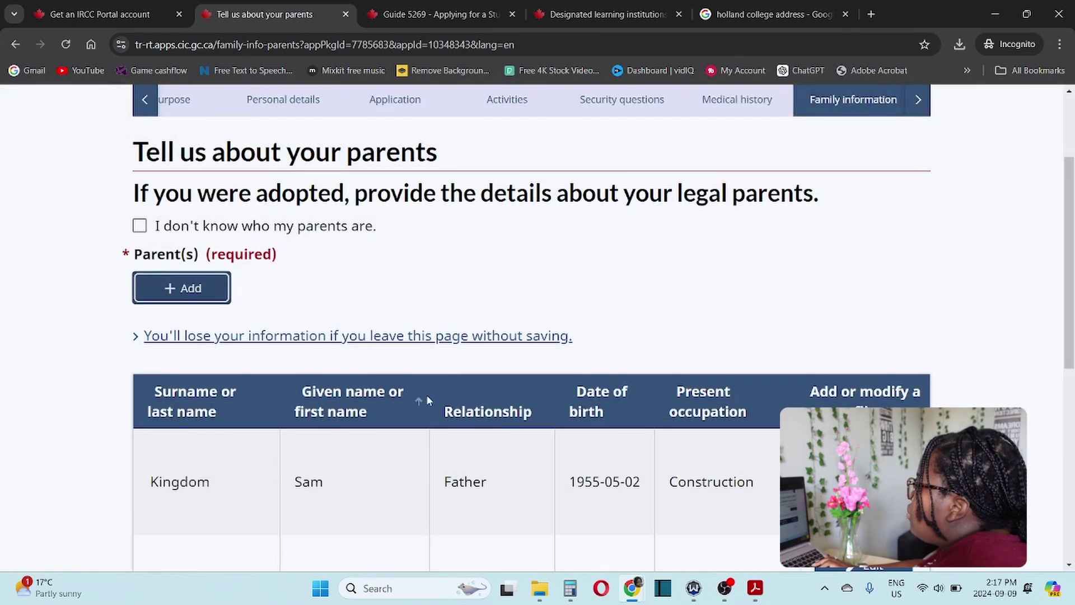
scroll(427, 395, "down", 5)
left_click(855, 383)
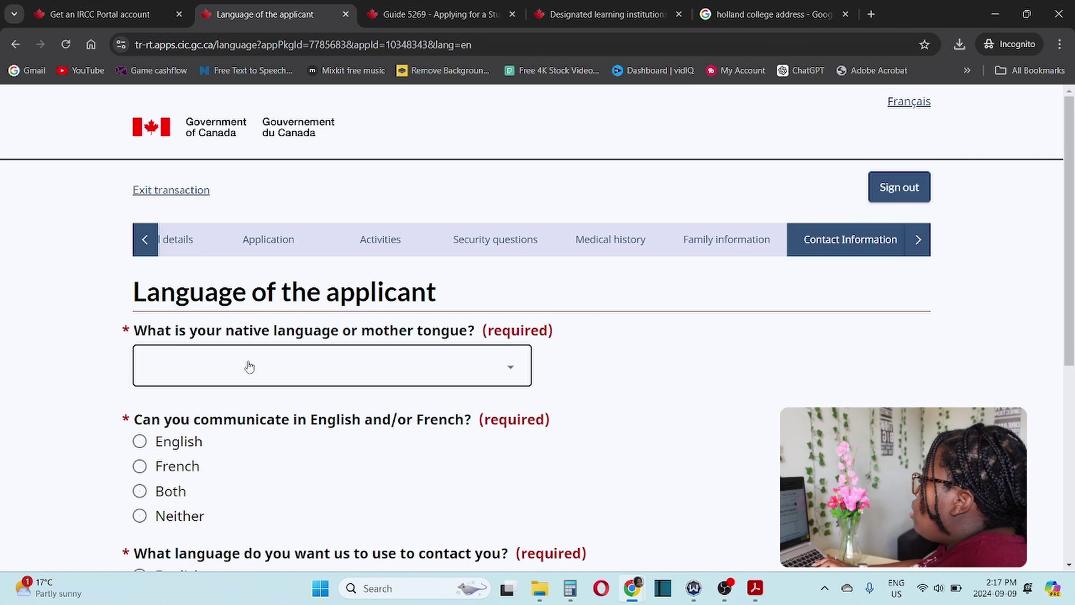
- Answer English for native language, communication language and contact language, then save and continue
left_click(305, 361)
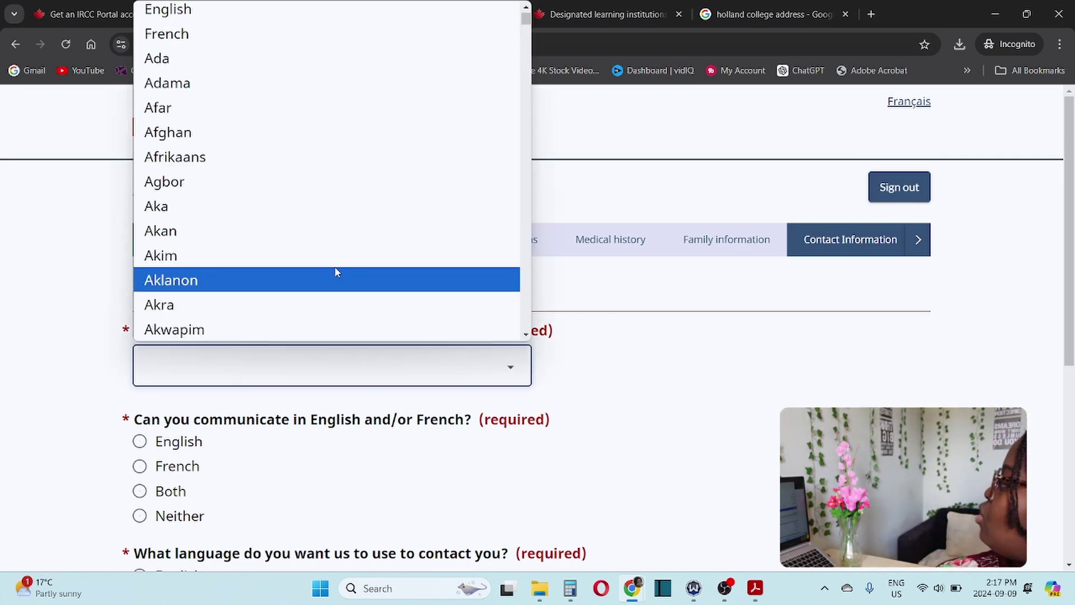
left_click(318, 17)
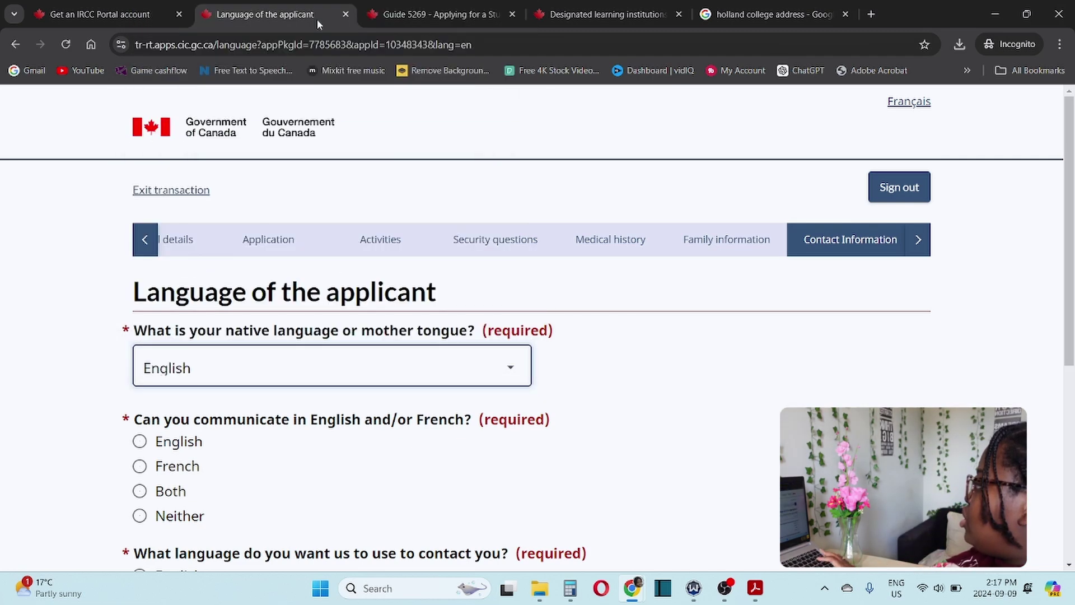
scroll(310, 355, "down", 2)
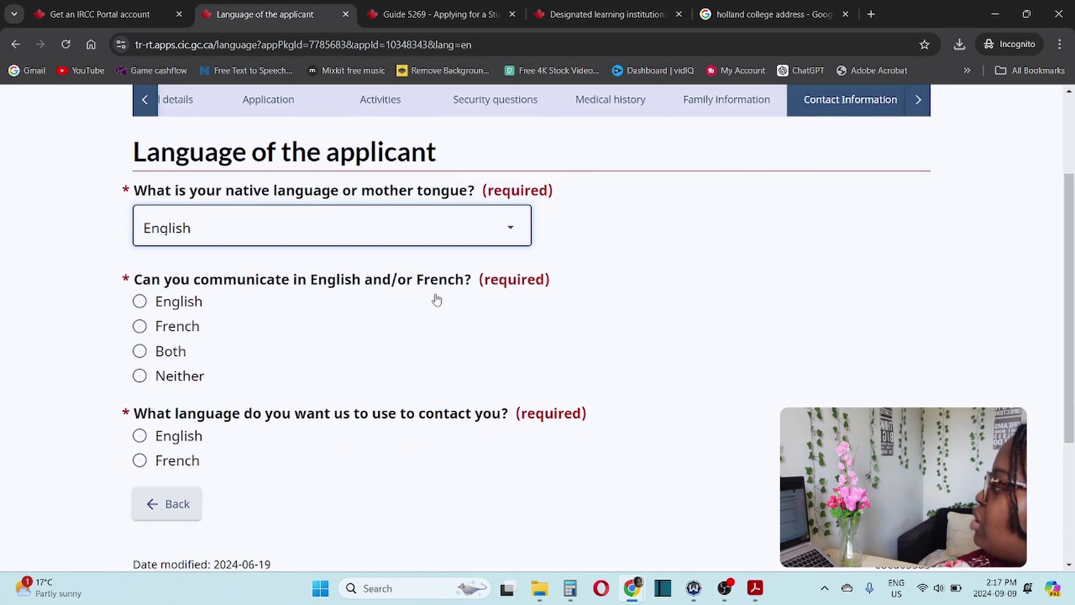
left_click(189, 305)
scroll(313, 310, "down", 2)
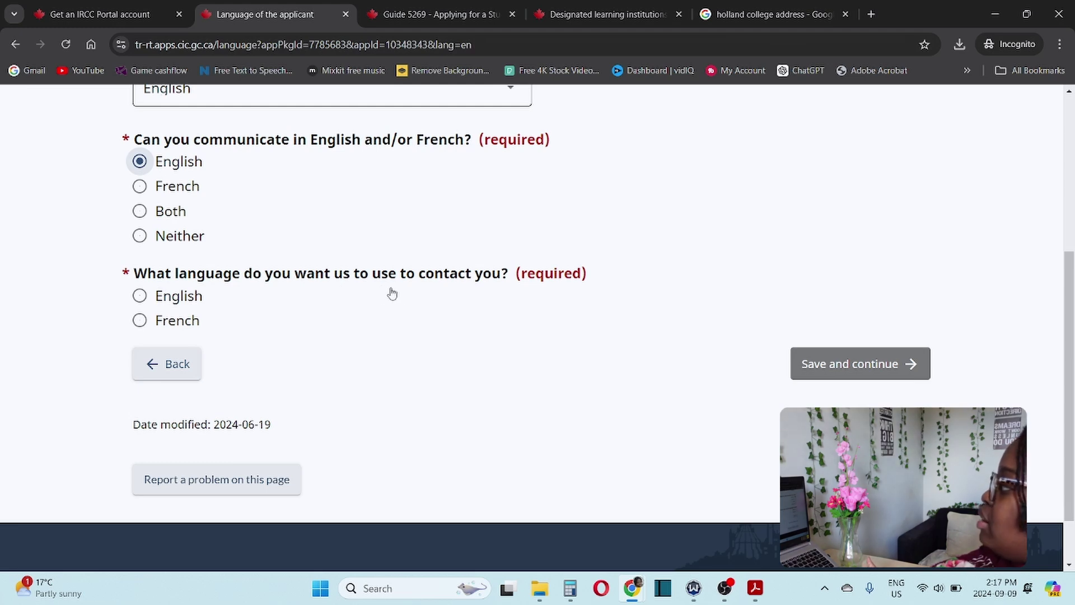
left_click(202, 295)
left_click(806, 363)
- Enter the applicant's email address in both the email and confirmation fields and submit
left_click(346, 250)
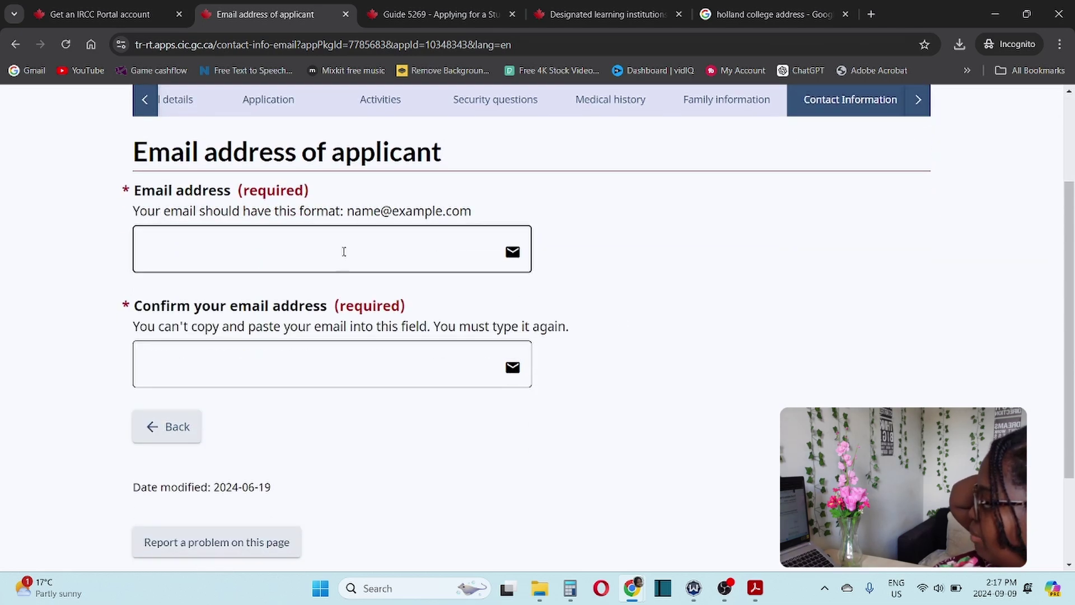
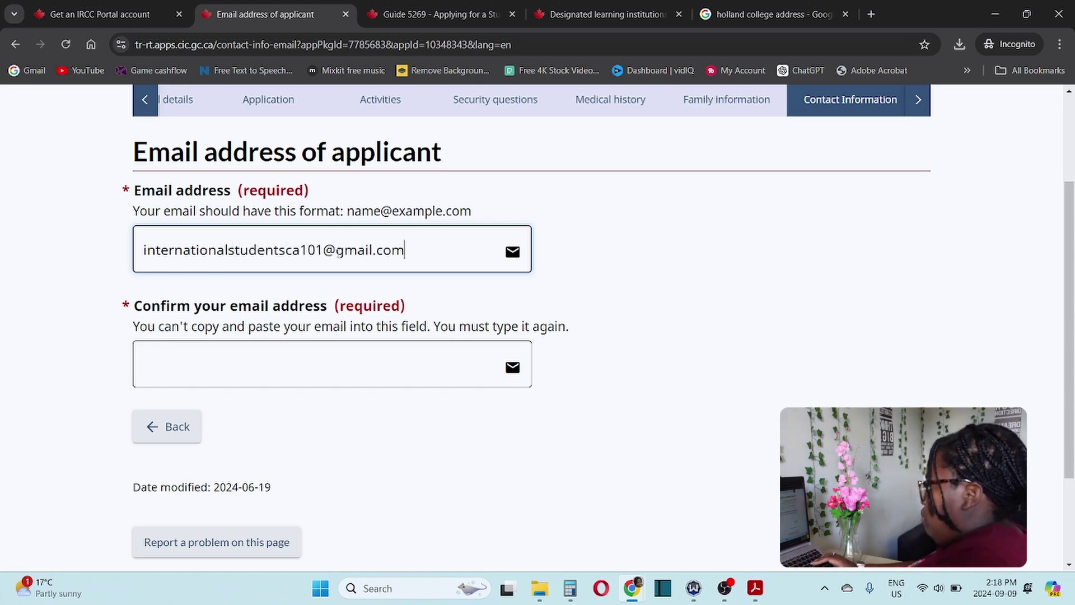
left_click(225, 367)
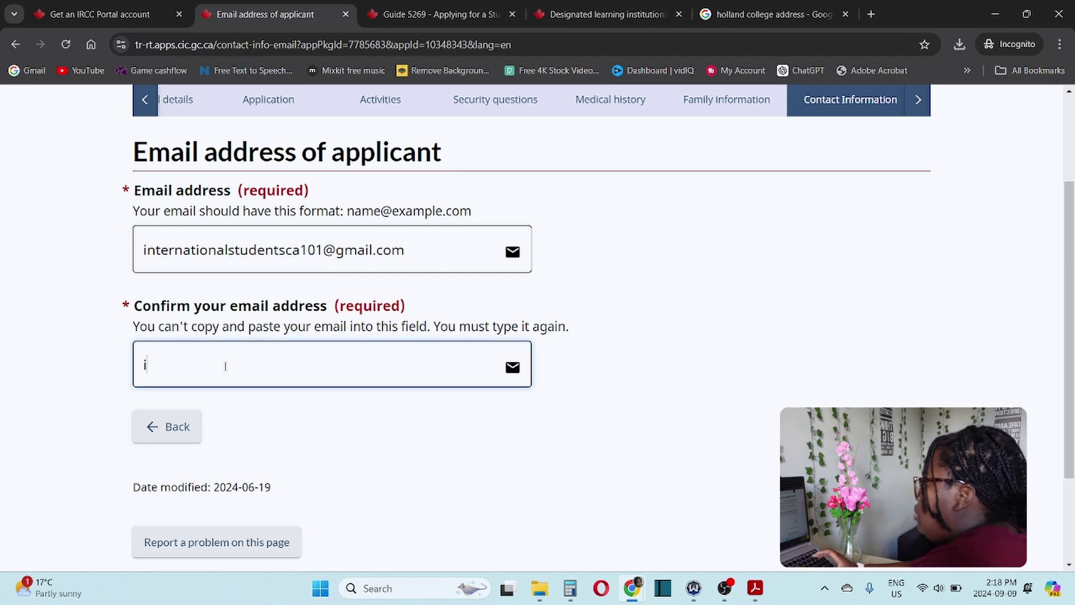
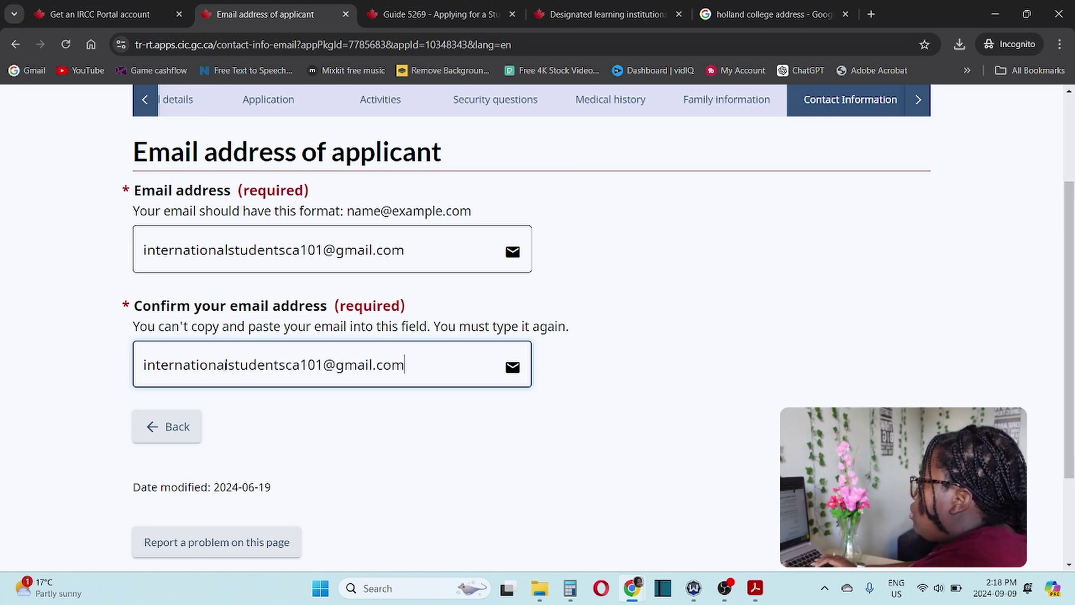
key("Return")
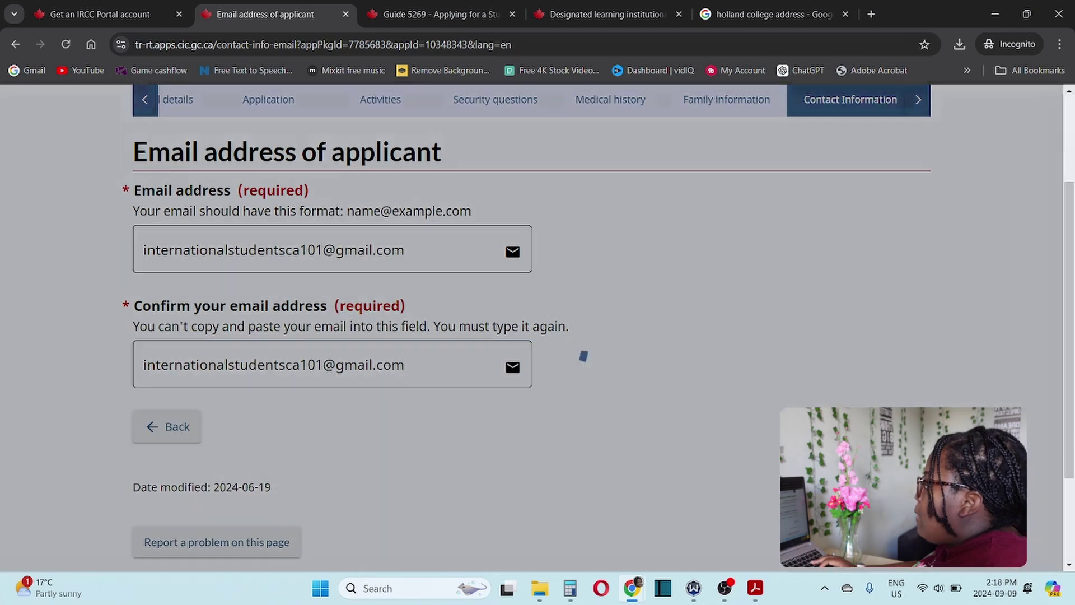
- Add a cellular number outside Canada/US, prefixing it with area code 876, and save it
left_click(181, 364)
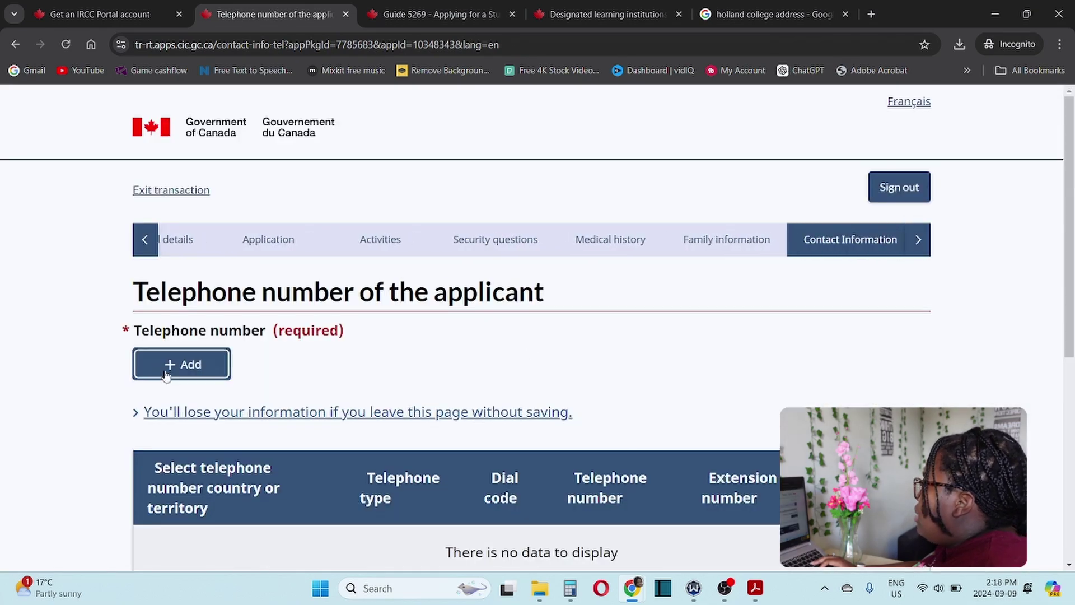
scroll(499, 344, "down", 1)
scroll(498, 344, "up", 1)
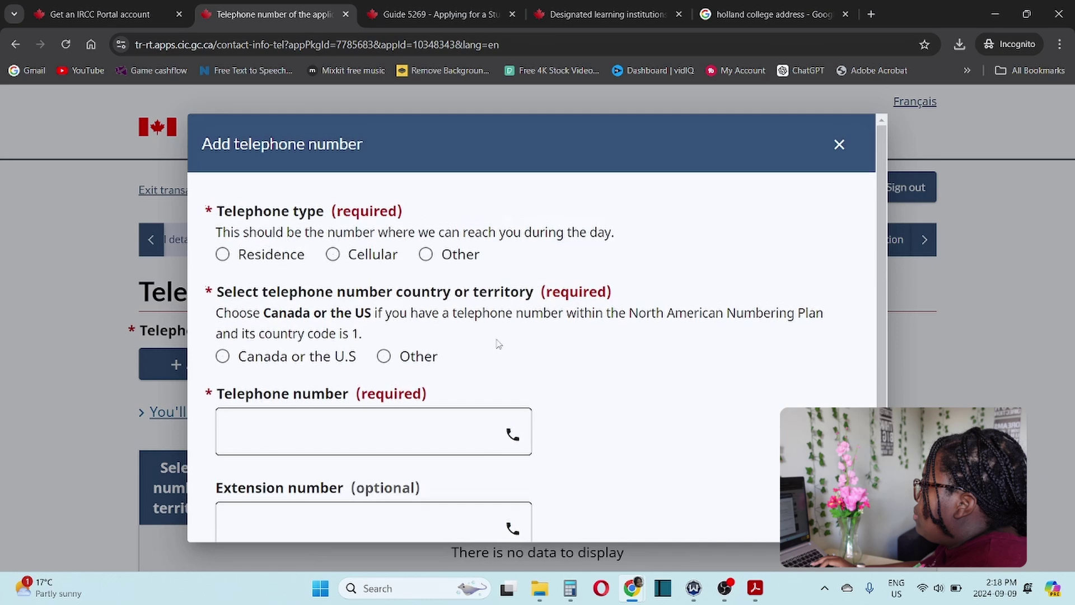
left_click(333, 254)
scroll(322, 316, "down", 2)
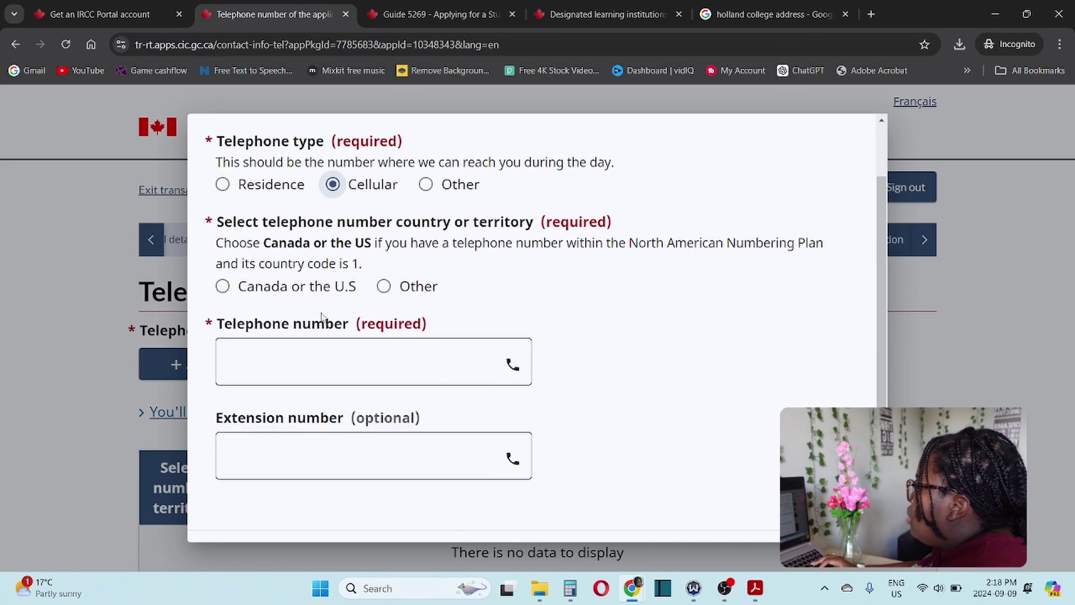
left_click(383, 286)
scroll(375, 314, "down", 2)
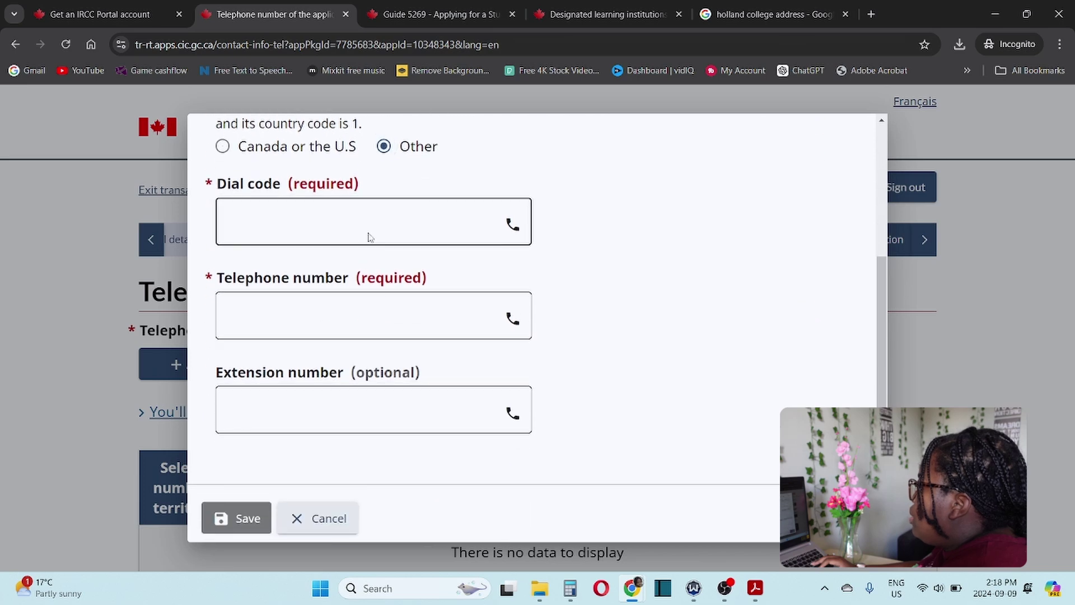
left_click(315, 417)
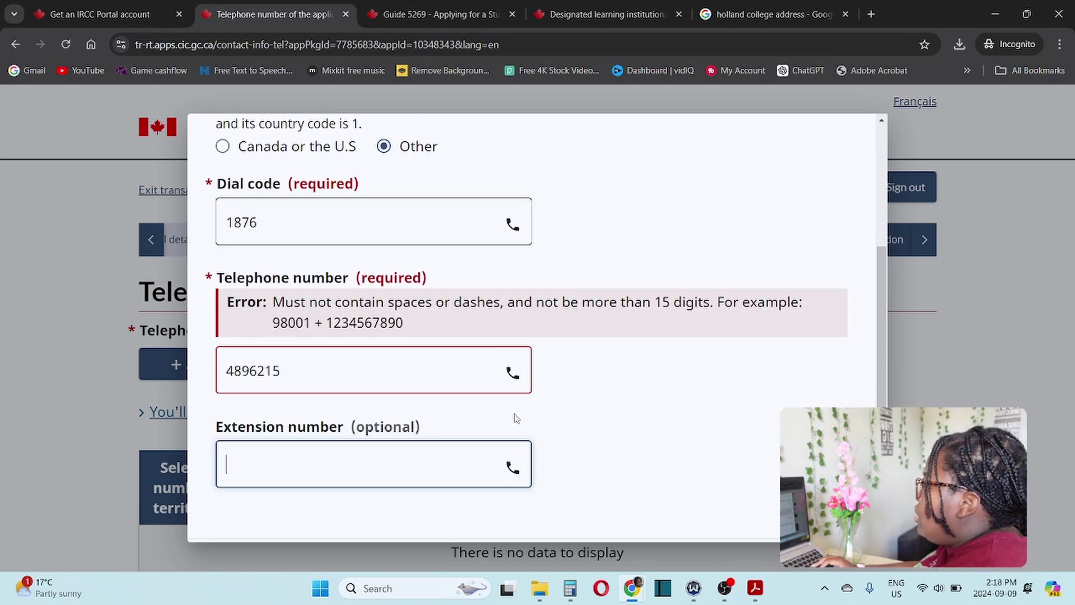
left_click(228, 374)
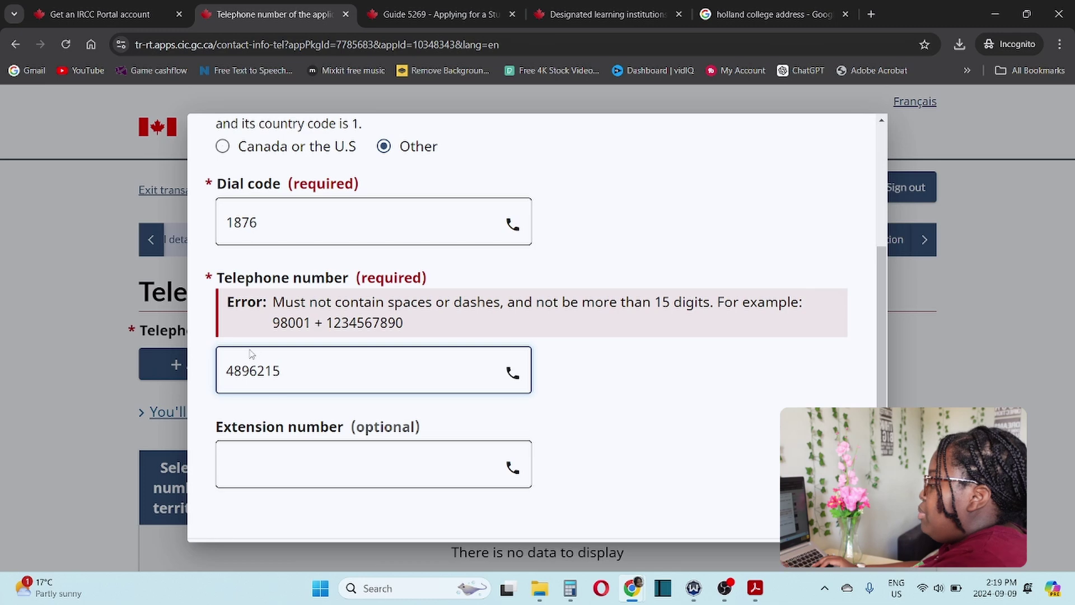
type("876")
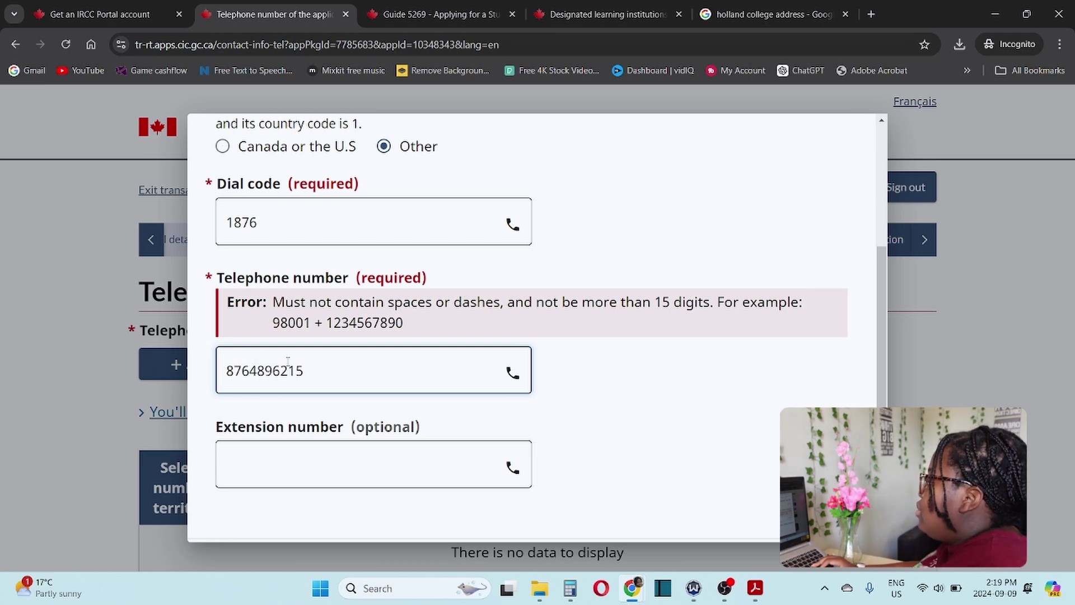
scroll(648, 383, "down", 1)
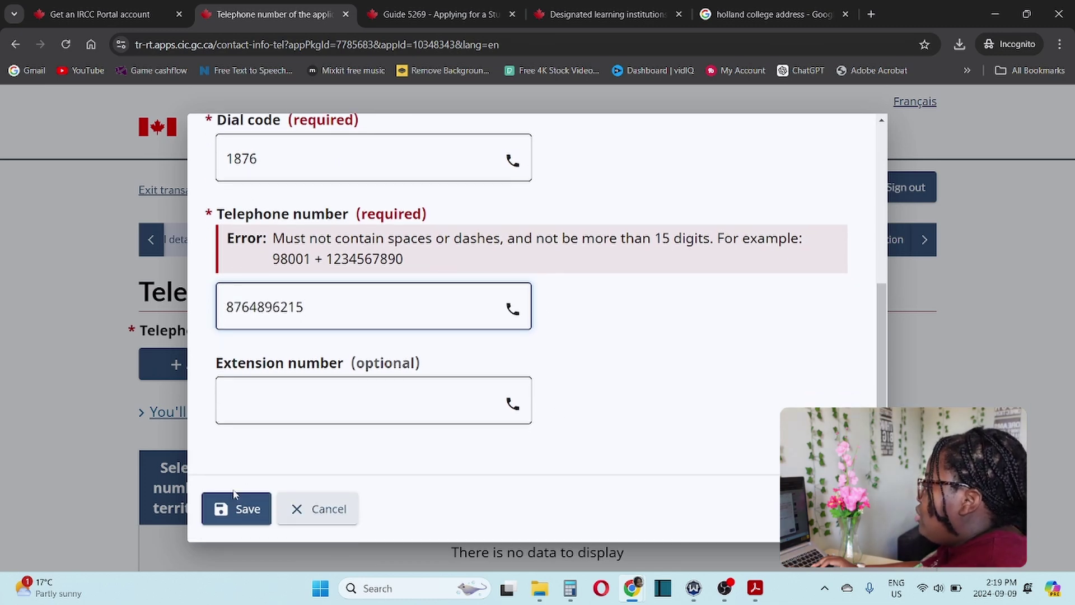
left_click(227, 508)
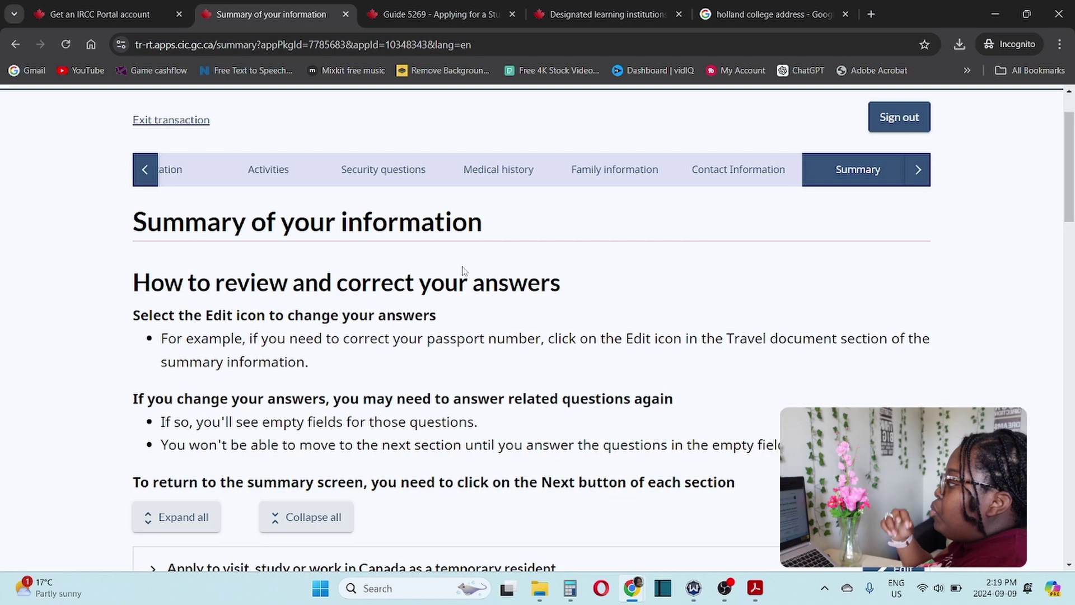
- Review all sections of the information summary and continue to the supporting documents page
scroll(463, 271, "down", 7)
scroll(463, 270, "down", 1)
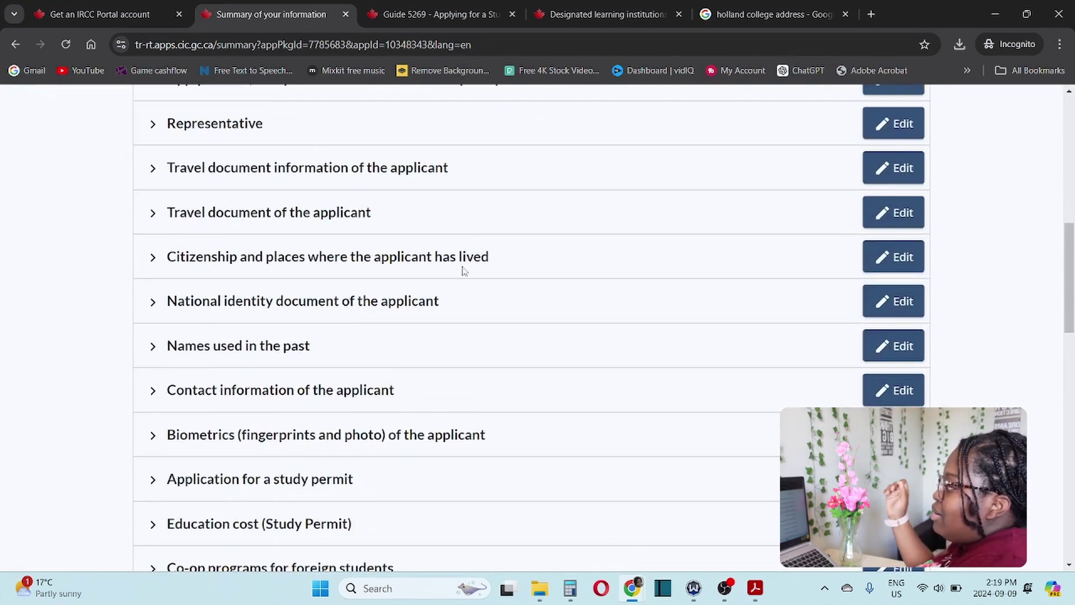
scroll(463, 271, "down", 10)
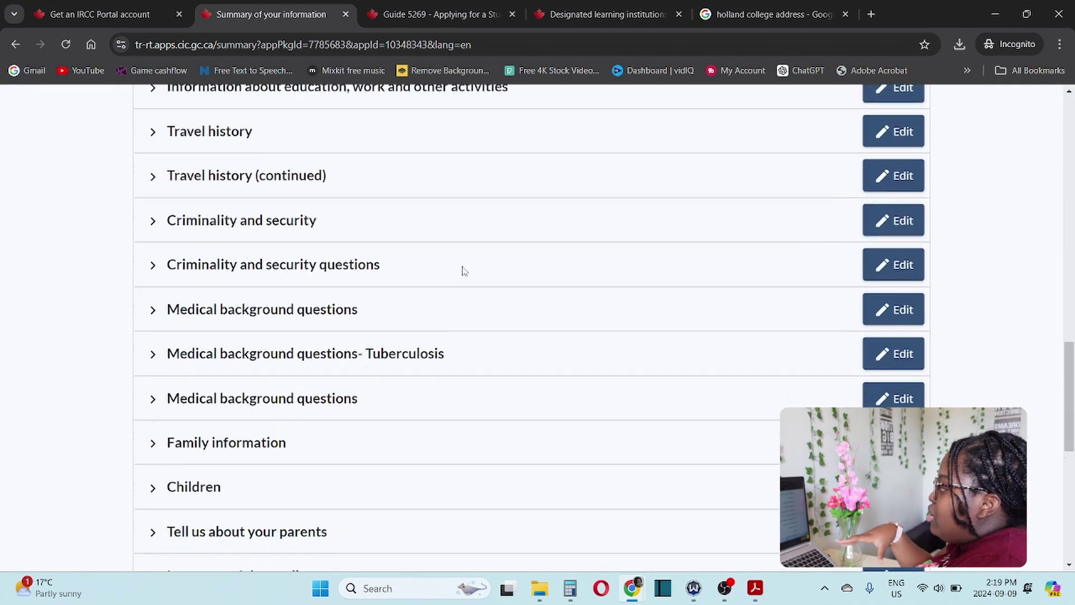
scroll(463, 271, "down", 3)
scroll(463, 271, "up", 13)
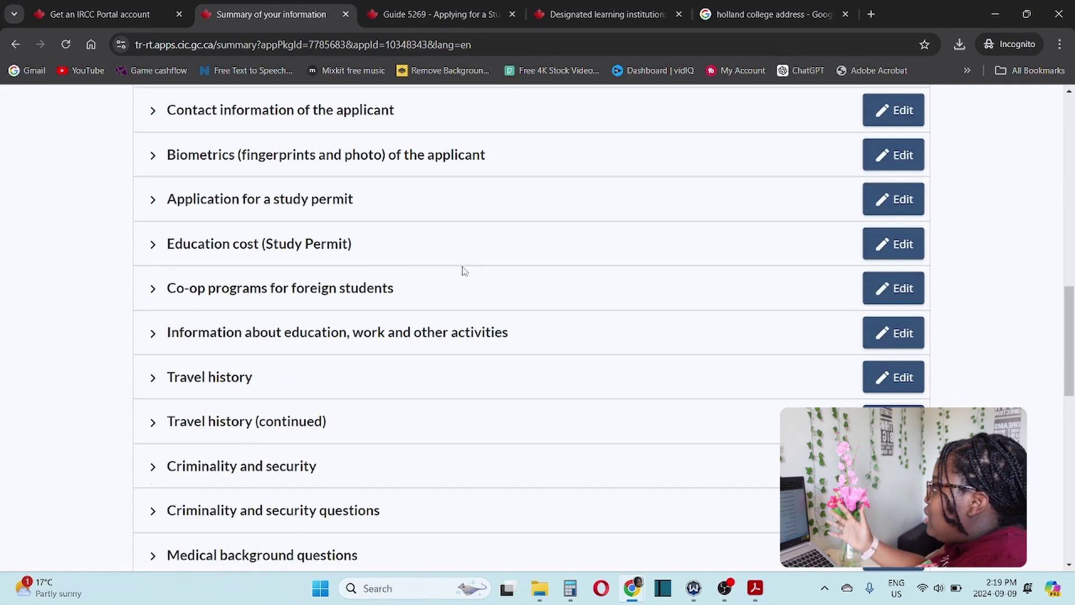
scroll(463, 271, "up", 3)
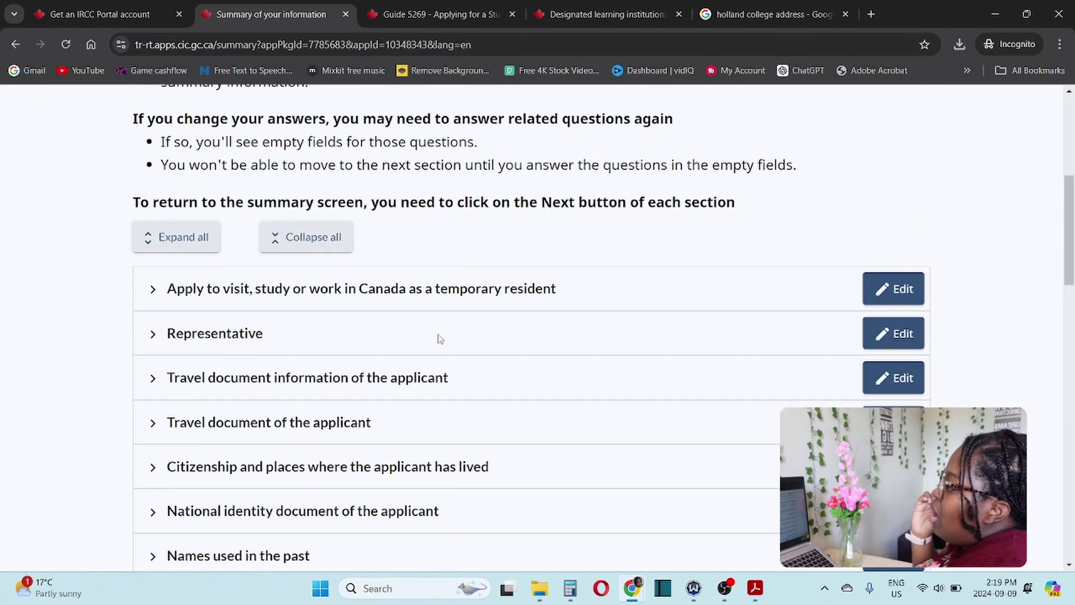
scroll(441, 338, "down", 14)
scroll(439, 362, "down", 5)
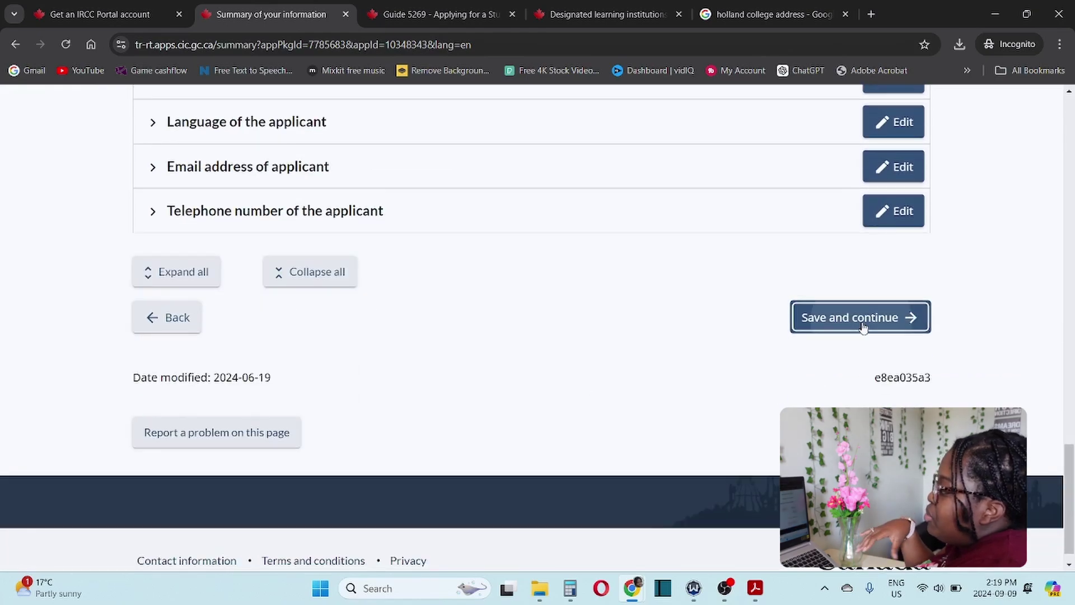
left_click(862, 327)
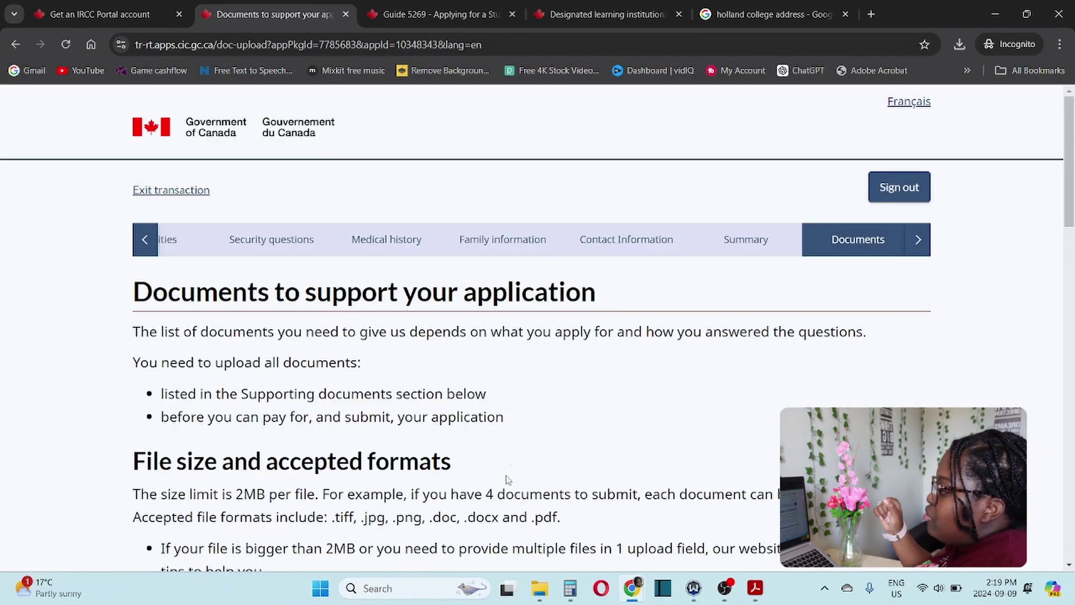
- Expand the Immigration status (proof), National identity document and Passport/travel document descriptions
scroll(511, 469, "down", 3)
scroll(386, 327, "down", 5)
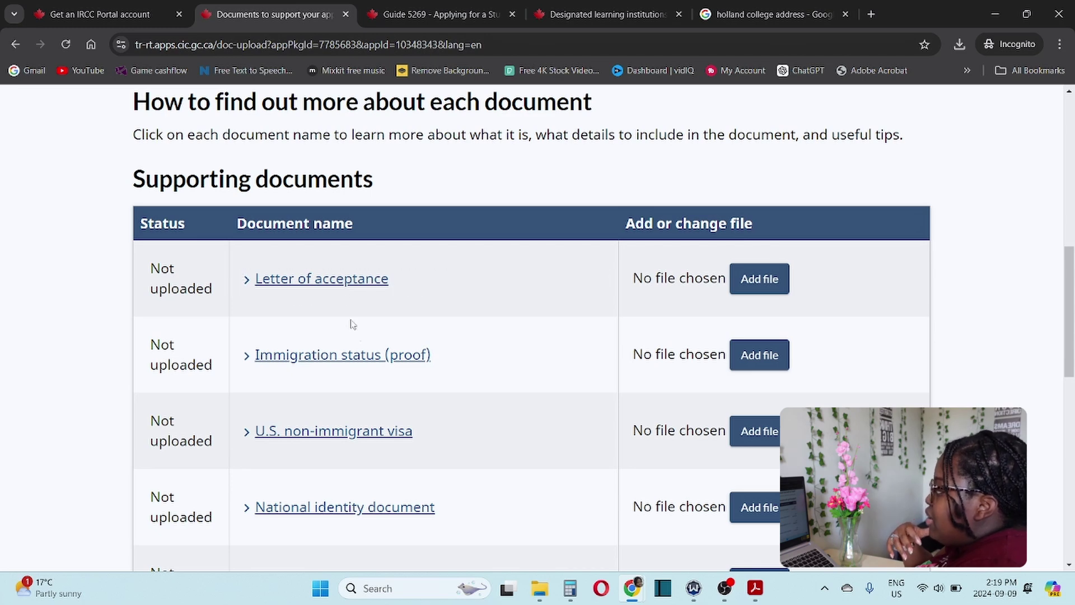
scroll(350, 321, "down", 2)
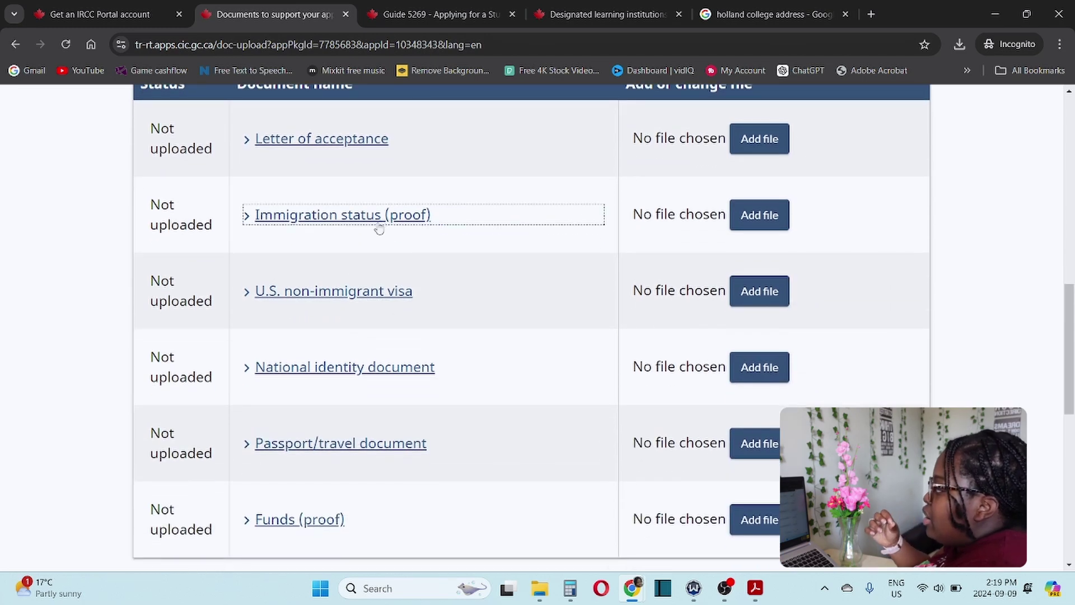
left_click(401, 215)
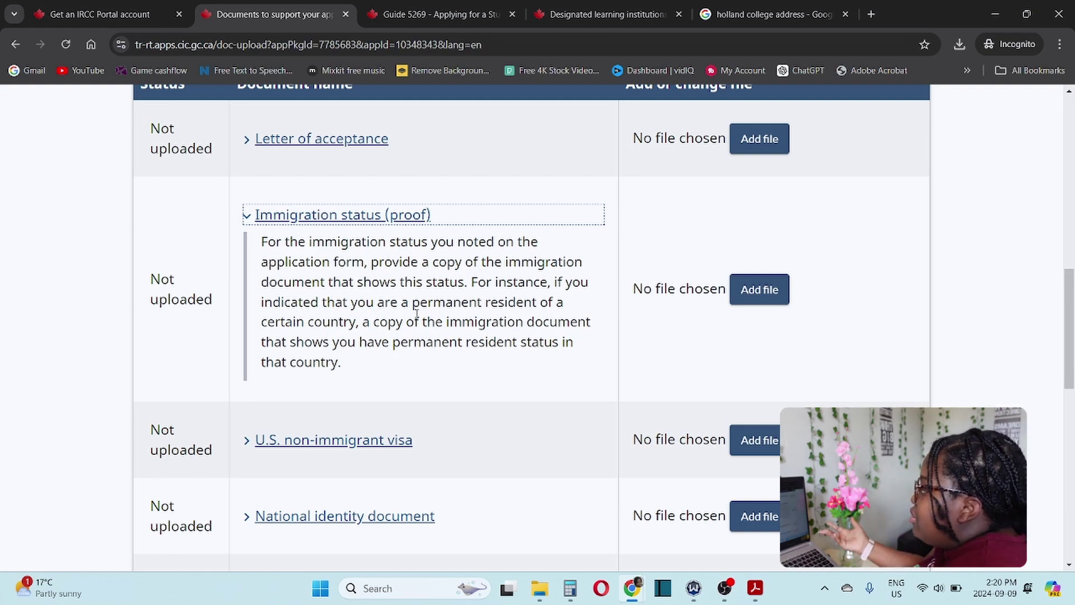
scroll(416, 313, "down", 4)
left_click(343, 244)
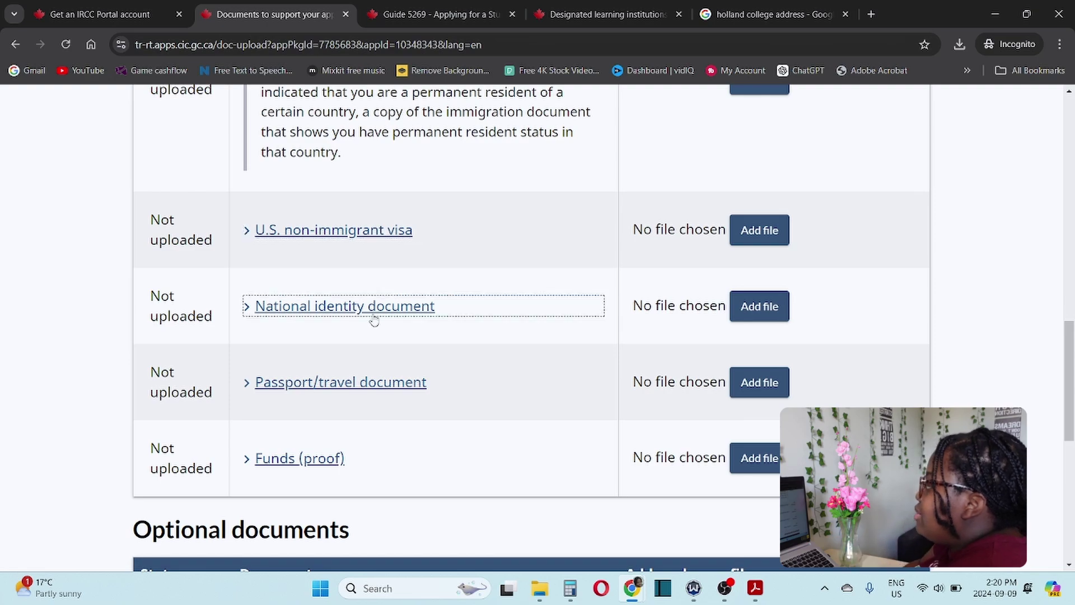
left_click(354, 314)
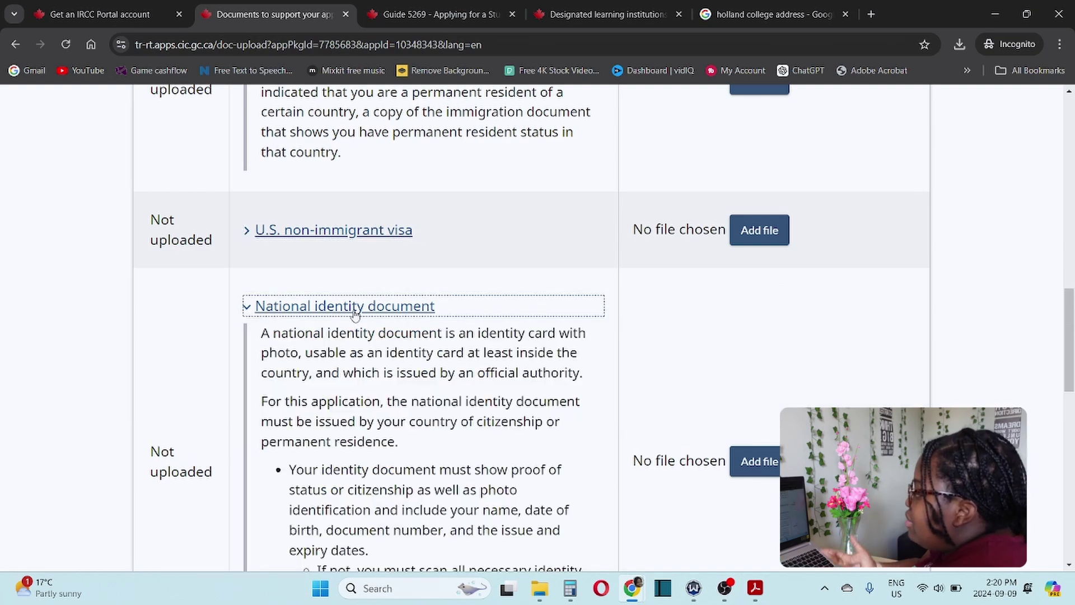
scroll(354, 314, "down", 6)
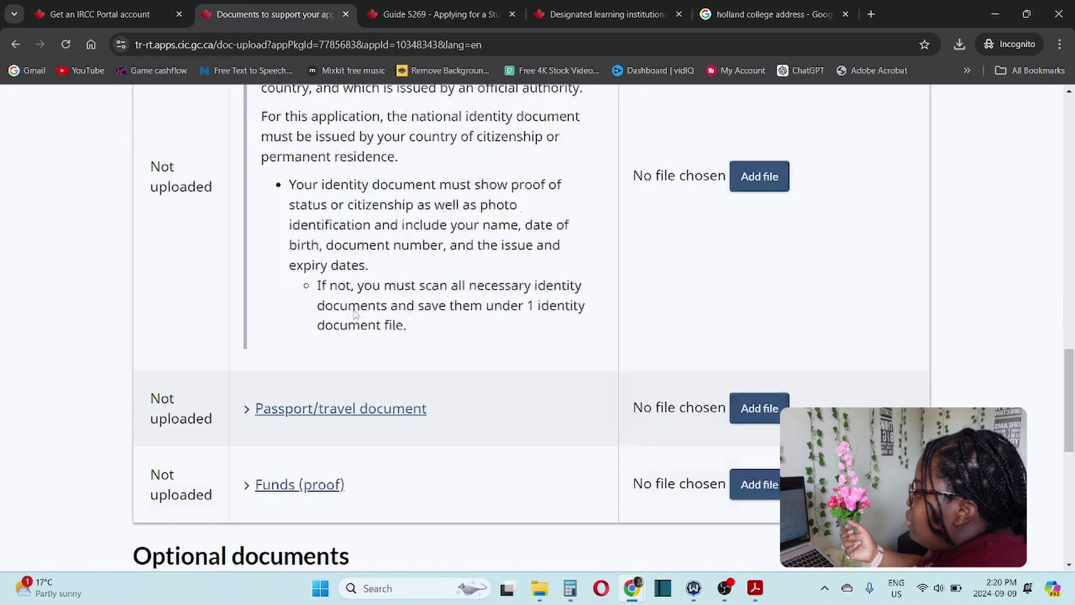
left_click(361, 345)
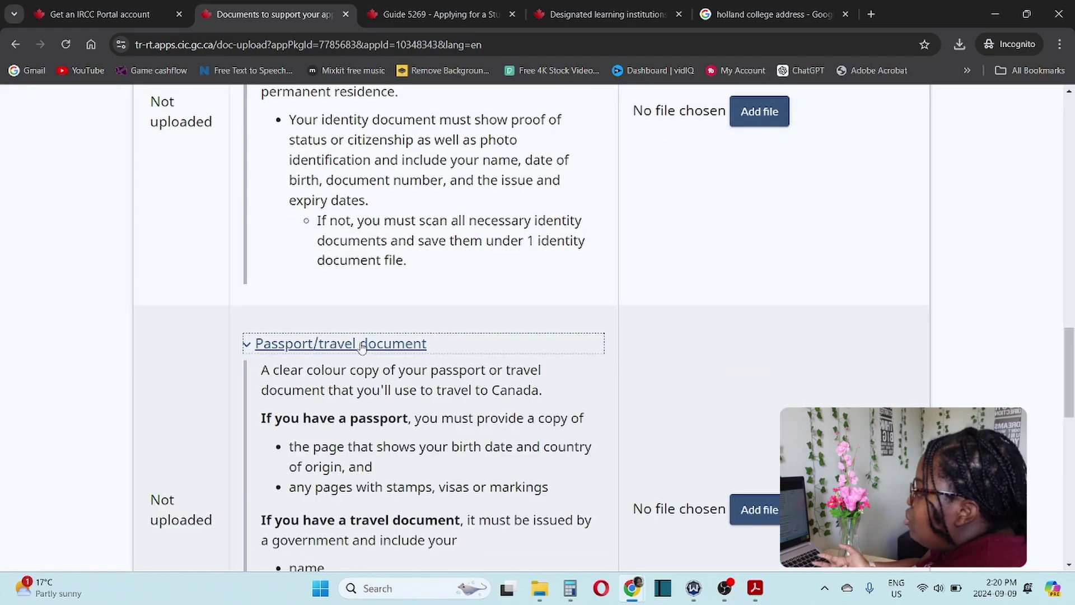
scroll(362, 347, "down", 5)
scroll(361, 345, "down", 4)
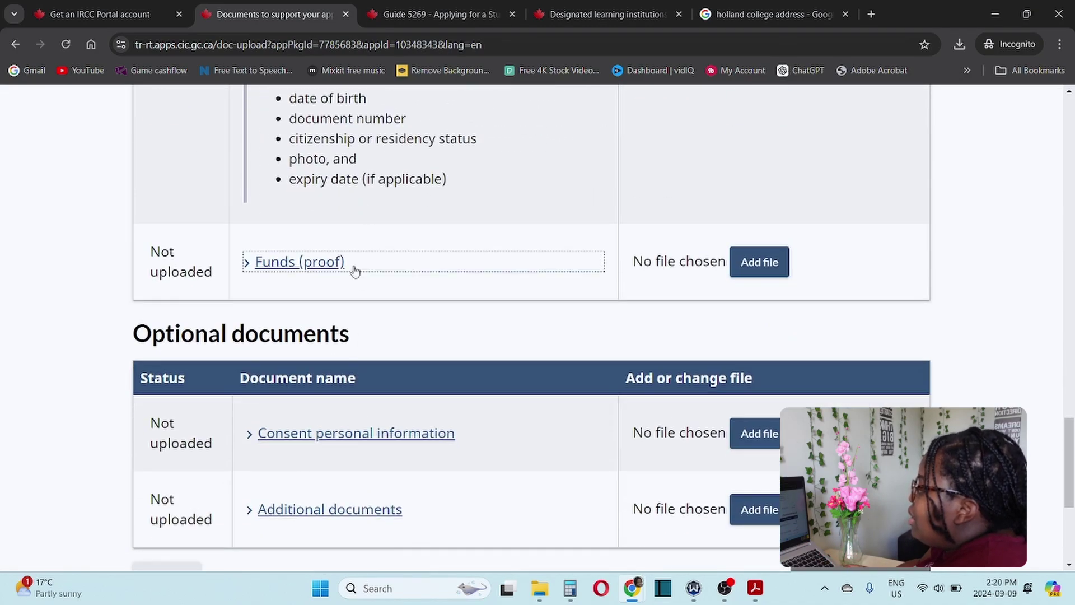
- Read Funds (proof), then collapse it and Passport, and expand Additional documents and Consent personal information
left_click(329, 267)
scroll(329, 273, "down", 1)
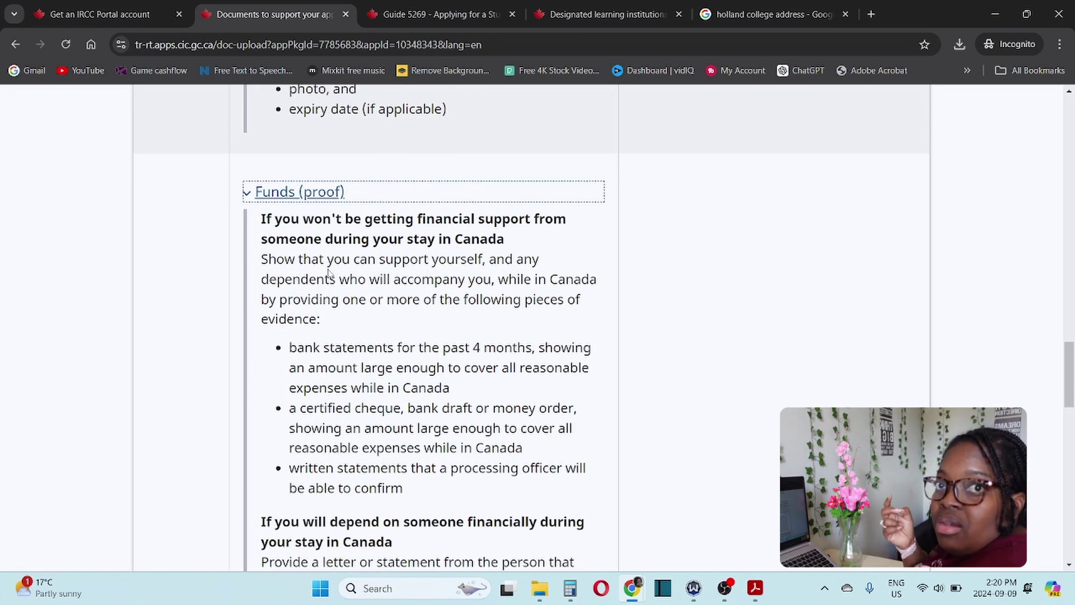
scroll(351, 276, "down", 1)
scroll(350, 277, "down", 1)
left_click(322, 132)
scroll(396, 330, "down", 1)
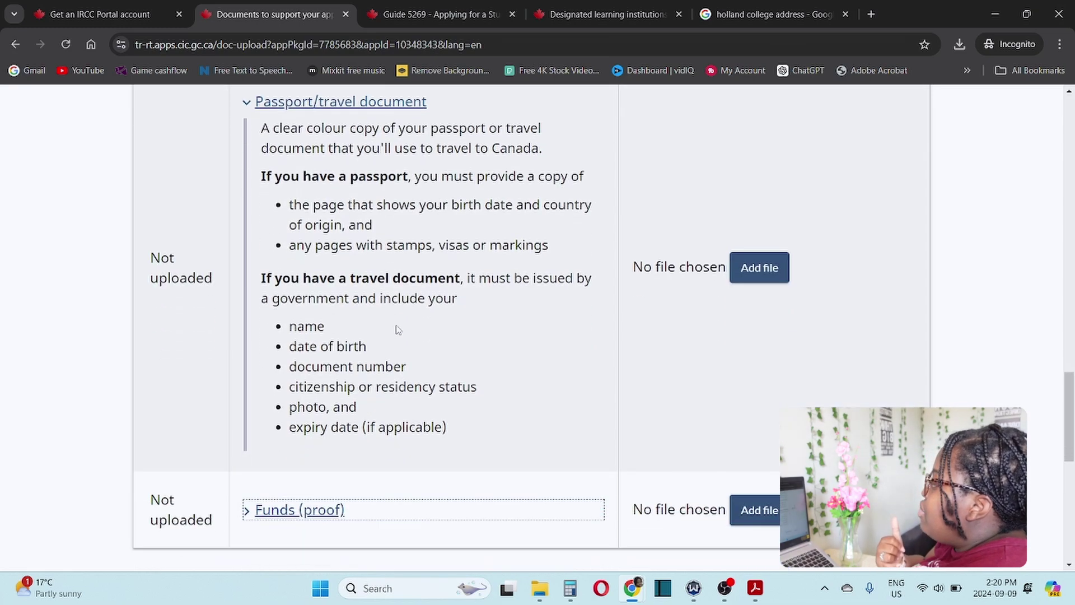
left_click(353, 101)
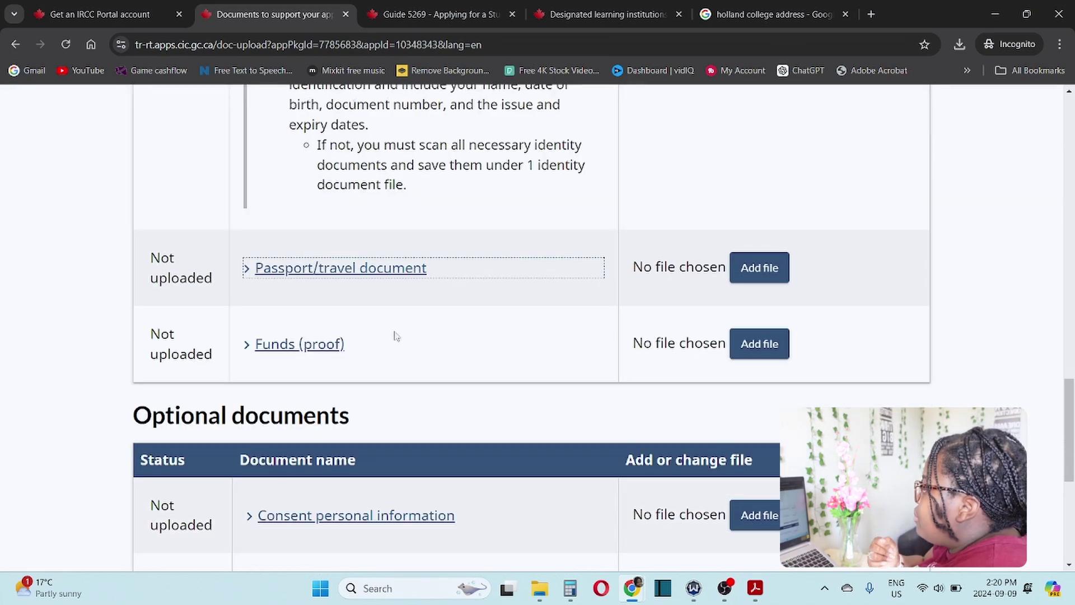
left_click(397, 335)
scroll(364, 347, "down", 3)
left_click(323, 386)
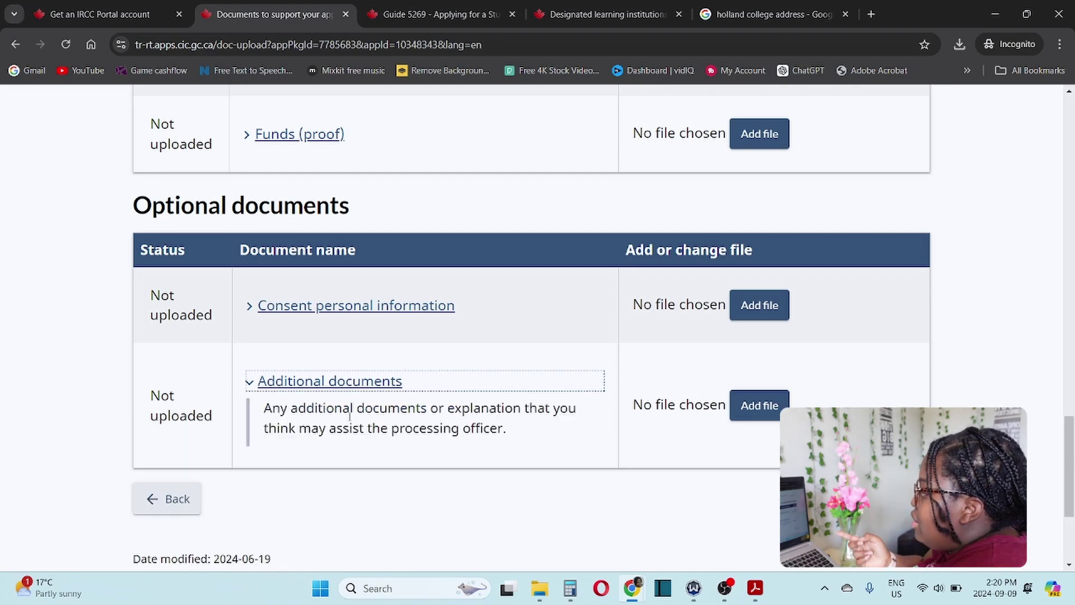
left_click(356, 307)
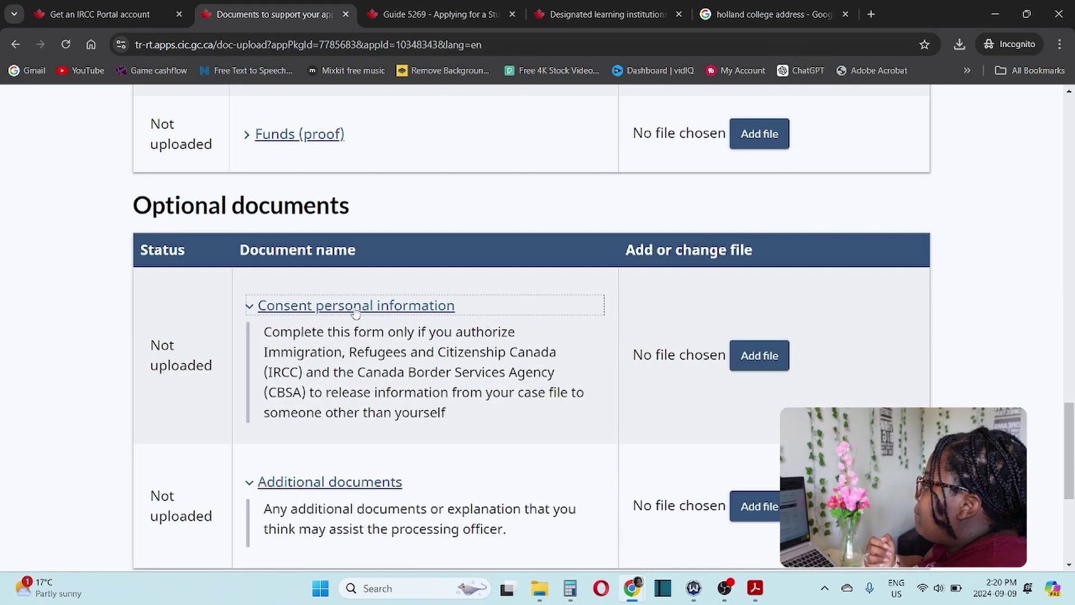
- Go back to the Summary of your information page and scroll through it
scroll(470, 375, "down", 3)
scroll(445, 278, "up", 3)
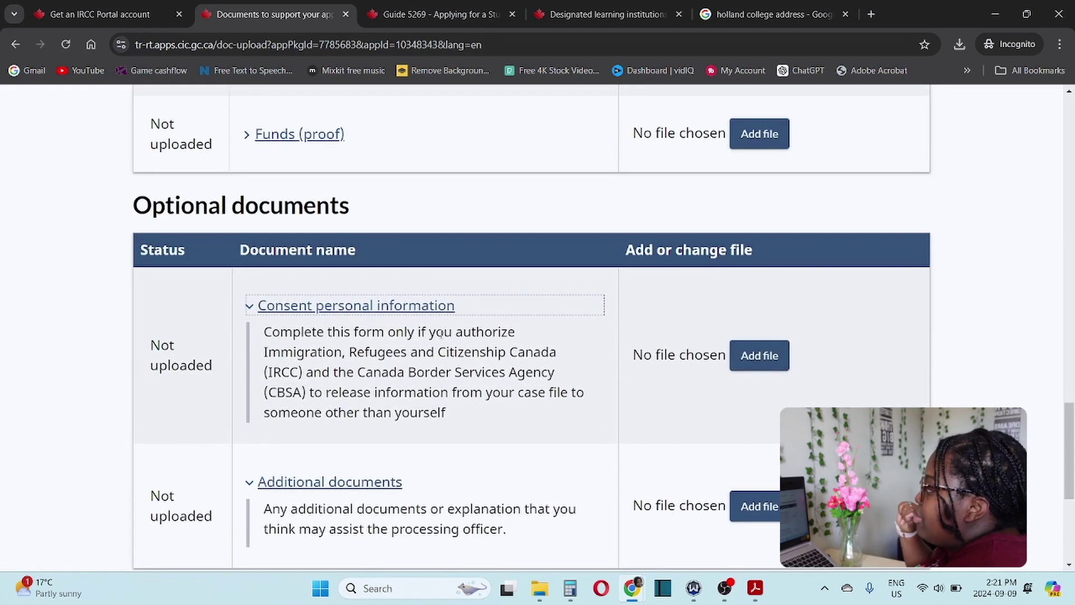
scroll(441, 334, "down", 5)
scroll(443, 339, "up", 5)
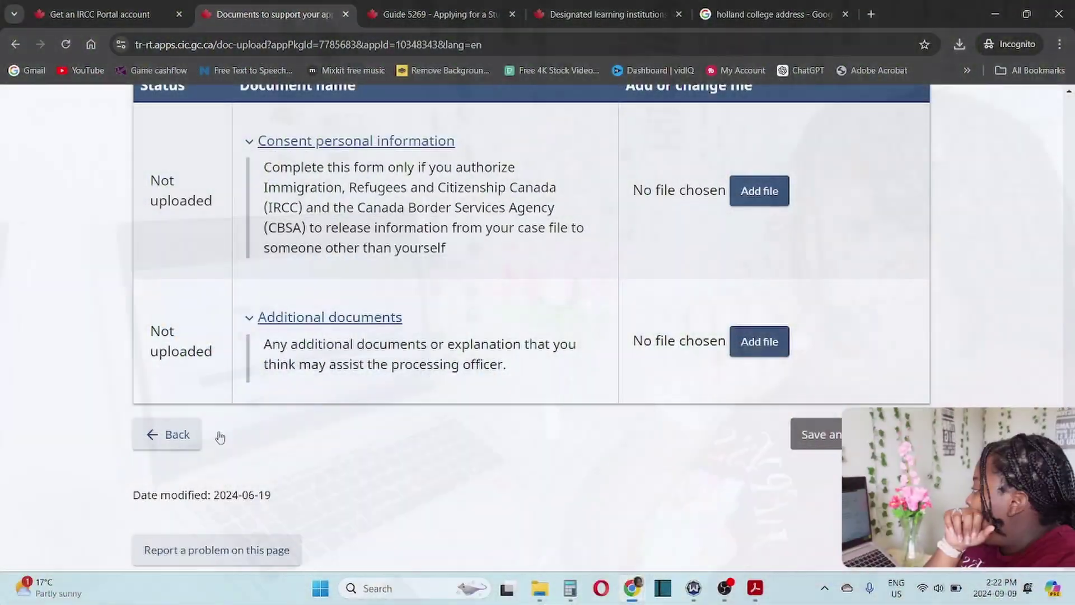
left_click(219, 436)
scroll(656, 478, "down", 5)
scroll(657, 479, "down", 7)
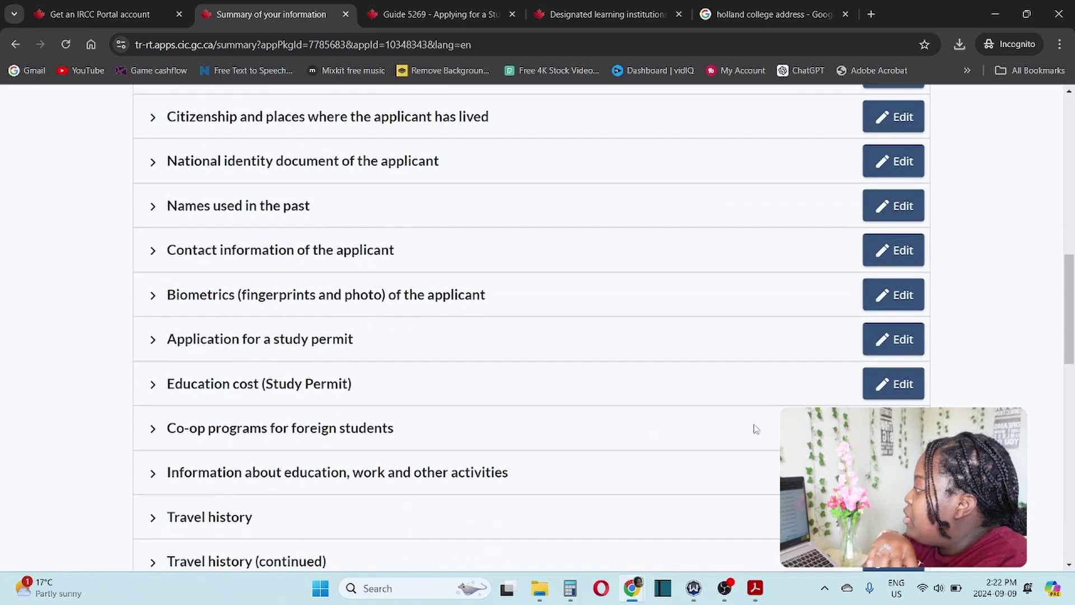
scroll(655, 392, "up", 6)
- Reopen the temporary resident application section and review its entry and departure dates
left_click(893, 288)
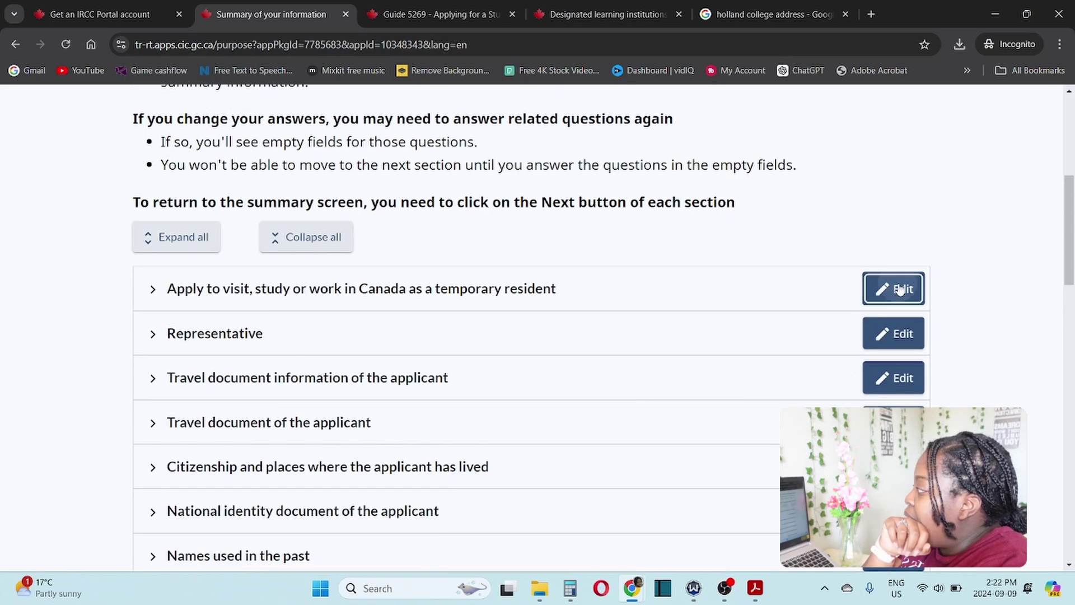
scroll(652, 437, "down", 20)
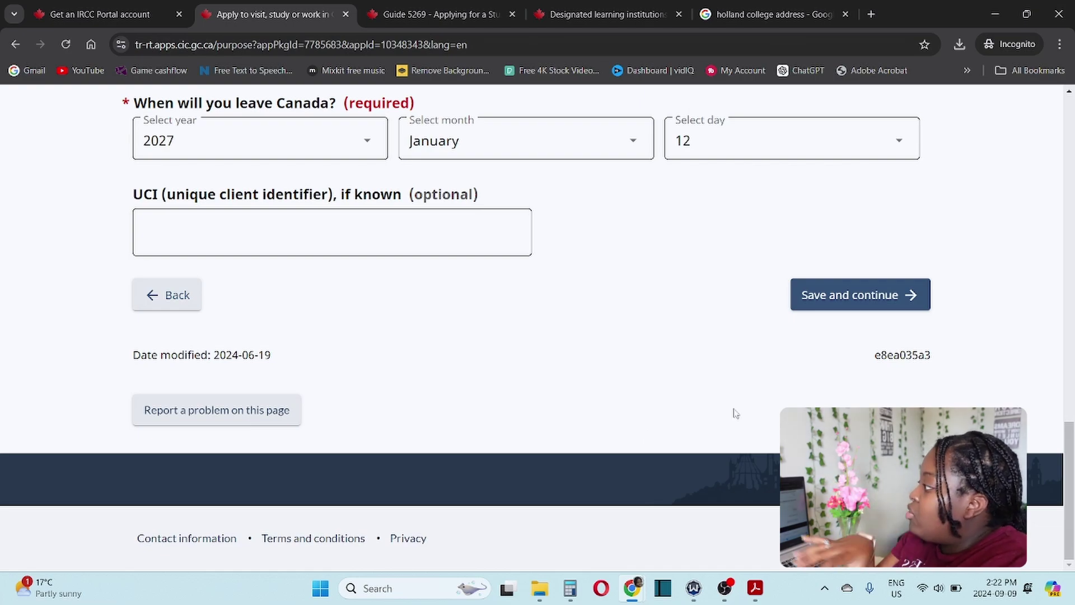
scroll(734, 412, "up", 20)
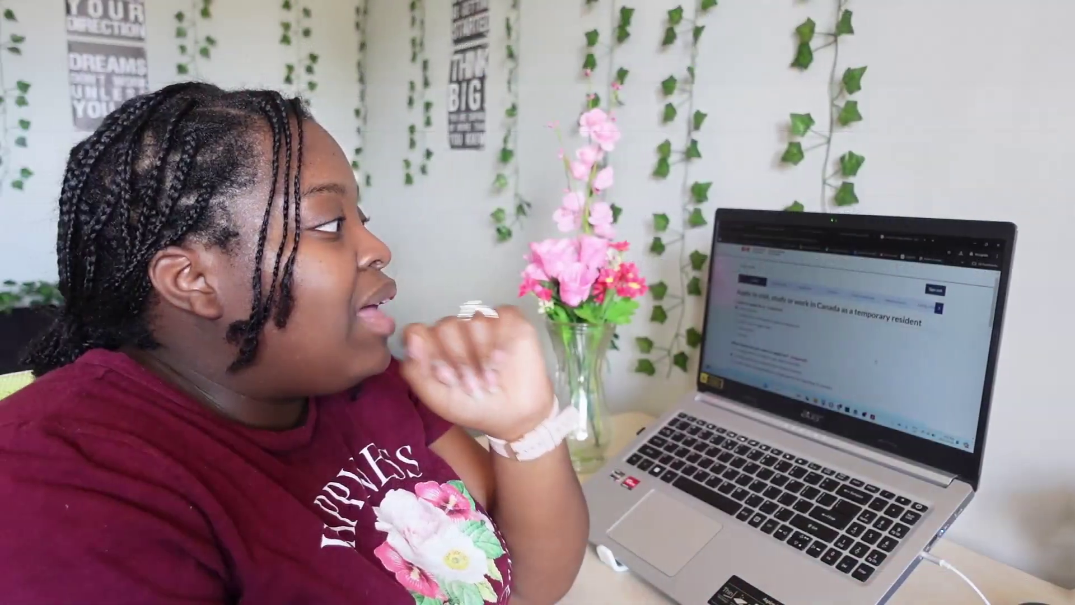